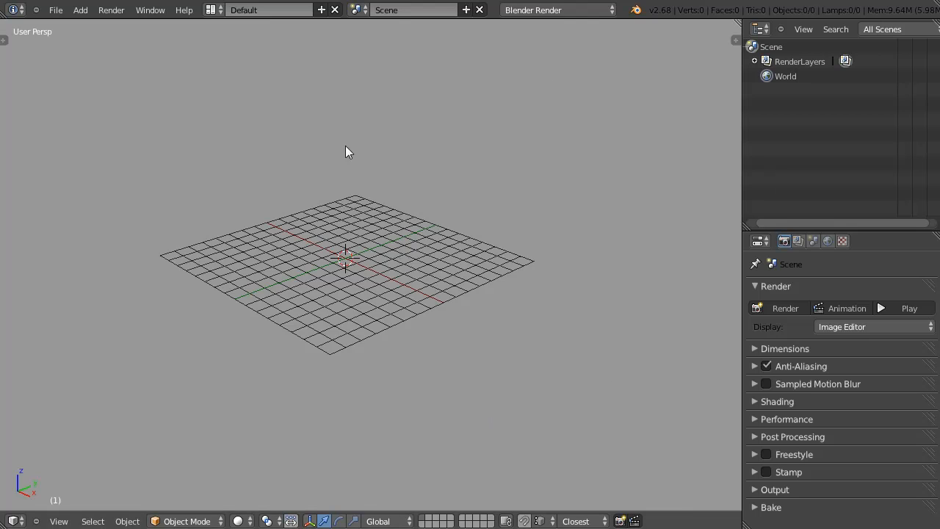
Show the 3D view's tool shelf and collapse its Display Mode, Shading Setup and Object Tools sections.
key(t)
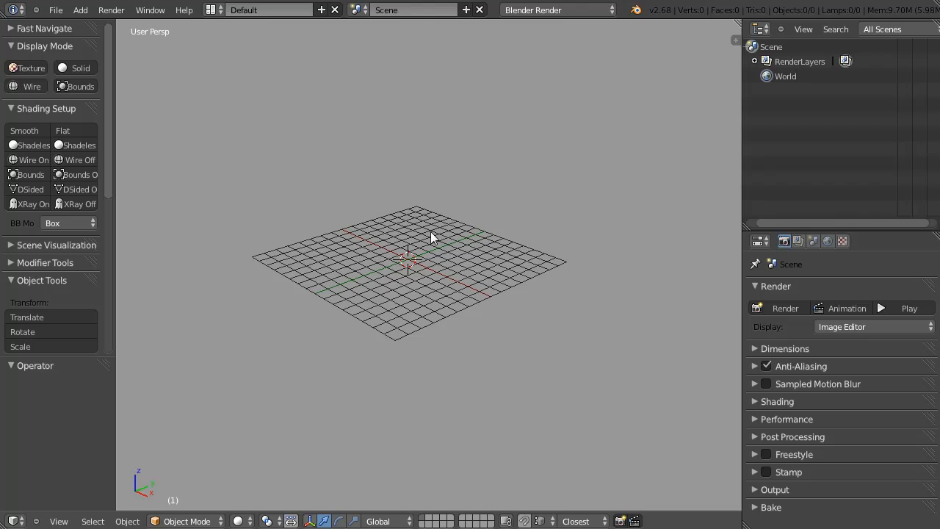
click(22, 45)
click(30, 63)
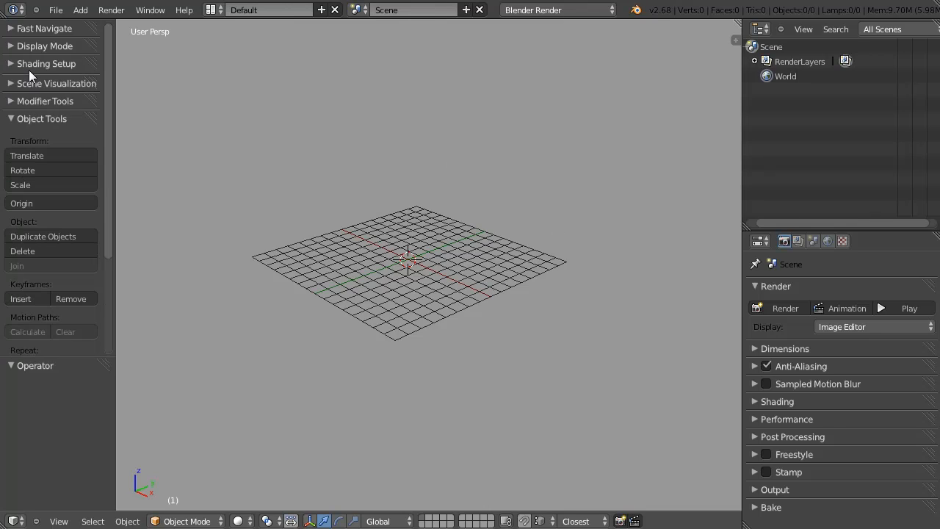
click(32, 116)
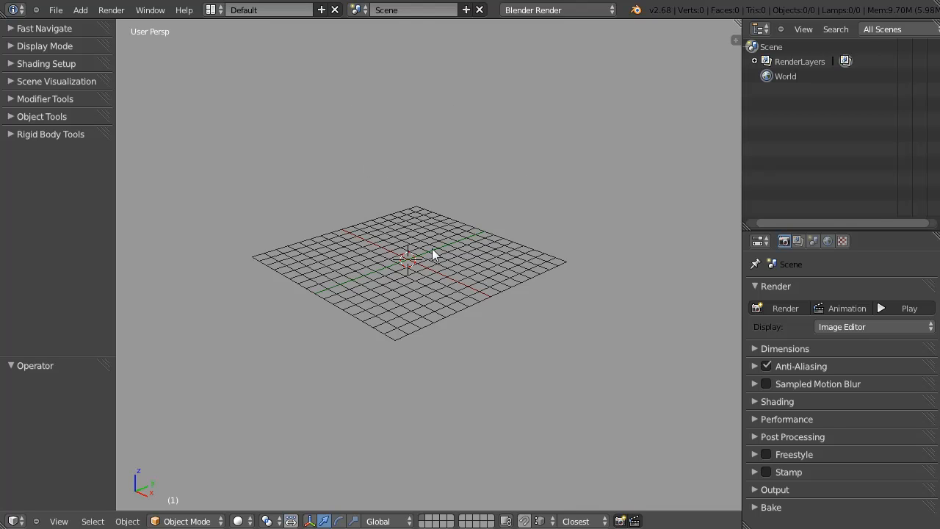
Examine the empty scene's grid floor from different angles, distances and positions by orbiting, zooming and panning.
mouse_move(457, 255)
middle_down()
mouse_move(453, 271)
mouse_move(346, 244)
mouse_move(388, 200)
mouse_move(442, 215)
mouse_move(446, 234)
mouse_move(404, 231)
mouse_move(399, 289)
mouse_move(440, 252)
middle_up()
scroll(431, 362, down, 4)
scroll(431, 362, up, 6)
scroll(425, 203, down, 1)
scroll(447, 200, up, 2)
middle_drag(470, 167, 445, 233)
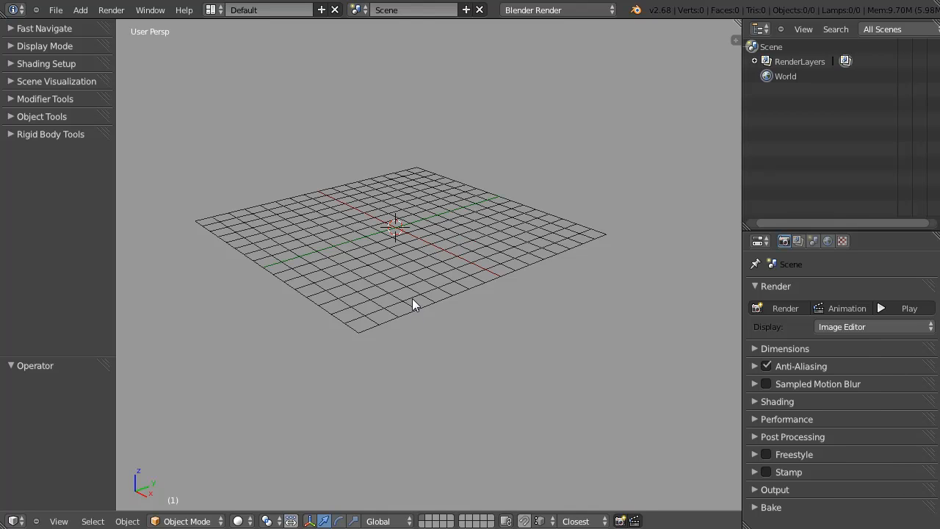
middle_drag(395, 284, 416, 285)
middle_drag(428, 243, 439, 199)
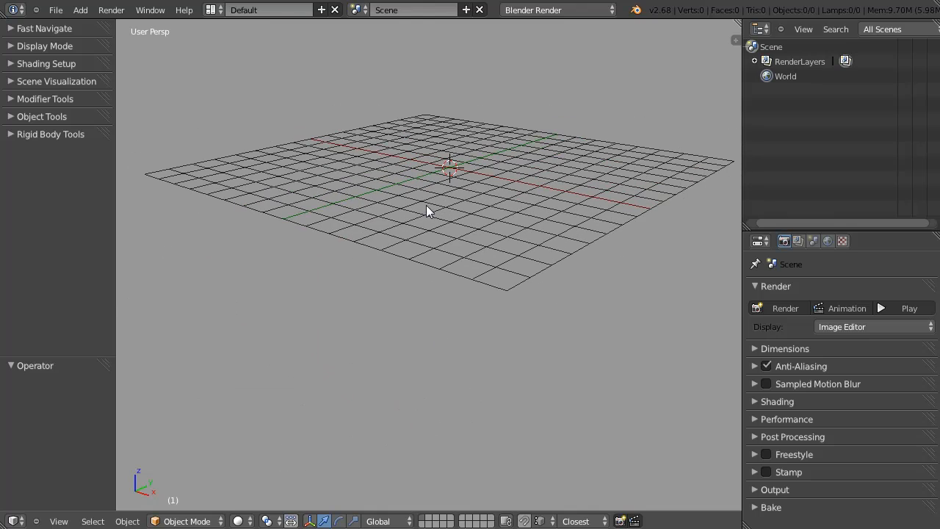
middle_drag(433, 234, 457, 235)
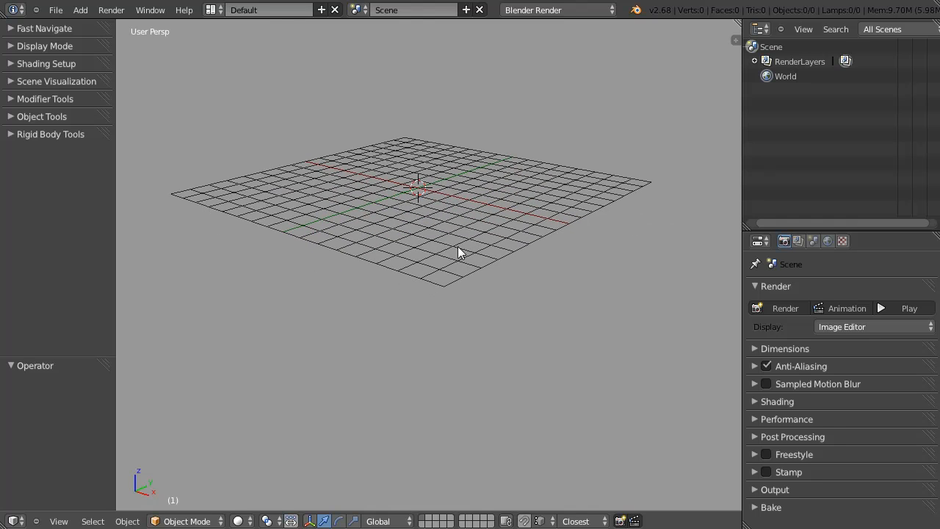
Collapse the Display section in the 3D view's properties, start the Screencast Keys display and hide the properties again.
key(n)
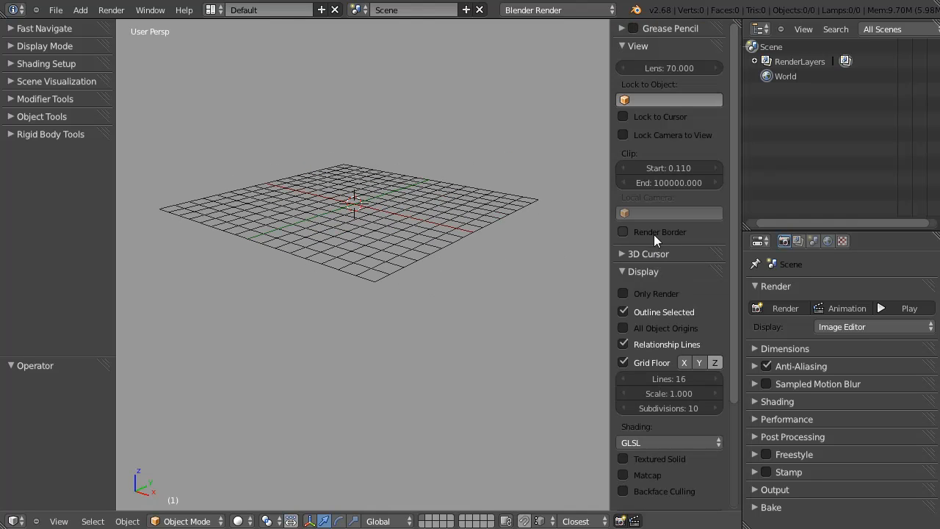
click(628, 271)
click(632, 369)
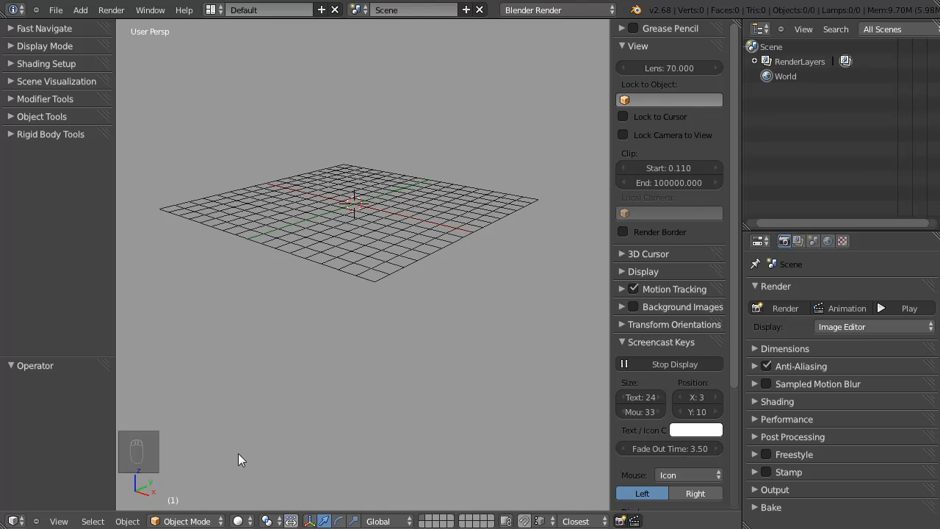
shift+middle_drag(332, 295, 420, 249)
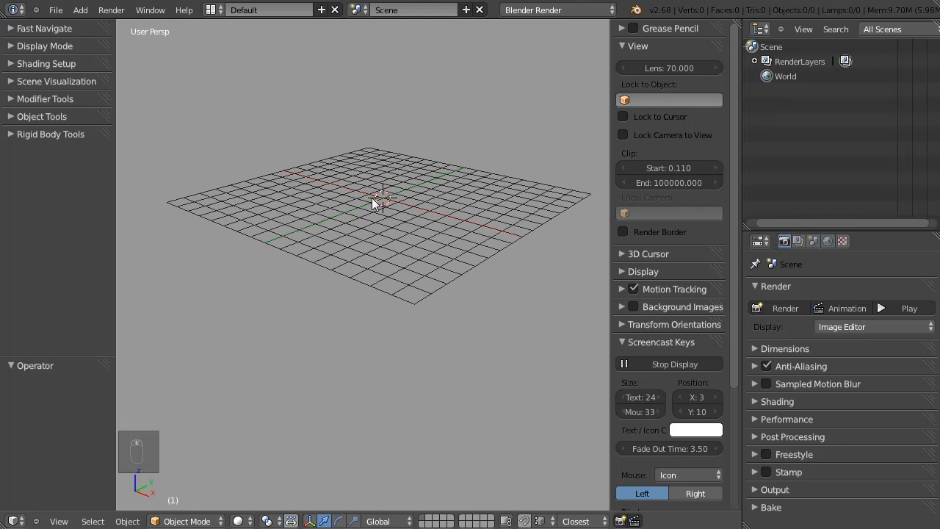
key(n)
middle_drag(482, 231, 458, 235)
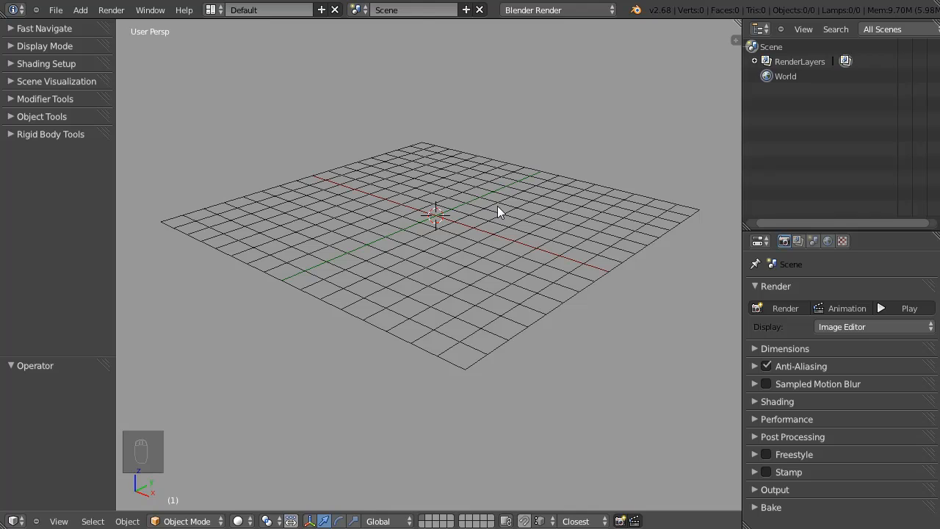
Look through the UV Editing and Video Editing screen layouts and return to the Default layout.
click(211, 10)
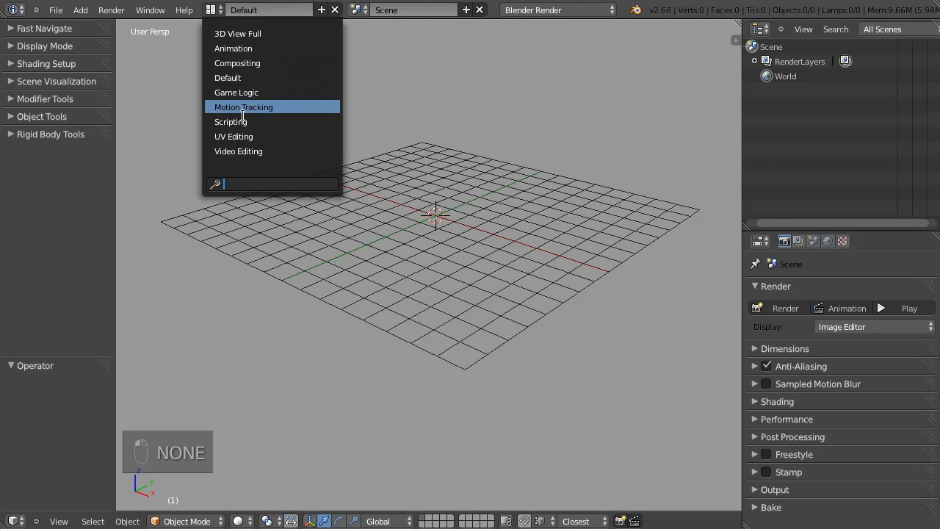
click(237, 136)
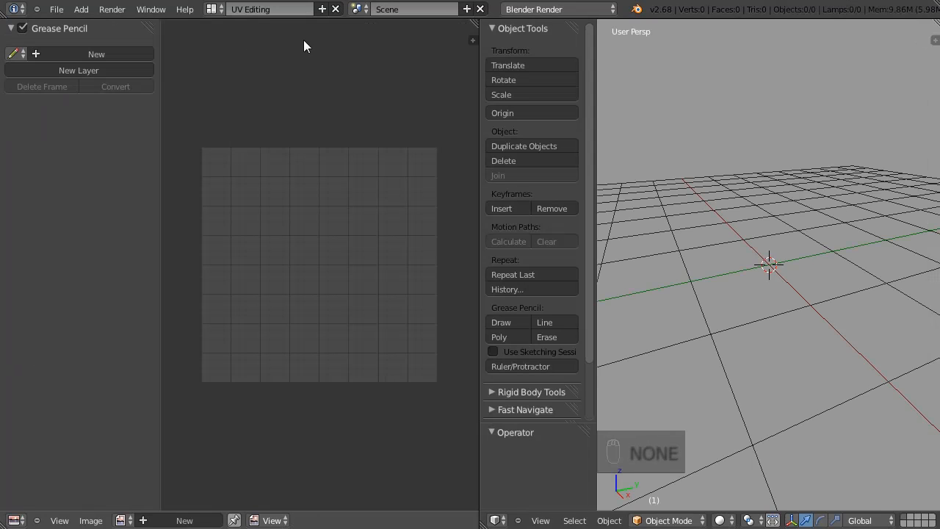
click(211, 9)
click(230, 151)
click(213, 10)
click(235, 75)
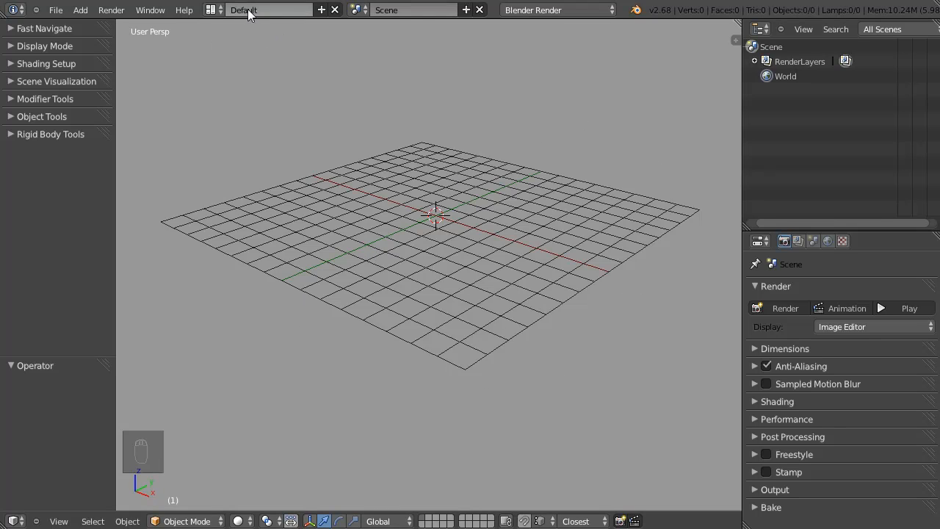
click(213, 9)
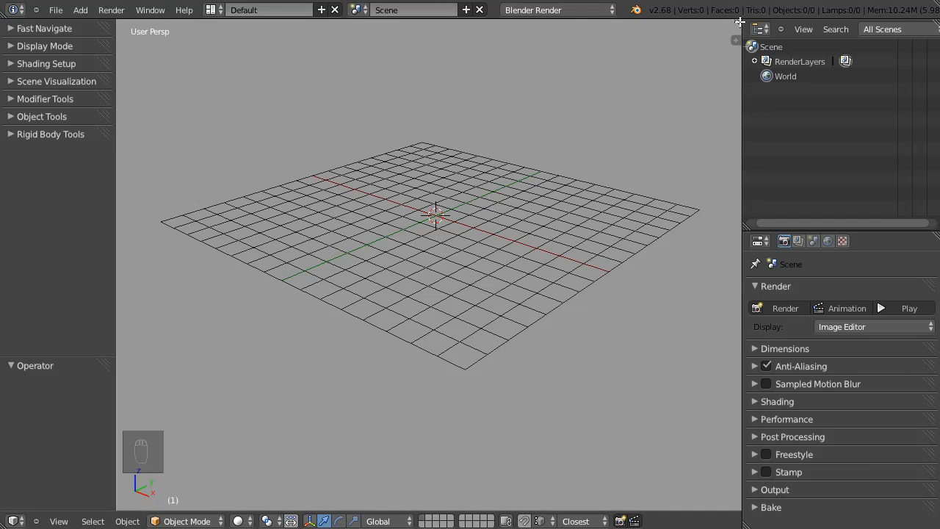
Split the 3D view into two side-by-side areas and change the new one to Node Editor, UV/Image Editor and back to 3D View.
drag(739, 21, 383, 62)
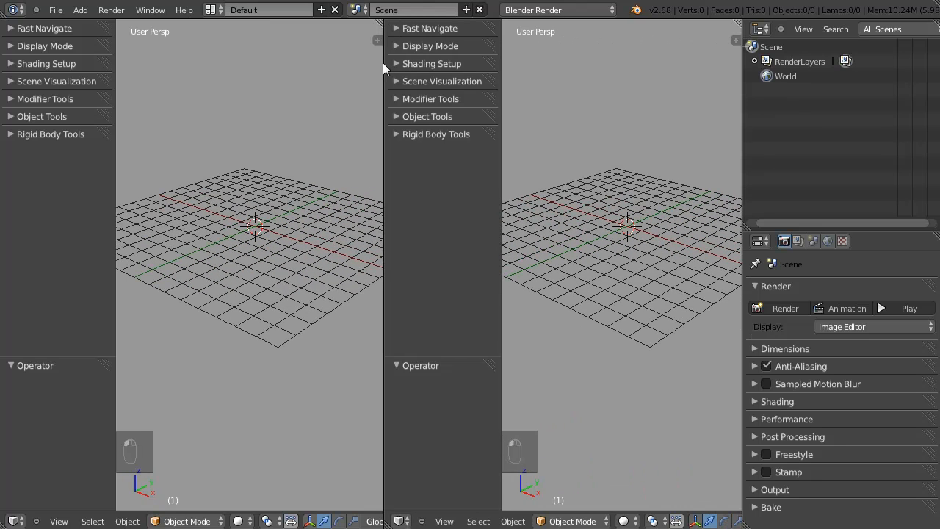
click(398, 521)
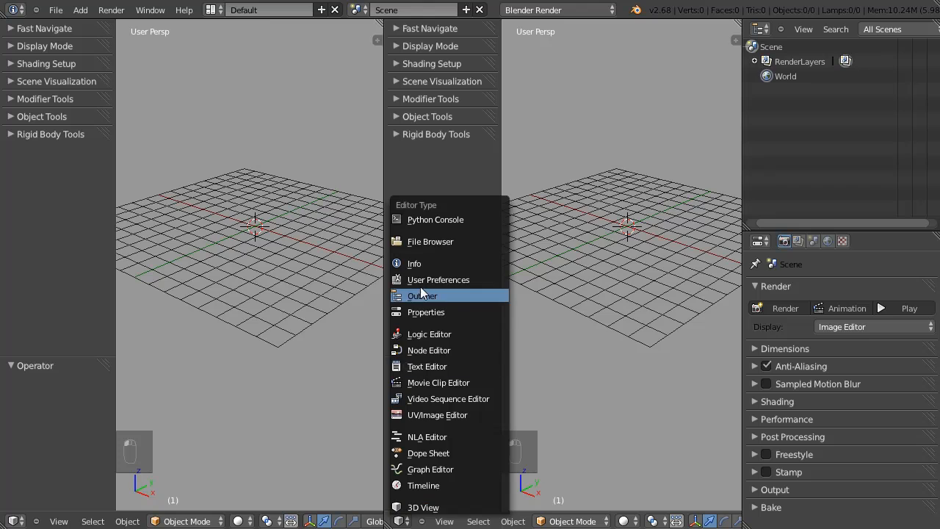
click(422, 353)
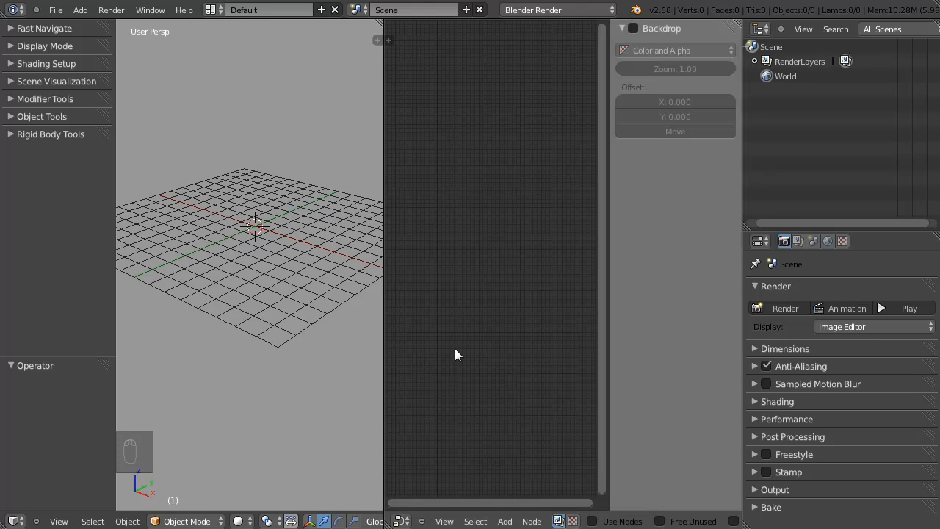
click(398, 521)
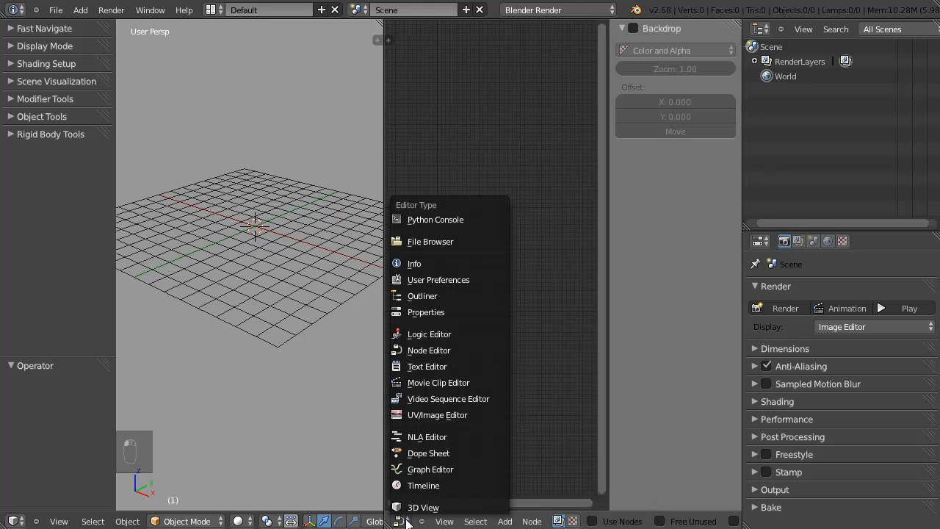
click(432, 414)
click(400, 521)
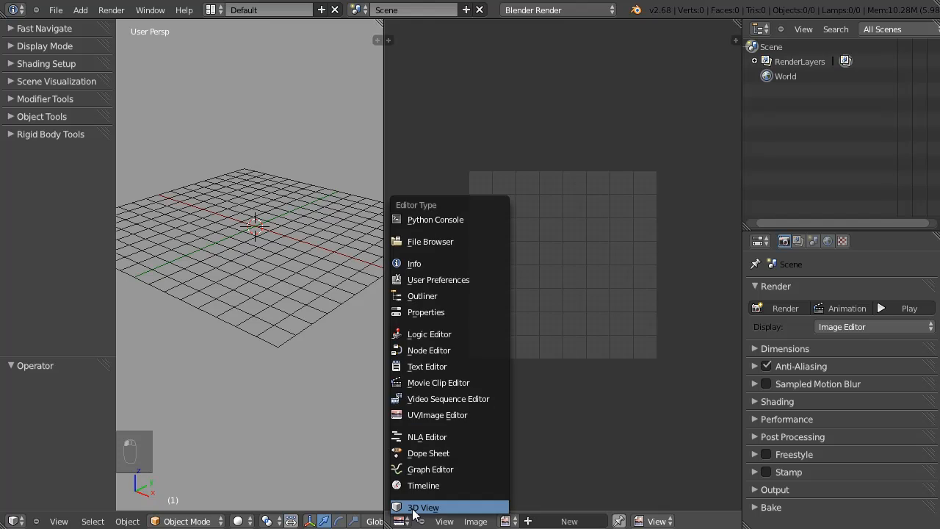
click(413, 509)
middle_drag(634, 190, 614, 242)
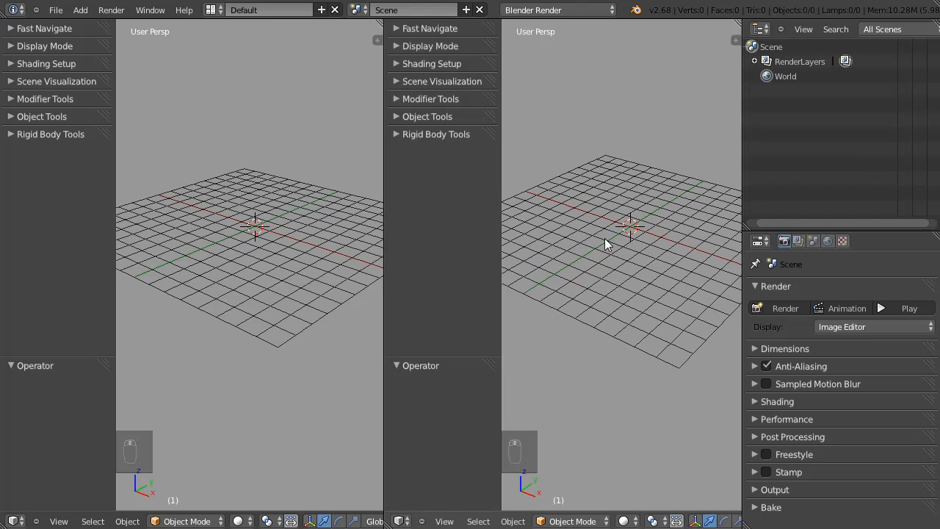
Hide the tool shelf in both 3D views and orbit each view independently.
key(t)
key(t)
middle_drag(235, 218, 336, 201)
middle_drag(469, 204, 529, 228)
mouse_move(264, 224)
middle_down()
mouse_move(298, 220)
mouse_move(233, 235)
mouse_move(264, 234)
middle_up()
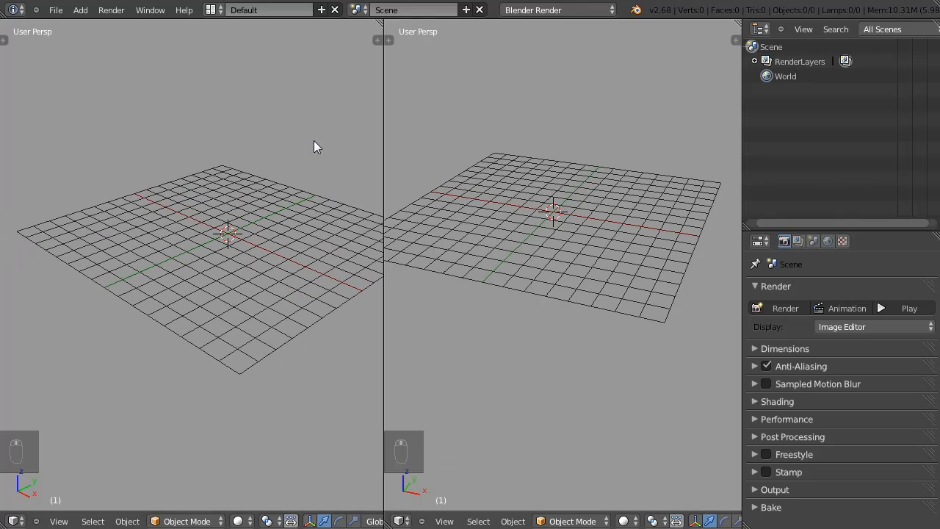
Choose the Default screen layout and join the two 3D views back into a single area.
click(210, 10)
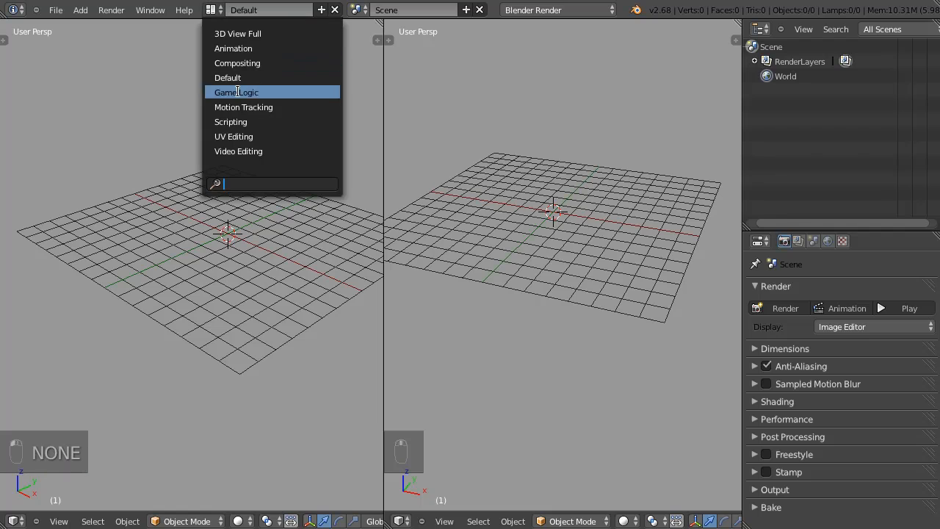
click(225, 74)
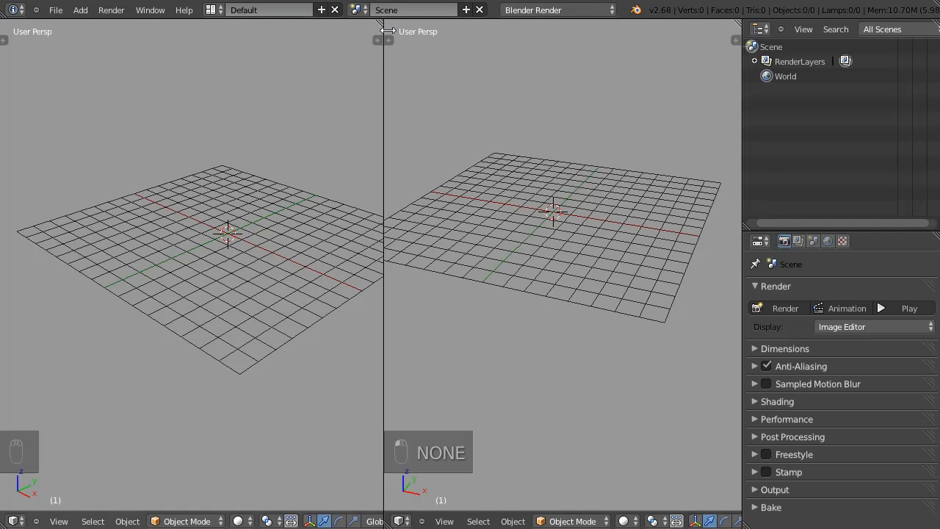
drag(375, 22, 422, 18)
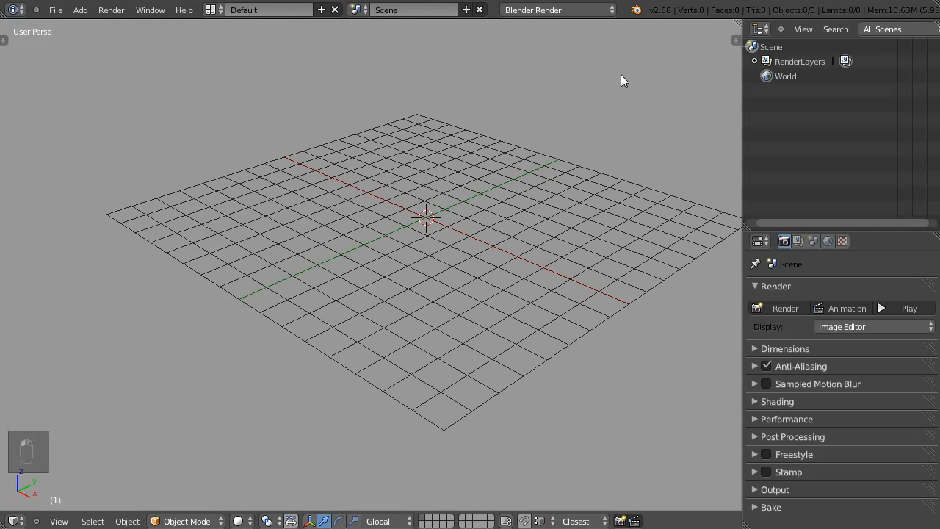
click(15, 521)
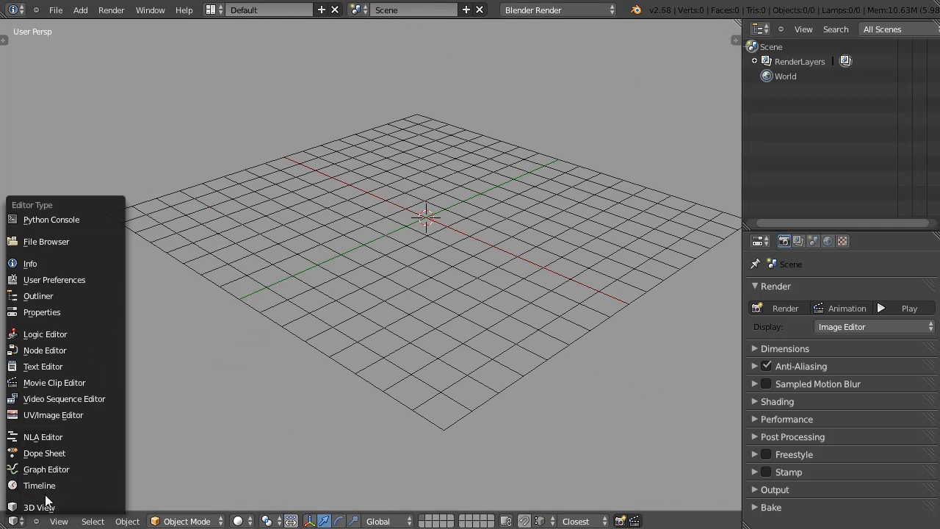
Add a cube mesh at the centre of the grid.
middle_drag(430, 255, 405, 245)
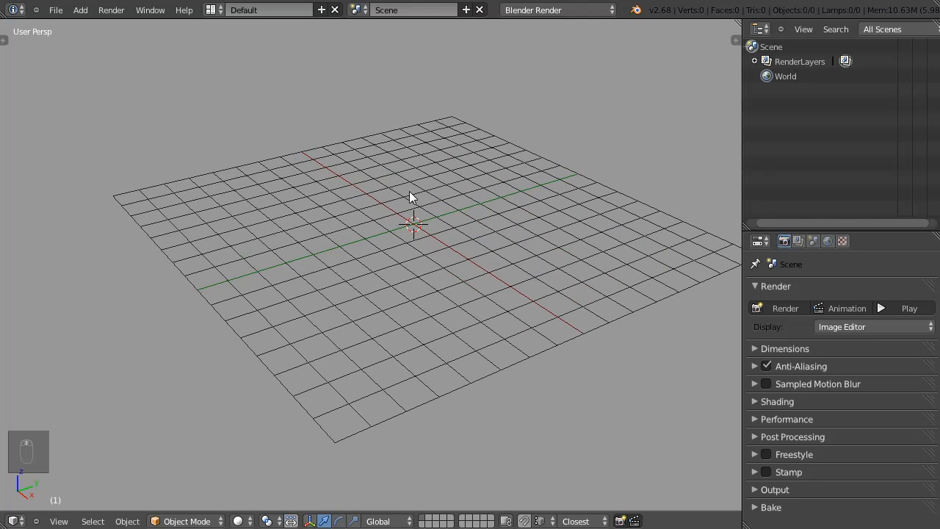
key(shift+a)
mouse_move(376, 32)
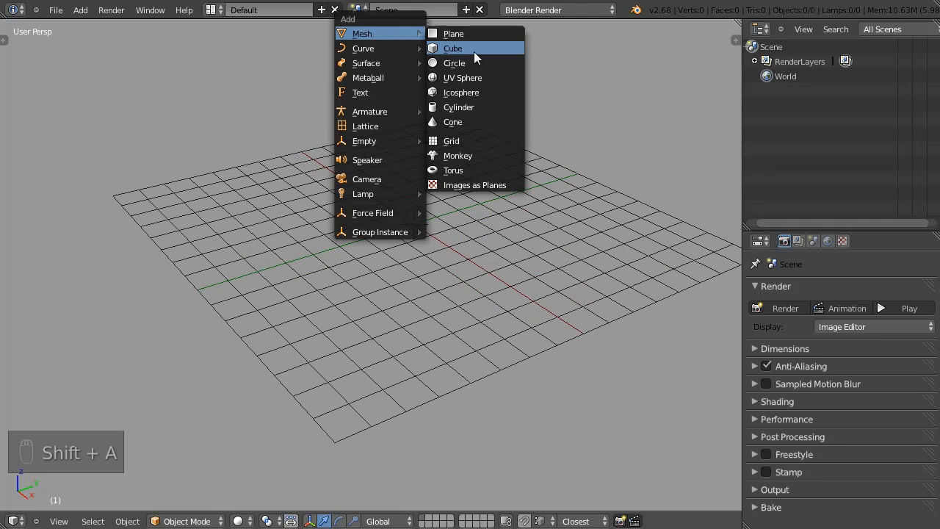
click(455, 48)
middle_drag(363, 272, 470, 215)
scroll(372, 268, up, 5)
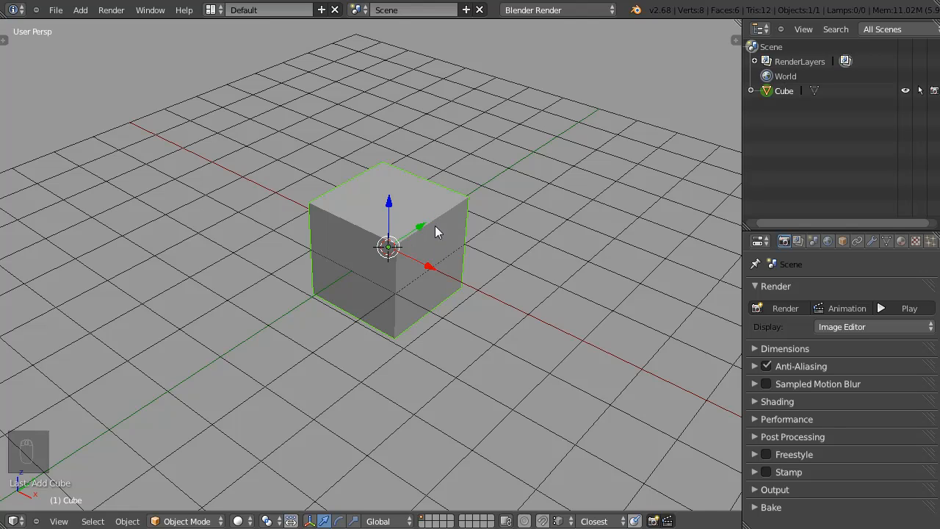
Place the 3D cursor at several empty spots around the cube, ending on the grid to the cube's left.
click(565, 211)
click(387, 81)
click(168, 345)
click(416, 461)
click(387, 118)
click(170, 272)
Examine the Input settings in the user preferences, including the mouse selection option, and close the preferences.
click(55, 9)
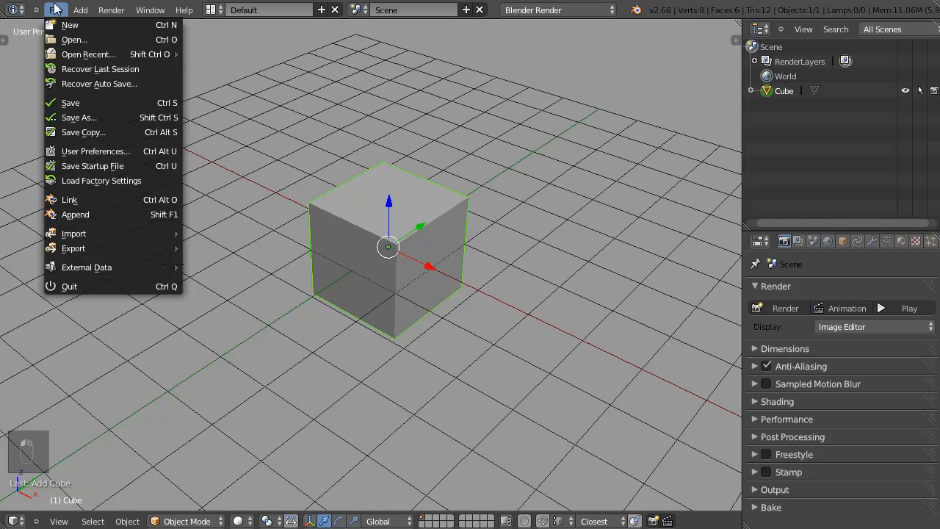
click(73, 151)
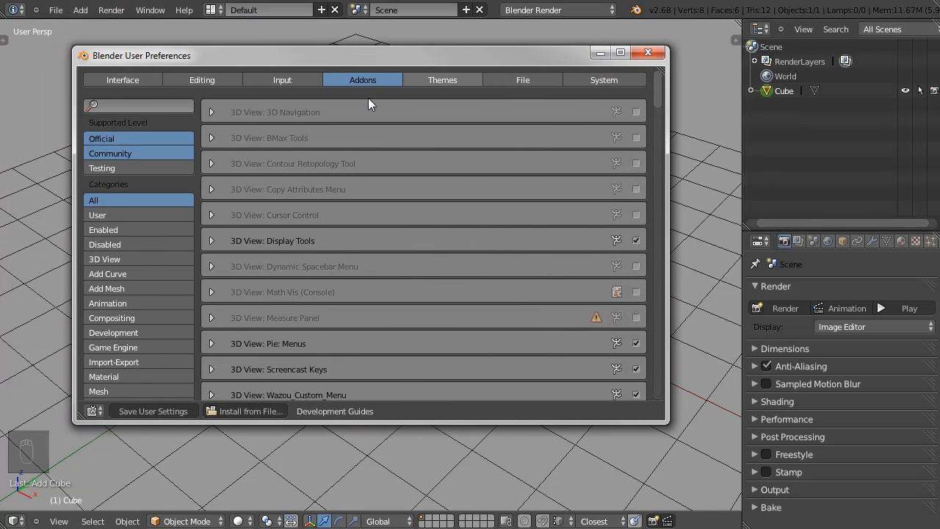
click(288, 79)
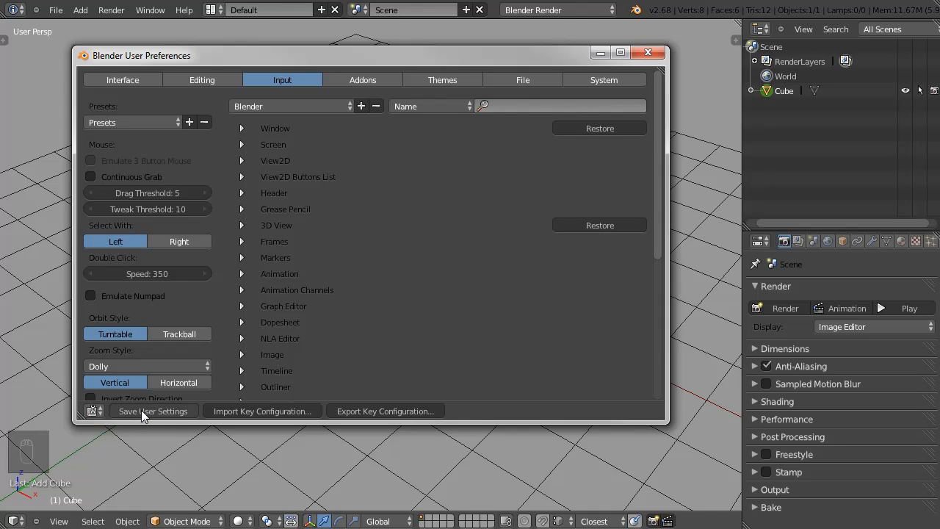
click(649, 53)
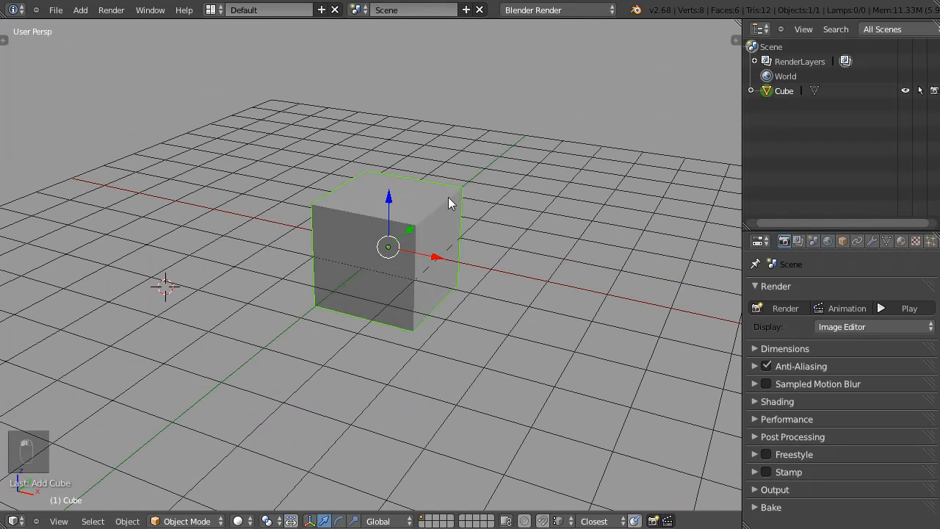
Move the cube a short distance along the positive Y axis with the translate manipulator.
middle_drag(448, 197, 475, 247)
drag(428, 238, 480, 221)
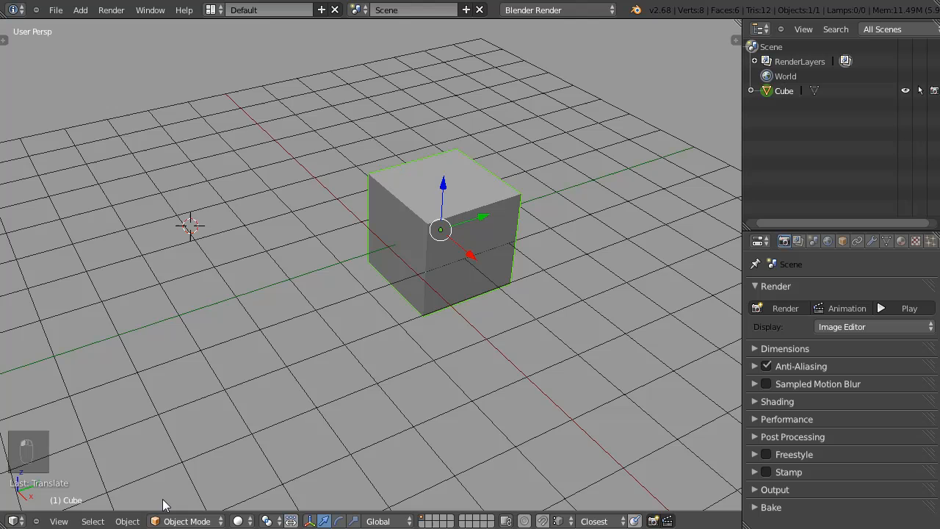
Turn the 3D manipulator off and on again, switch it to rotate and return it to translate.
click(309, 521)
middle_drag(488, 225, 323, 308)
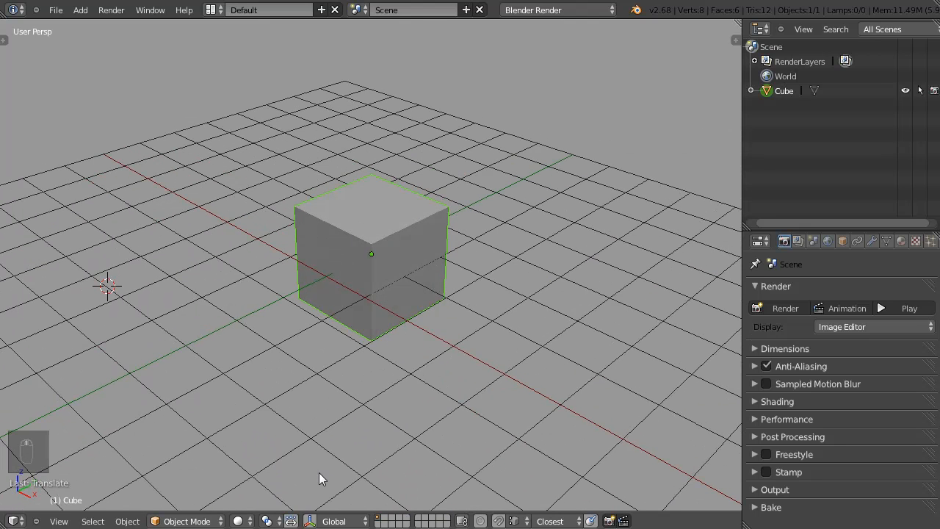
click(309, 520)
click(339, 521)
click(324, 521)
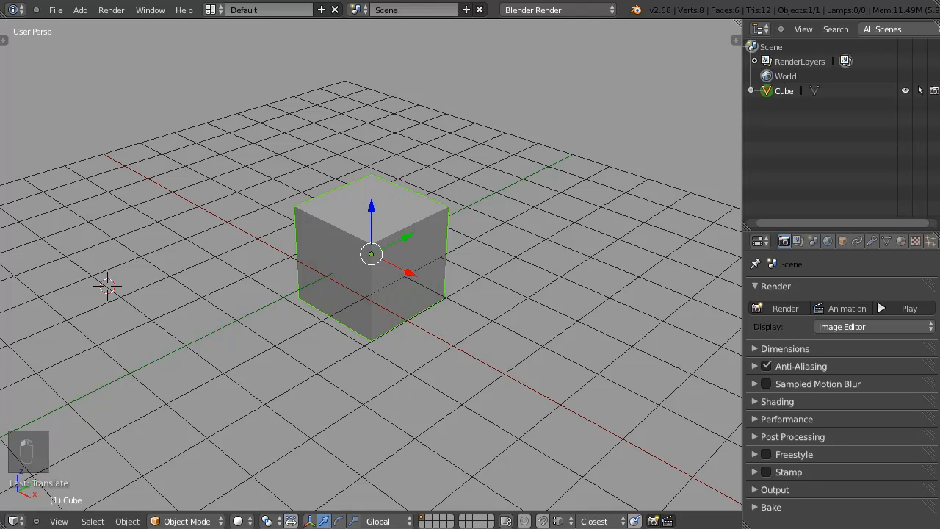
Combine the translate, rotate and scale handles of the 3D manipulator in turn, ending with translate and scale active together.
shift+click(339, 520)
shift+click(353, 520)
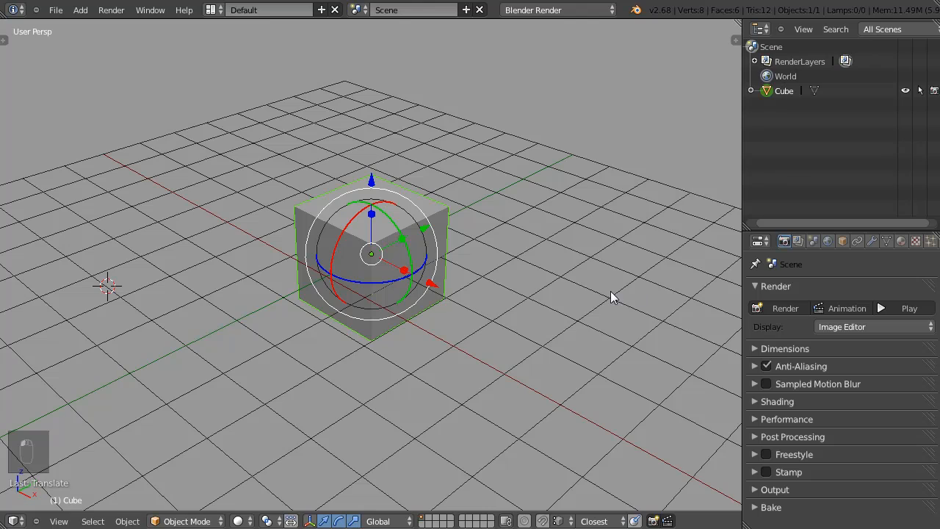
shift+click(338, 520)
shift+click(324, 520)
shift+click(339, 520)
click(324, 521)
shift+click(338, 521)
shift+click(338, 521)
shift+click(353, 520)
middle_drag(323, 279, 342, 264)
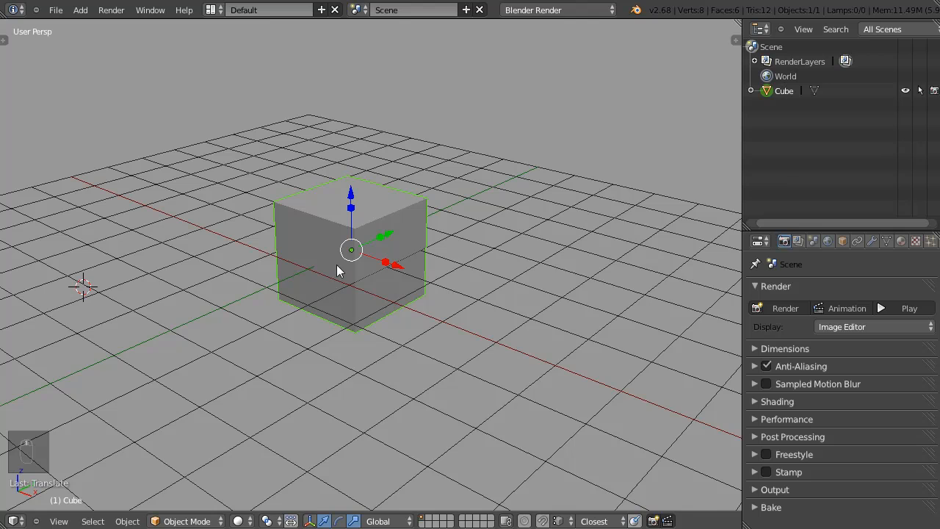
Try moving the cube freely and constrained to the Z and X axes, cancelling each move.
key(g)
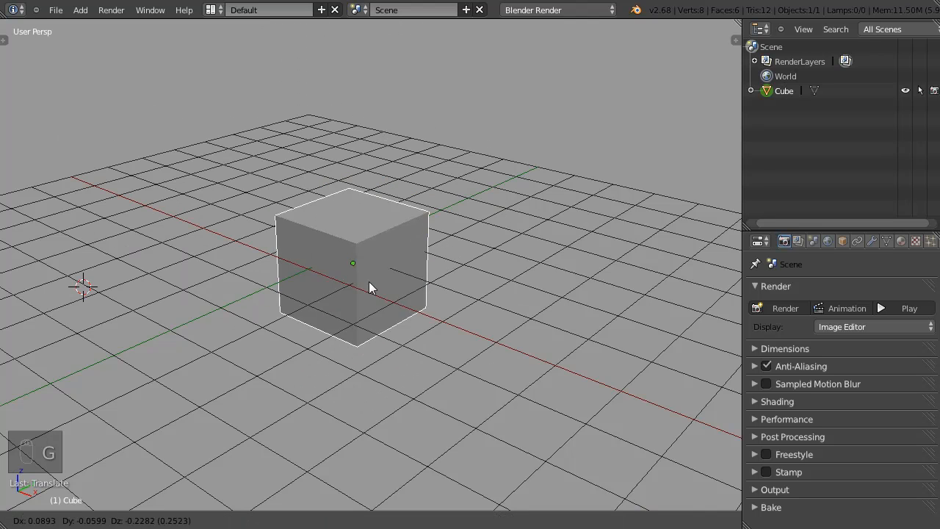
key(z)
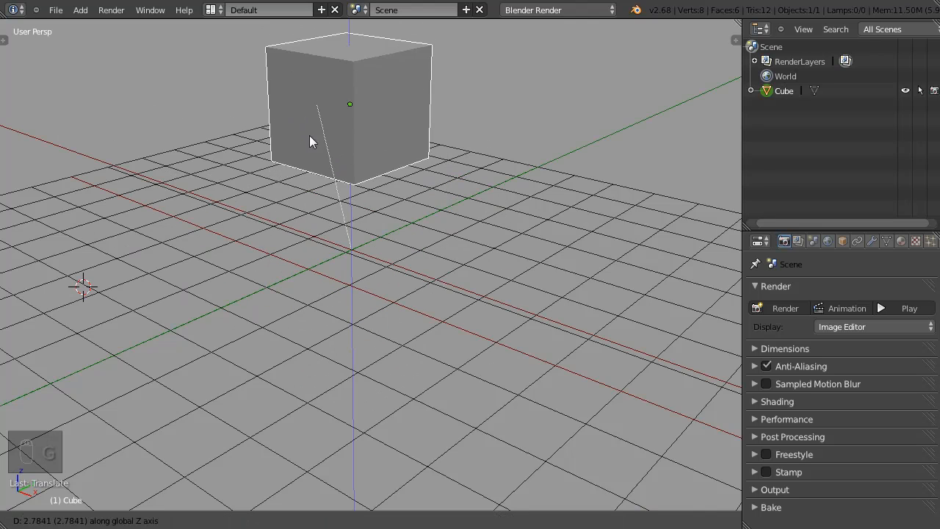
key(x)
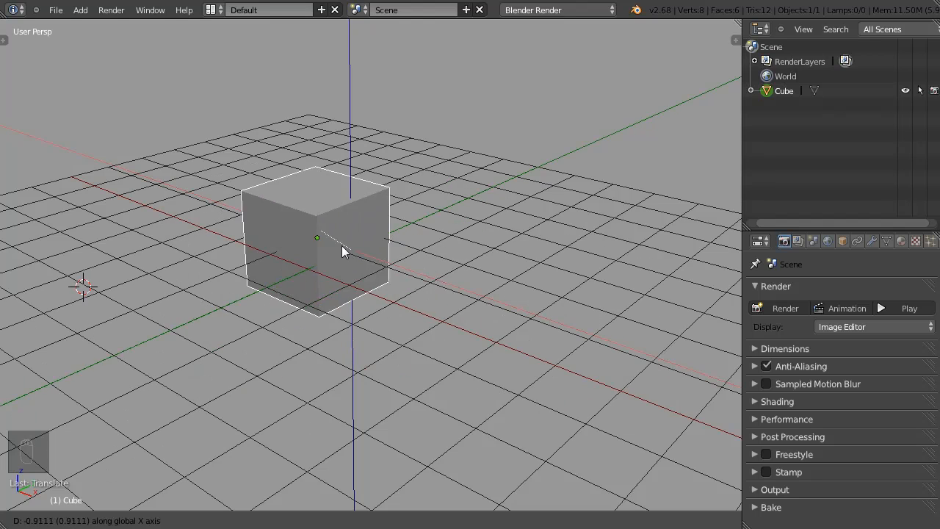
right_click(341, 245)
key(g)
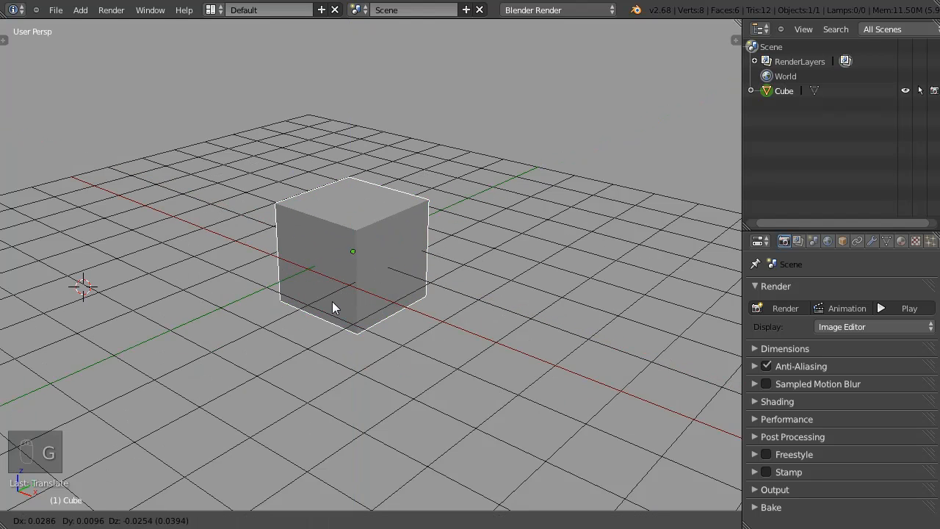
key(z)
right_click(397, 256)
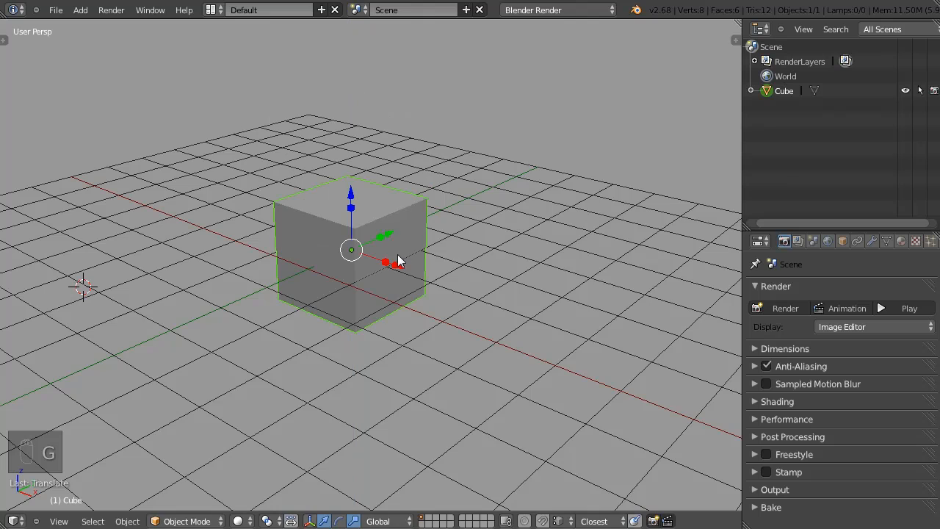
Try scaling the cube uniformly and moving it along the X and Y axes, cancelling every transform.
key(s)
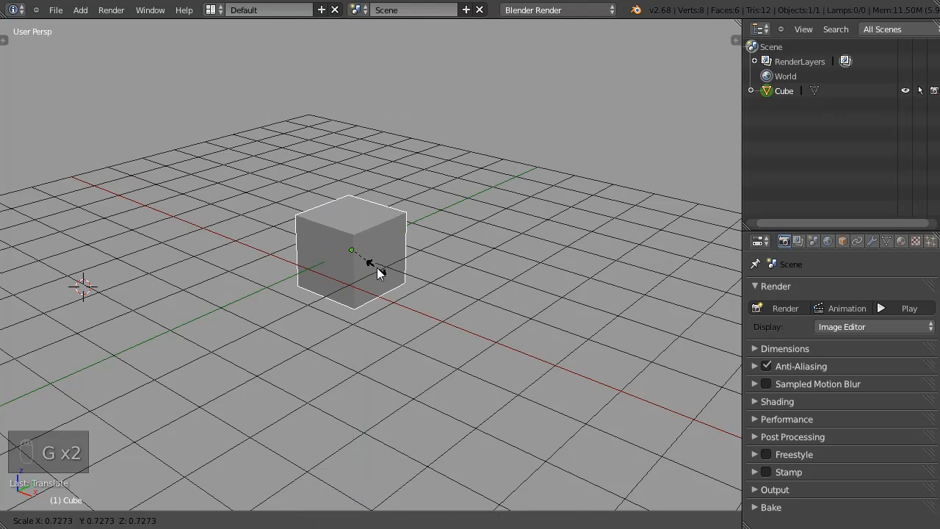
right_click(378, 267)
key(g)
key(x)
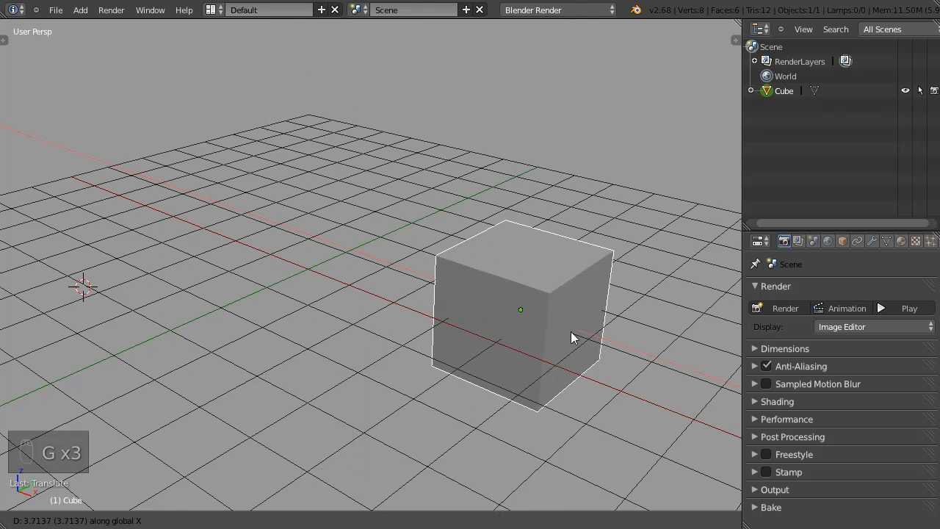
right_click(384, 288)
key(g)
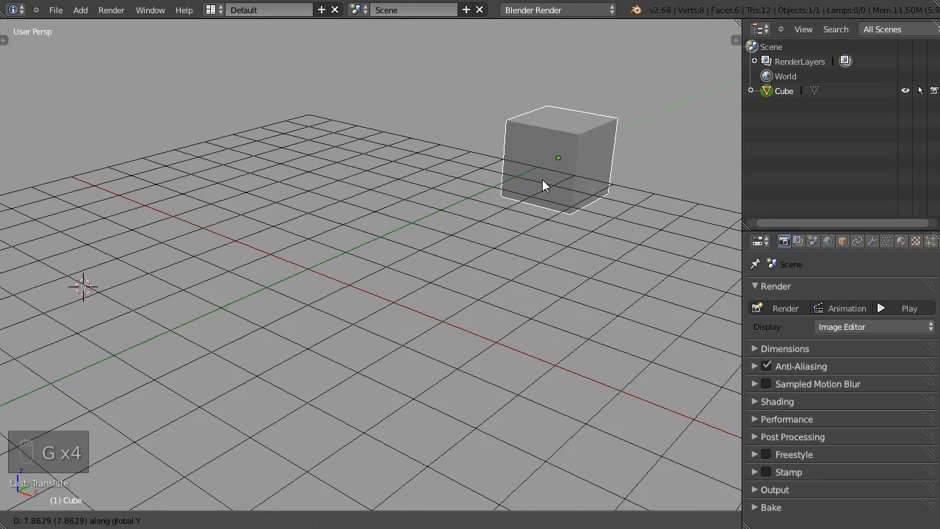
right_click(359, 282)
Try scaling the cube along the Z, X and Y axes one after another, cancelling each attempt.
key(s)
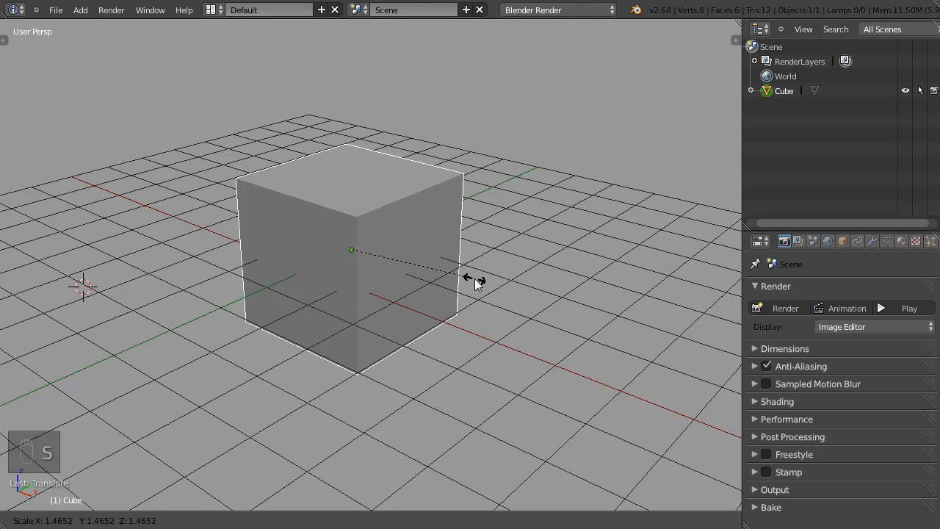
key(z)
right_click(469, 228)
key(s)
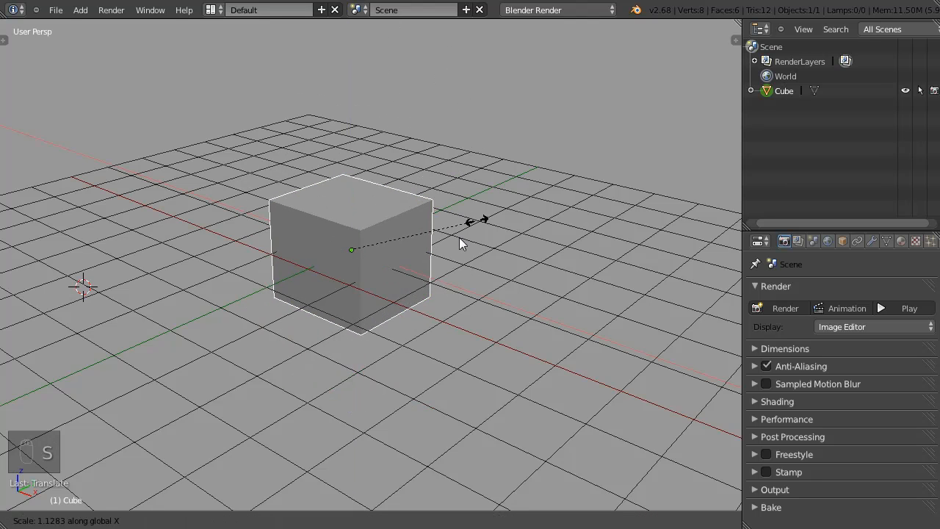
key(x)
right_click(503, 276)
key(s)
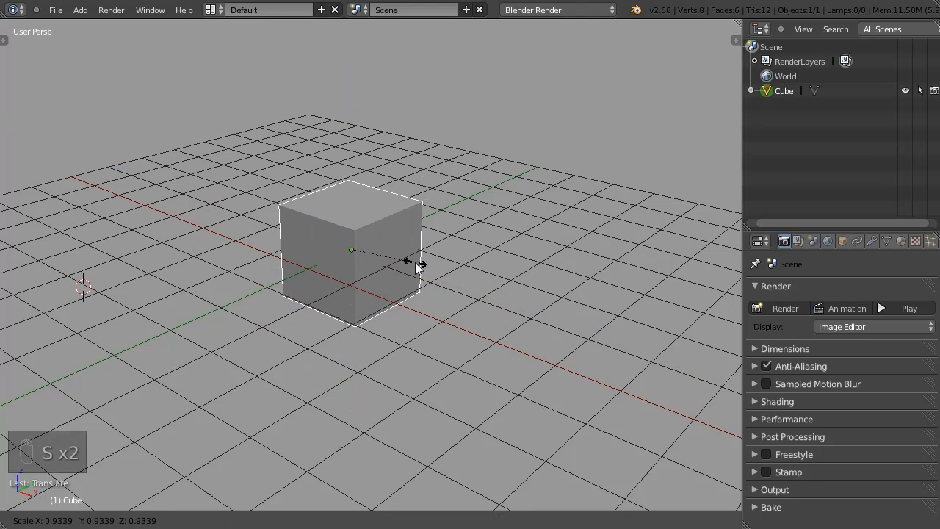
key(y)
right_click(499, 206)
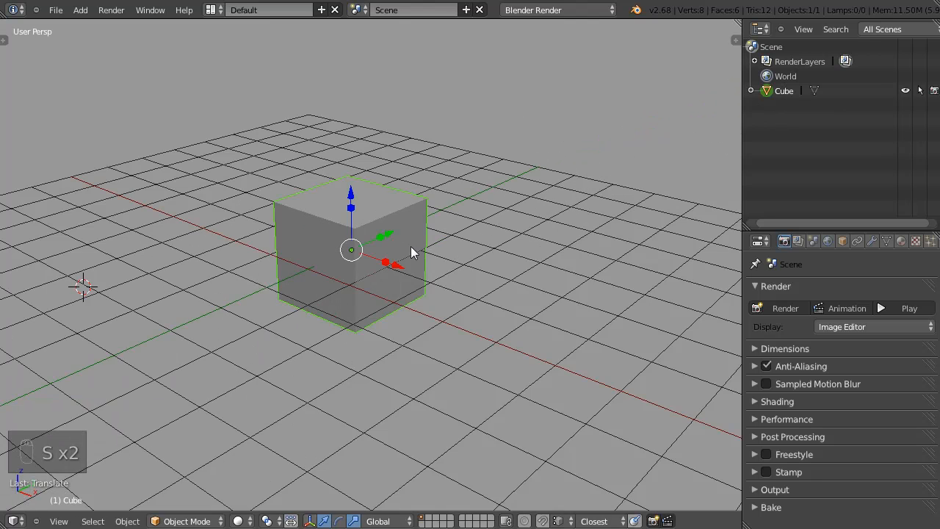
key(s)
key(y)
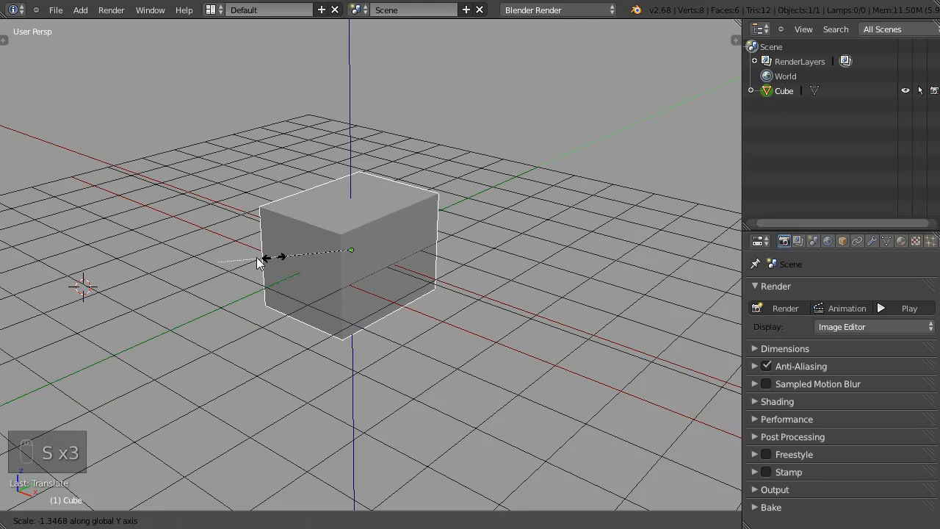
key(z)
right_click(376, 233)
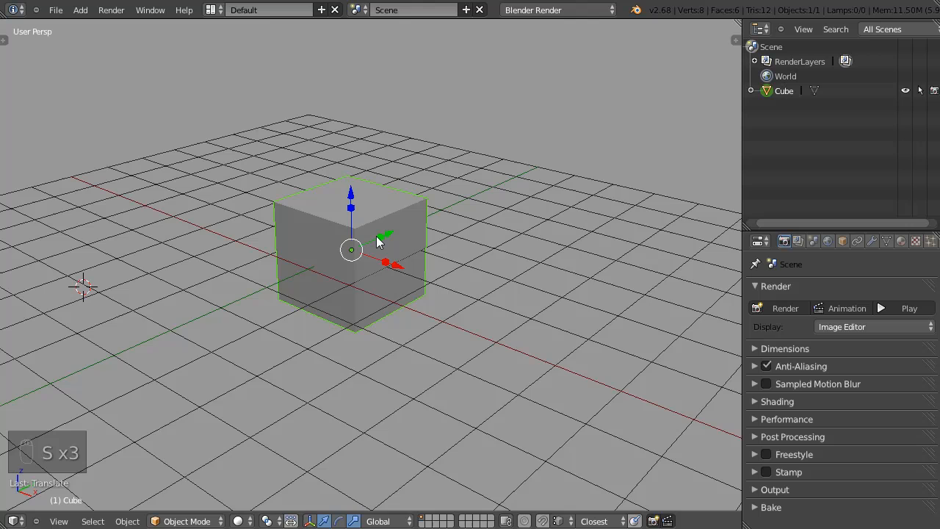
Scale the cube along the Z axis to about 1.6 times its height.
key(s)
key(z)
click(371, 195)
key(Escape)
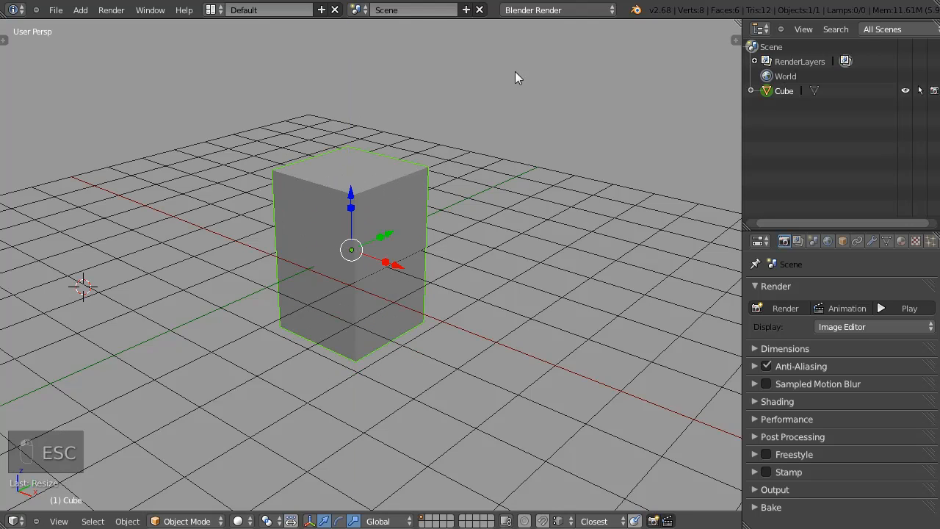
Try rescaling the stretched cube along the Z axis from a low side view.
middle_drag(555, 182, 390, 245)
key(s)
key(s)
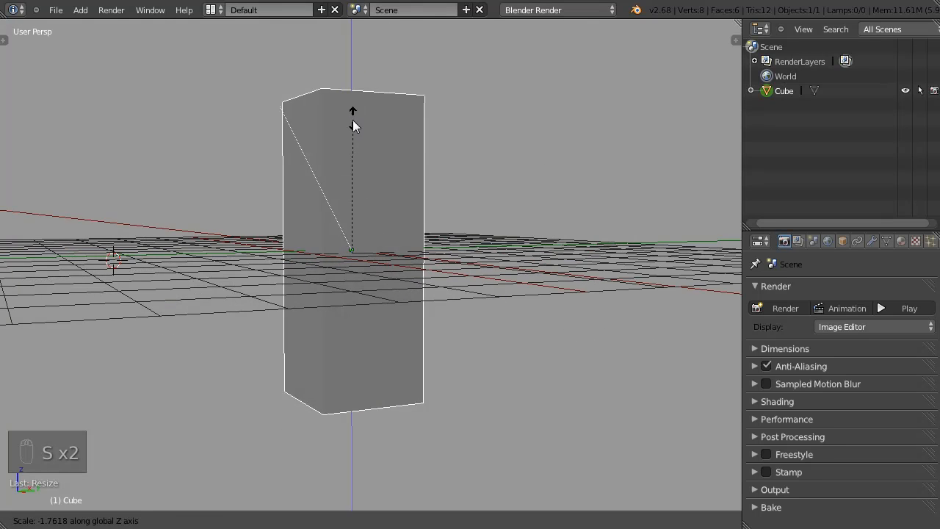
click(281, 261)
middle_drag(281, 260, 328, 256)
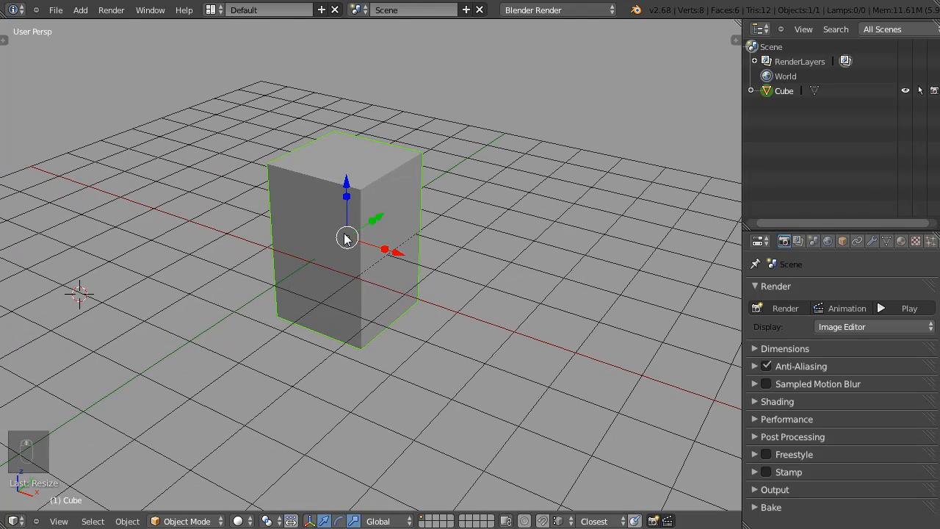
Add a camera at the 3D cursor, look through it and return to the perspective view.
middle_drag(370, 232, 392, 207)
key(shift+a)
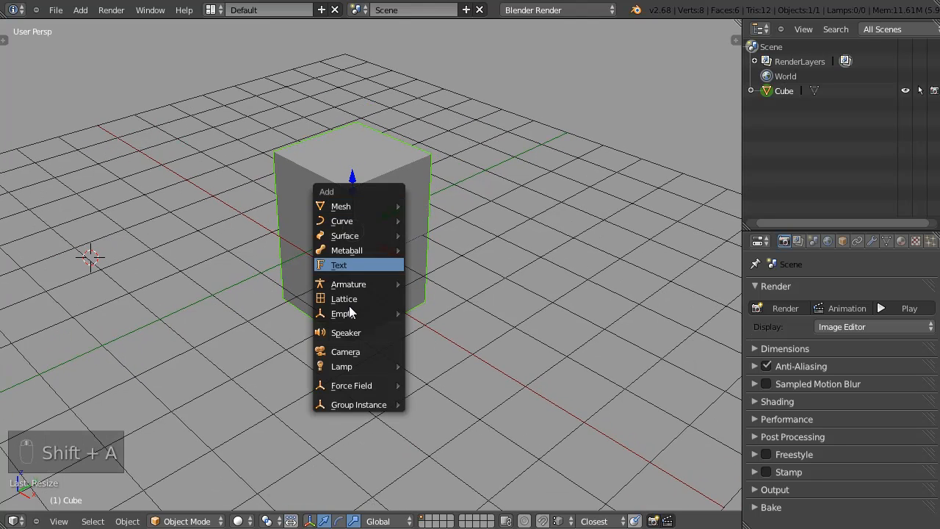
click(347, 351)
middle_drag(73, 256, 104, 240)
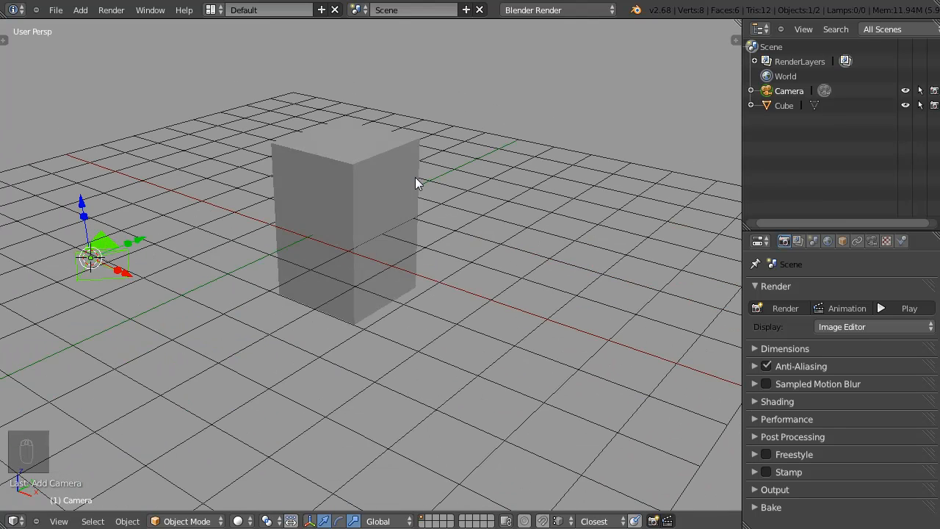
key(KP_0)
key(KP_0)
Align the camera to a close, low perspective of the box and leave the camera view.
middle_drag(492, 262, 455, 228)
scroll(455, 228, down, 3)
middle_drag(518, 222, 434, 102)
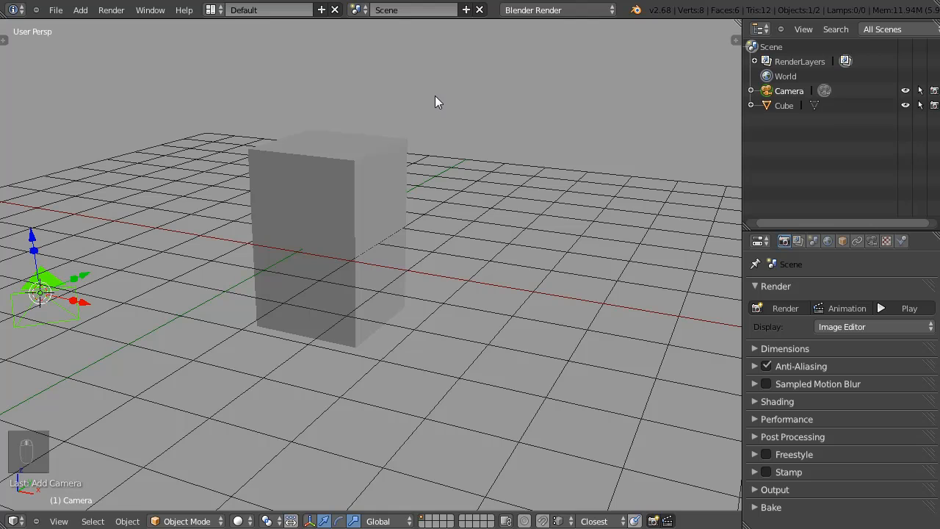
key(ctrl+alt+KP_0)
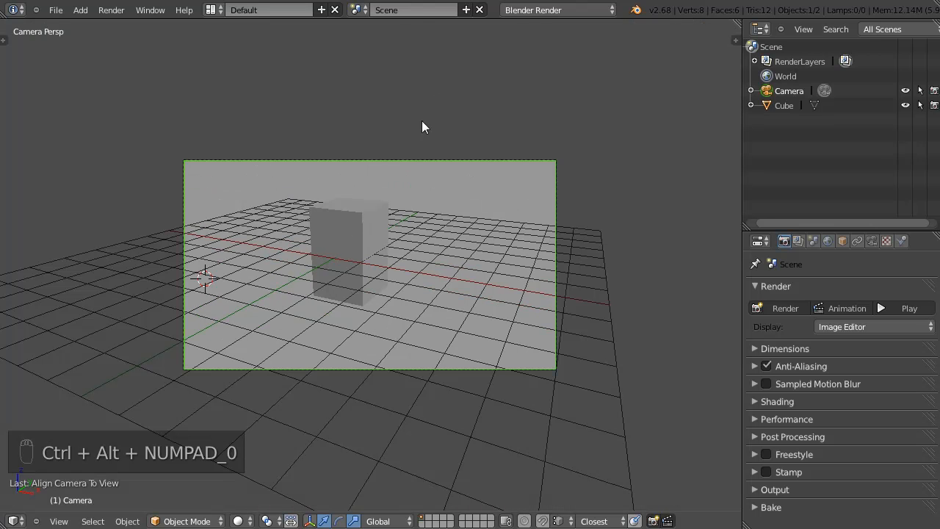
middle_drag(385, 244, 73, 220)
key(KP_0)
Select the box and align the camera to an elevated view showing the box and most of the grid.
right_click(331, 247)
middle_drag(331, 248, 430, 230)
scroll(430, 230, down, 5)
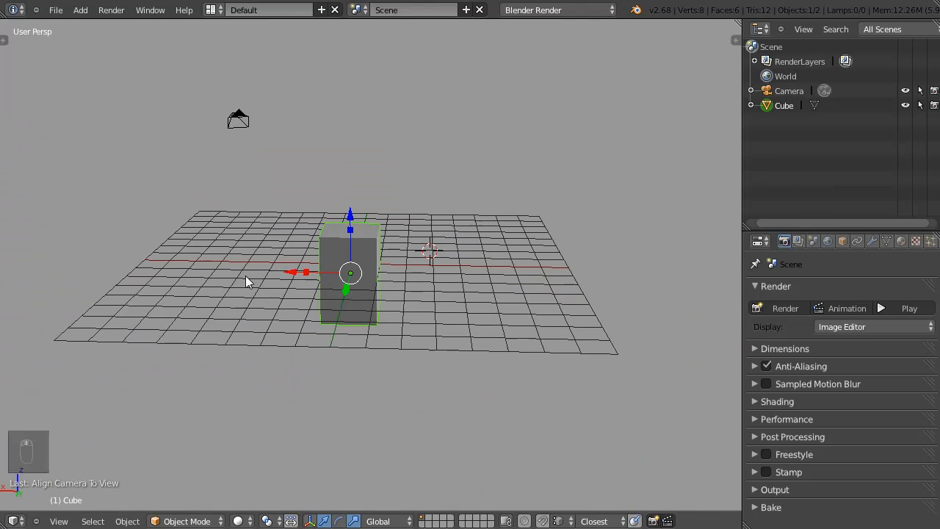
middle_drag(363, 241, 312, 244)
key(ctrl+alt+KP_0)
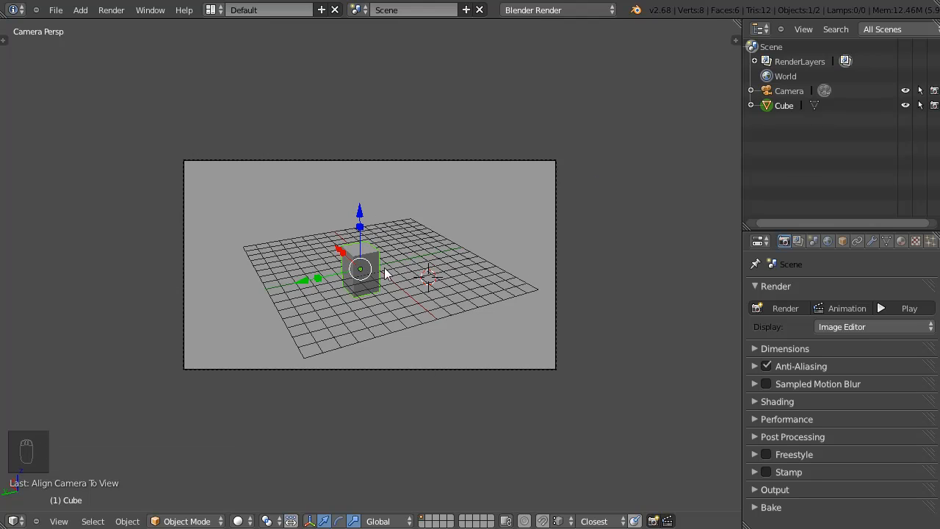
middle_drag(359, 271, 336, 213)
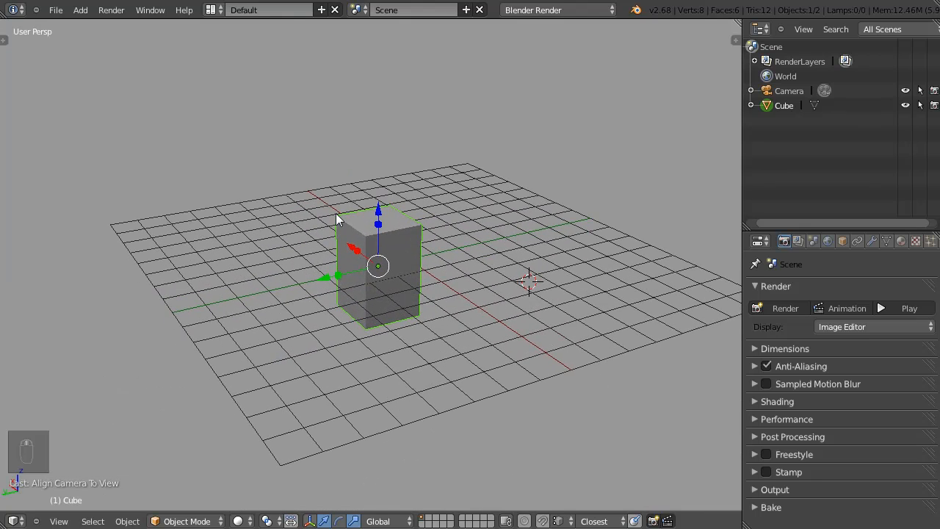
key(ctrl+alt+KP_0)
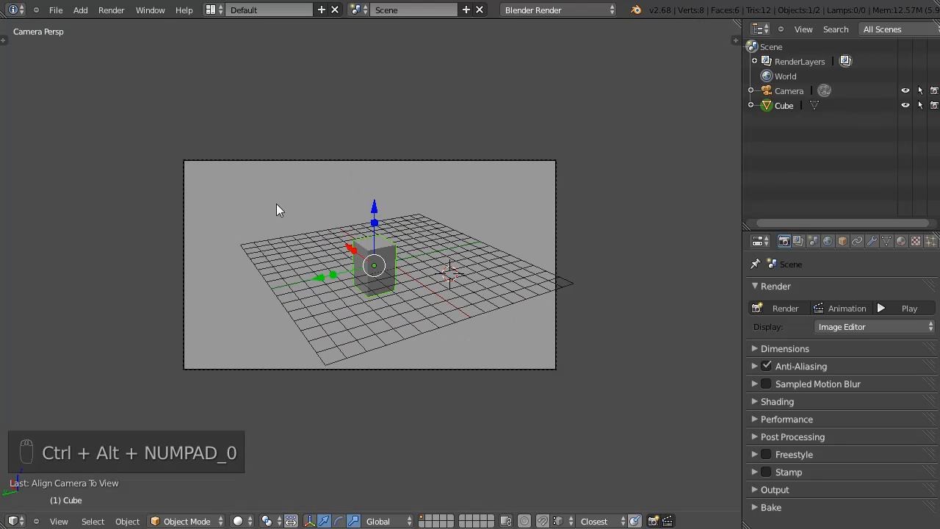
Enable Lock Camera to View and bring the camera closer to the box from another angle.
key(n)
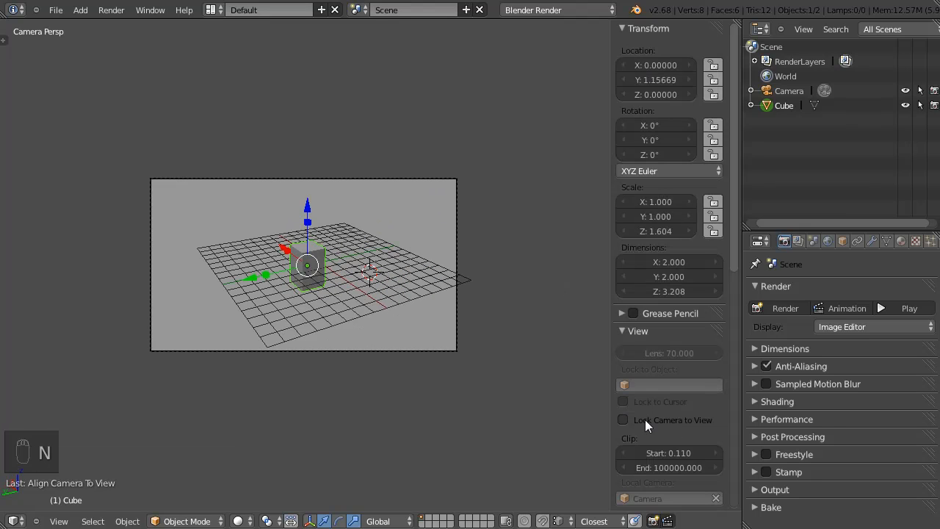
click(623, 419)
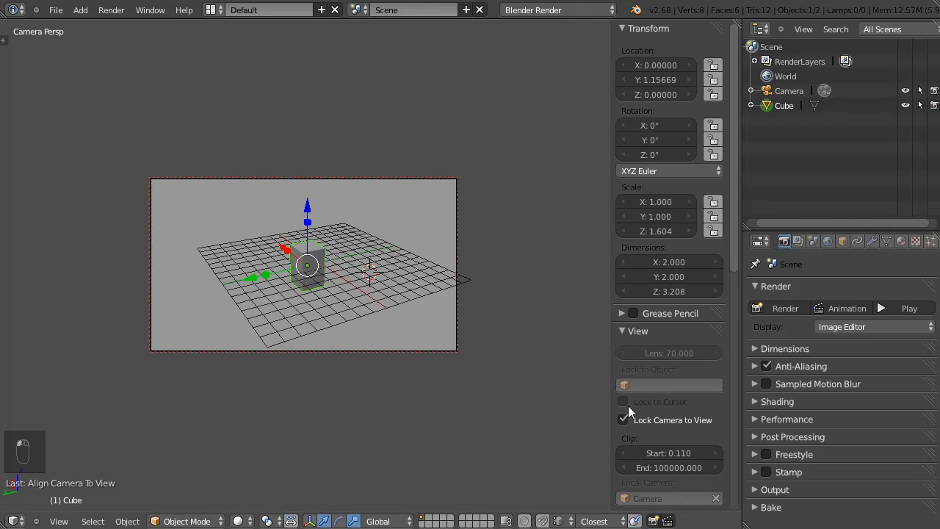
middle_drag(278, 279, 124, 168)
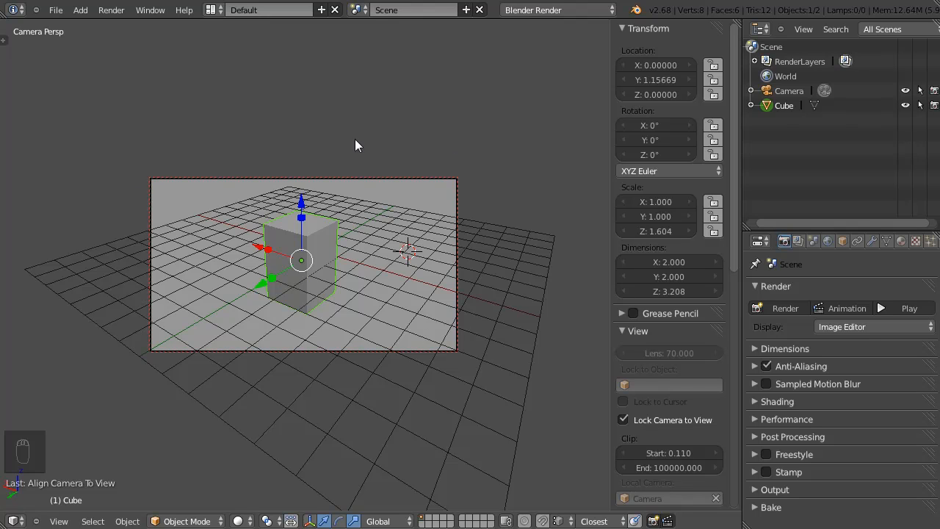
middle_drag(351, 242, 390, 216)
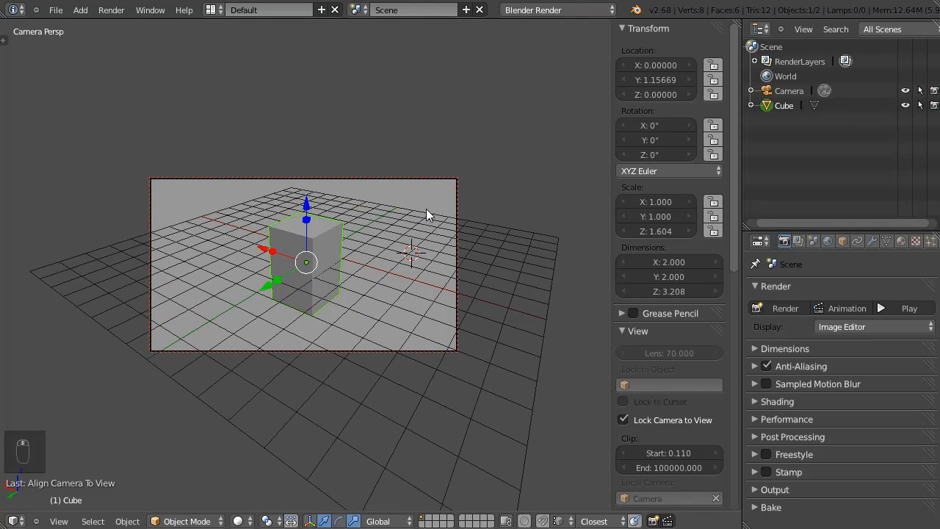
Disable Lock Camera to View, check the camera's position from outside and return to the camera view.
click(625, 419)
middle_drag(514, 330, 419, 281)
scroll(135, 443, down, 5)
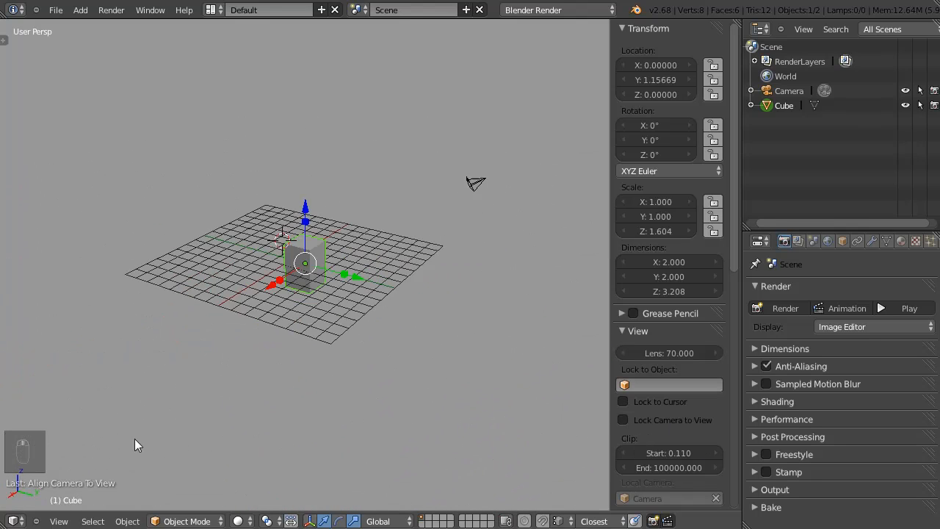
key(KP_0)
middle_drag(224, 228, 348, 248)
key(KP_0)
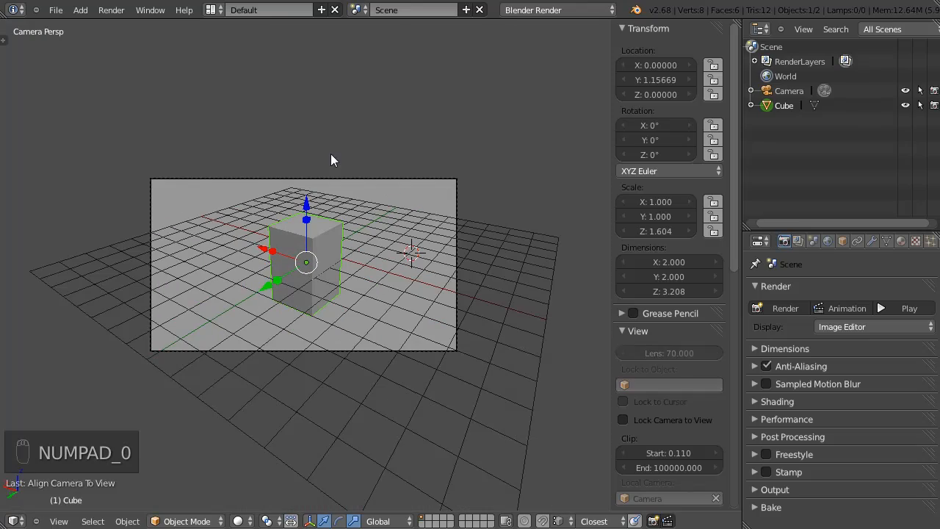
Lock the camera to the view again, orbit it until it nearly faces one side of the box, and unlock it.
click(628, 419)
middle_drag(362, 288, 430, 293)
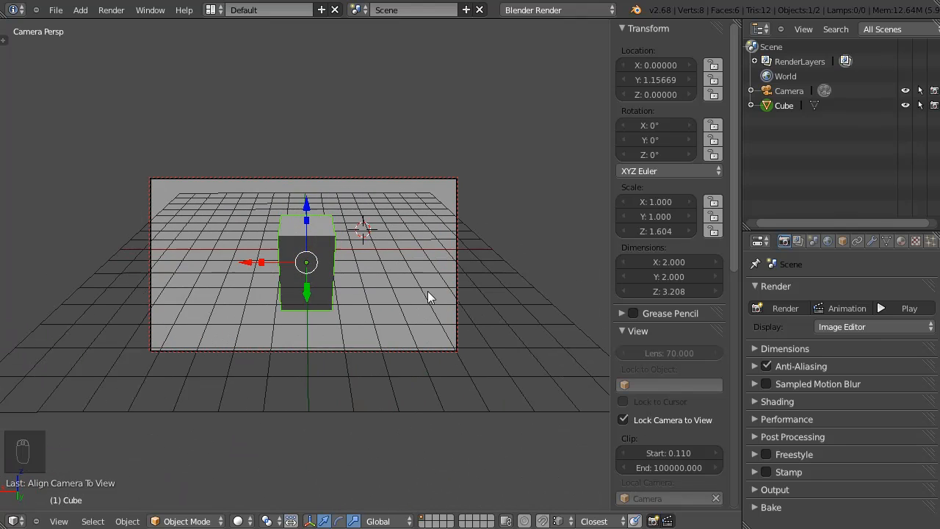
click(624, 419)
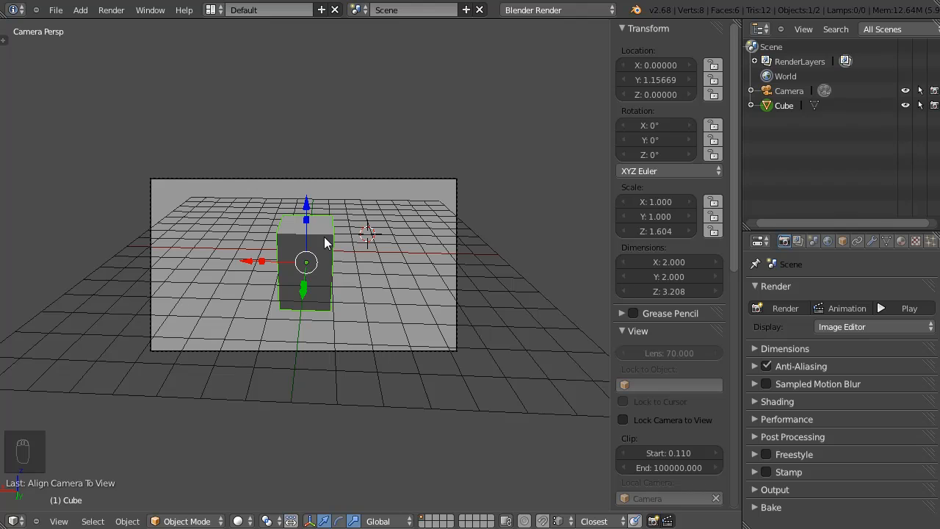
Leave the camera view, orbit to a box corner and look through the file, add and render commands.
middle_drag(252, 266, 388, 243)
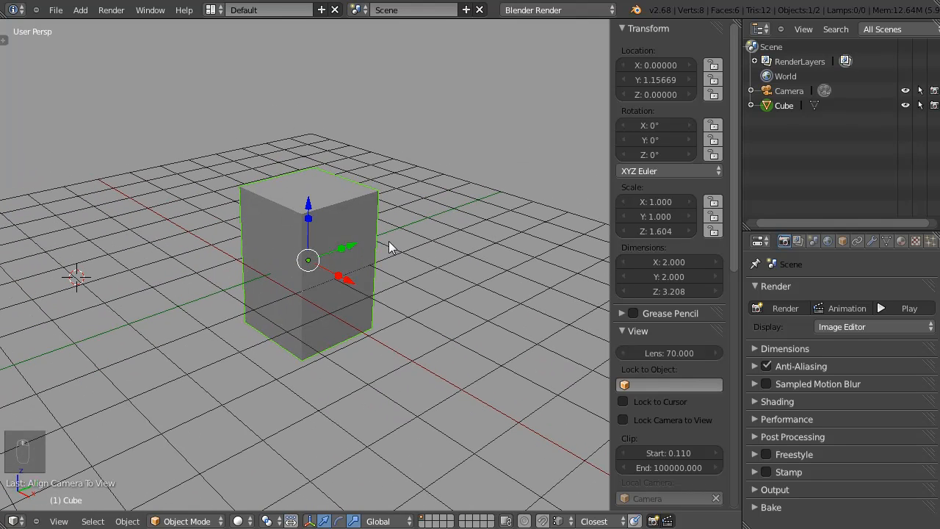
click(62, 10)
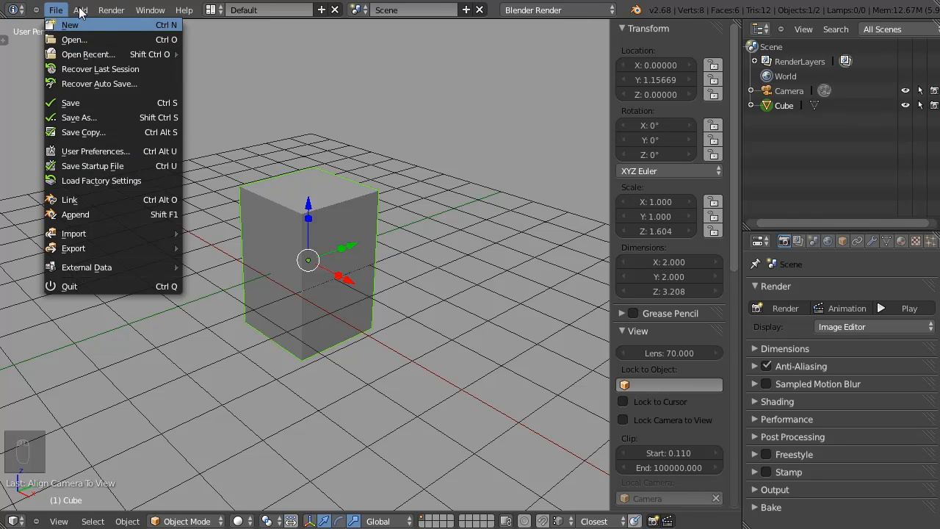
click(86, 18)
click(86, 18)
click(114, 11)
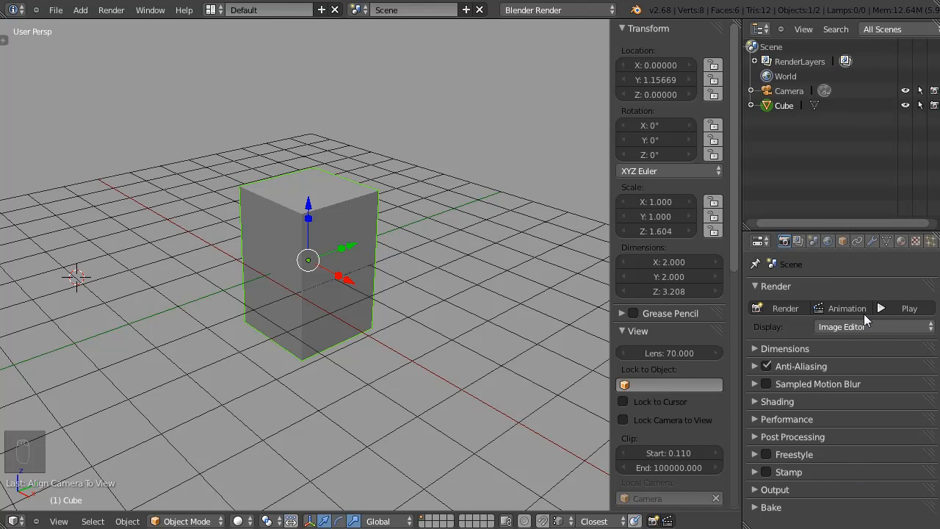
Examine the render, scene and world settings.
click(798, 241)
click(813, 241)
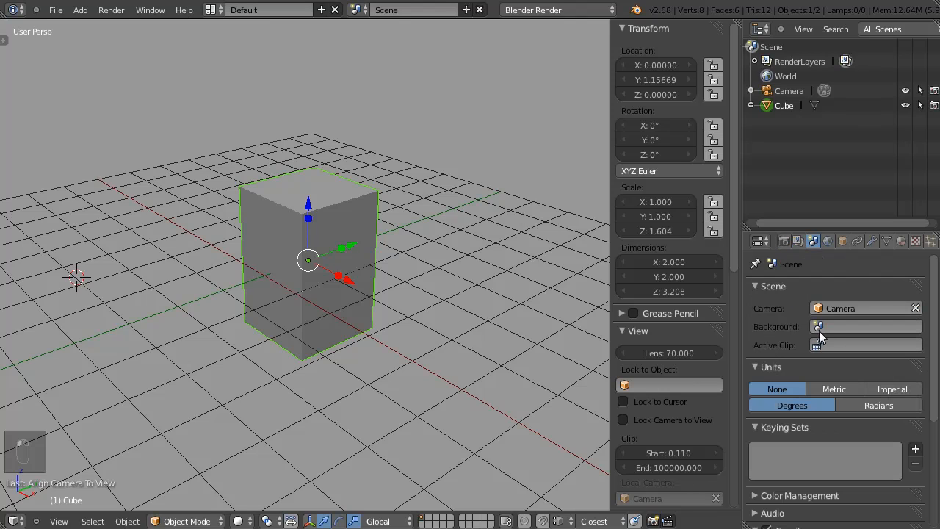
click(784, 241)
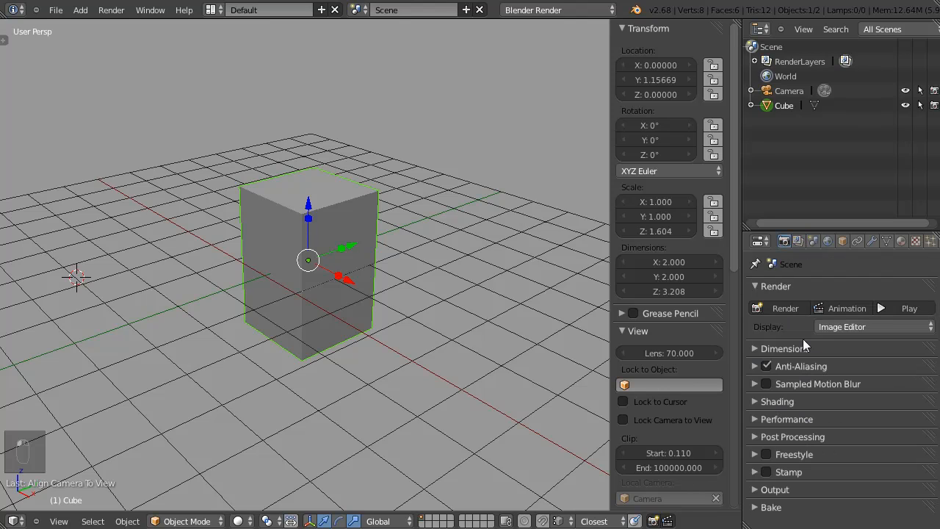
click(812, 241)
click(826, 241)
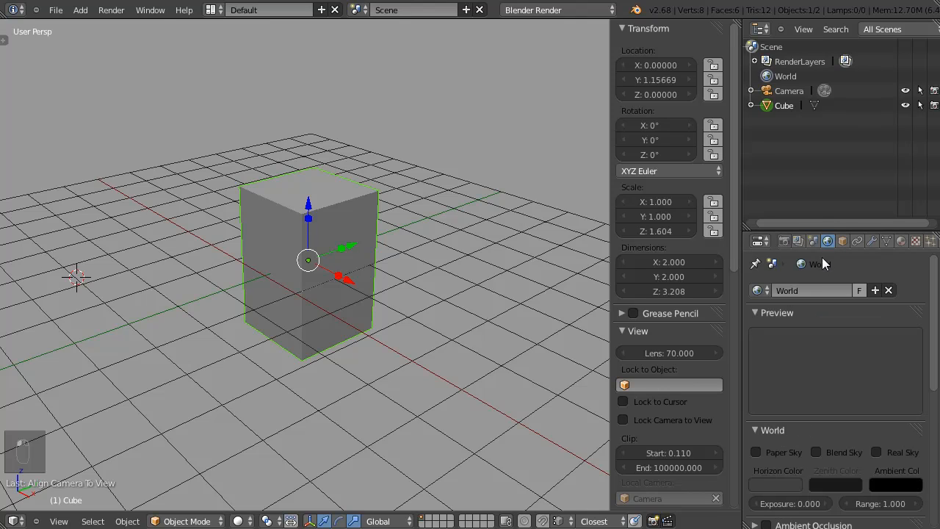
Enable the Wire display option in the box's object settings.
click(843, 239)
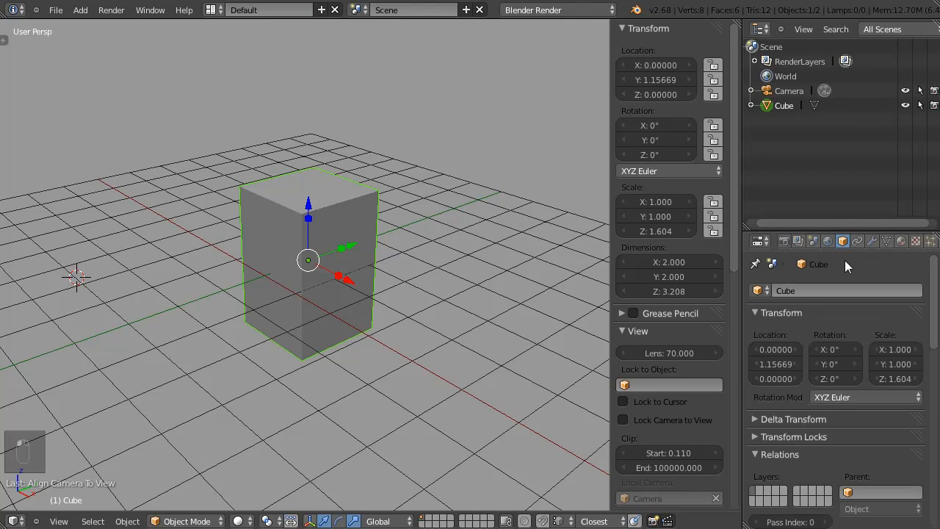
scroll(844, 396, down, 8)
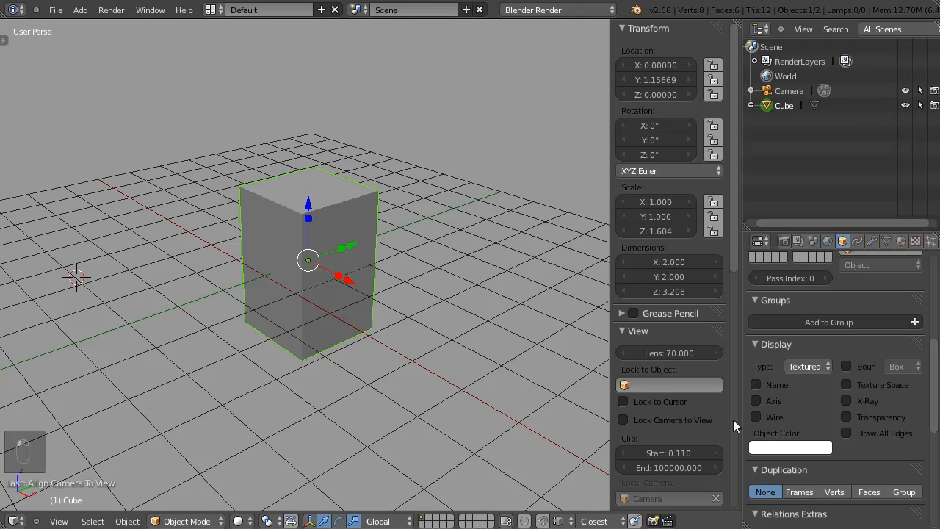
click(756, 416)
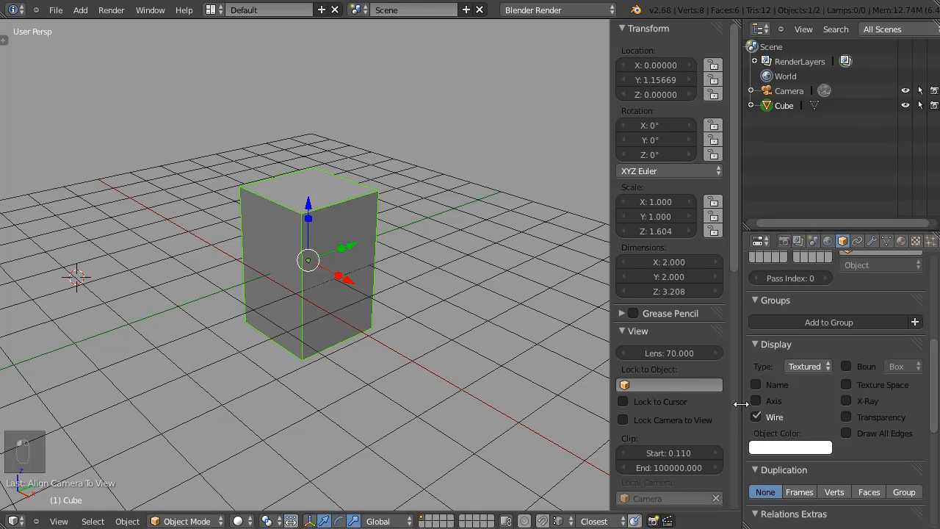
Examine the box's object constraint settings and the list of available modifiers.
click(856, 241)
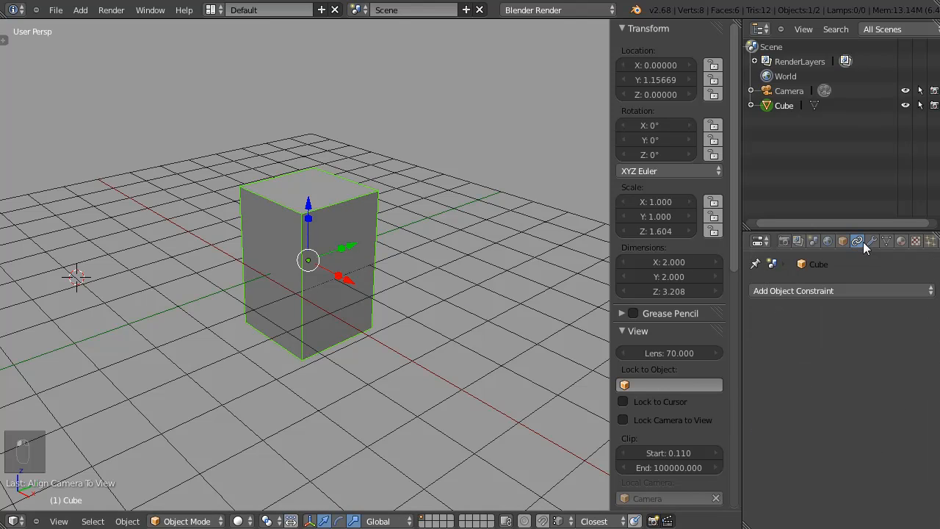
click(872, 242)
click(790, 291)
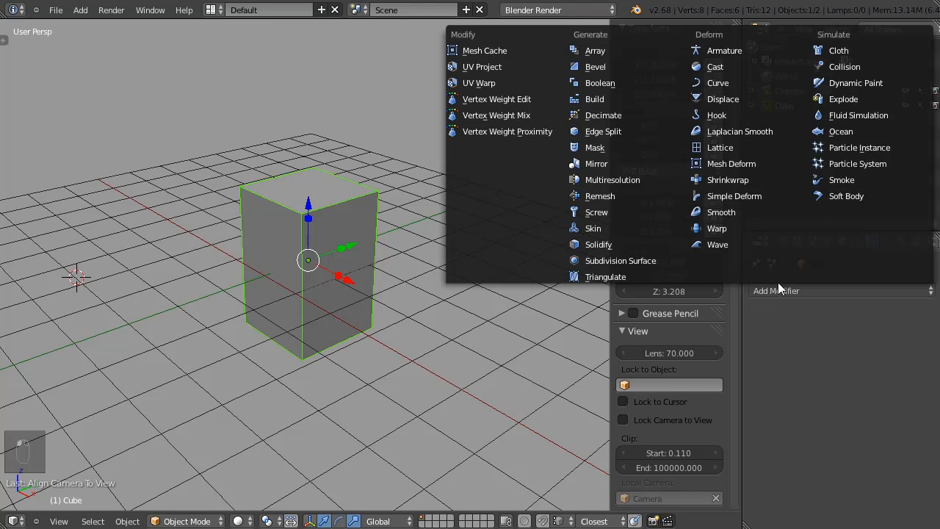
key(Escape)
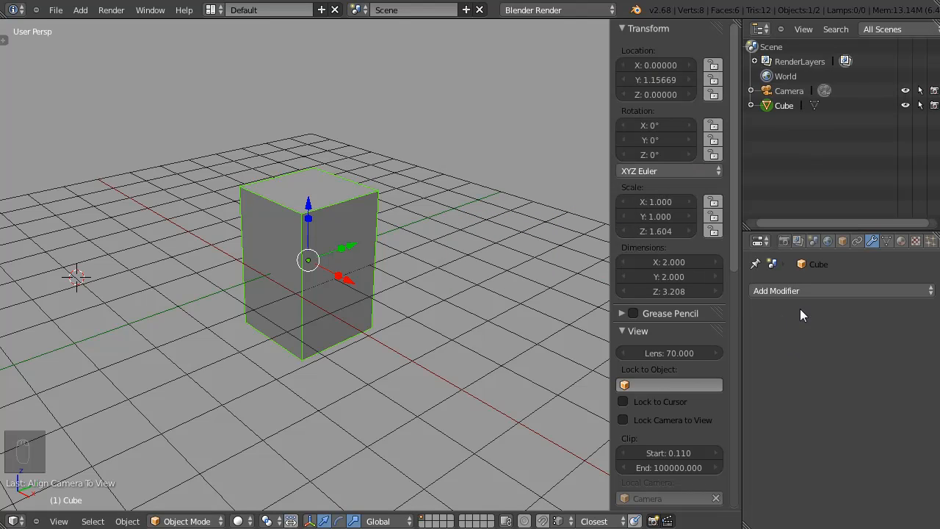
Examine the box's mesh data settings, from normals and vertex groups to UV maps and vertex colors.
click(887, 241)
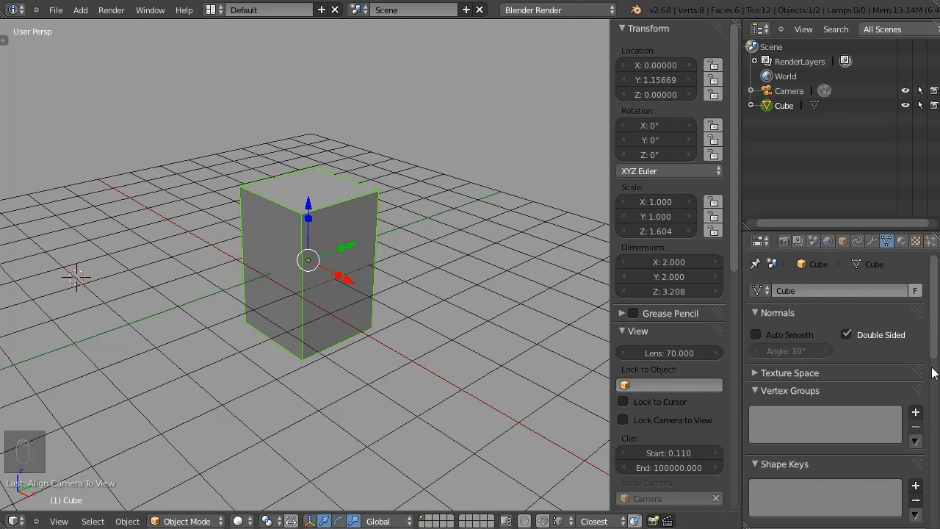
scroll(786, 465, down, 5)
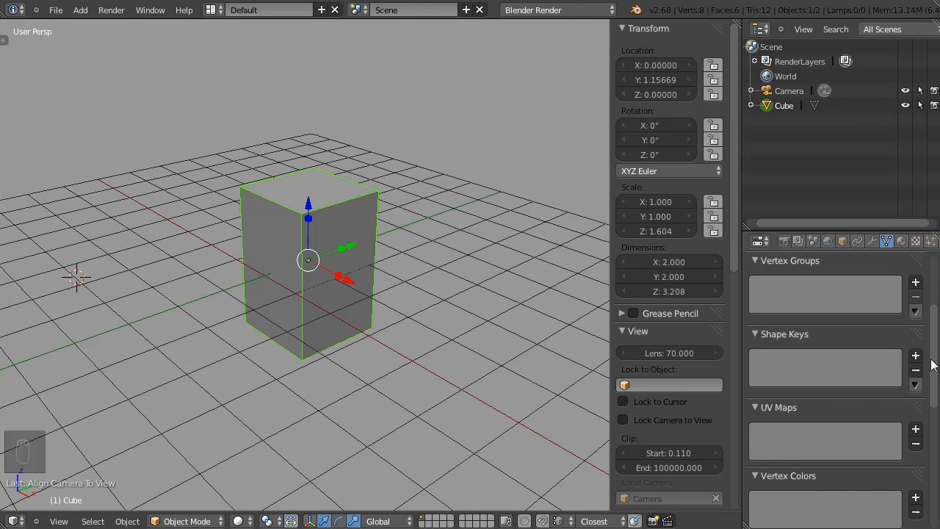
scroll(843, 473, down, 4)
scroll(844, 440, up, 8)
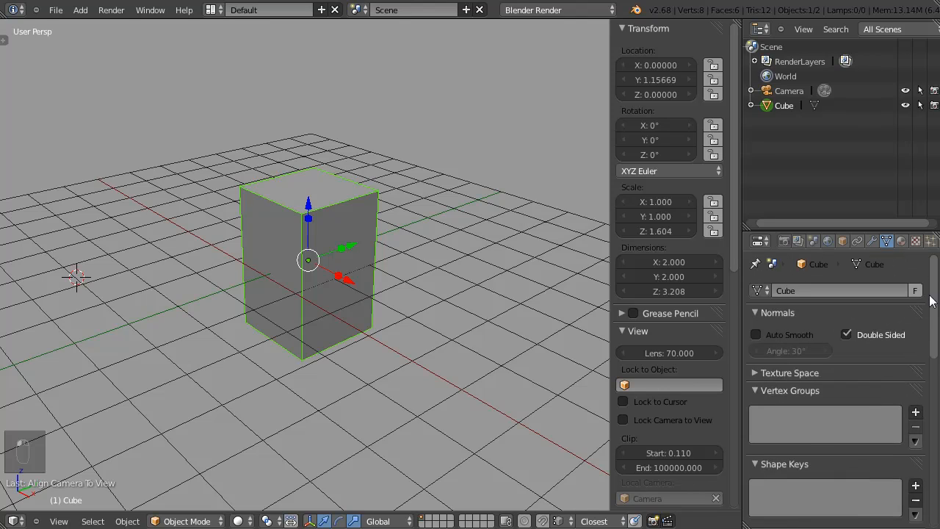
Create a new material for the box and show the material's texture slots.
click(901, 241)
click(826, 337)
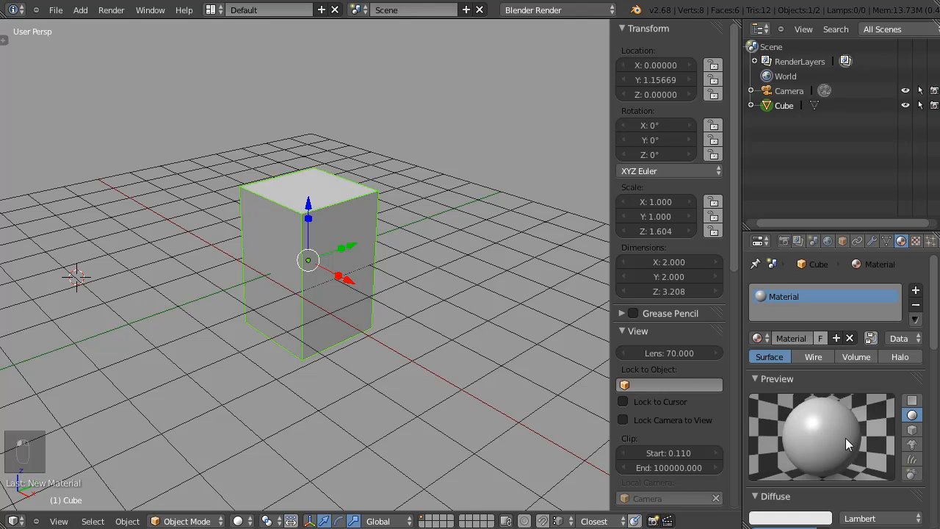
click(915, 241)
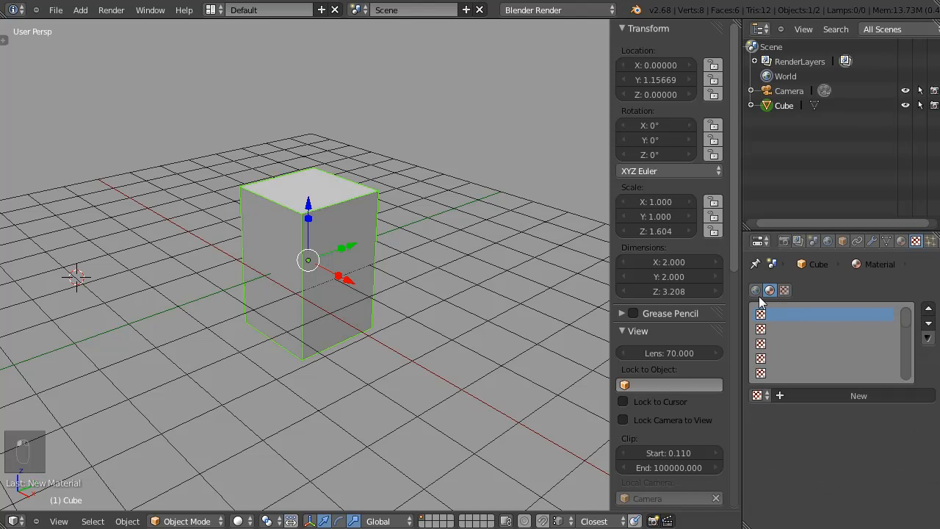
Try a Hair particle system on the box, view it from another angle and remove it.
click(930, 241)
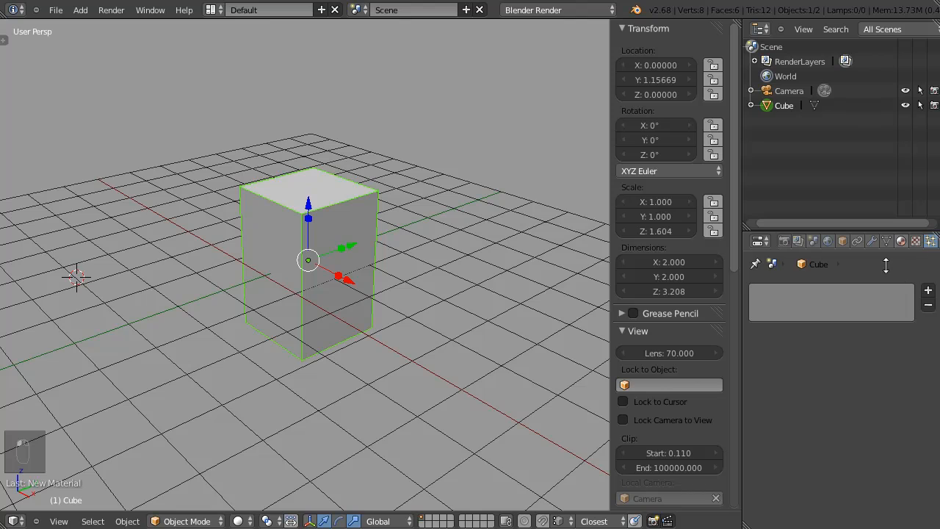
click(927, 292)
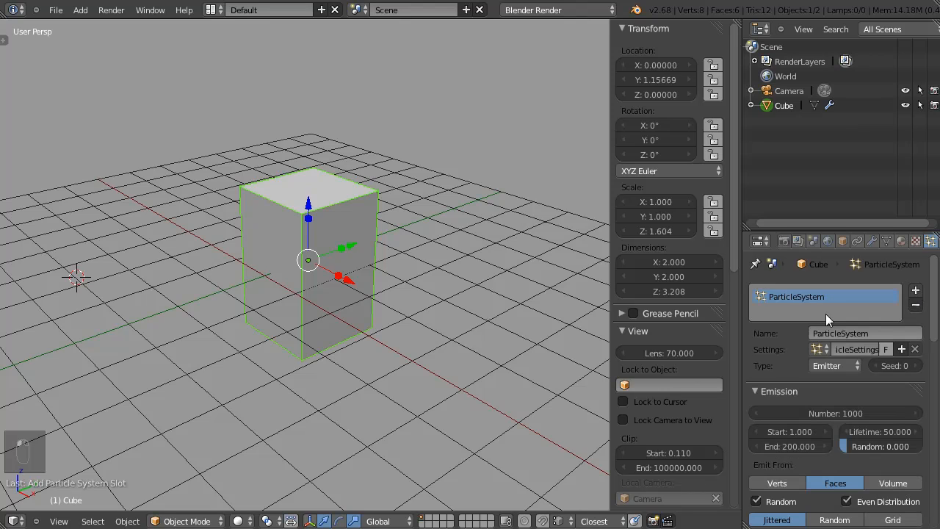
click(837, 365)
click(822, 336)
middle_drag(310, 249, 360, 239)
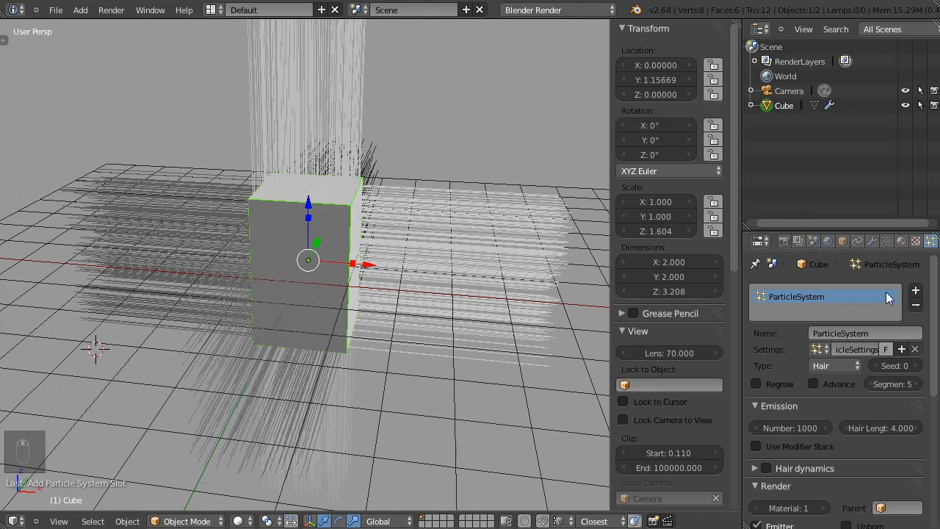
click(915, 304)
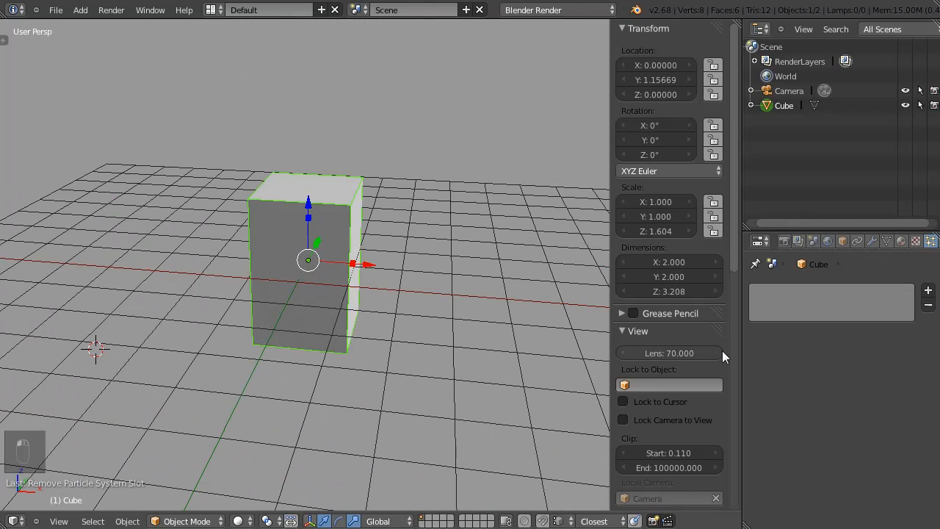
Widen the properties editor, check the available physics types and return to the render settings.
drag(742, 344, 733, 342)
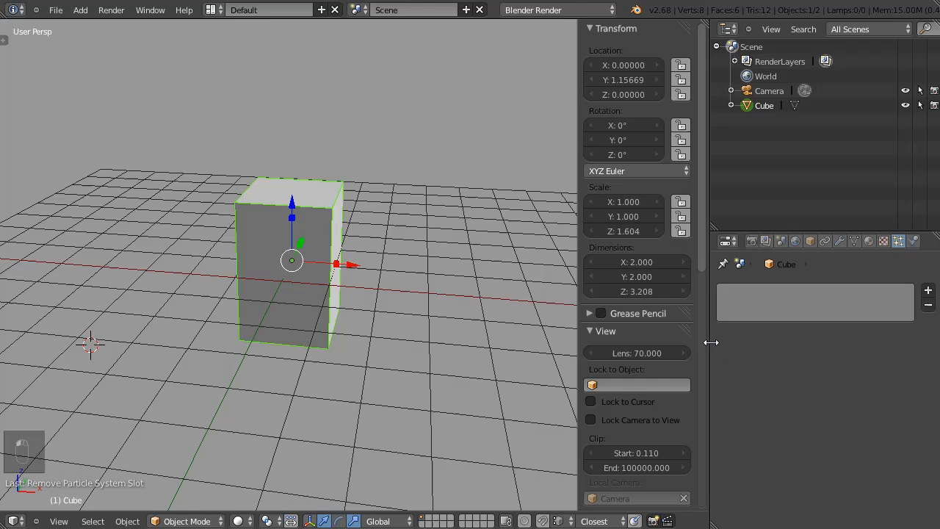
click(912, 241)
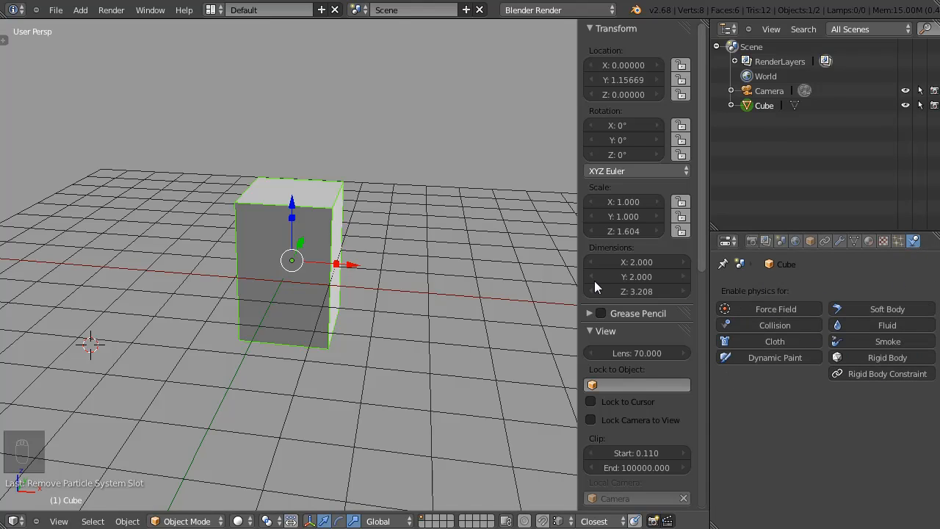
click(752, 242)
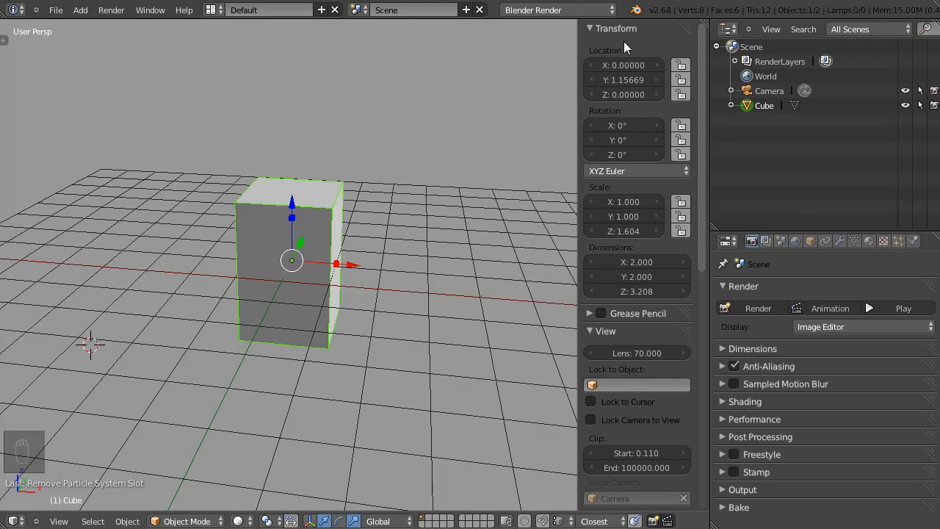
Show the 3D view's tool shelf and expand the Object Tools.
key(t)
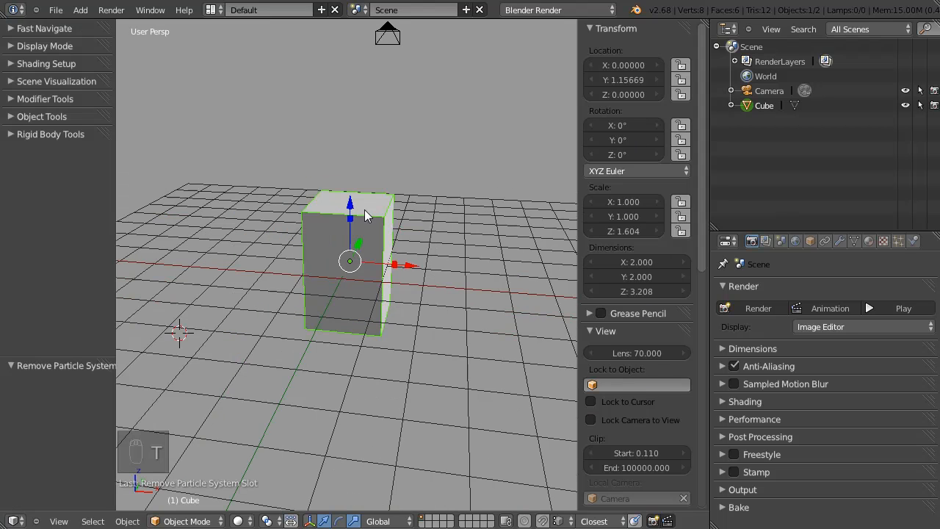
click(48, 101)
click(48, 100)
click(41, 115)
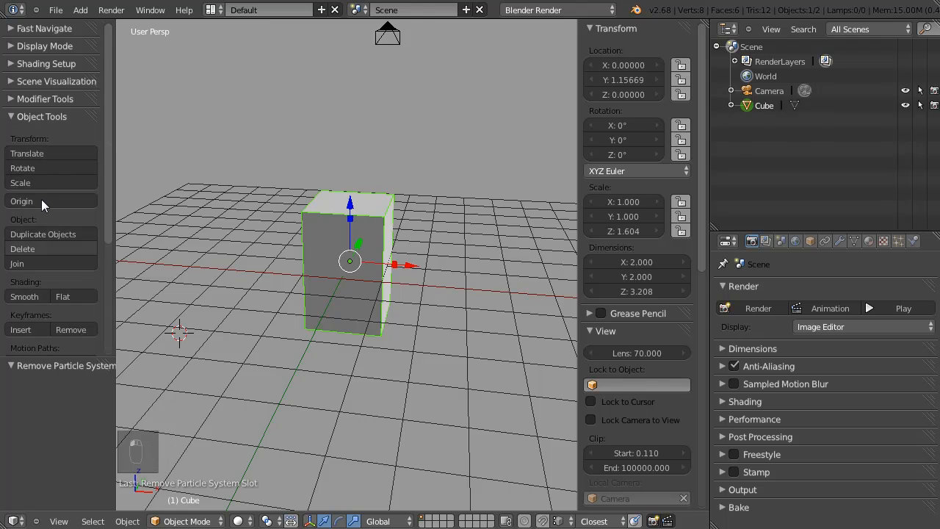
Move the box's origin to the 3D cursor.
middle_drag(305, 204, 345, 216)
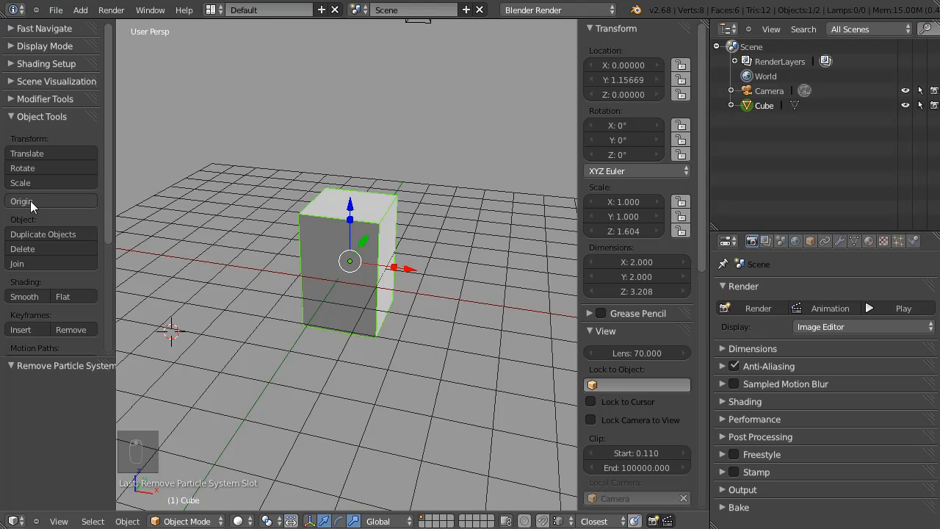
click(33, 202)
click(37, 200)
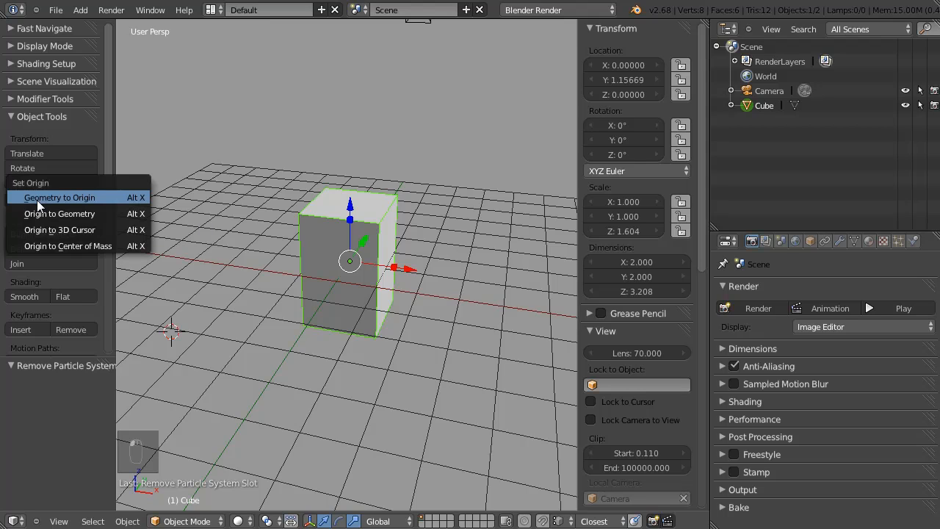
click(54, 229)
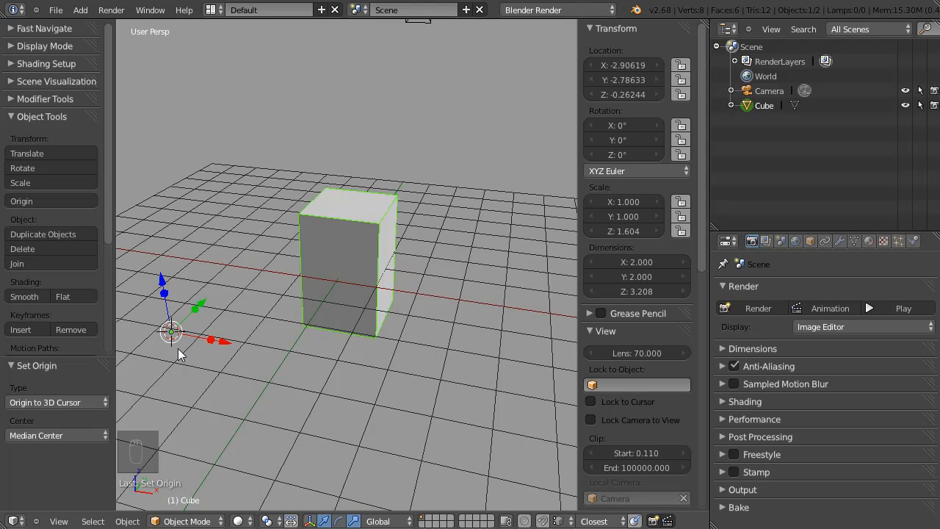
Set the box's origin back to its geometry and check the other origin options.
click(37, 198)
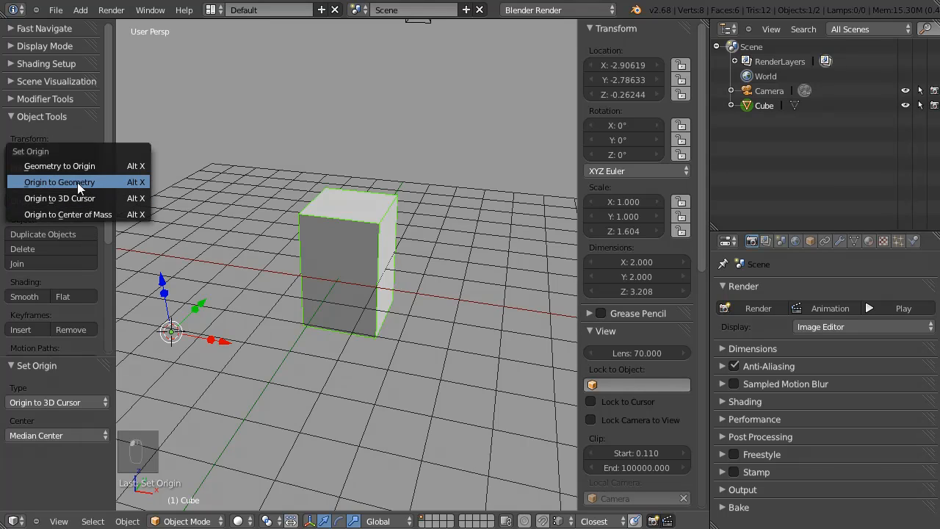
click(77, 182)
click(29, 200)
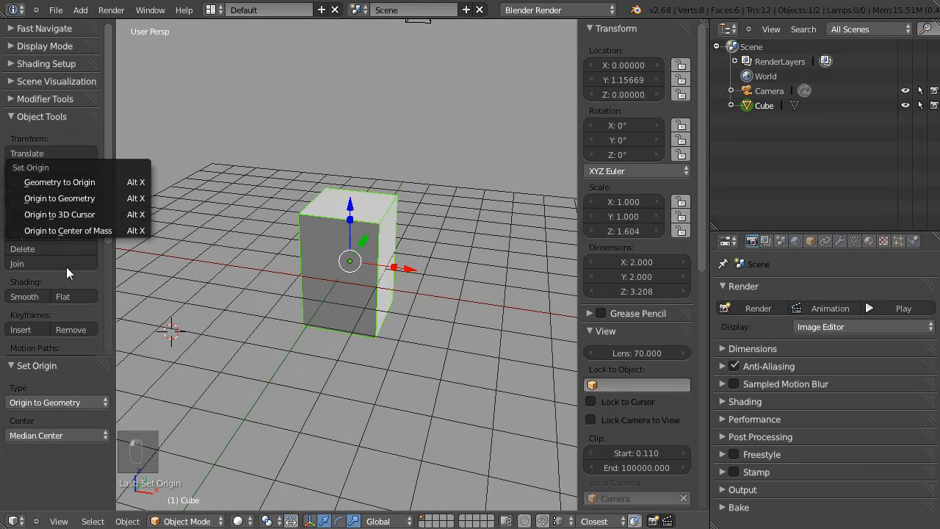
click(26, 201)
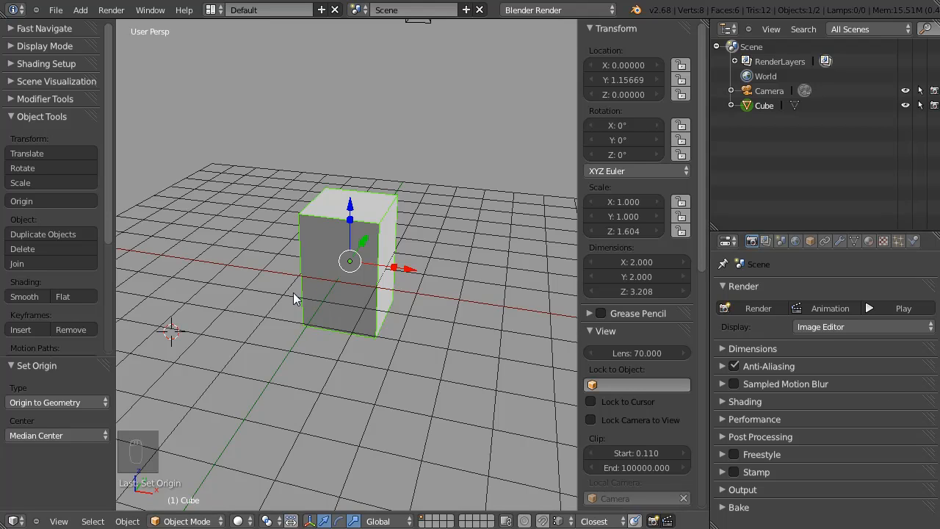
Try smooth shading on the box, switch it back to flat and view the remaining object tools.
click(17, 297)
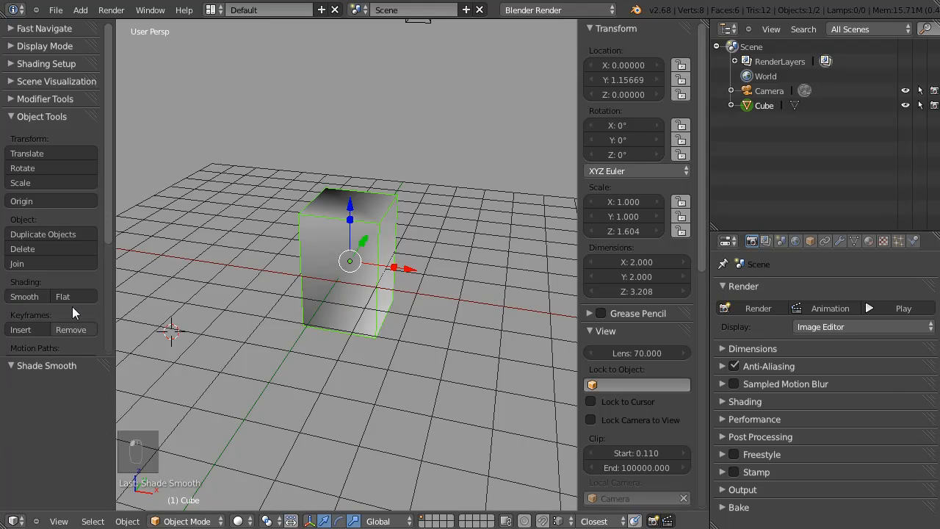
click(66, 296)
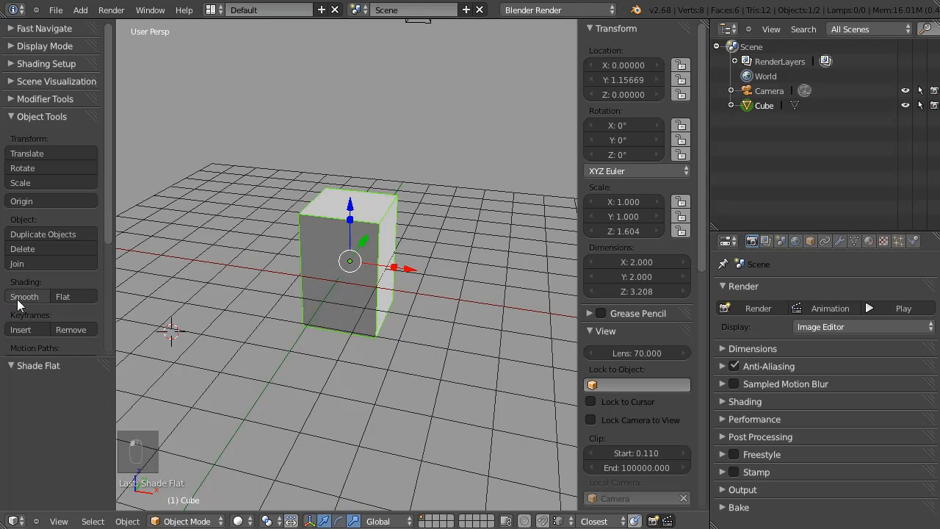
scroll(66, 248, down, 3)
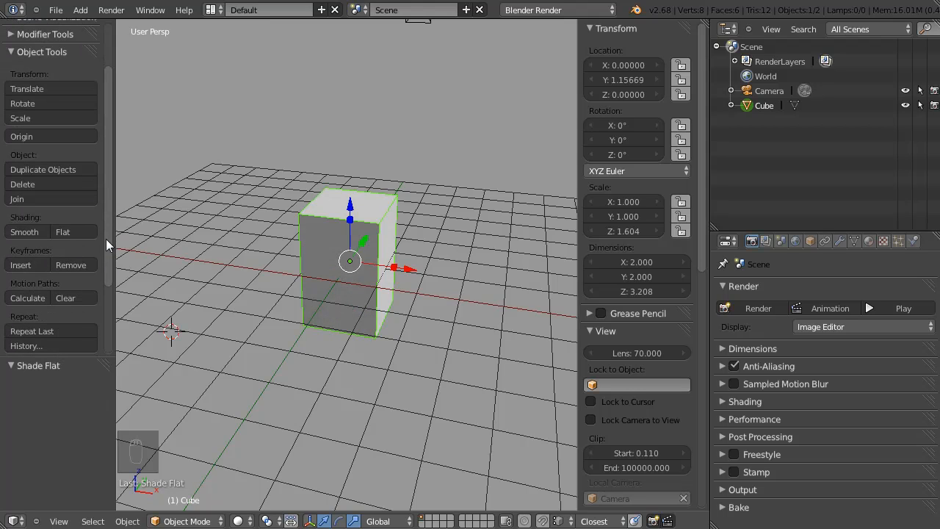
Hide the 3D view's tool shelf and properties panel, and try maximizing the view before restoring the layout.
scroll(106, 238, down, 5)
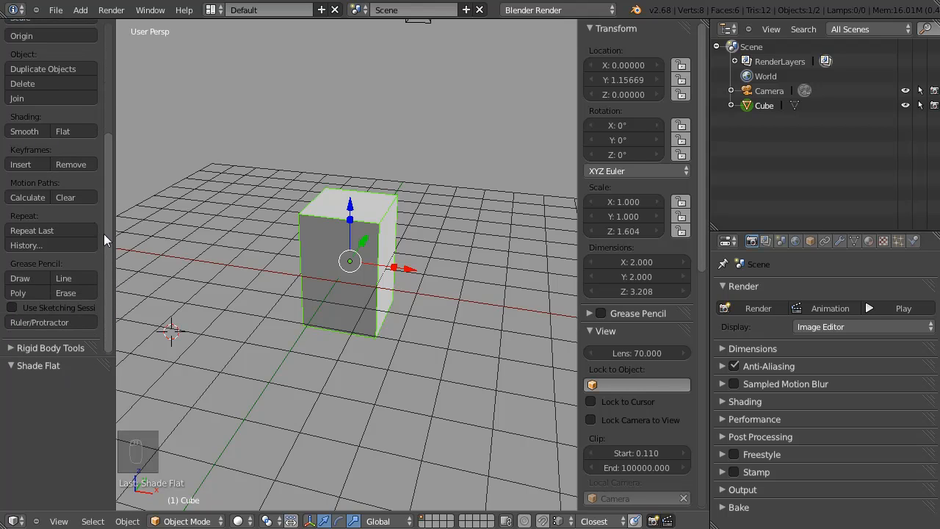
scroll(109, 265, up, 7)
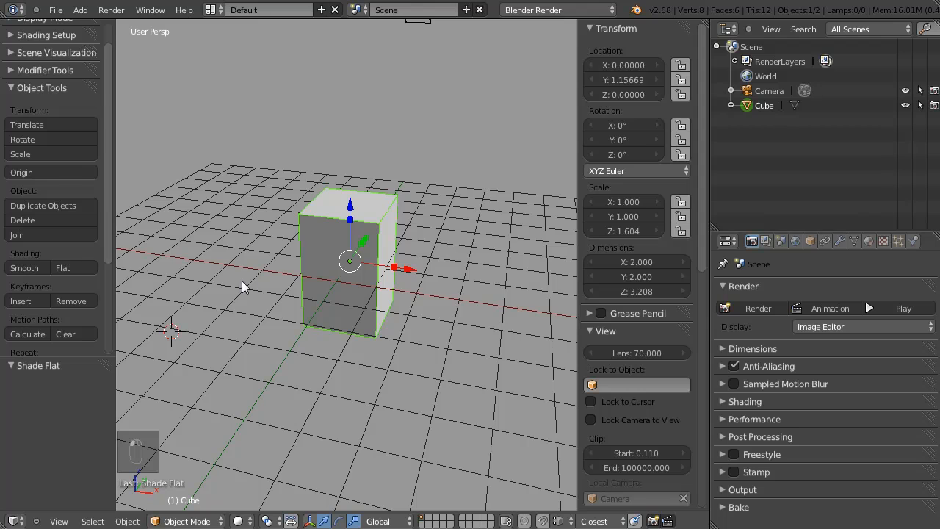
key(shift+space)
key(n)
key(t)
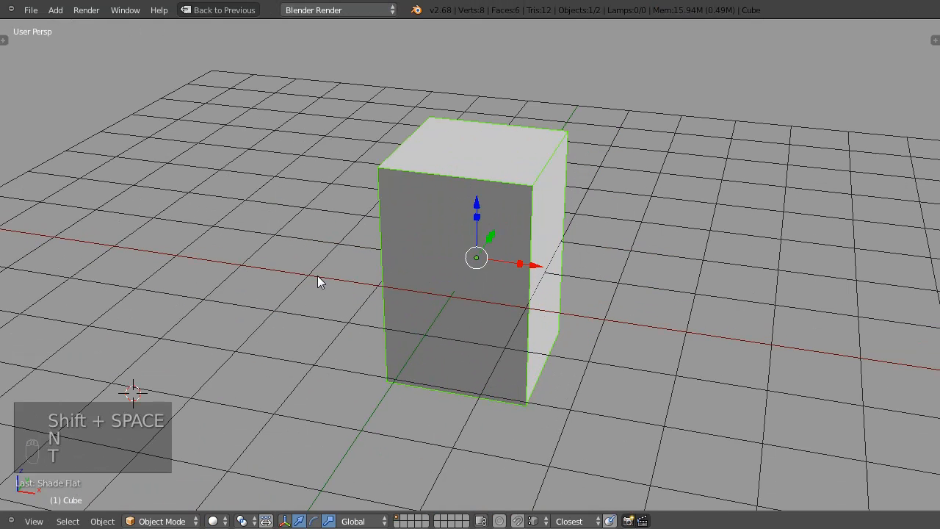
key(shift+space)
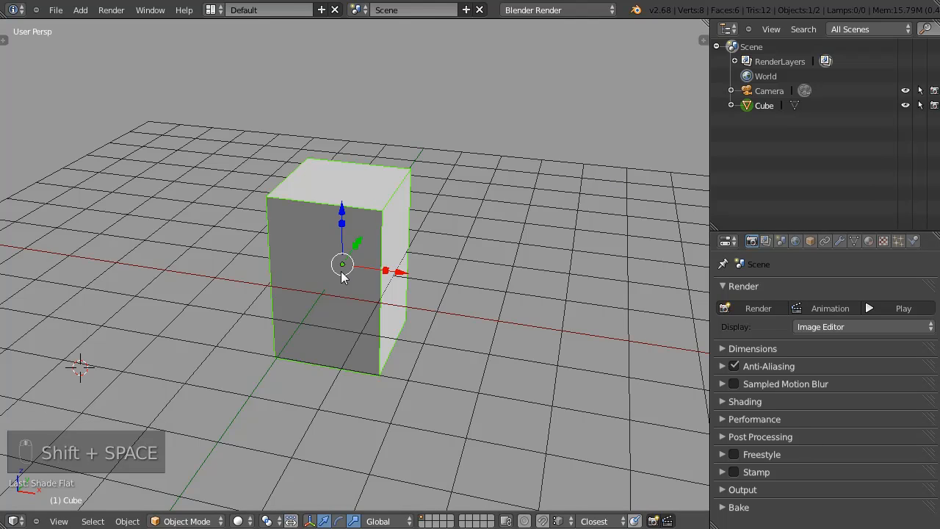
Review the available editor types and the 3D view's viewing commands.
shift+middle_drag(345, 273, 358, 258)
key(space)
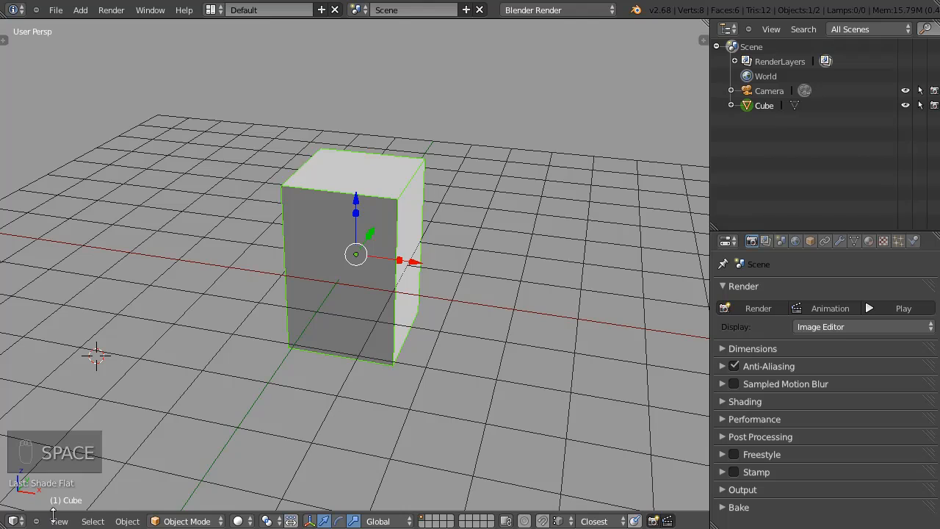
click(14, 520)
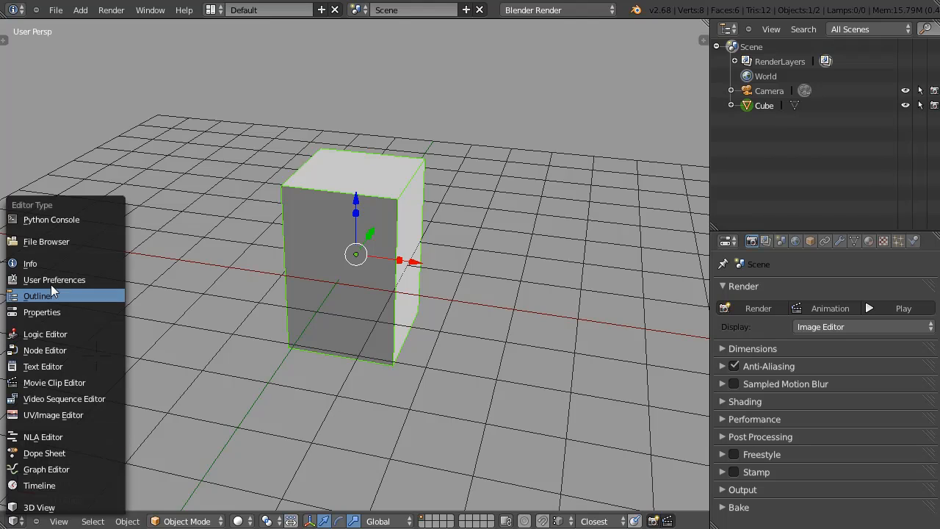
click(59, 521)
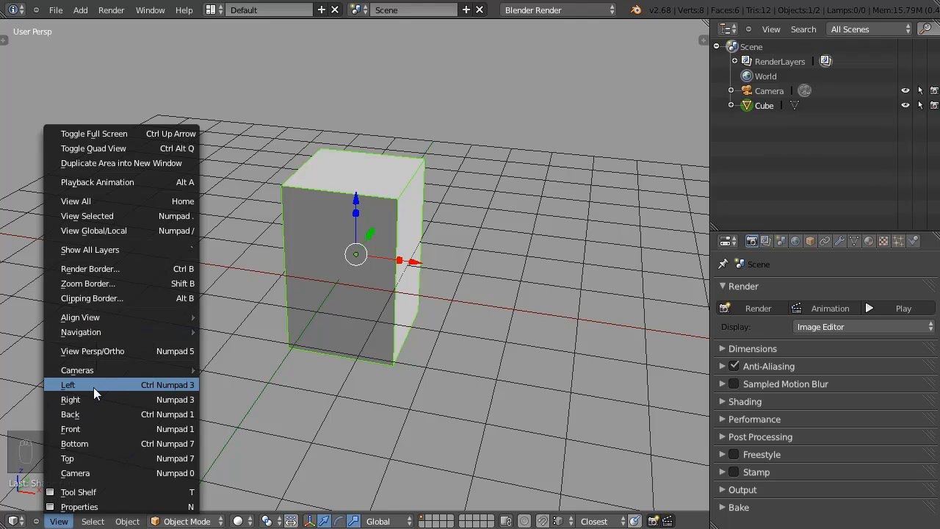
View the box from the front and right in perspective, and orbit it one increment each way.
middle_drag(348, 350, 336, 294)
key(KP_1)
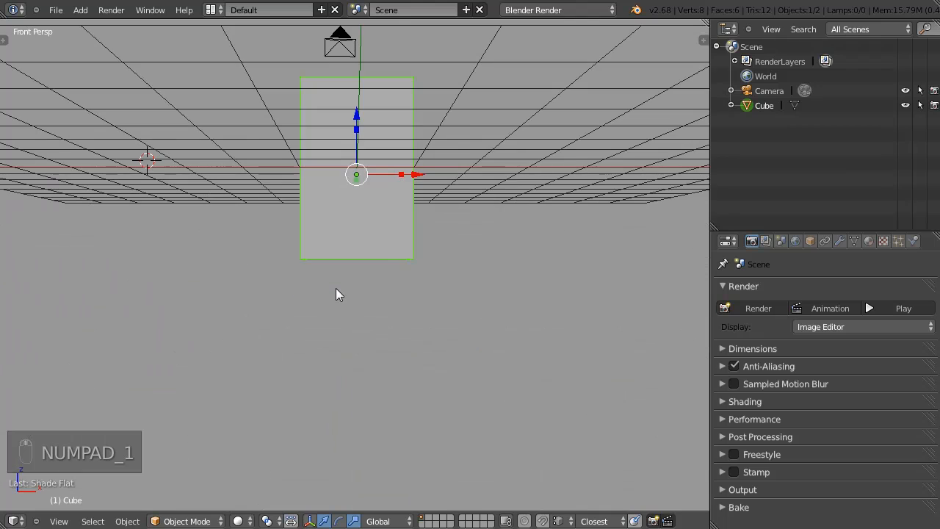
key(KP_3)
key(KP_4)
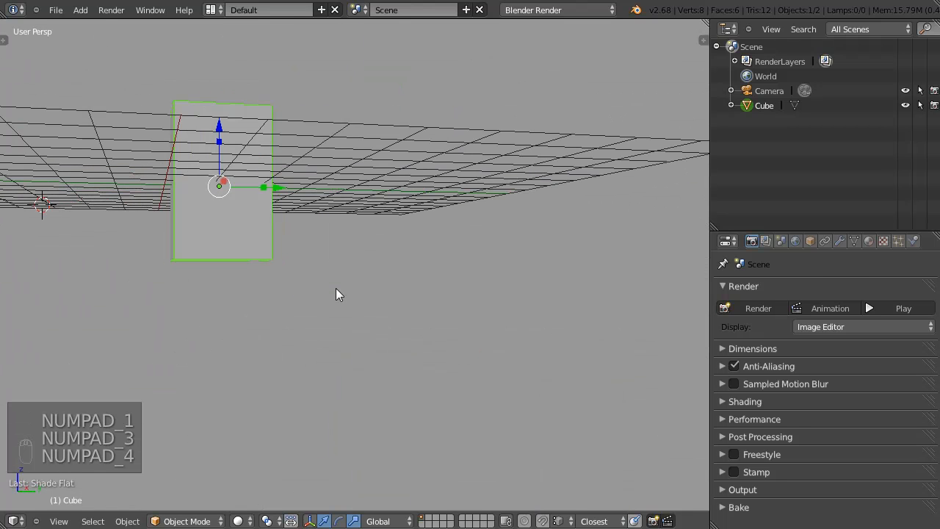
key(KP_6)
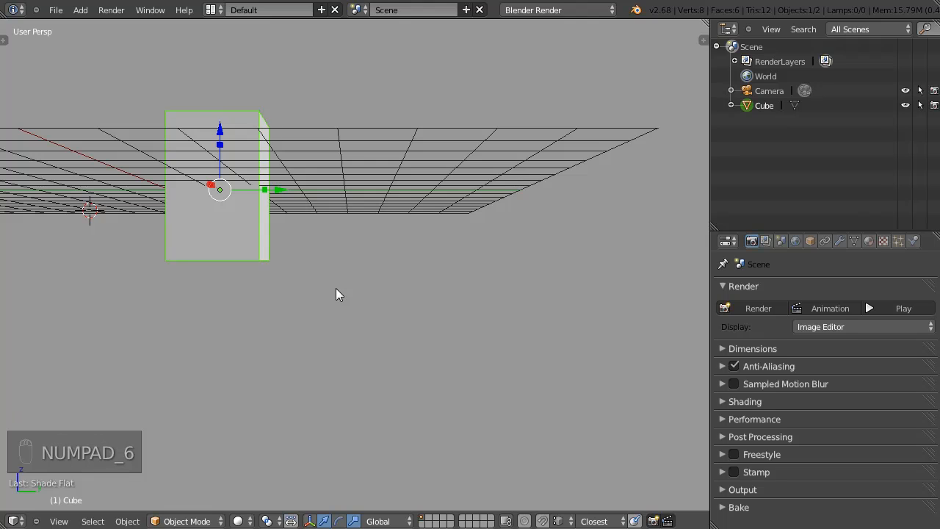
Switch the view to orthographic and look at the box from the front and right.
key(KP_5)
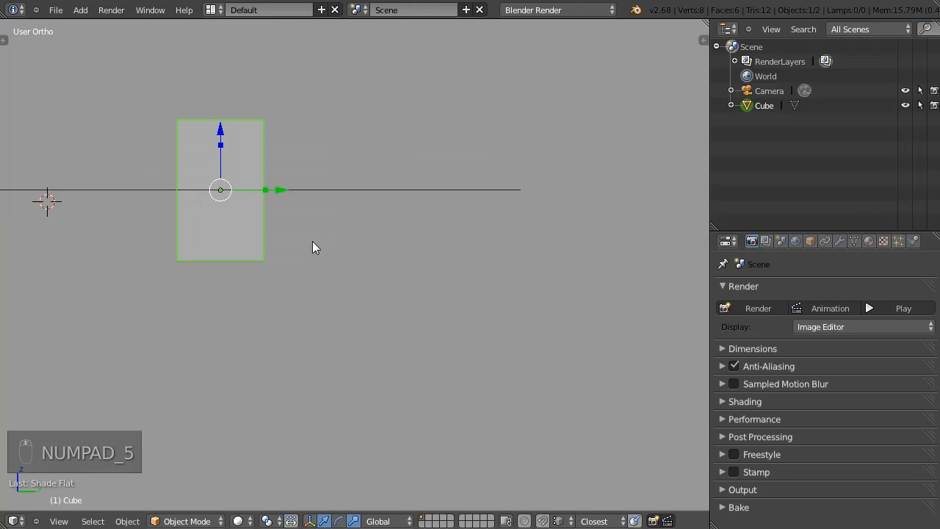
shift+middle_drag(313, 248, 419, 325)
key(KP_1)
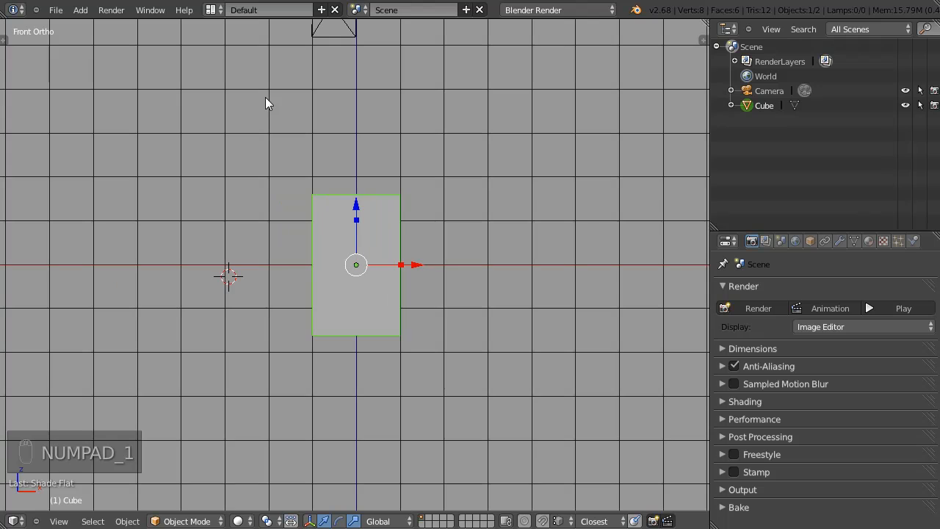
key(KP_3)
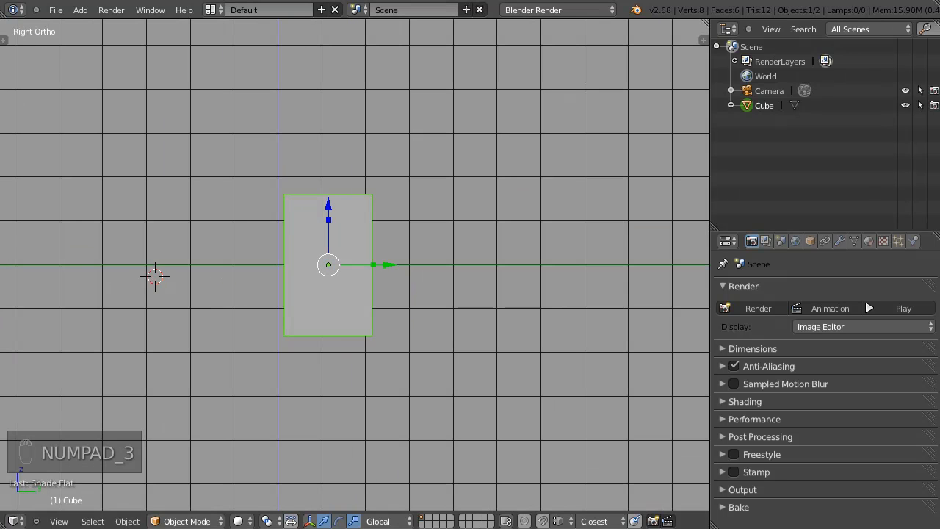
Compare the box's opposite orthographic views: front with back, and right with left.
key(shift+KP_1)
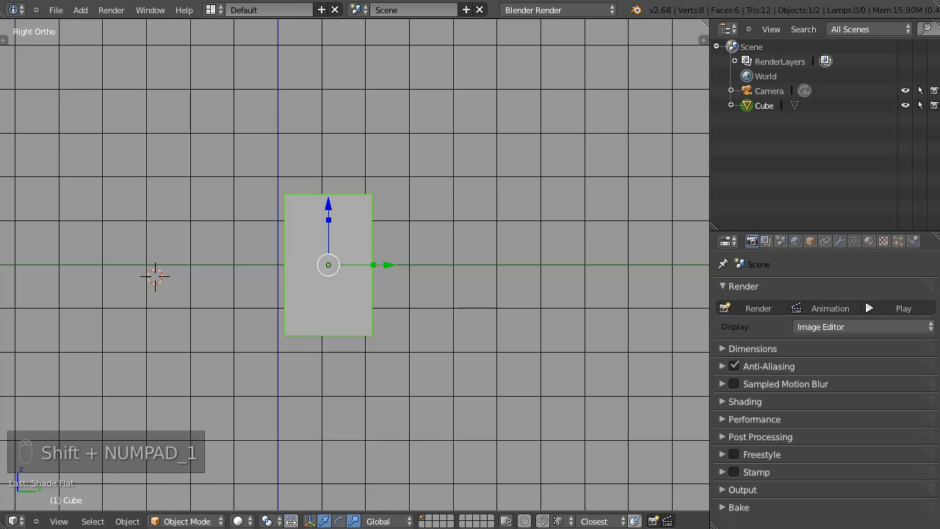
key(ctrl+KP_1)
key(KP_1)
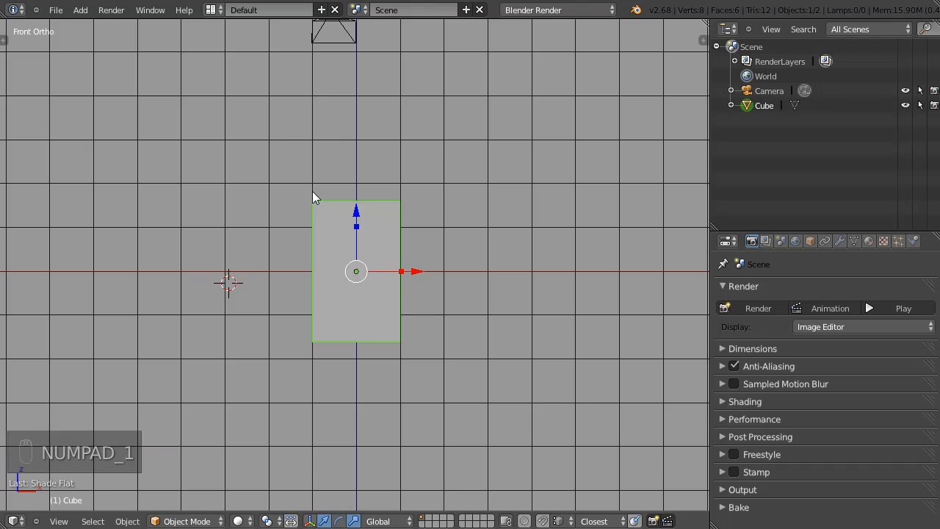
key(ctrl+KP_1)
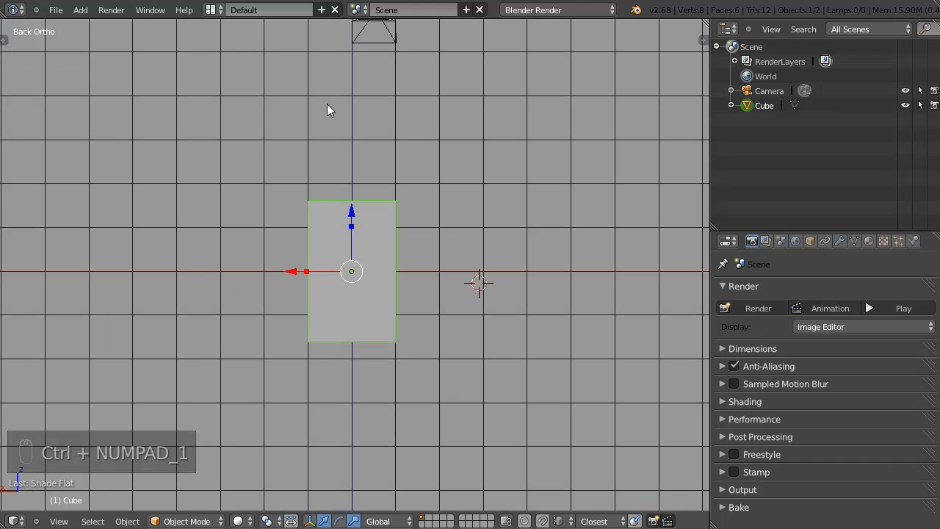
key(KP_1)
key(ctrl+KP_1)
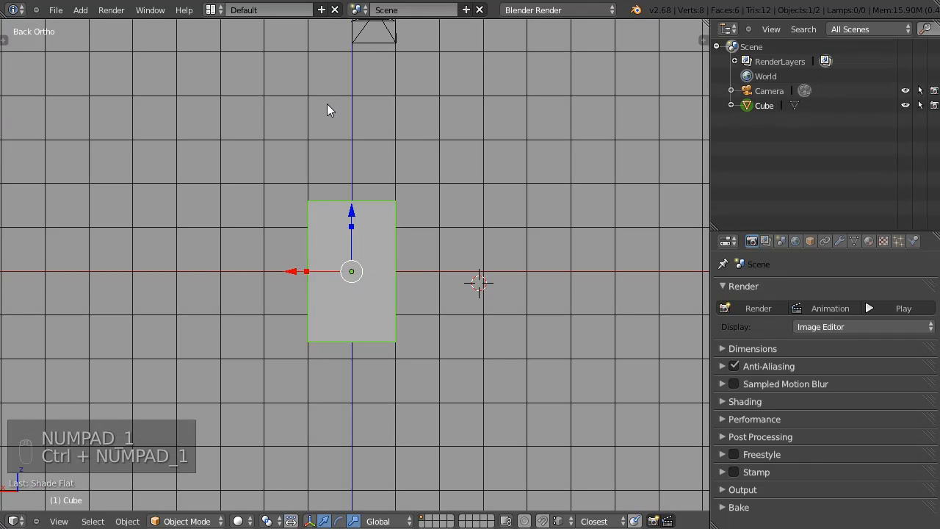
key(KP_3)
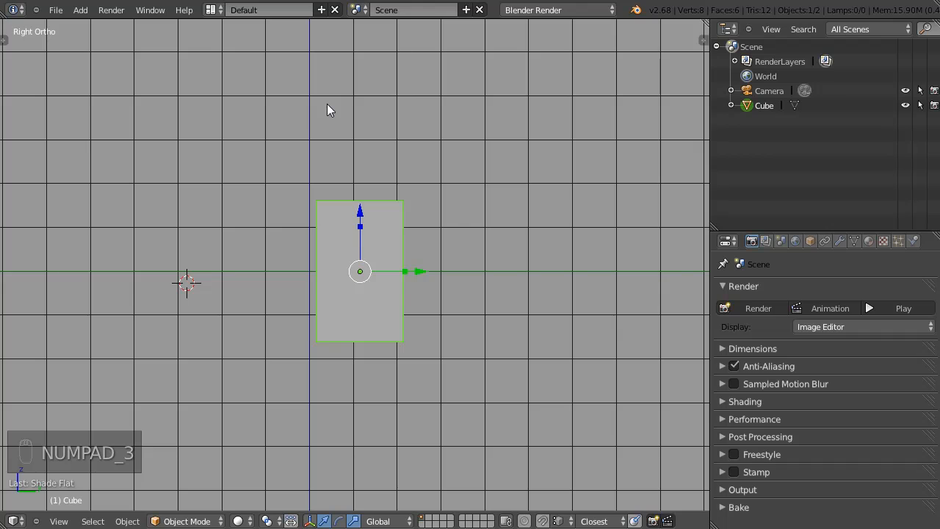
key(ctrl+KP_3)
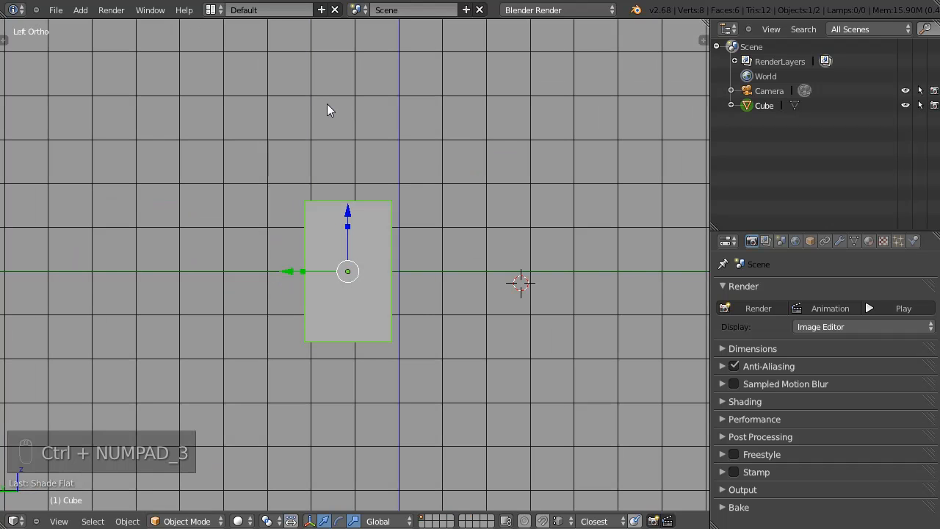
Toggle between perspective and orthographic projection, and look at the box from the top and bottom.
key(KP_5)
key(KP_5)
key(KP_5)
key(KP_5)
key(KP_7)
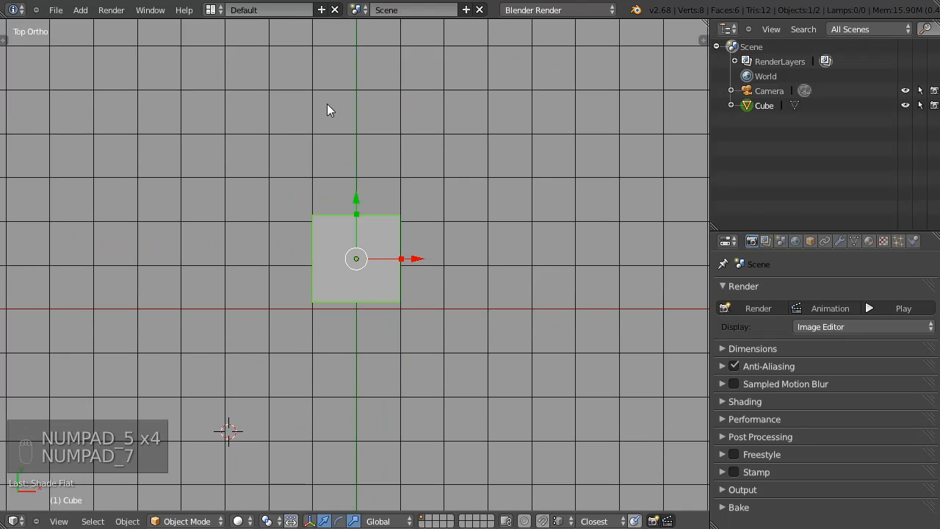
key(ctrl+KP_7)
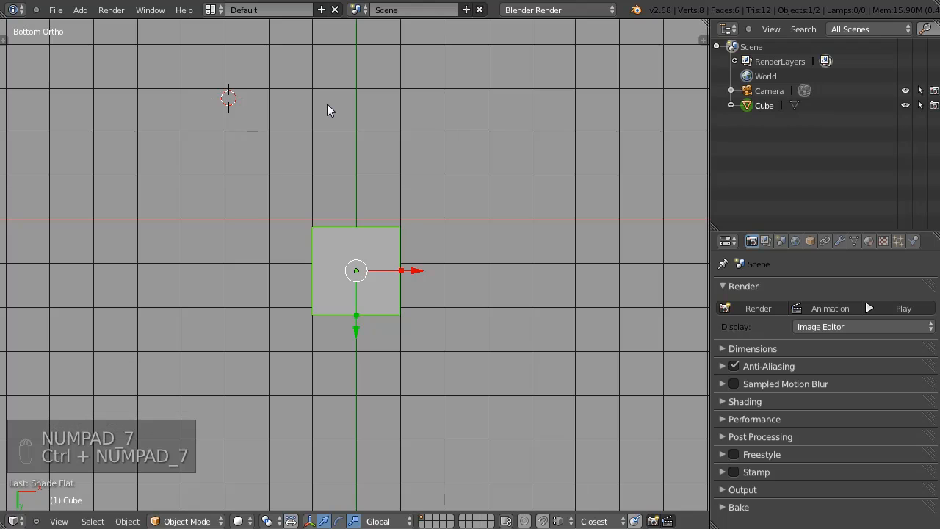
Rotate the bottom view in increments, orbit above the box and return to perspective projection.
key(KP_4)
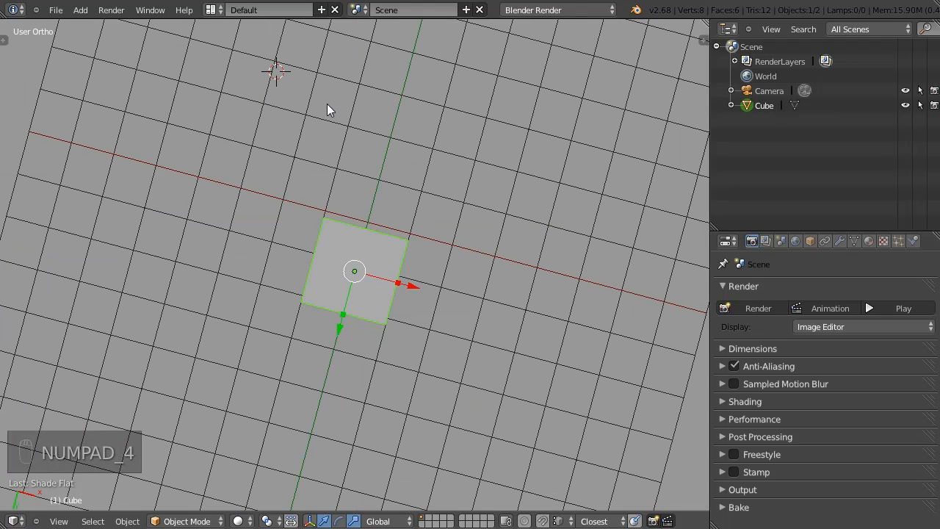
key(KP_6)
key(KP_5)
key(KP_5)
middle_drag(327, 103, 392, 215)
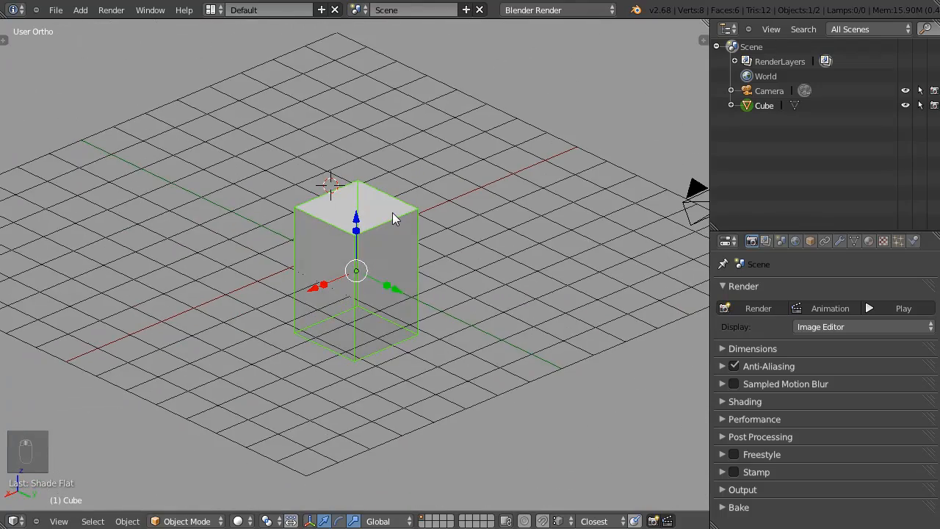
key(KP_5)
middle_drag(537, 247, 531, 231)
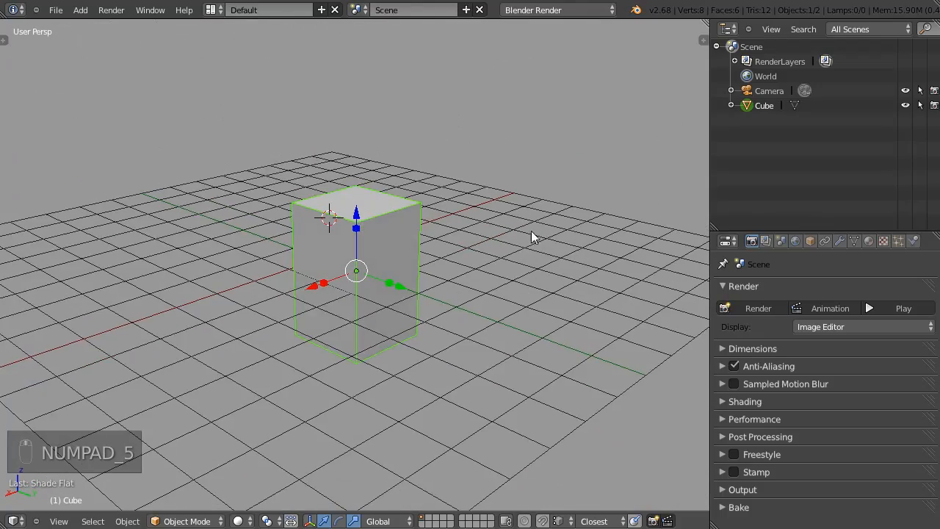
Show the 3D view's properties panel, try a different lens value and set the lens back to 70.
key(n)
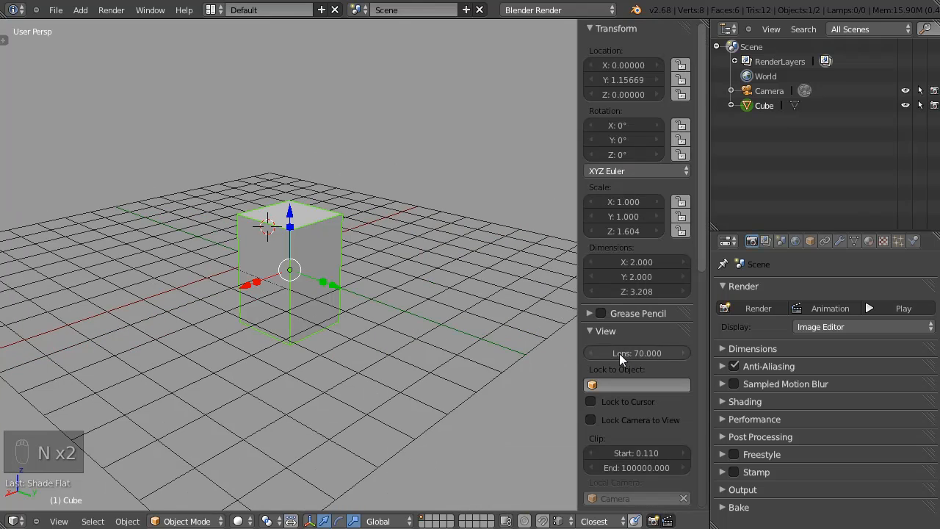
mouse_move(640, 352)
mouse_down()
mouse_move(355, 349)
mouse_move(830, 351)
mouse_move(411, 234)
mouse_move(421, 231)
mouse_move(243, 437)
mouse_move(430, 241)
mouse_move(649, 351)
mouse_up()
click(650, 353)
text(70)
key(Return)
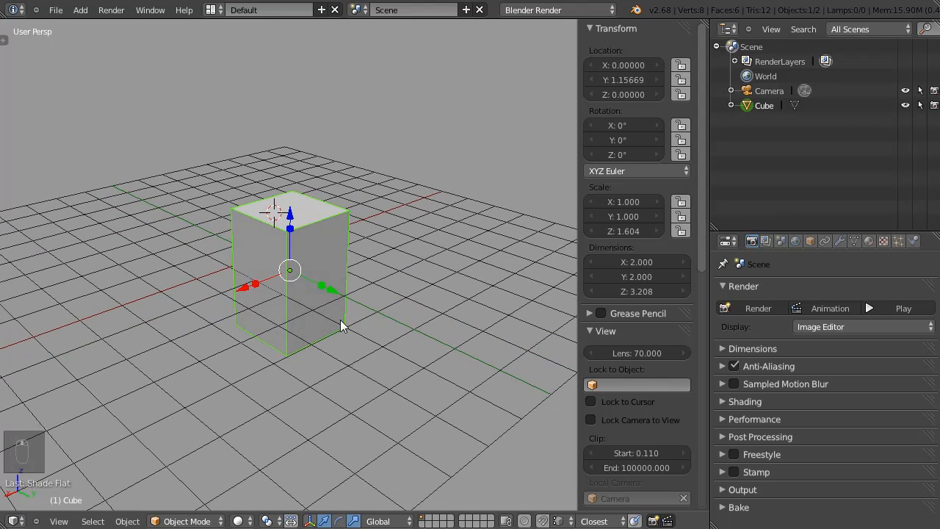
Set the view's clip end distance to 10 and orbit to inspect the clipping.
shift+middle_drag(340, 320, 350, 298)
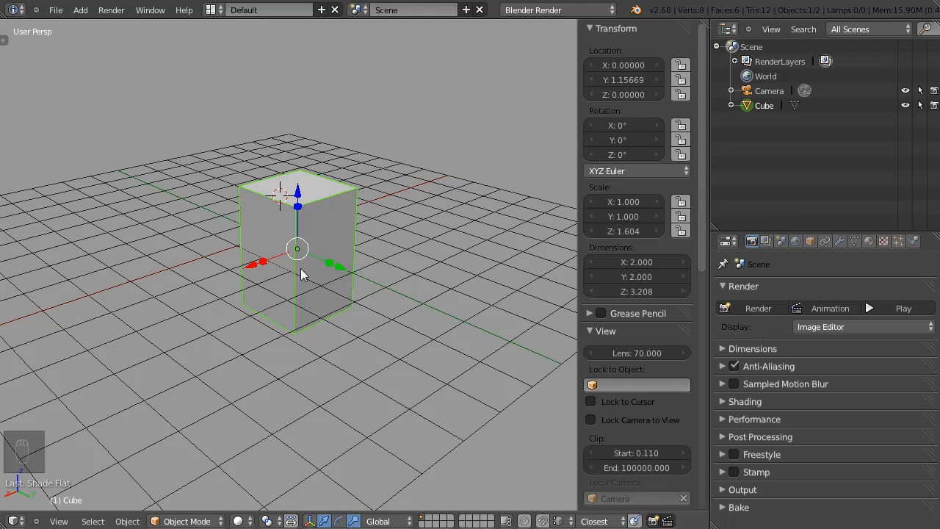
click(651, 473)
text(10)
key(Return)
middle_drag(393, 287, 599, 288)
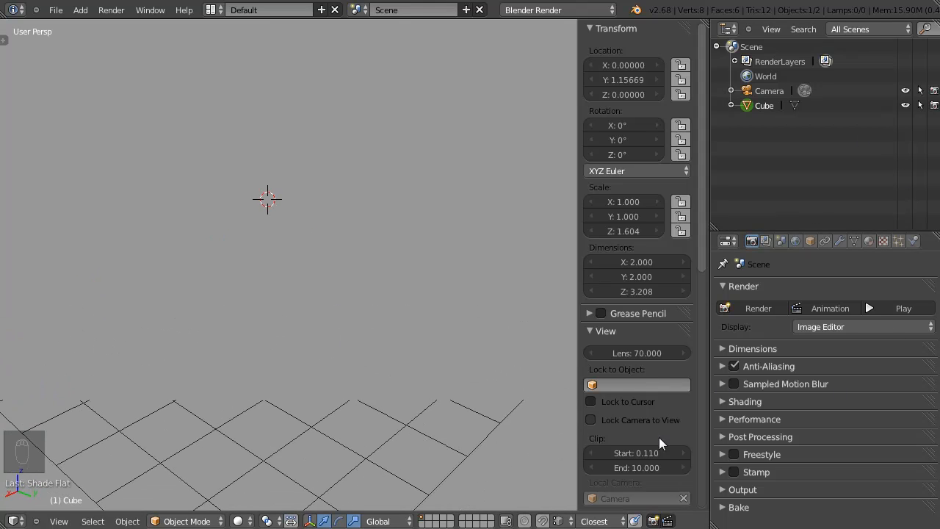
Set the view's clip end distance to 1000 and orbit around the box.
click(630, 469)
text(00)
key(Return)
middle_drag(353, 307, 466, 316)
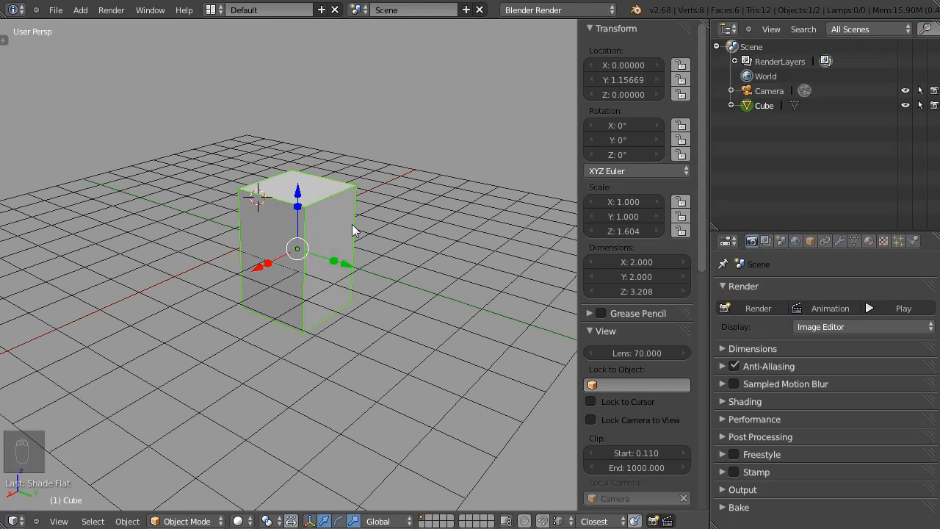
Lower the view's clip start by one increment, inspect the box up close and restore 0.110.
scroll(353, 222, up, 2)
click(589, 453)
scroll(353, 196, up, 3)
middle_drag(372, 175, 412, 338)
click(684, 453)
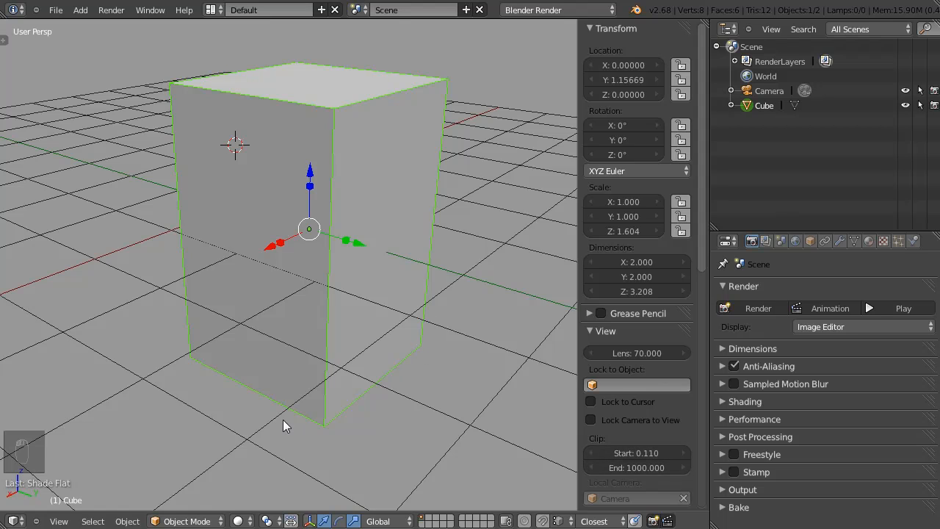
Switch the box from Object Mode to Edit Mode.
middle_drag(367, 350, 397, 274)
key(Tab)
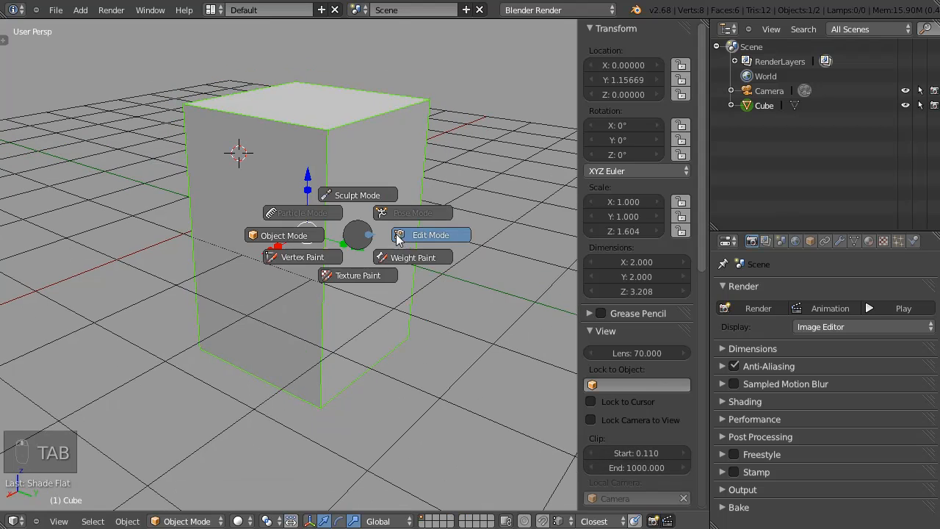
middle_drag(430, 241, 415, 224)
Try a clip start of 0.010 on the selected mesh, restore 0.110 and inspect the faces.
click(595, 303)
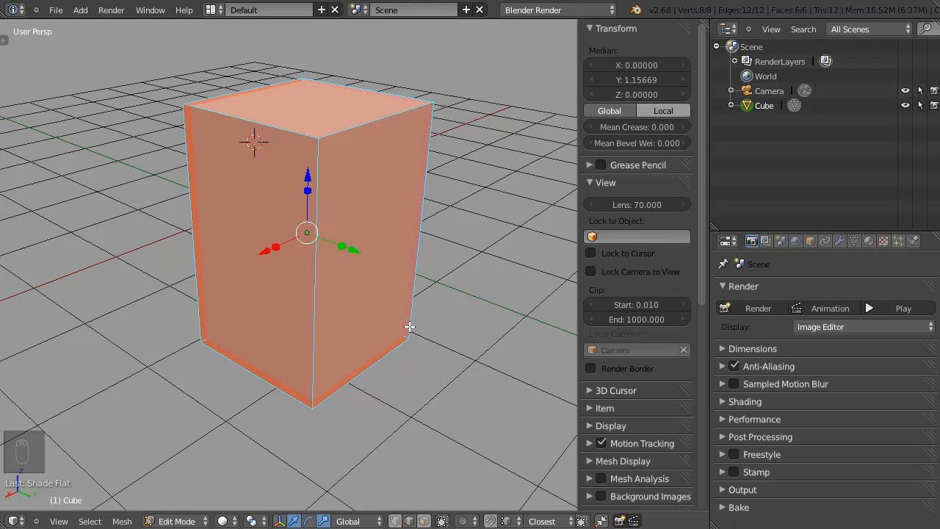
click(685, 304)
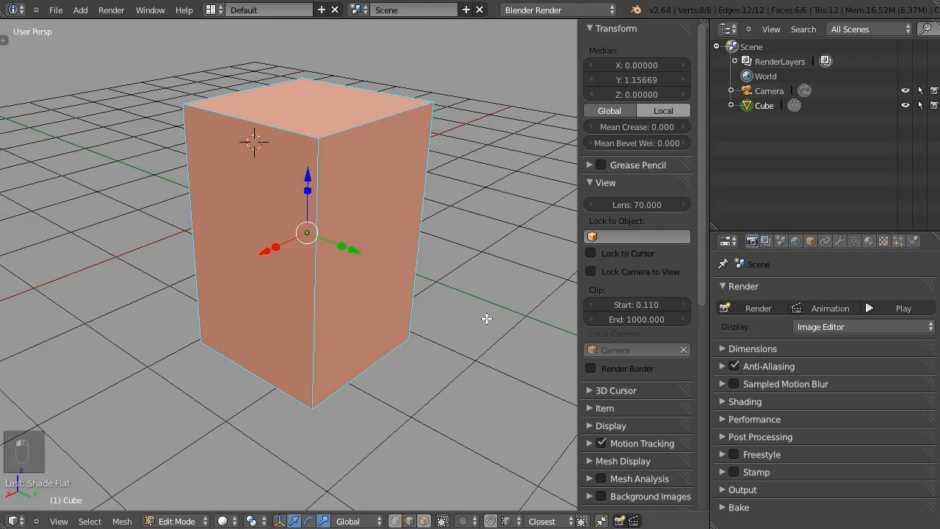
middle_drag(411, 287, 397, 274)
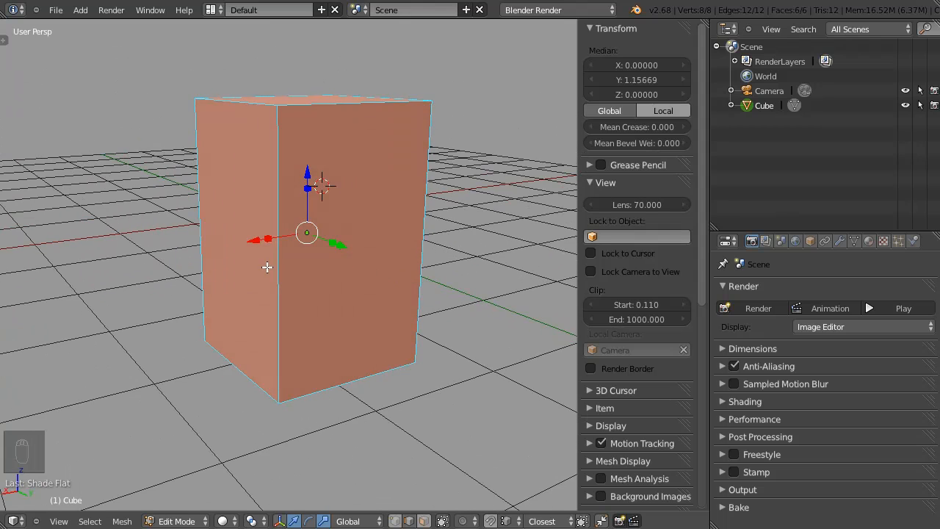
Show the 3D view's tool shelf with the Edit Mode tools.
middle_drag(267, 266, 296, 252)
key(t)
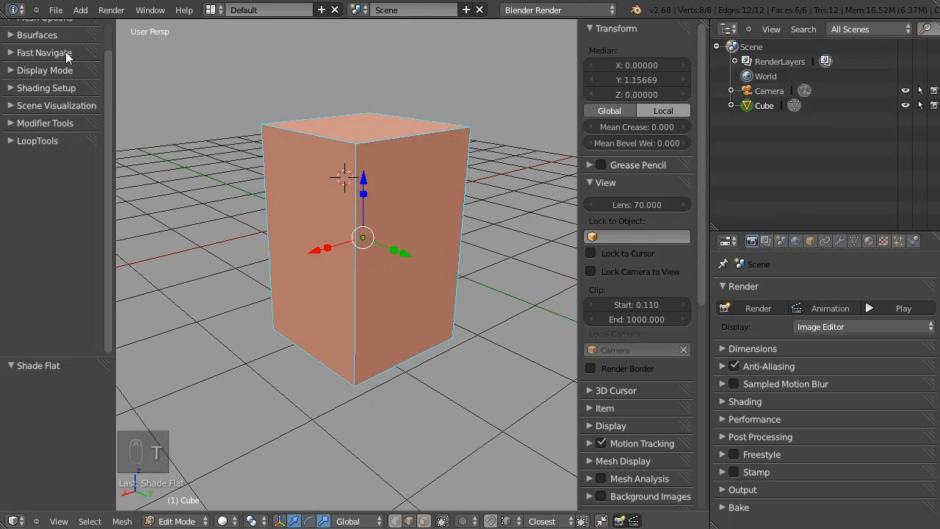
Hide the 3D view's tool shelf and return the box to Object Mode.
key(t)
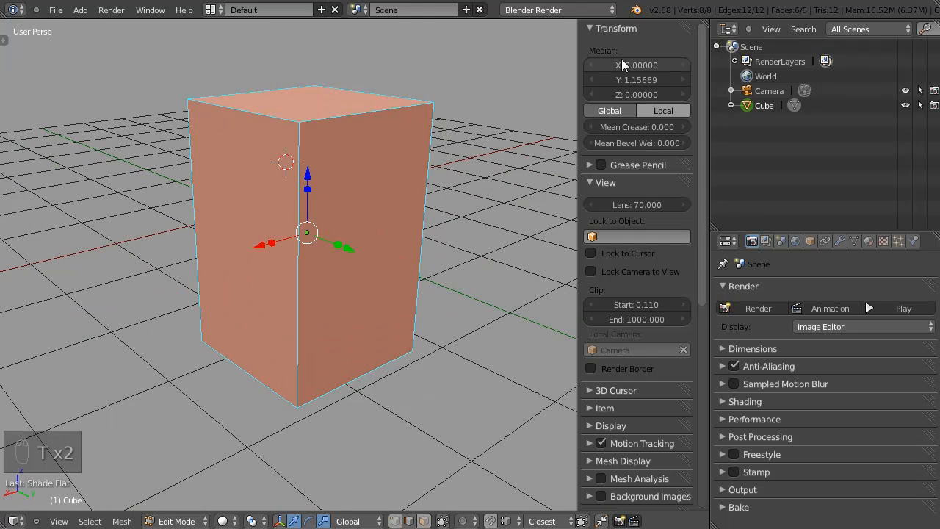
key(Tab)
click(276, 209)
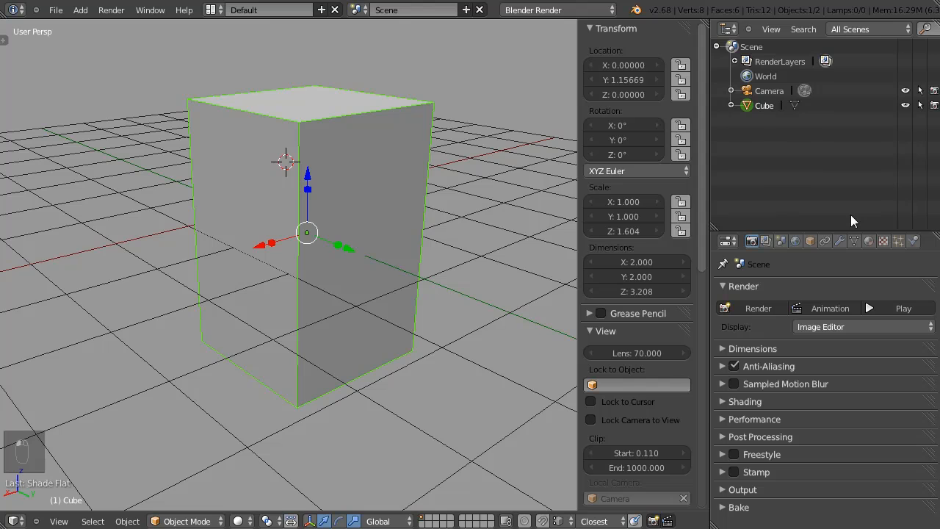
Set the box's Z dimension to 2.
click(636, 291)
text(2)
key(Return)
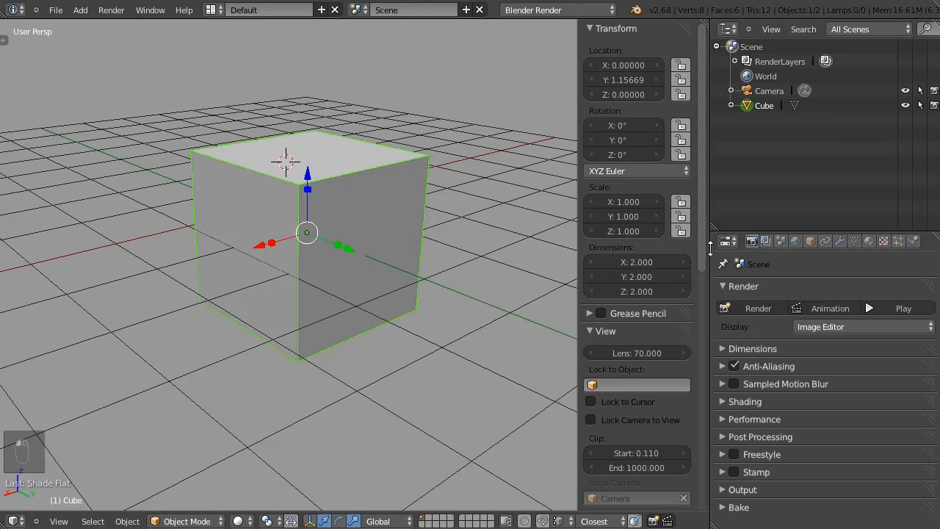
Collapse the View settings, expand the 3D Cursor settings and view the cursor's position relative to the cube.
middle_drag(288, 274, 611, 285)
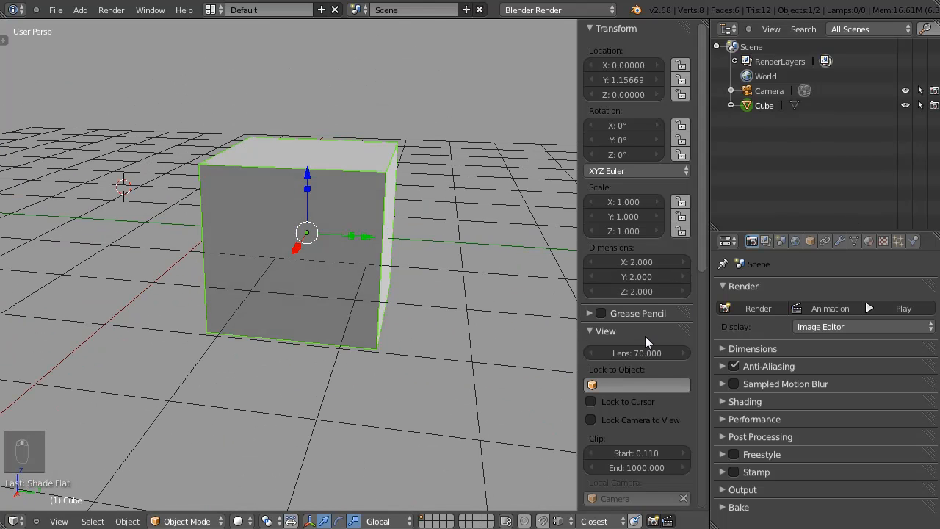
click(592, 331)
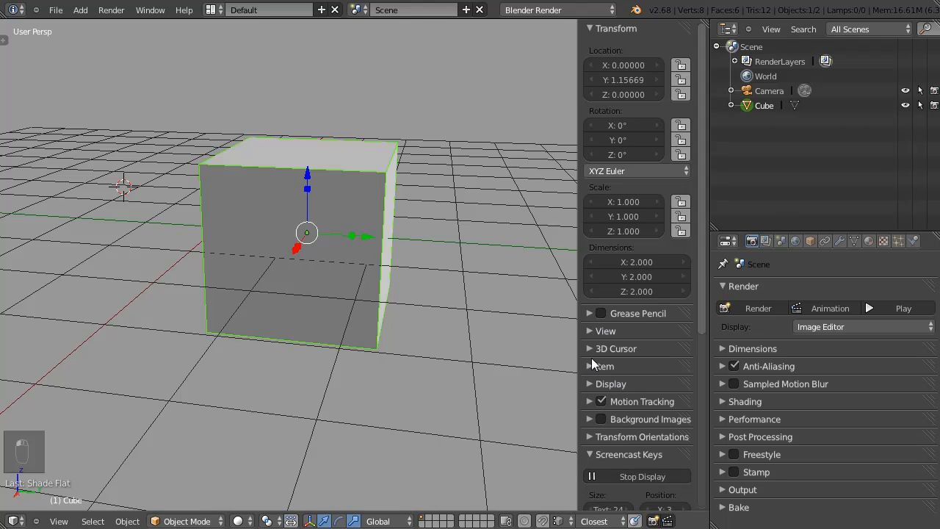
click(626, 347)
middle_drag(285, 245, 381, 282)
scroll(279, 308, down, 3)
middle_drag(236, 317, 273, 287)
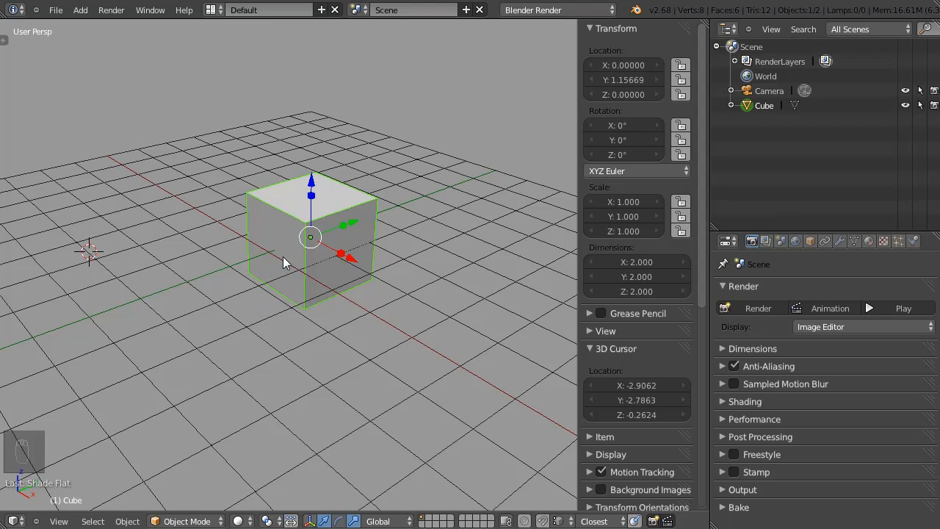
middle_drag(283, 258, 230, 299)
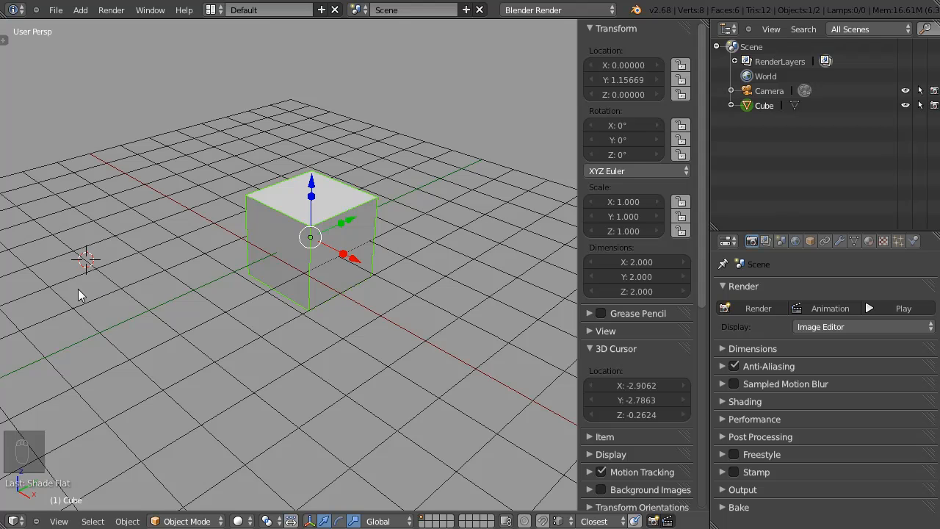
middle_drag(261, 222, 266, 185)
Put the cube in Edit Mode with face selection and select its top face.
key(Tab)
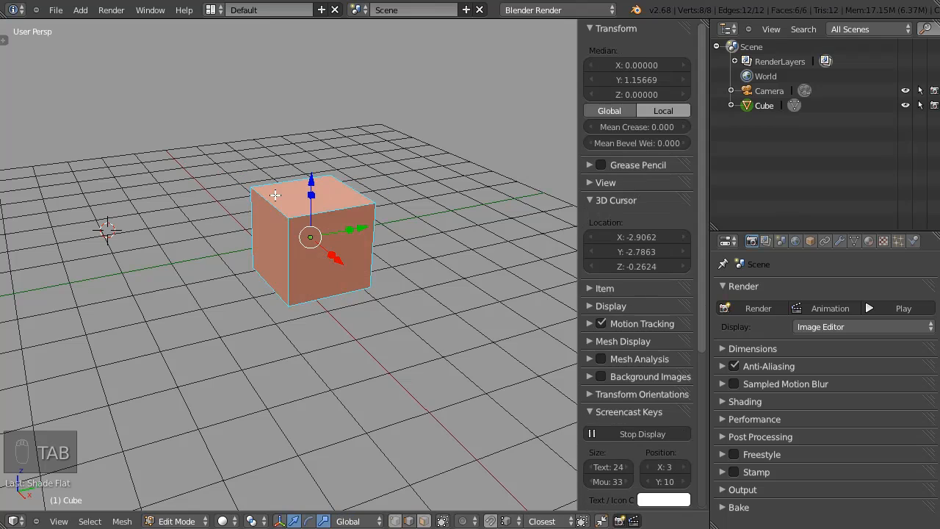
right_click(282, 185)
key(ctrl+Tab)
click(290, 243)
right_click(279, 221)
middle_drag(279, 220, 284, 214)
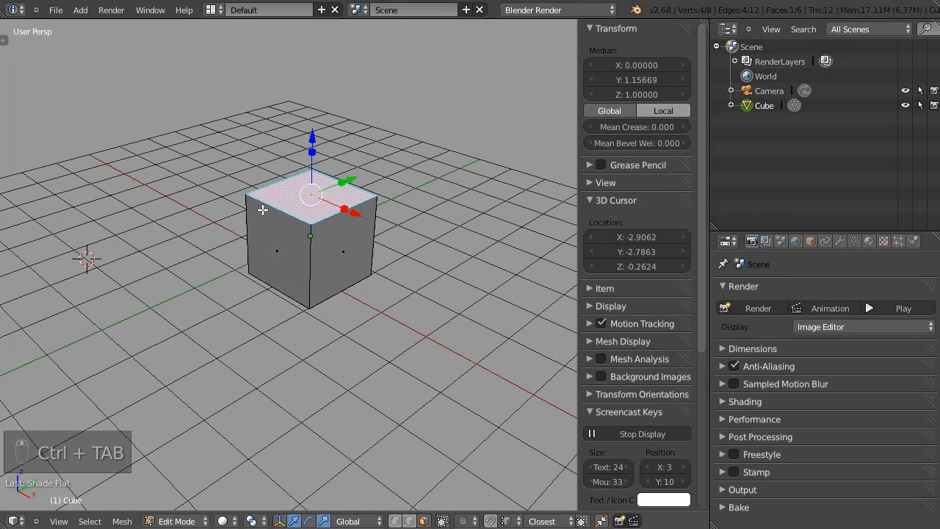
Snap the 3D cursor to the selected top face and inspect its placement.
key(shift+s)
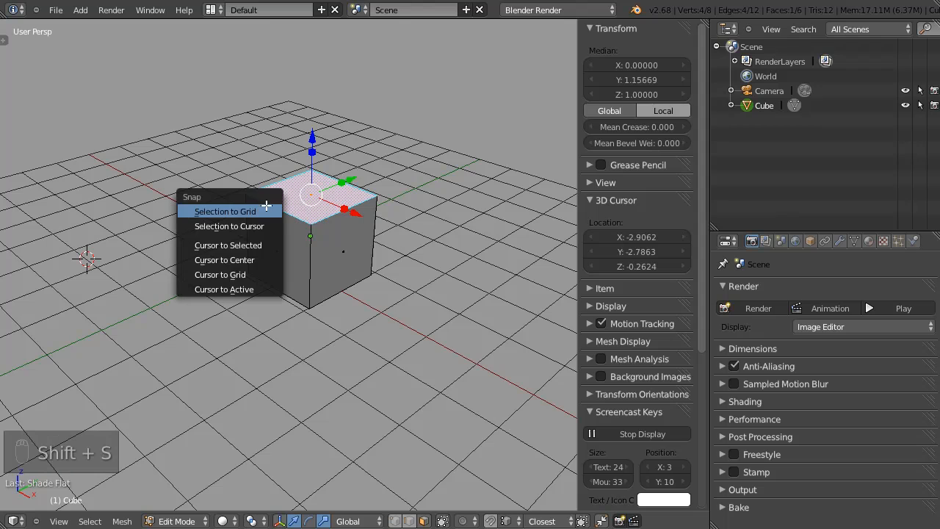
click(225, 246)
scroll(323, 170, up, 5)
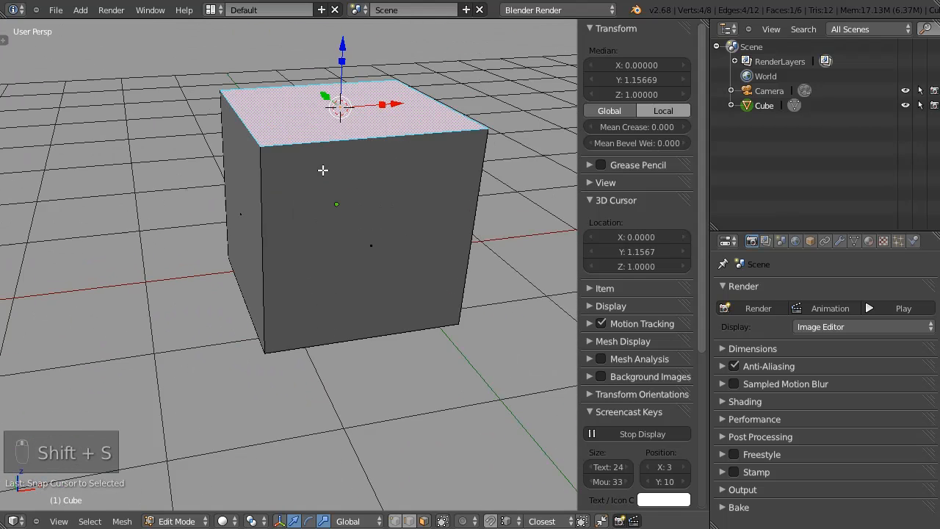
scroll(323, 169, up, 3)
scroll(371, 125, down, 3)
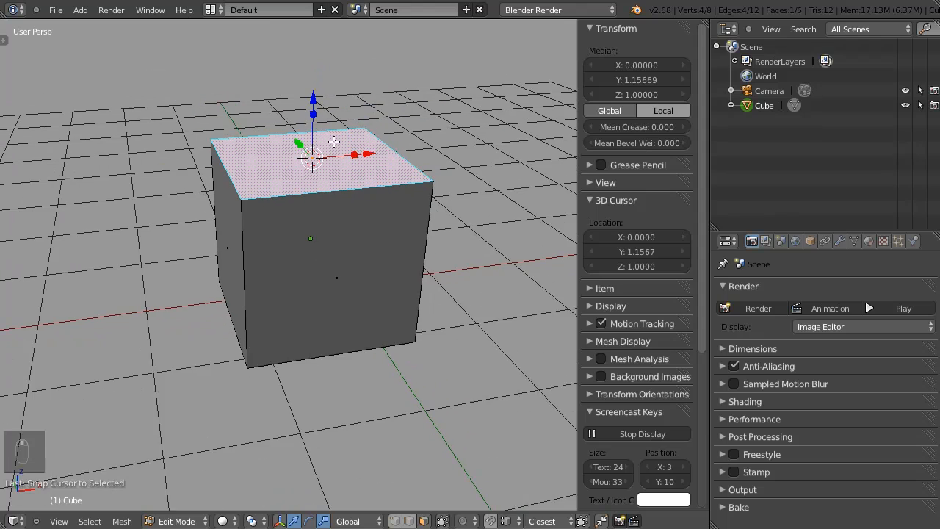
middle_drag(343, 179, 319, 190)
scroll(318, 191, down, 2)
Return the cube to Object Mode and set the pivot point to 3D Cursor.
key(Tab)
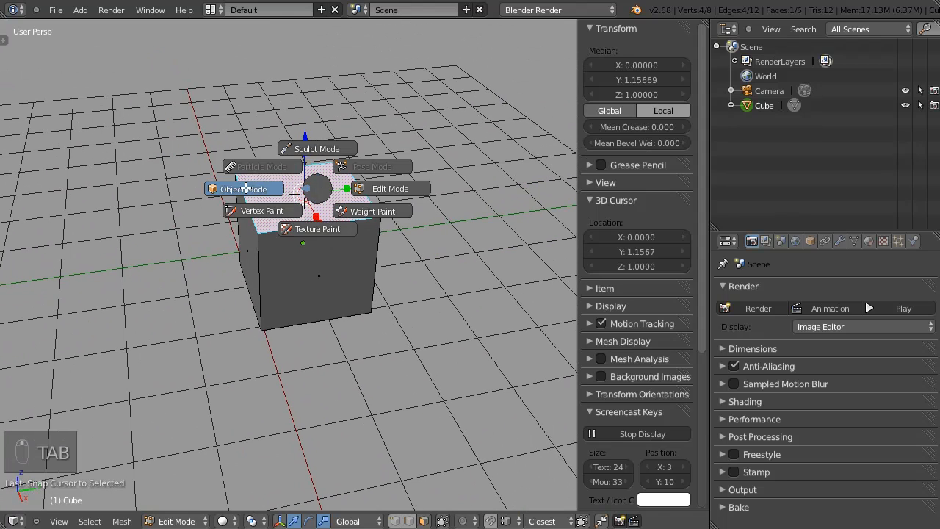
click(248, 188)
middle_drag(247, 188, 305, 191)
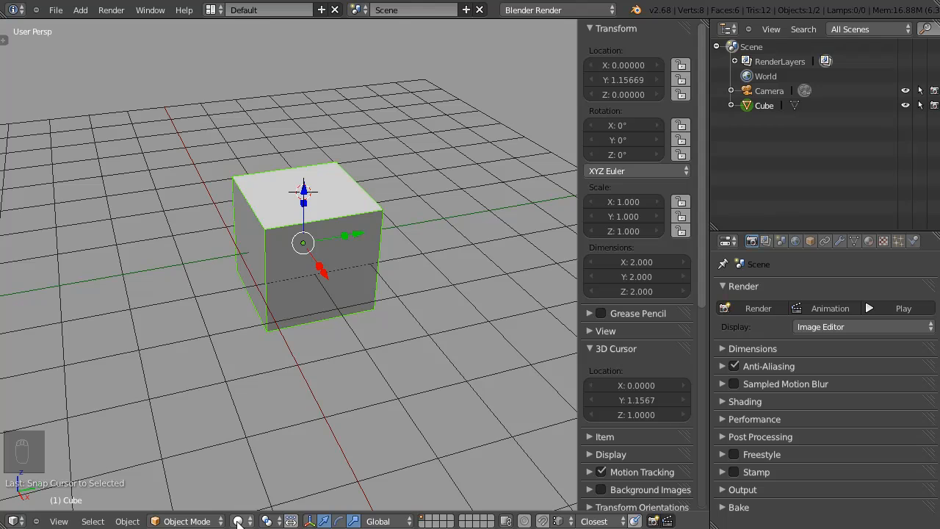
click(269, 520)
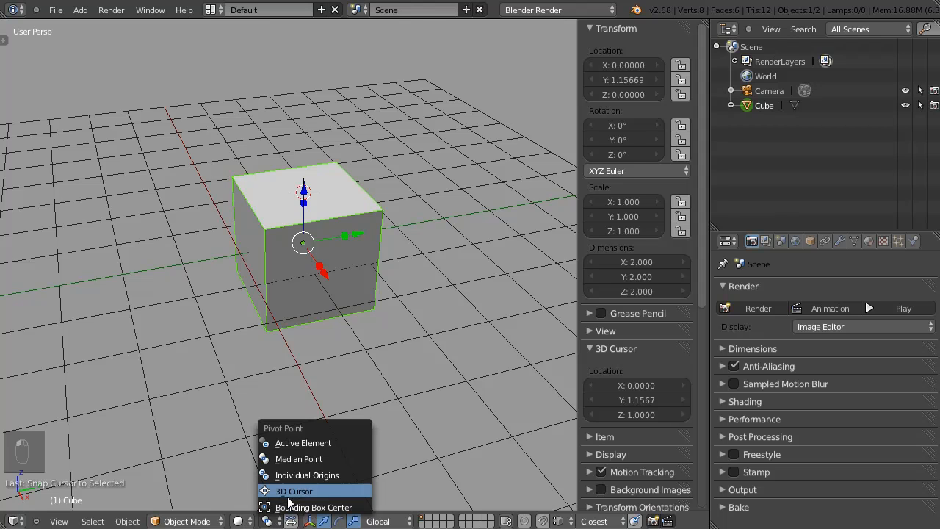
click(293, 491)
Raise the cube along Z to about 0.115 and try rotating it around the 3D cursor.
middle_drag(393, 422, 301, 147)
drag(303, 146, 325, 113)
key(r)
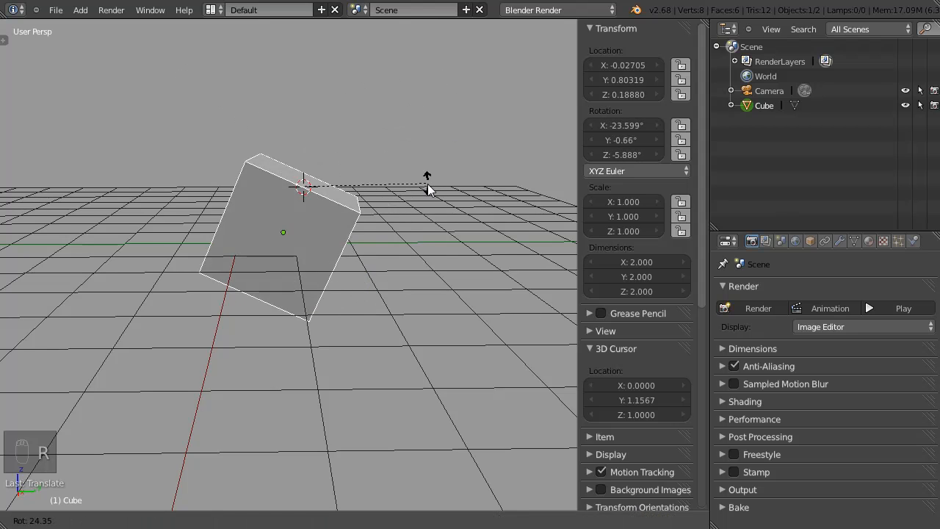
key(Escape)
middle_drag(424, 152, 314, 136)
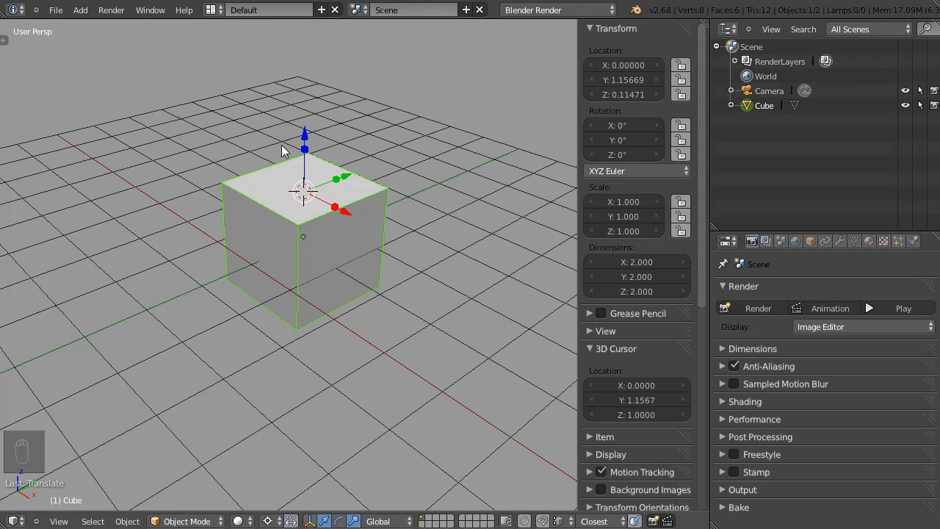
Add a UV sphere at the 3D cursor on the cube.
key(shift+a)
mouse_move(282, 30)
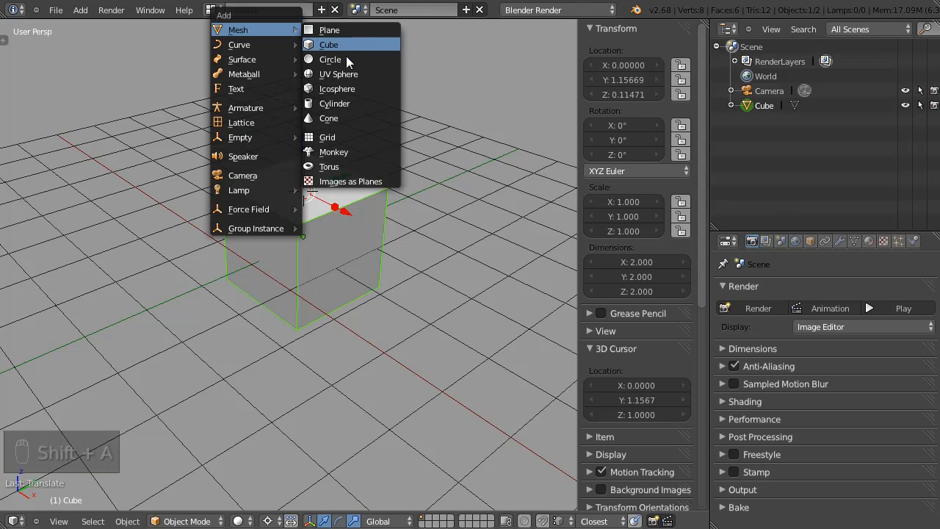
click(339, 73)
middle_drag(352, 203, 446, 191)
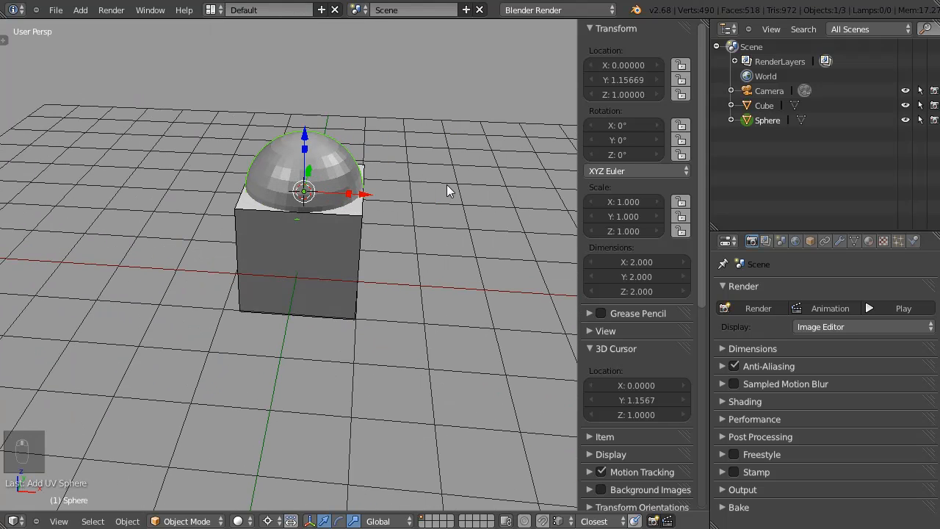
Scale the sphere uniformly down to about 0.424.
key(s)
click(364, 184)
middle_drag(364, 184, 373, 230)
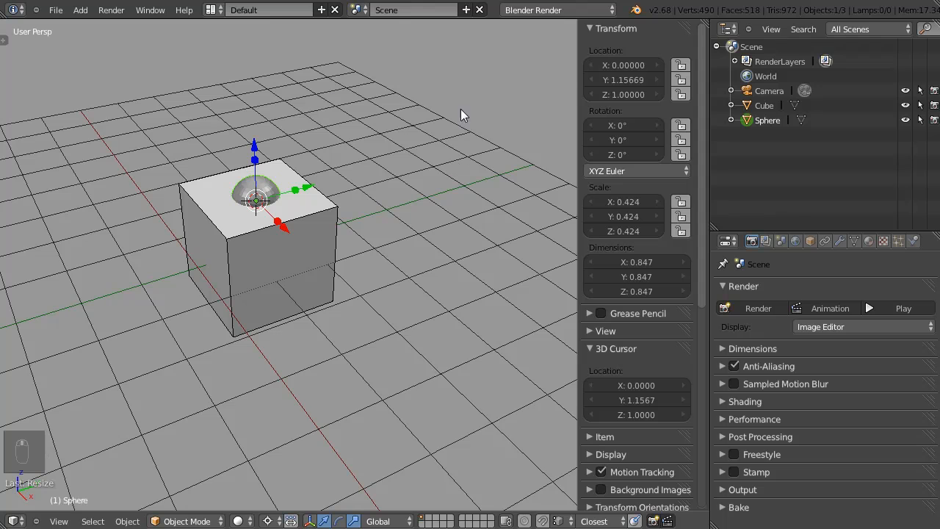
middle_drag(158, 207, 313, 216)
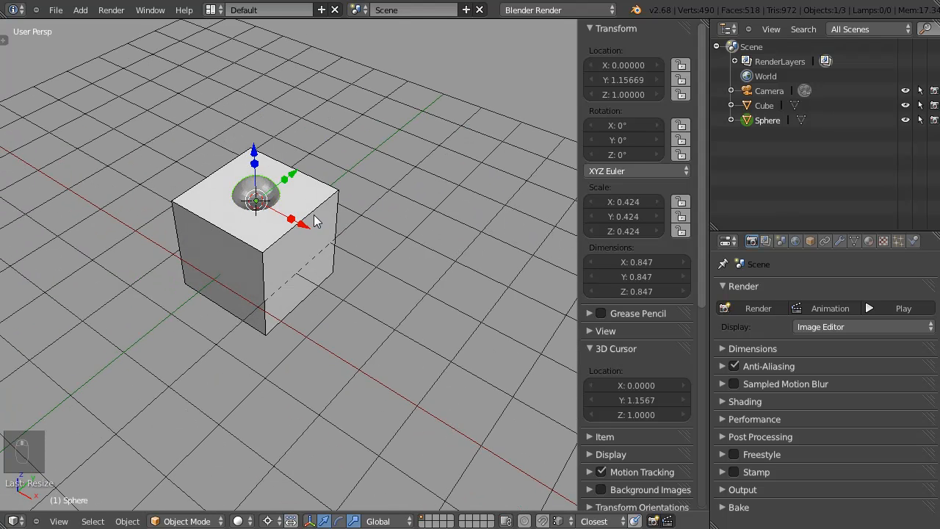
Delete the cube beneath the sphere.
right_click(323, 211)
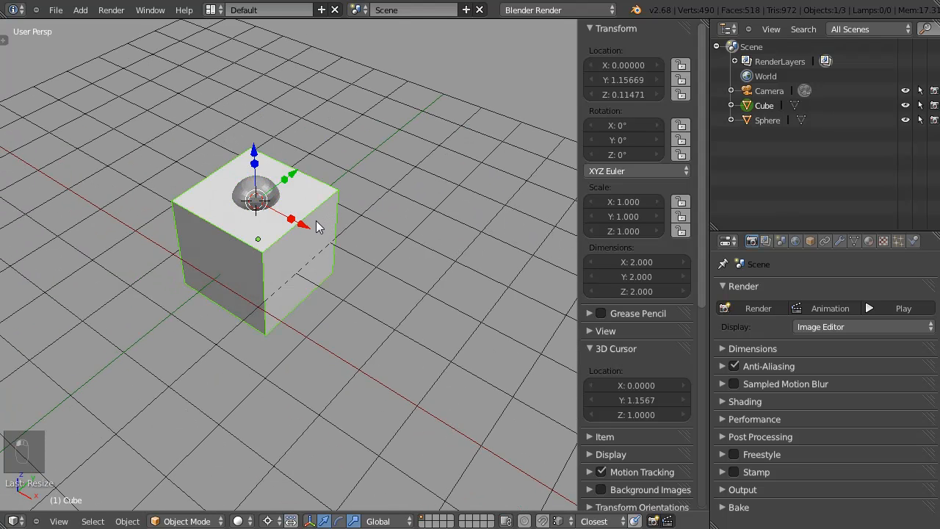
key(x)
click(289, 214)
Add a cylinder at the 3D cursor and switch it to Edit Mode.
key(shift+a)
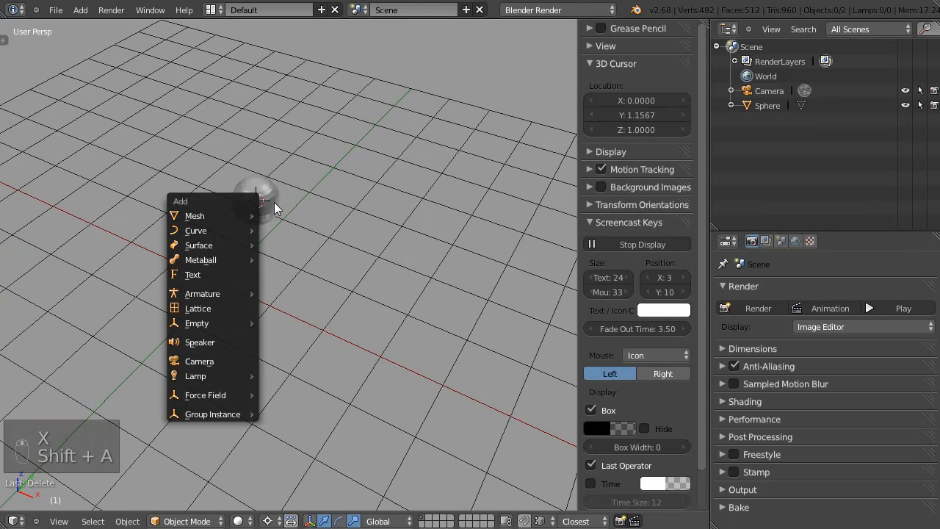
mouse_move(238, 215)
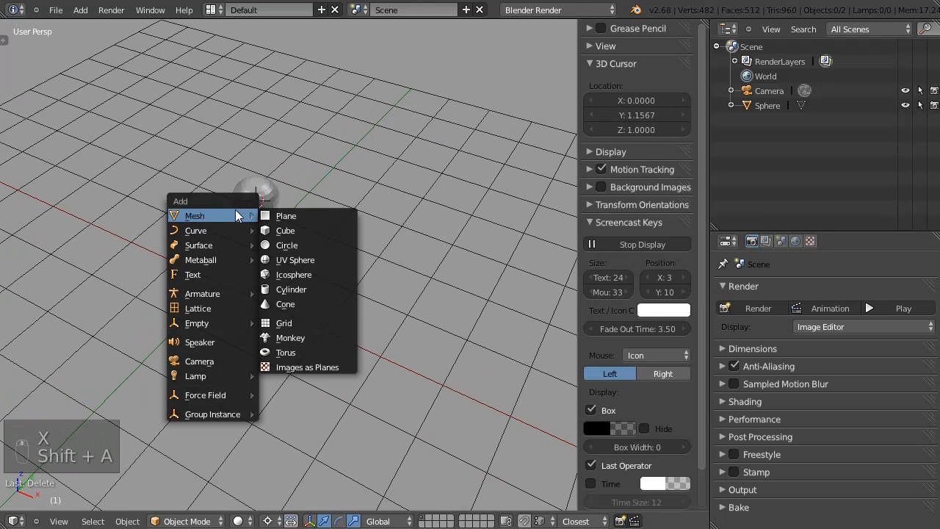
click(296, 289)
key(Tab)
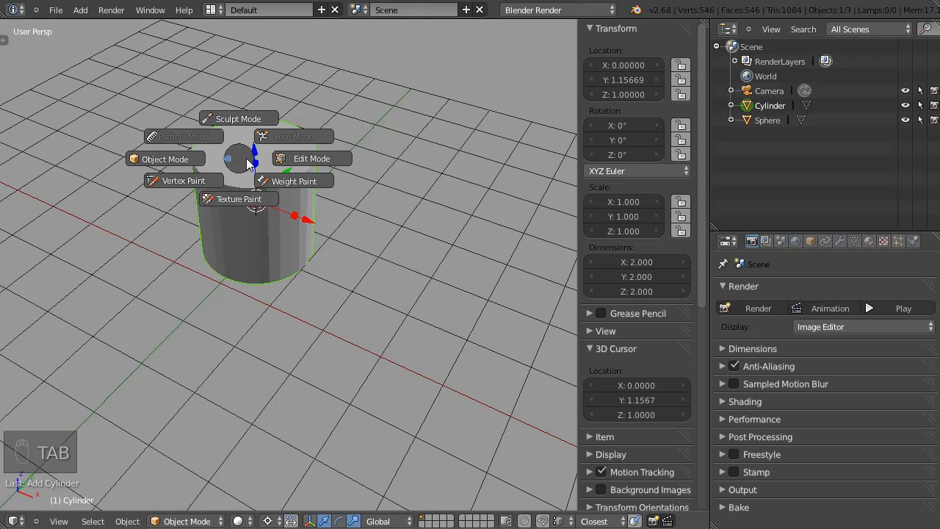
click(309, 154)
shift+middle_drag(207, 167, 258, 188)
Review the interaction modes available for the cylinder while keeping it in Edit Mode.
click(170, 520)
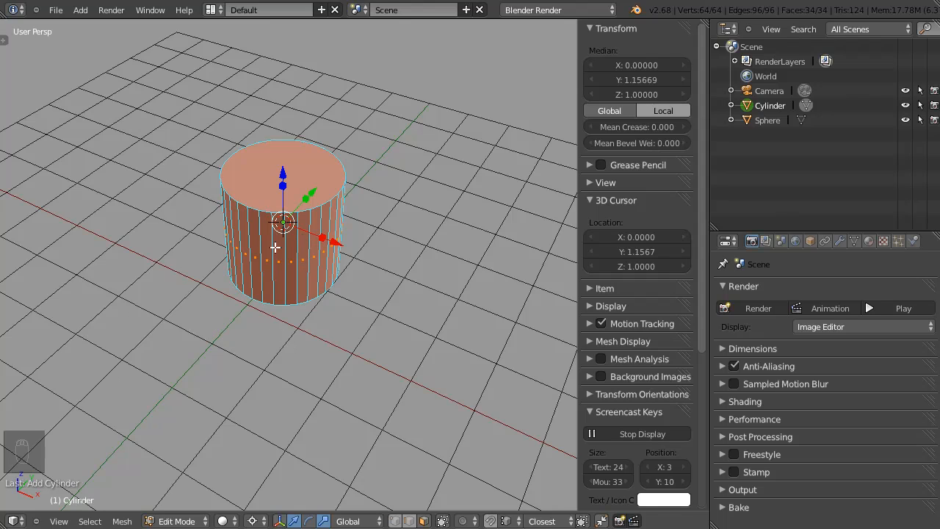
key(Tab)
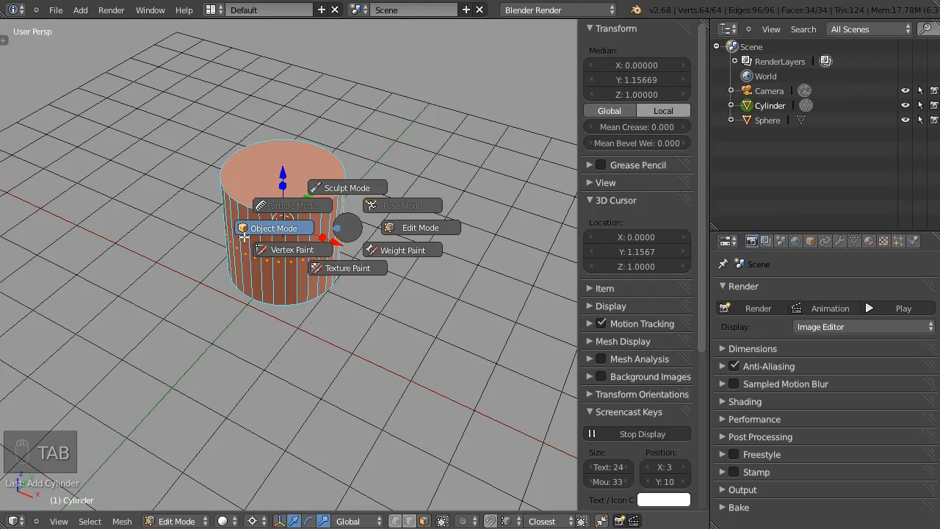
click(342, 225)
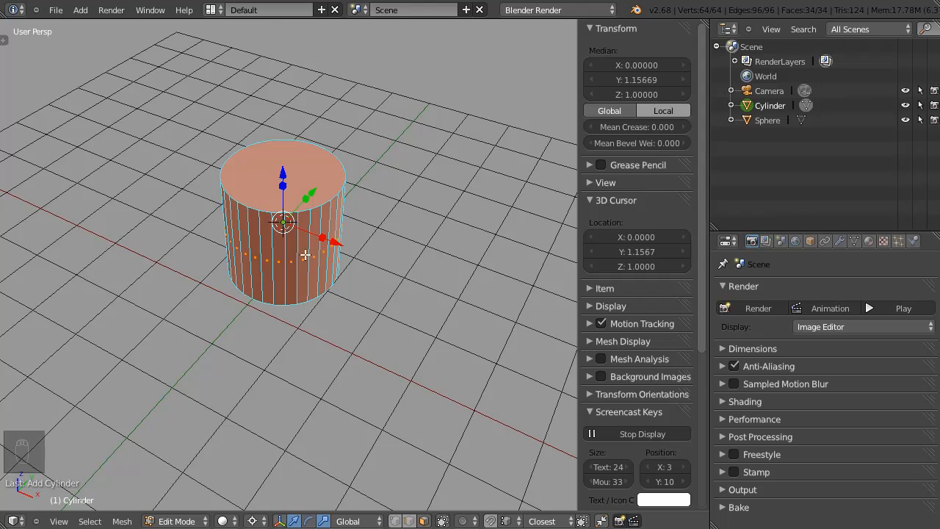
scroll(305, 255, up, 4)
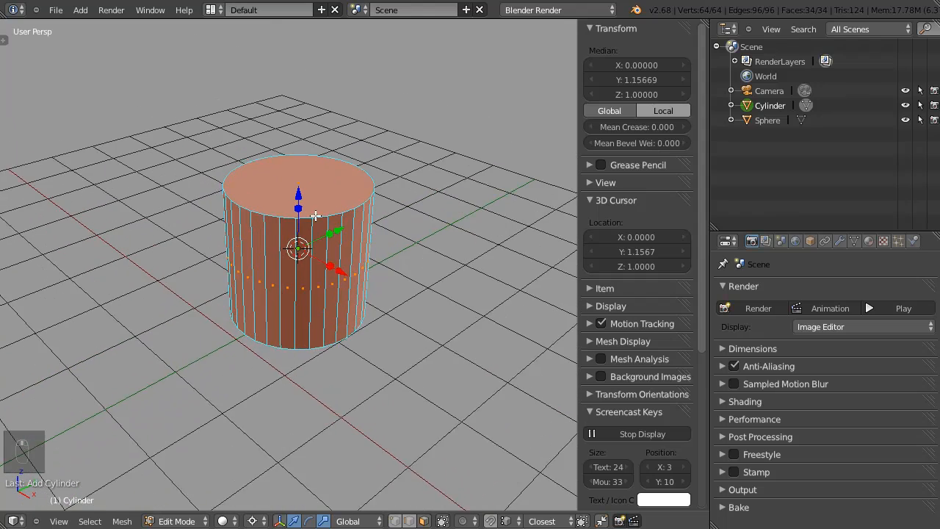
scroll(315, 215, up, 4)
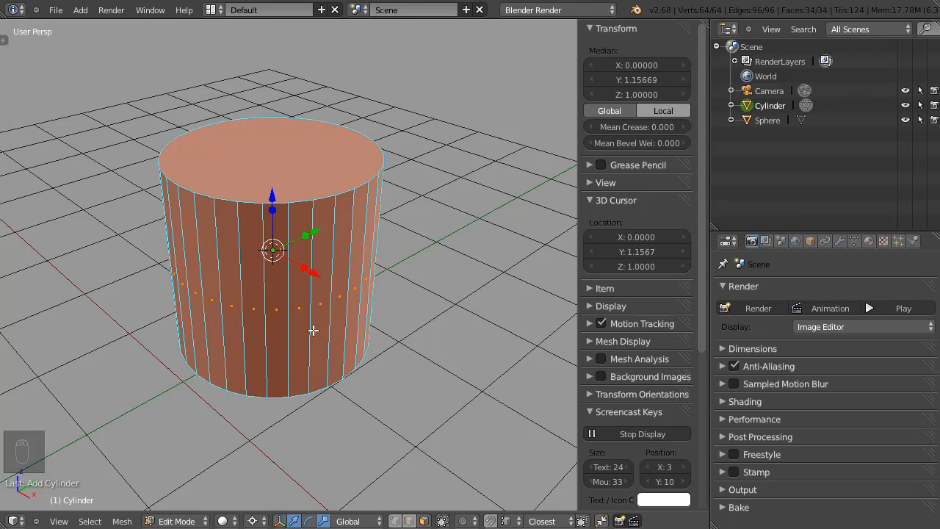
click(176, 521)
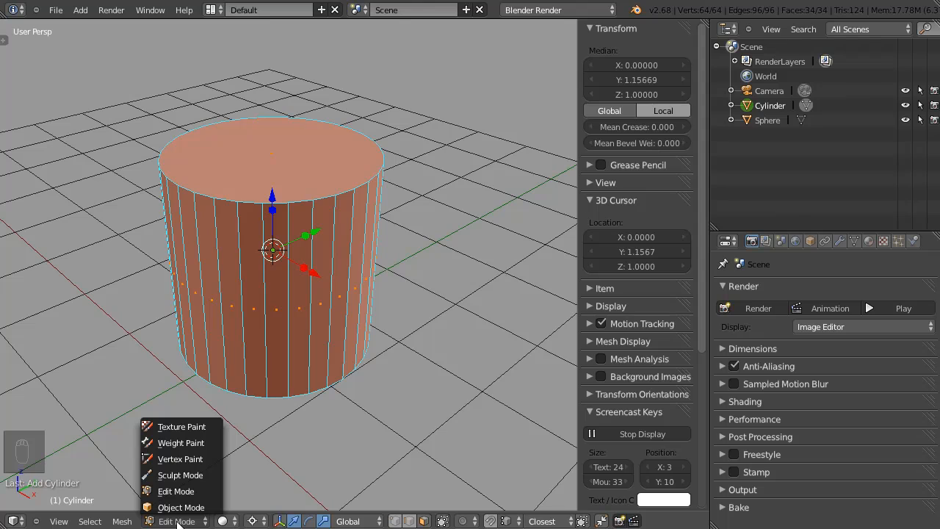
click(165, 499)
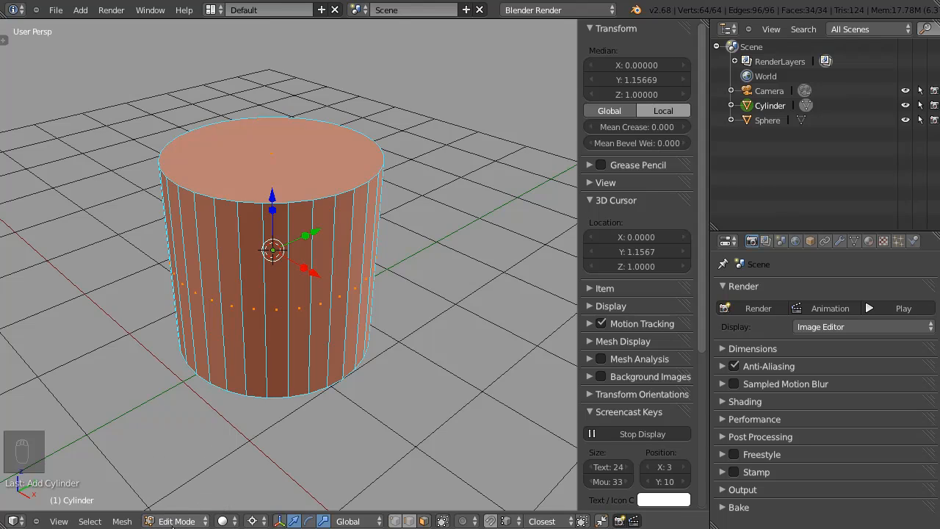
Switch the cylinder from Edit Mode to Object Mode.
key(Tab)
click(175, 522)
click(170, 506)
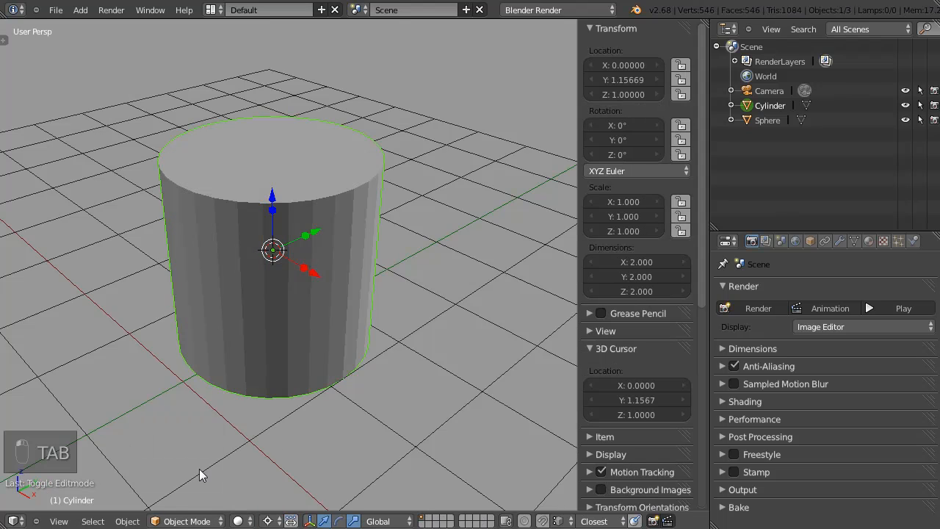
Switch the cylinder from Object Mode to Sculpt Mode.
click(176, 522)
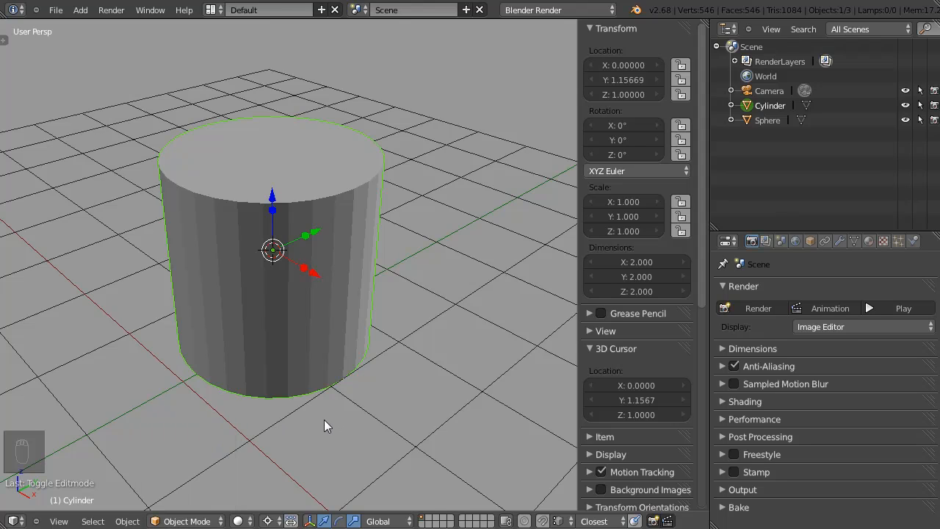
middle_drag(343, 216, 291, 225)
key(Tab)
click(285, 218)
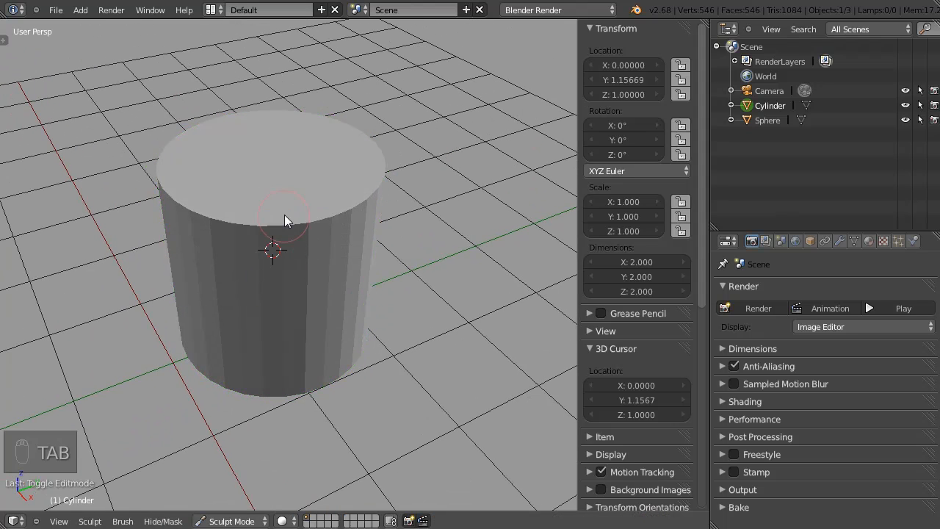
Cycle the cylinder through several interaction modes, including Vertex Paint and Object Mode, and finish in Edit Mode.
key(Tab)
click(250, 184)
key(Tab)
click(335, 181)
key(Tab)
click(356, 210)
key(Tab)
click(274, 261)
key(Tab)
click(215, 230)
key(Tab)
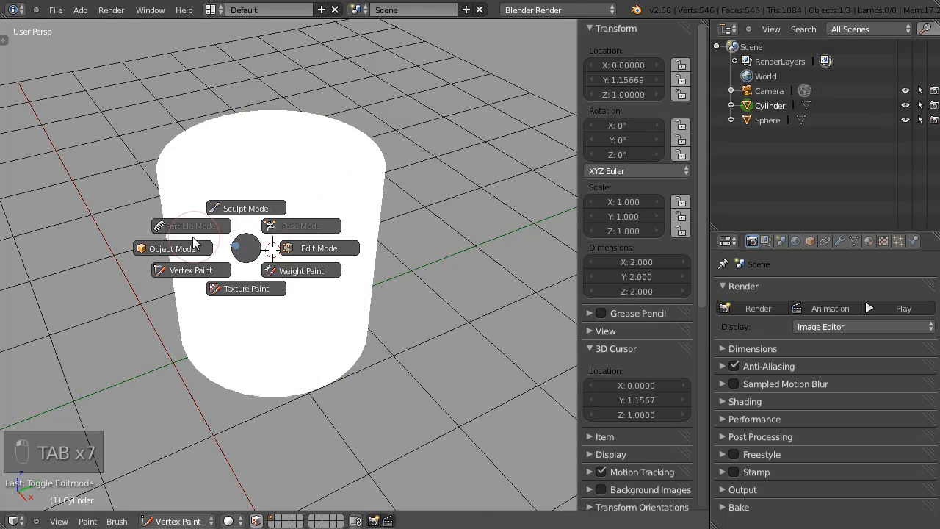
click(193, 242)
key(Tab)
click(345, 223)
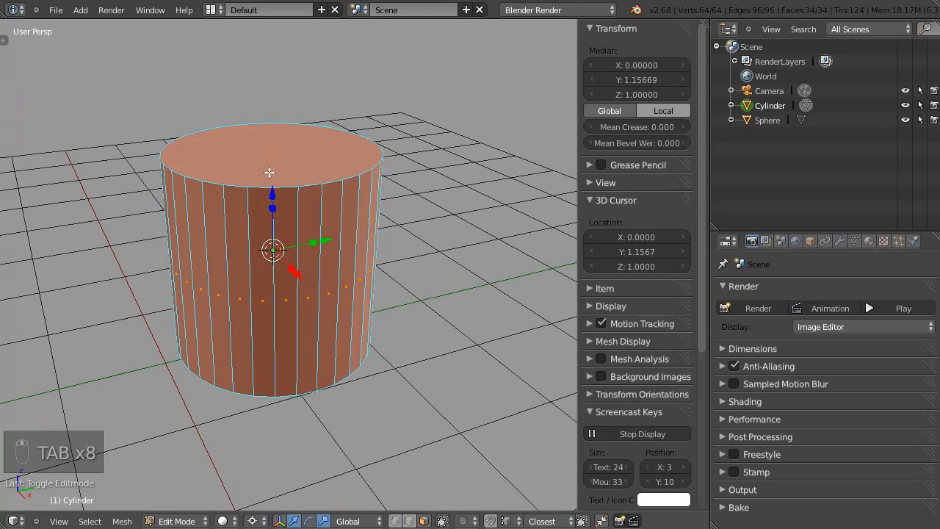
Delete the cylinder's top face so that the cylinder is open at the top.
click(268, 172)
middle_drag(253, 225, 240, 195)
key(x)
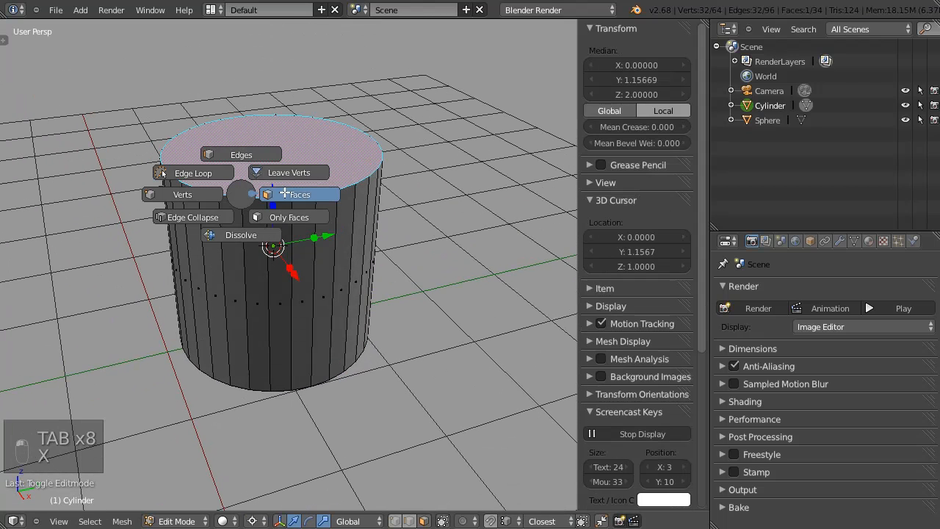
click(284, 193)
middle_drag(294, 218, 223, 212)
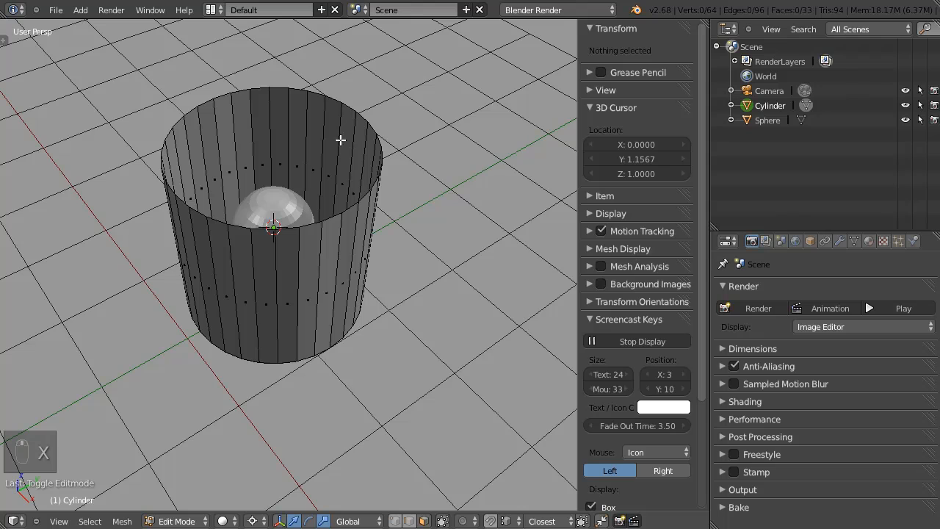
Return to Object Mode and raise the sphere inside the cylinder along Z to about 1.62.
key(Tab)
right_click(293, 197)
middle_drag(292, 197, 272, 174)
drag(272, 174, 271, 99)
Select the cylinder's top rim edge loop in Edit Mode and snap the 3D cursor to it.
right_click(371, 165)
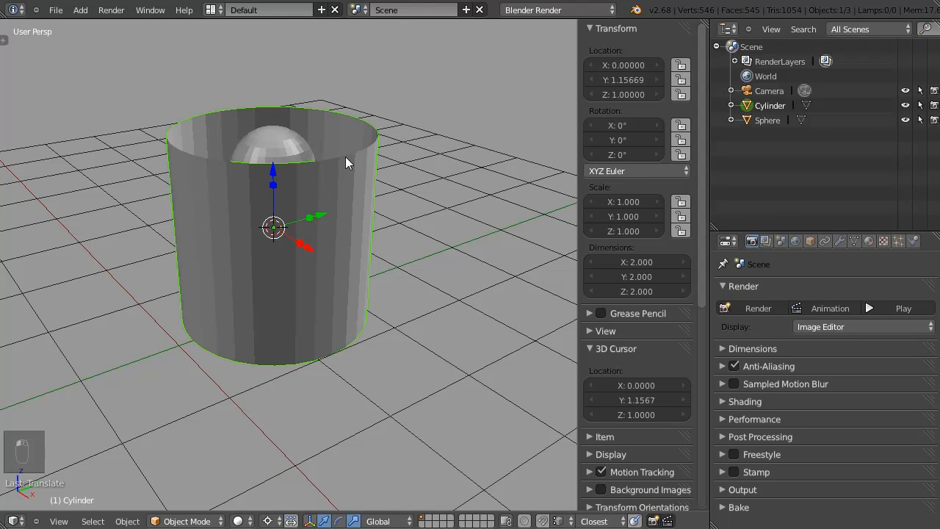
key(Tab)
key(ctrl+Tab)
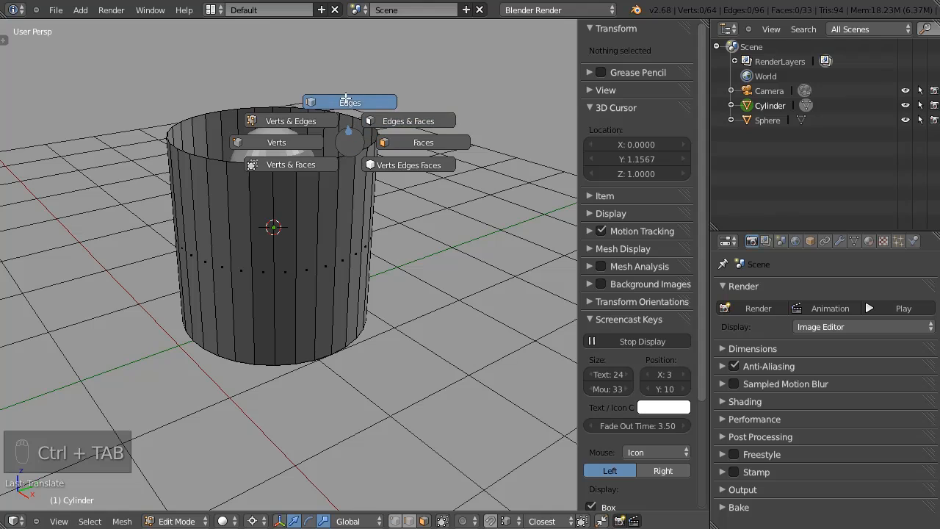
click(345, 100)
alt+right_click(277, 103)
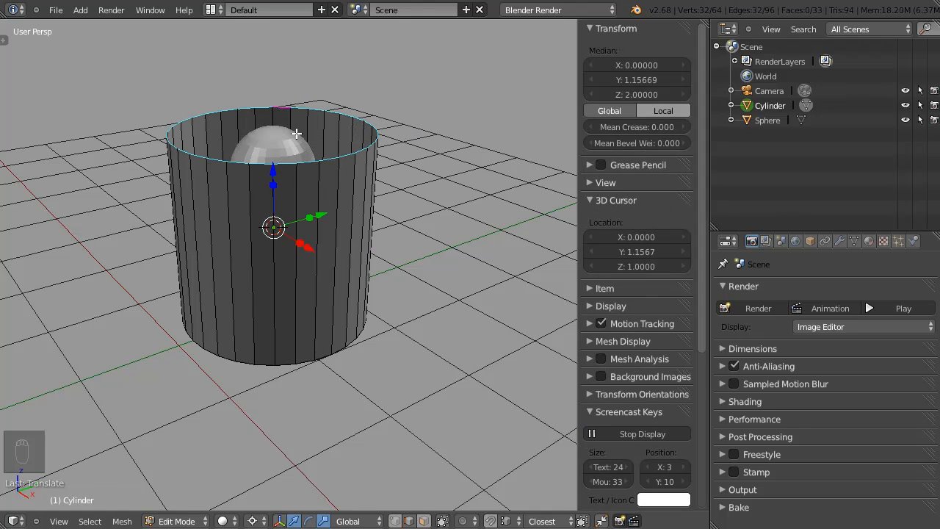
key(shift+s)
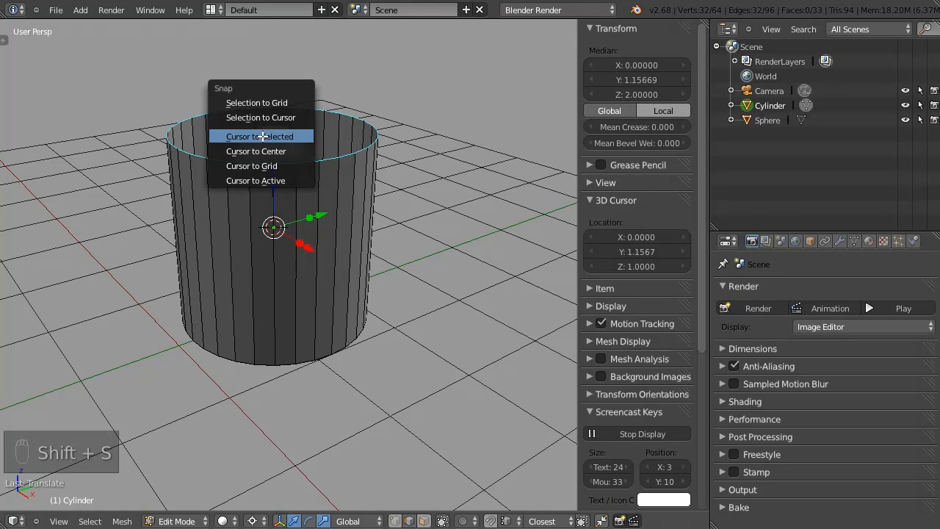
click(263, 137)
scroll(314, 147, up, 4)
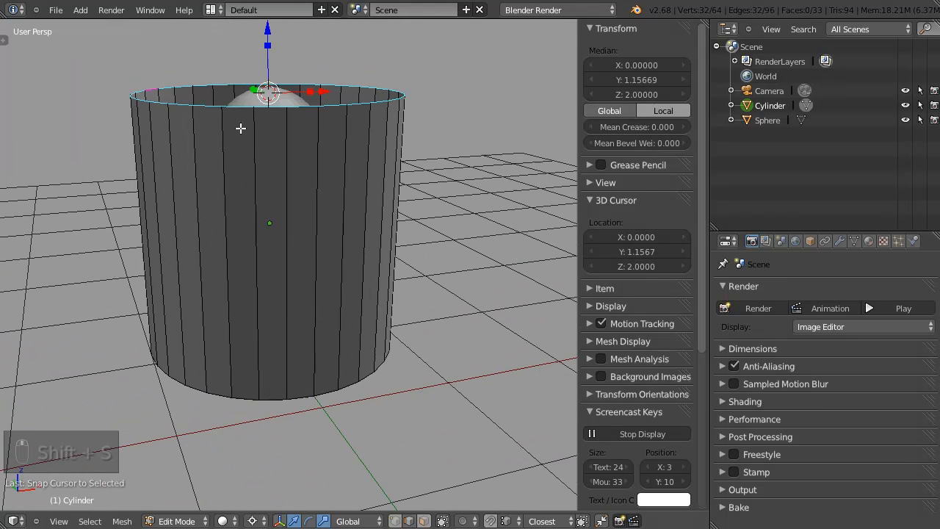
Return to Object Mode and snap the sphere to the 3D cursor at the centre of the cylinder's rim.
key(Tab)
click(239, 129)
right_click(233, 142)
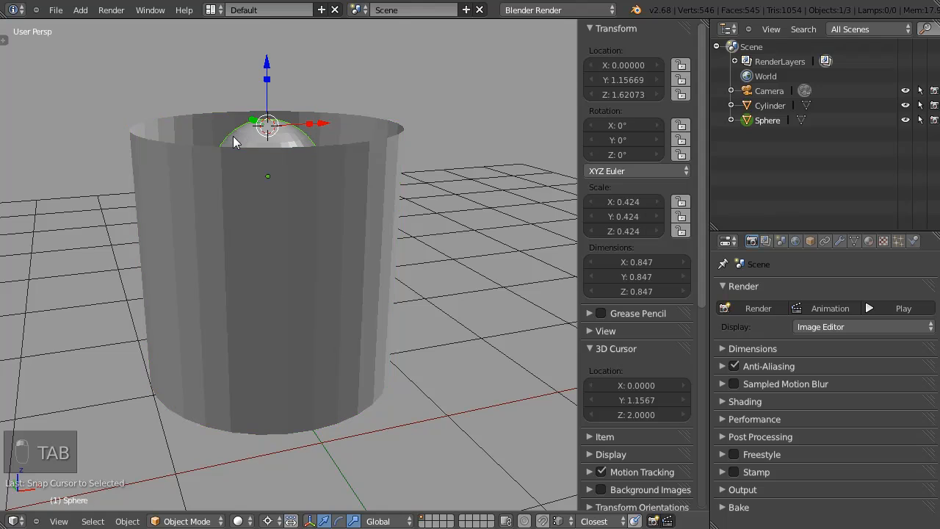
key(shift+s)
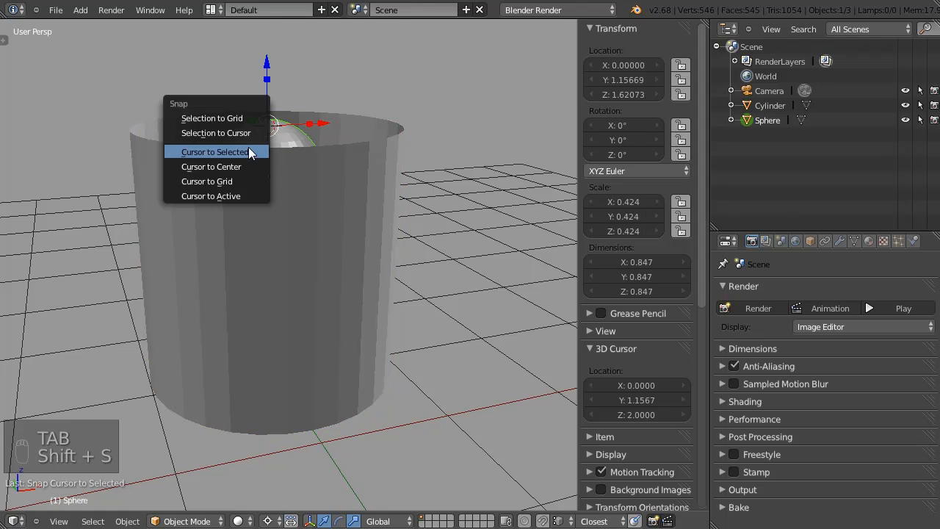
click(213, 132)
middle_drag(208, 143, 311, 110)
Scale the sphere up to roughly the cylinder's width and back down to a uniform scale of about 0.339.
key(s)
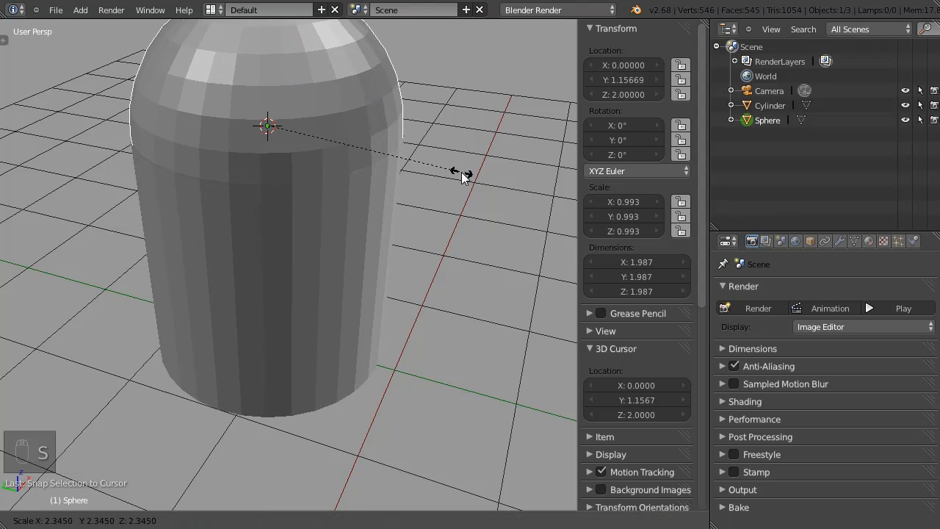
click(461, 172)
middle_drag(460, 171, 405, 166)
key(s)
click(305, 168)
middle_drag(305, 168, 265, 193)
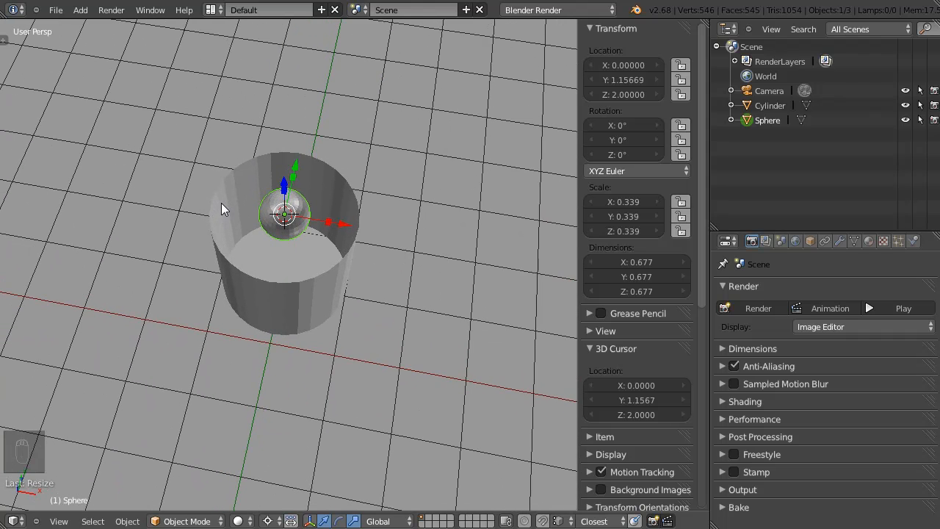
middle_drag(233, 213, 212, 234)
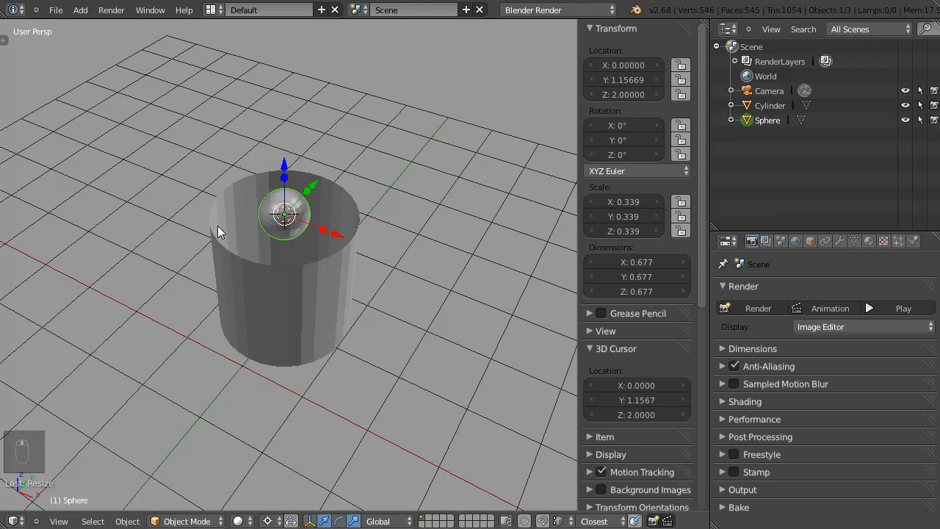
middle_drag(292, 217, 385, 215)
Select the cylinder and set the pivot point to Median Point.
right_click(336, 251)
middle_drag(339, 235, 266, 234)
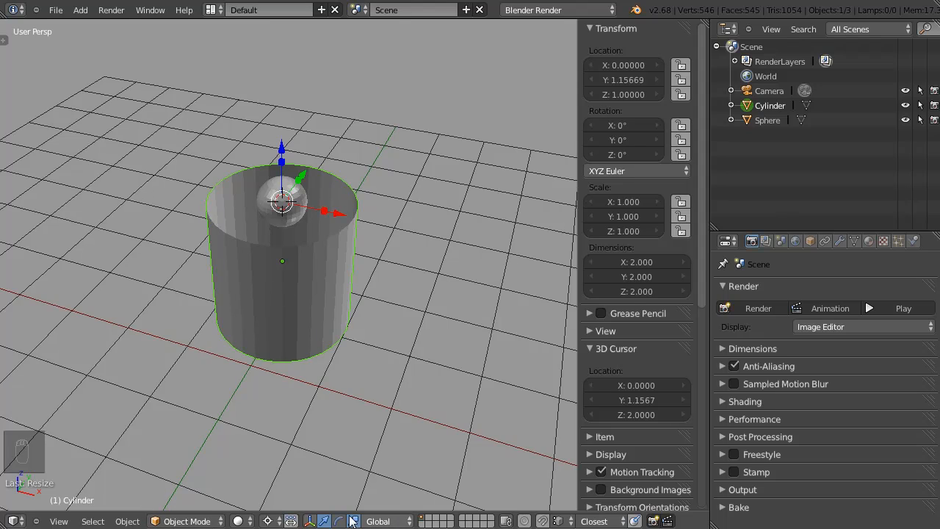
click(270, 520)
click(285, 458)
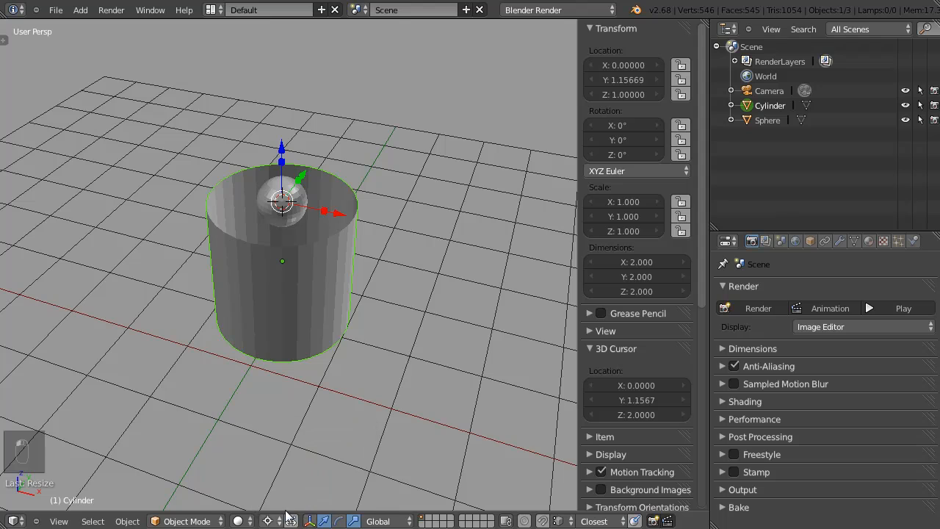
click(268, 521)
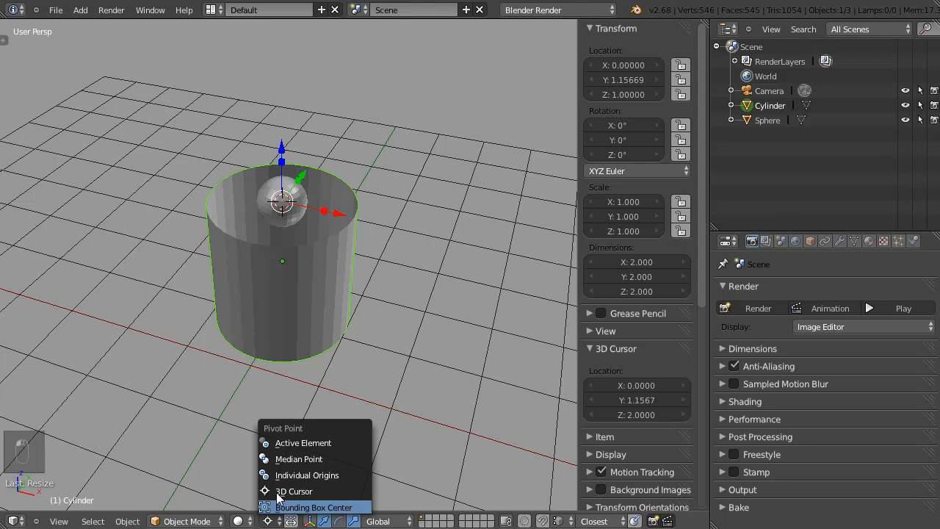
click(297, 458)
Turn off the scale manipulator so that only the translate manipulator is active.
middle_drag(207, 331, 323, 334)
shift+click(353, 522)
shift+click(336, 522)
click(324, 521)
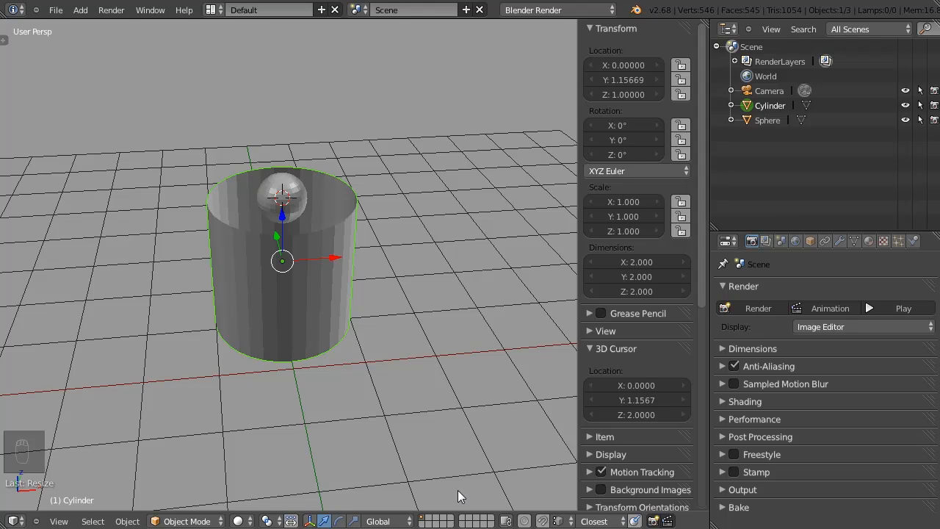
Select the sphere and move it to the second layer.
right_click(299, 188)
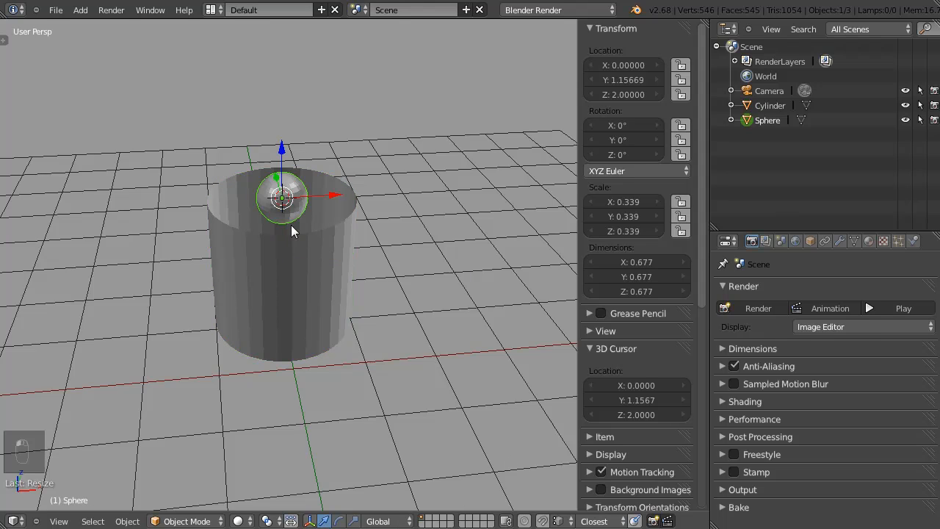
key(m)
click(411, 242)
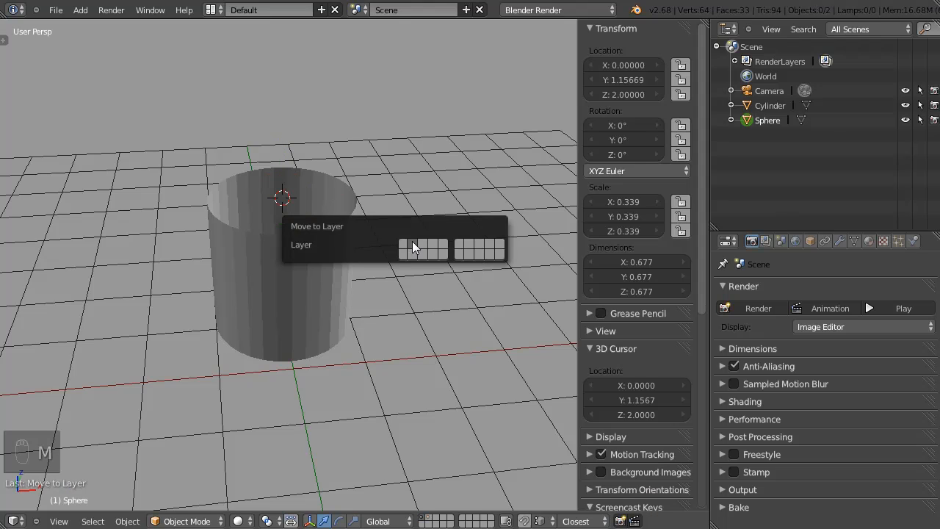
Switch the visible layer back and forth between the first and second, and finish by showing both together.
click(426, 524)
click(423, 517)
click(423, 523)
click(421, 516)
click(421, 523)
click(421, 517)
click(420, 523)
middle_drag(388, 310, 433, 479)
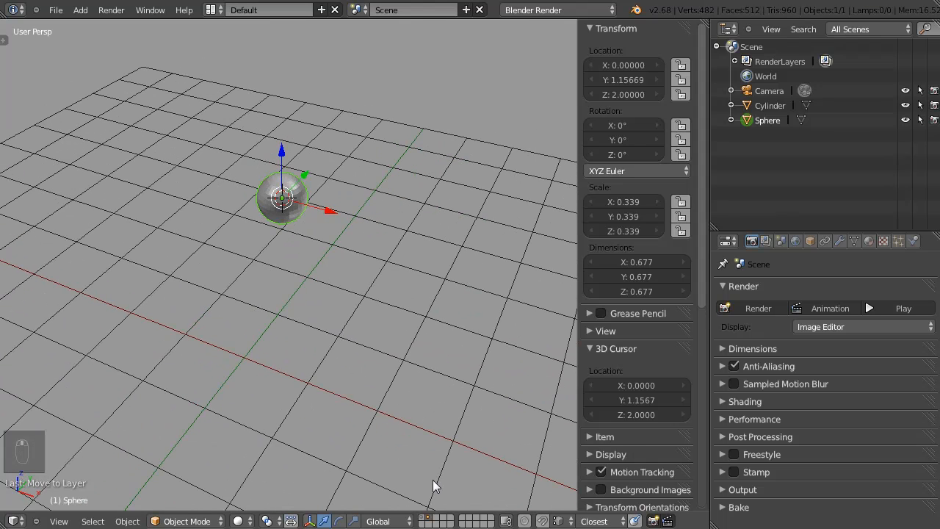
shift+click(420, 517)
middle_drag(439, 483, 418, 448)
Move the sphere back to the first layer, check other layers, and display only the first layer.
right_click(257, 222)
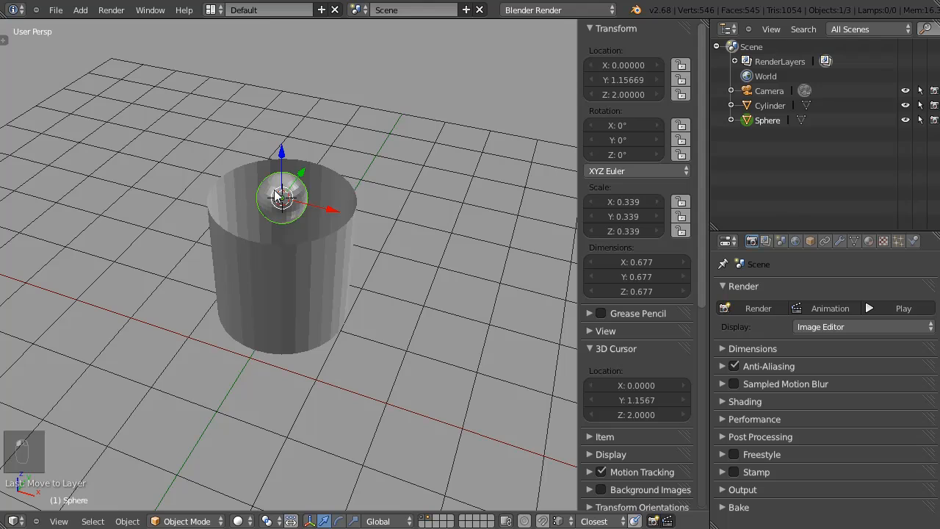
key(m)
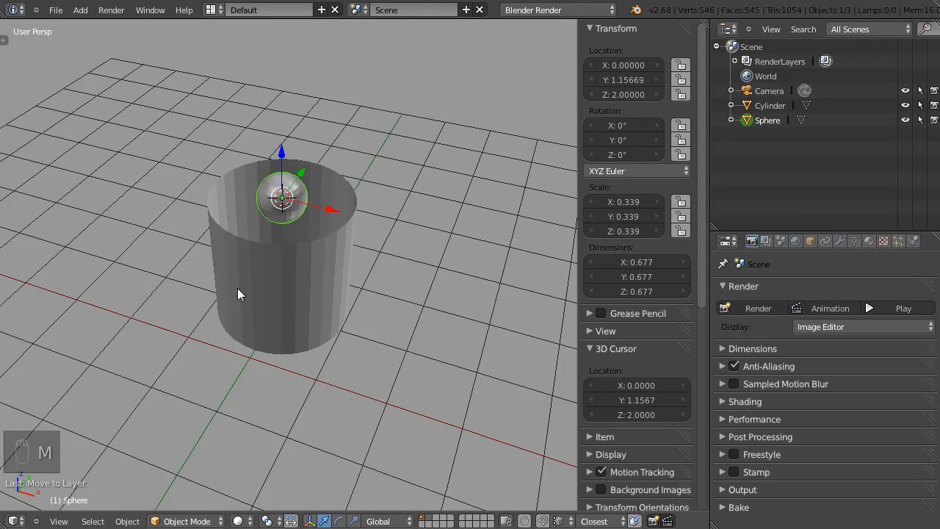
click(442, 517)
click(422, 517)
click(432, 520)
click(422, 519)
middle_drag(447, 477, 367, 405)
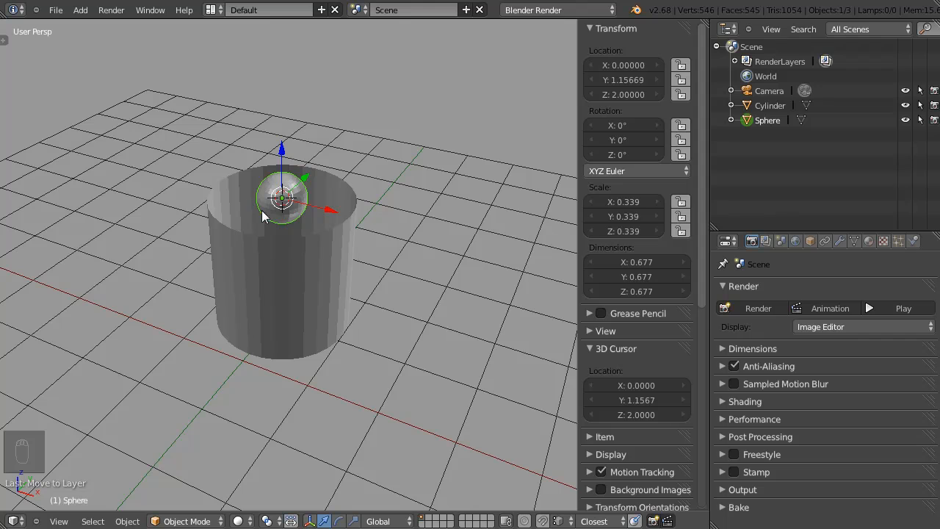
mouse_move(273, 215)
middle_down()
mouse_move(285, 204)
mouse_move(246, 196)
middle_up()
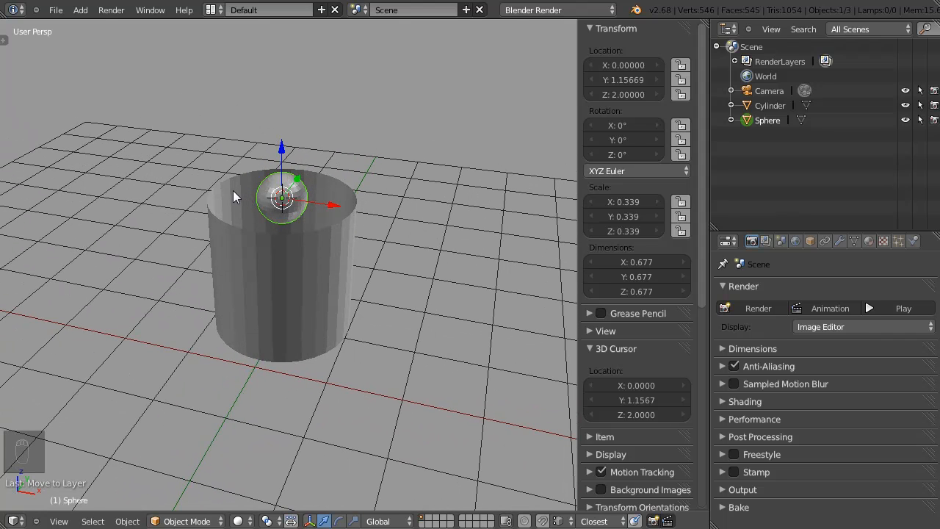
Turn on proportional editing in Object Mode and put the sphere in Edit Mode with vertex selection.
key(o)
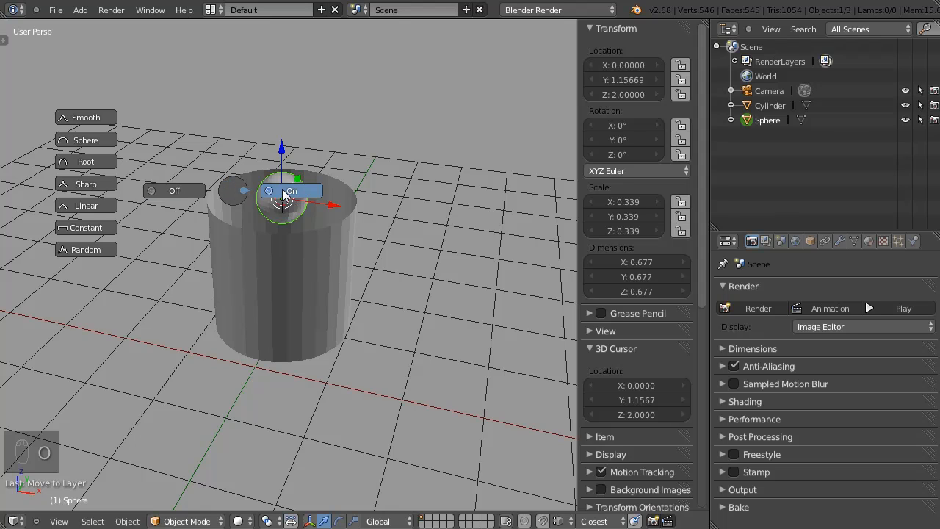
click(272, 192)
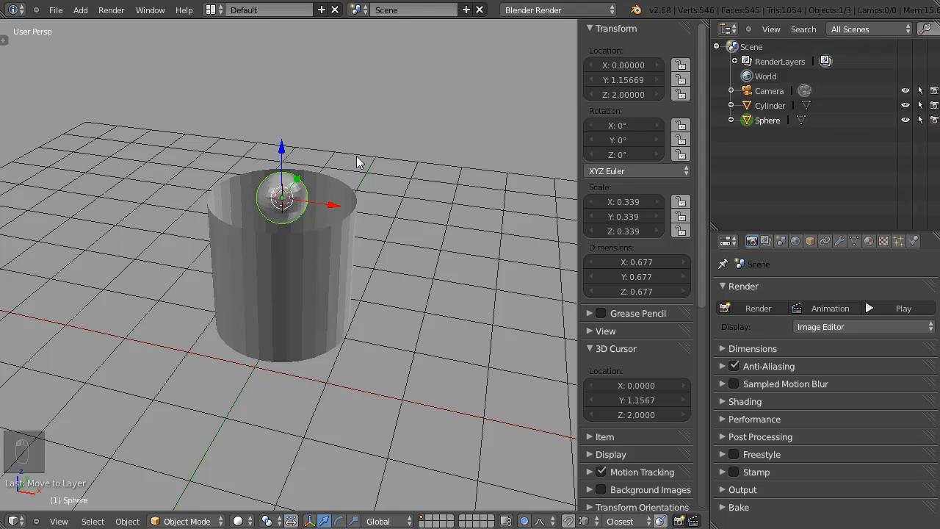
scroll(215, 205, up, 6)
key(Tab)
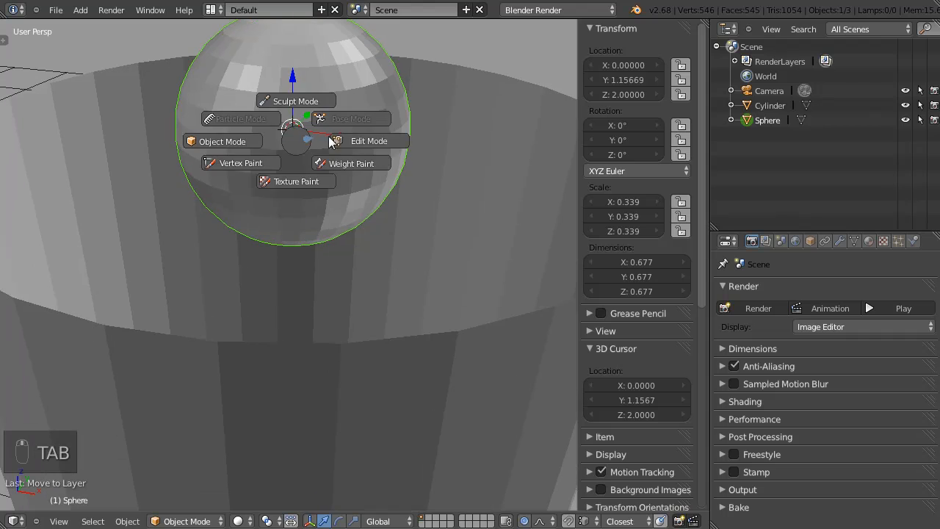
middle_drag(301, 148, 304, 191)
key(ctrl+Tab)
click(294, 93)
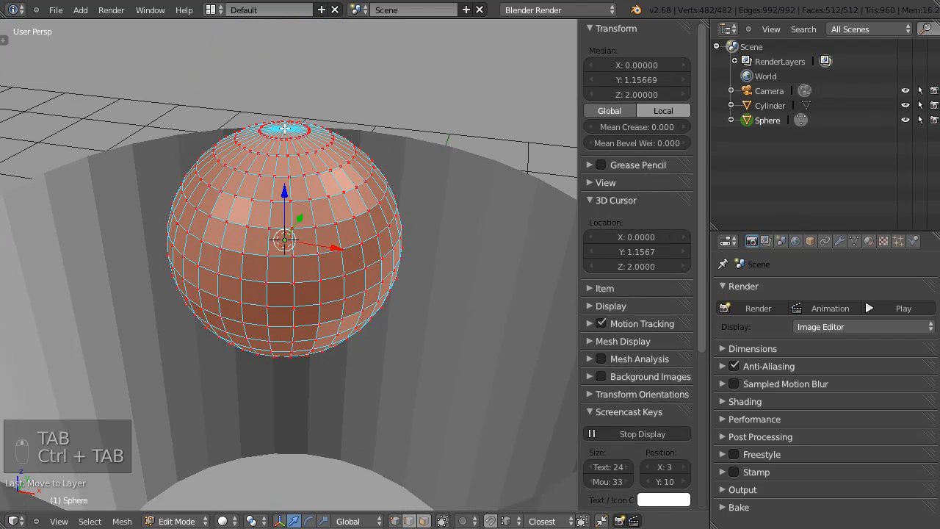
Select the sphere's top vertex and move it up along Z to about 2.379.
right_click(318, 147)
middle_drag(319, 147, 315, 121)
key(g)
key(z)
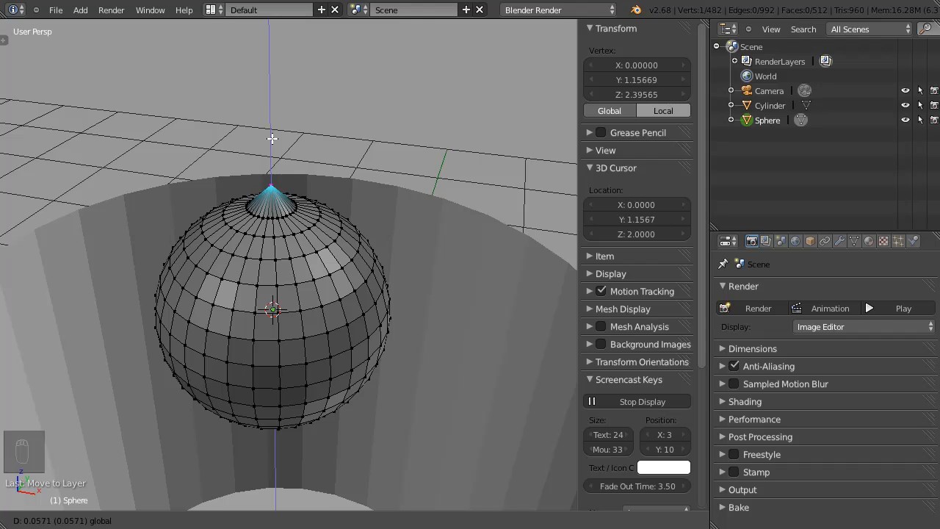
click(273, 150)
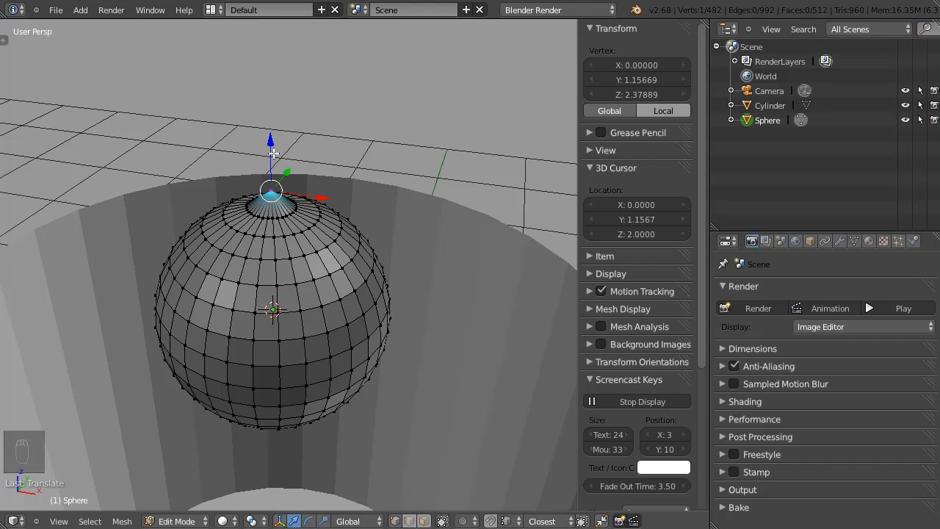
Enable proportional editing for the sphere's mesh in Edit Mode.
click(462, 521)
click(463, 520)
click(486, 491)
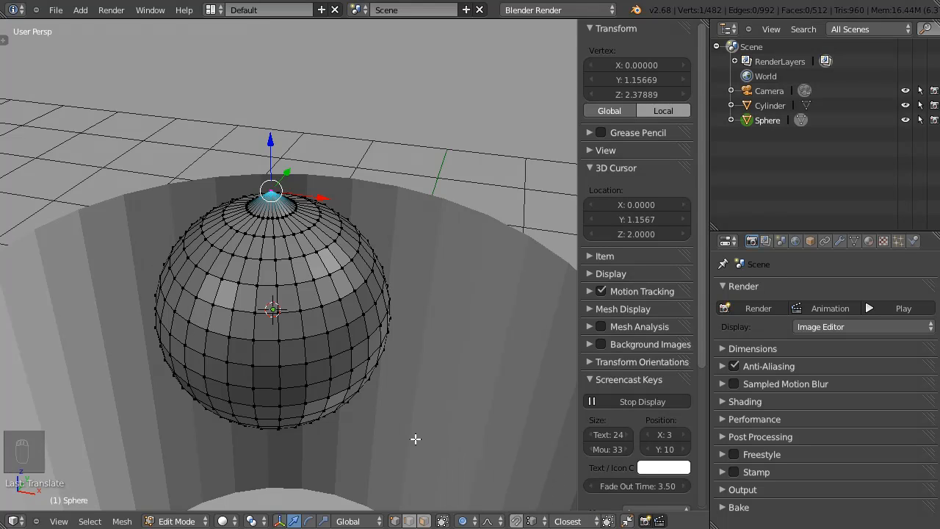
Pull the sphere's top vertex up to about Z 2.70 with smooth proportional falloff, adjusting the influence size to form a teardrop.
mouse_move(272, 142)
mouse_down()
mouse_move(273, 99)
mouse_move(266, 128)
mouse_up()
scroll(266, 129, up, 20)
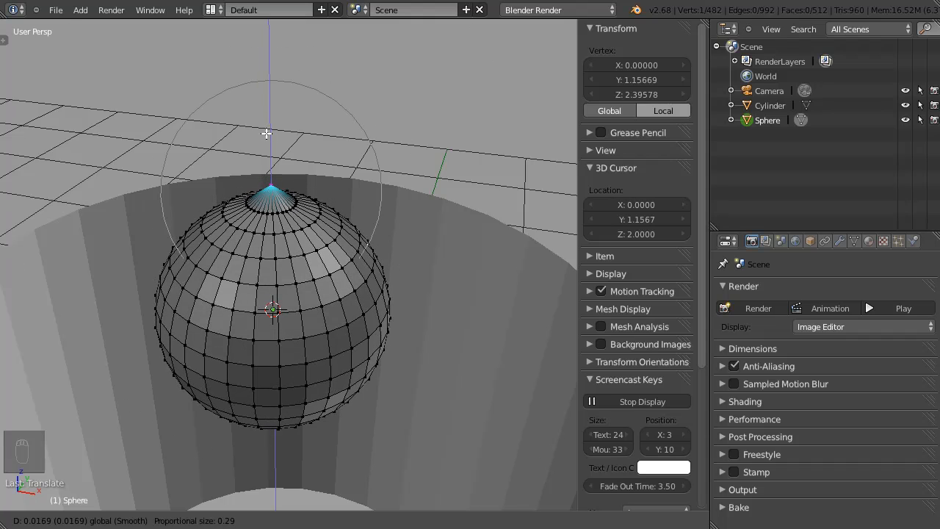
scroll(258, 140, down, 2)
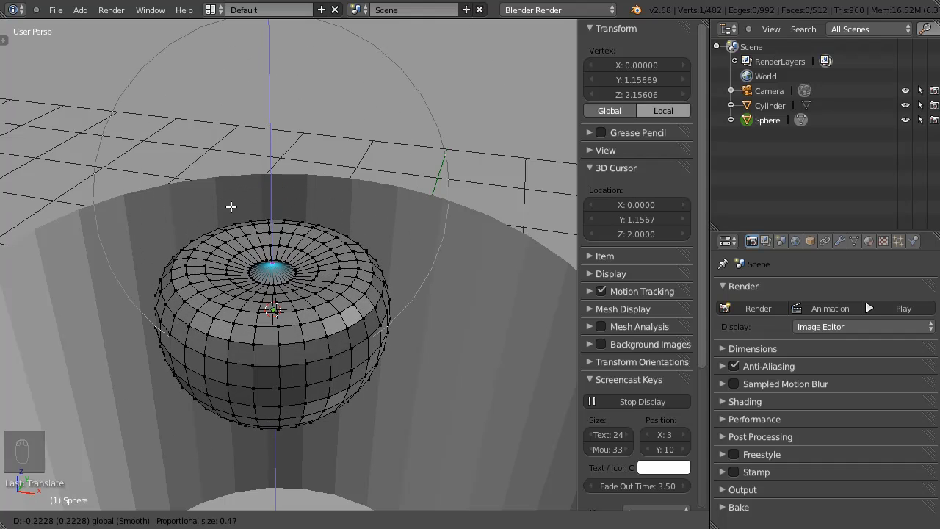
drag(250, 118, 254, 12)
scroll(240, 135, down, 1)
scroll(243, 79, up, 7)
scroll(251, 26, down, 3)
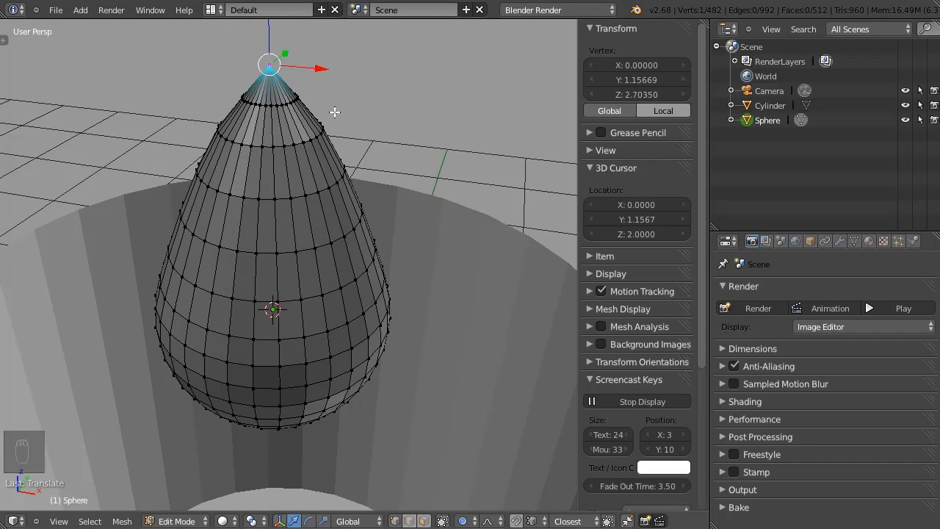
Undo the teardrop pull and raise the sphere's top vertex to about Z 2.51 with constant proportional falloff.
click(489, 521)
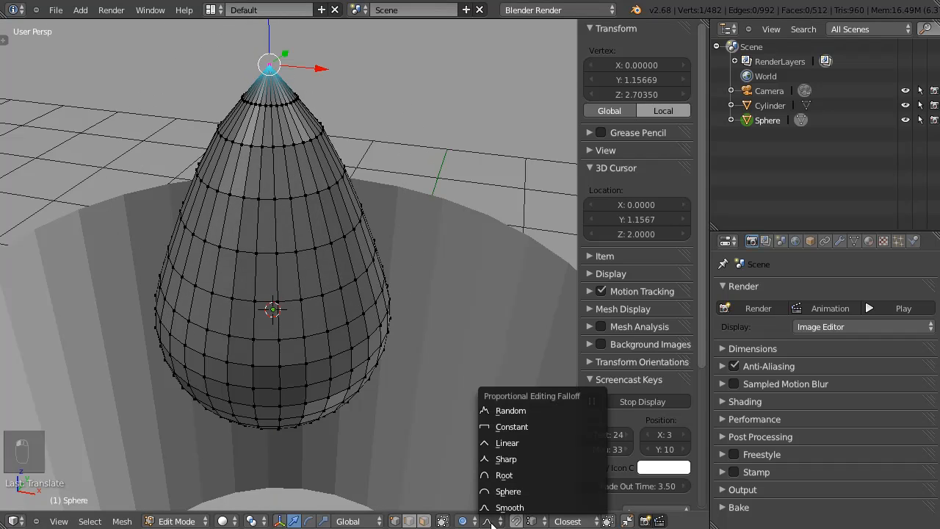
click(507, 475)
key(ctrl+z)
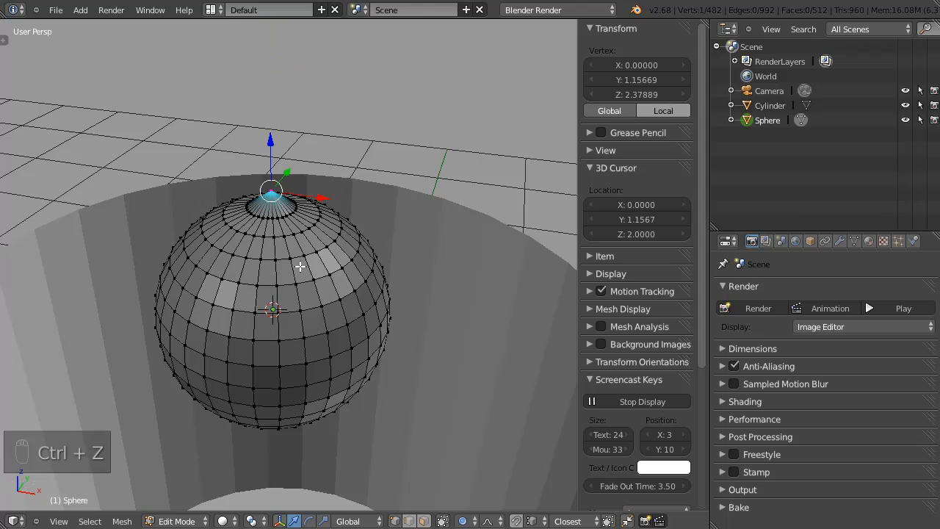
click(505, 522)
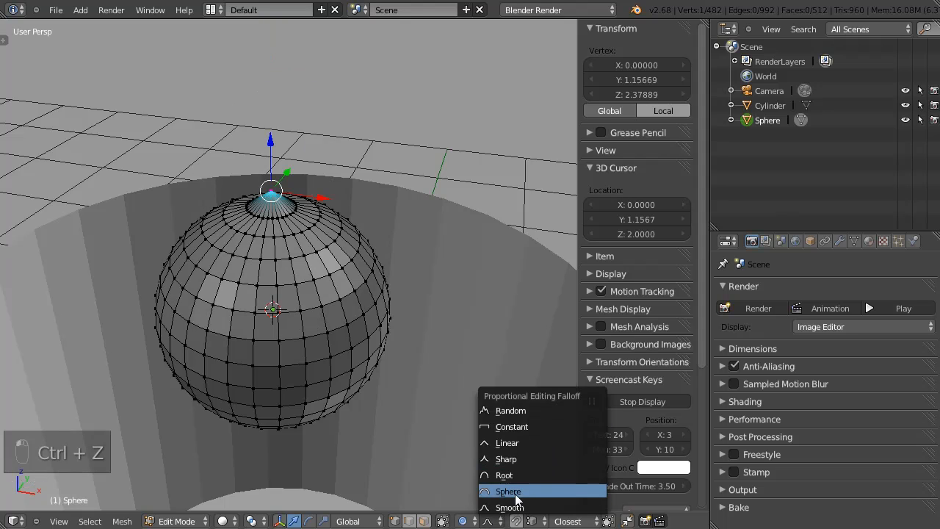
click(510, 426)
drag(273, 129, 275, 92)
middle_drag(325, 245, 309, 230)
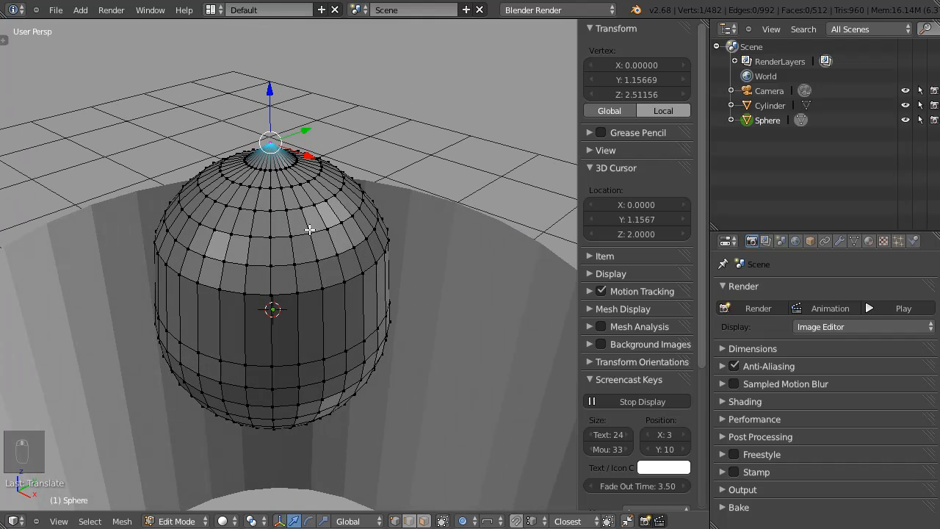
scroll(353, 211, down, 1)
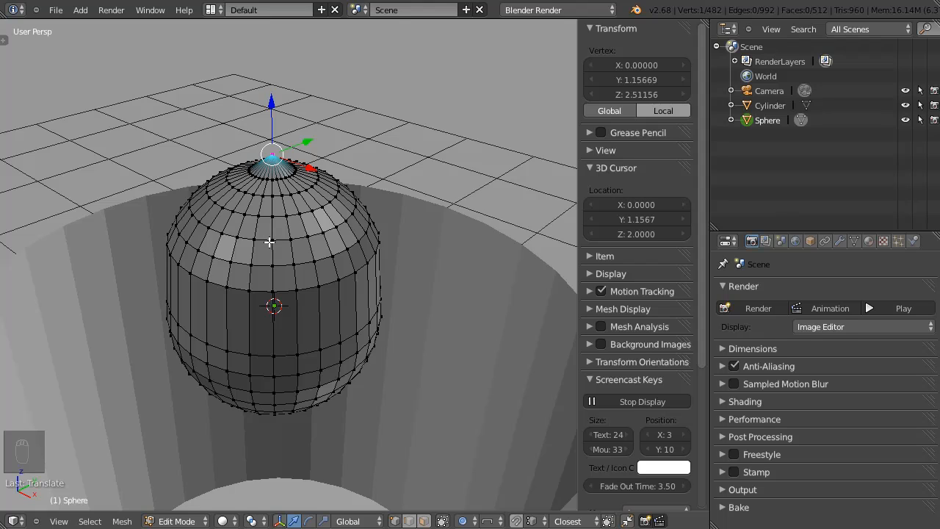
Put the sphere in Sculpt Mode with the Grab brush, enlarging the brush radius and adjusting its strength.
key(Tab)
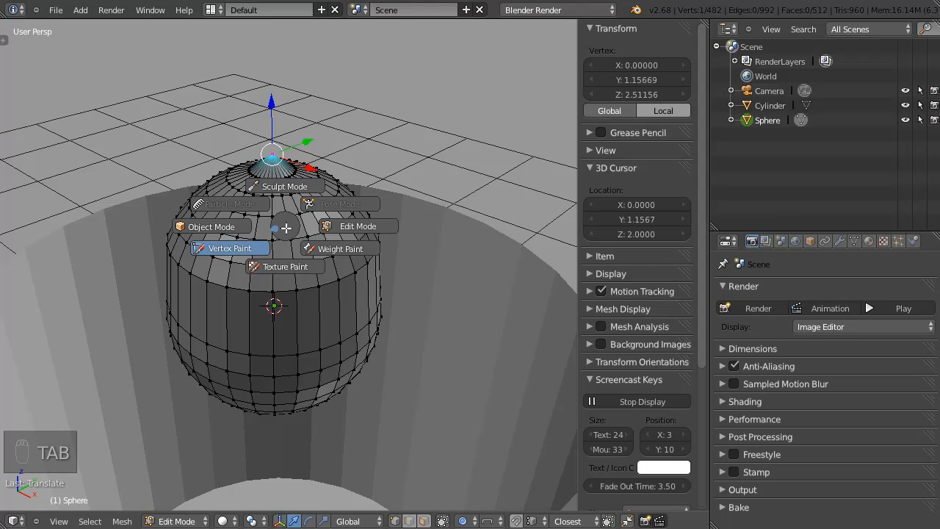
click(348, 207)
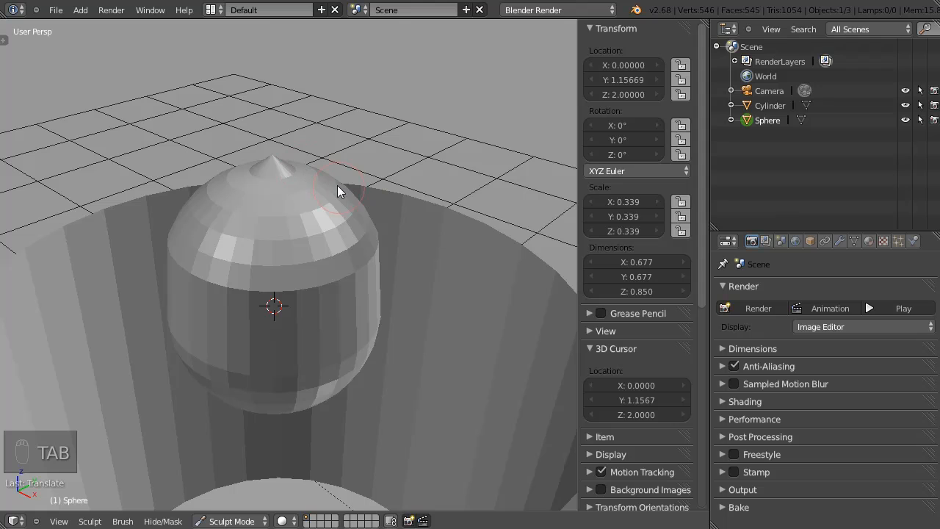
key(g)
key(f)
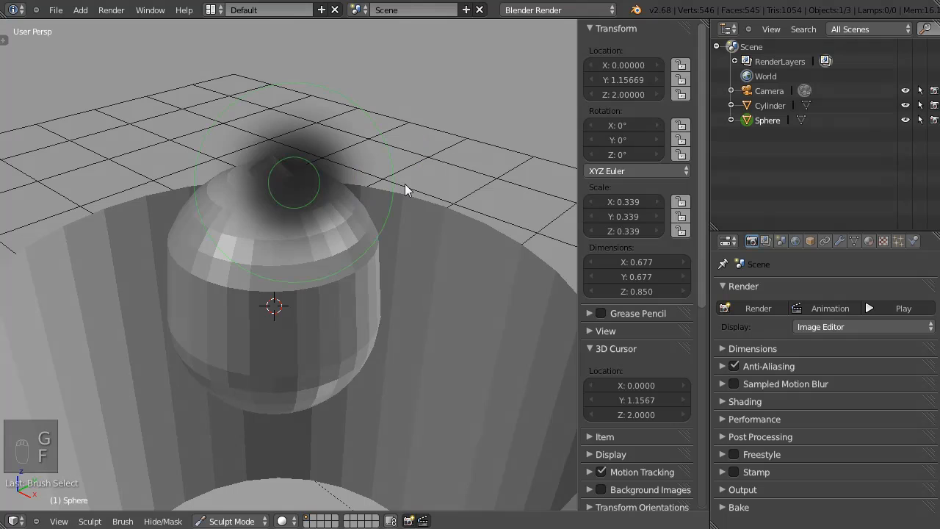
click(381, 217)
key(shift+f)
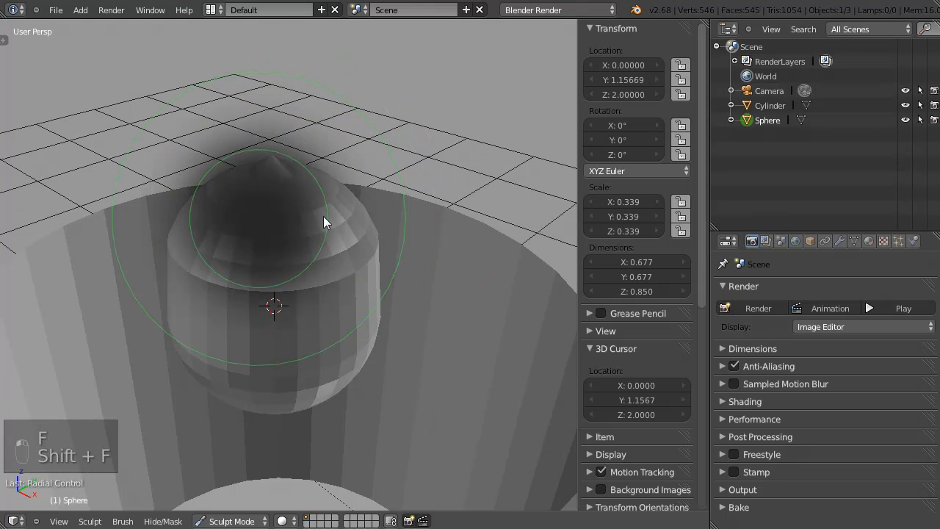
click(354, 218)
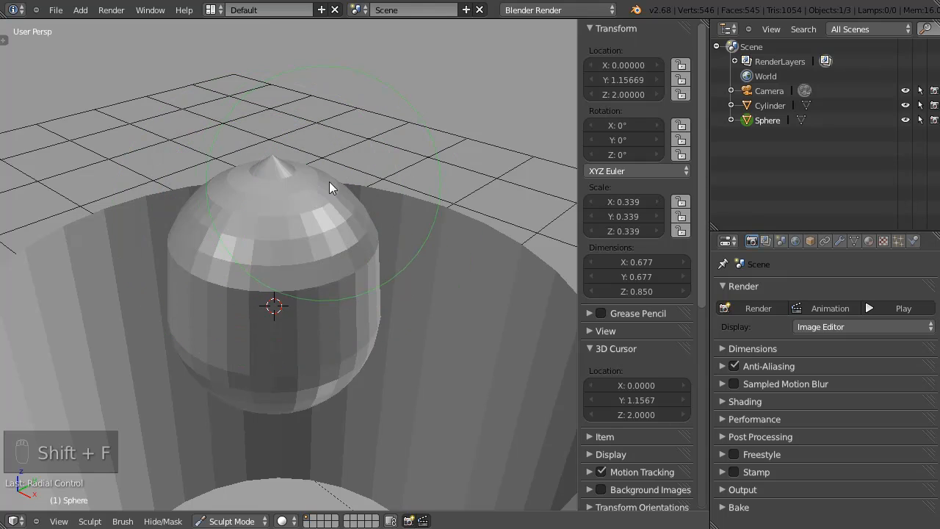
Reshape the sphere into a smooth egg with Grab strokes around its tip and sides.
drag(291, 171, 279, 142)
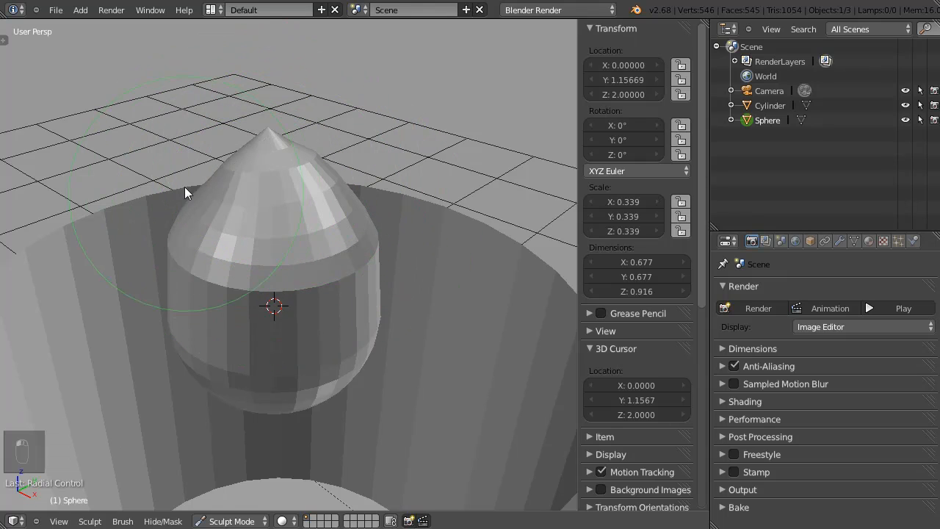
mouse_move(210, 179)
mouse_down()
mouse_move(257, 147)
mouse_move(317, 227)
mouse_move(273, 134)
mouse_move(254, 254)
mouse_move(231, 266)
mouse_up()
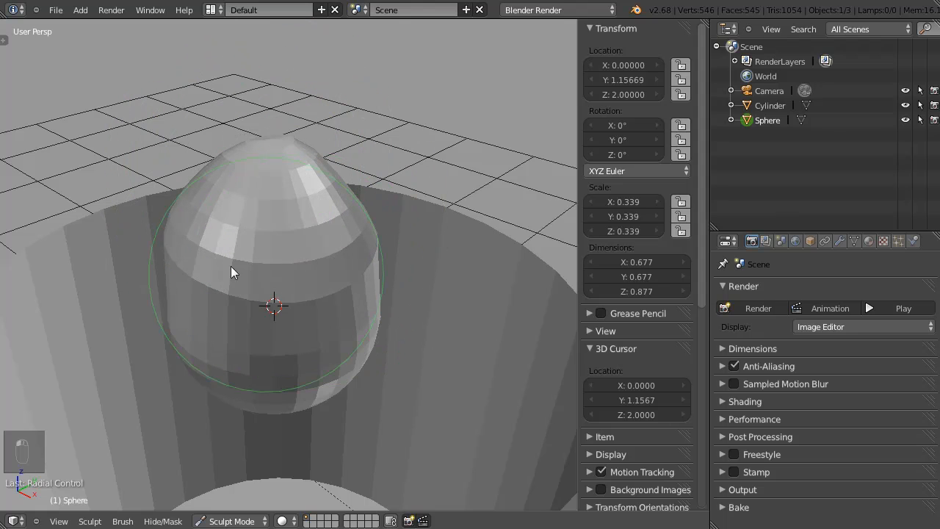
mouse_move(364, 239)
middle_down()
mouse_move(306, 219)
mouse_move(365, 222)
mouse_move(338, 183)
middle_up()
mouse_move(337, 182)
mouse_down()
mouse_move(404, 212)
mouse_move(363, 144)
mouse_move(340, 252)
mouse_move(450, 222)
mouse_up()
mouse_move(450, 222)
middle_down()
mouse_move(267, 219)
mouse_move(346, 215)
middle_up()
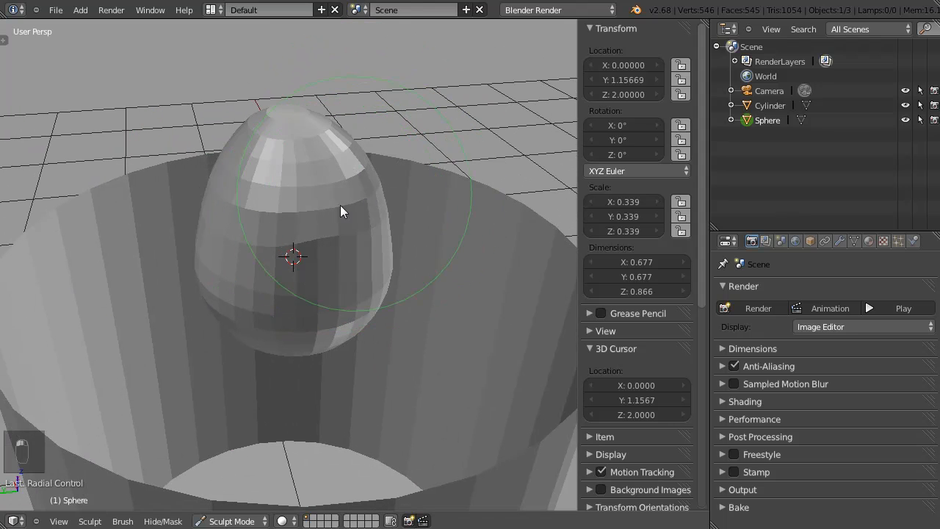
drag(340, 211, 348, 174)
mouse_move(348, 174)
middle_down()
mouse_move(325, 196)
mouse_move(266, 189)
mouse_move(391, 85)
middle_up()
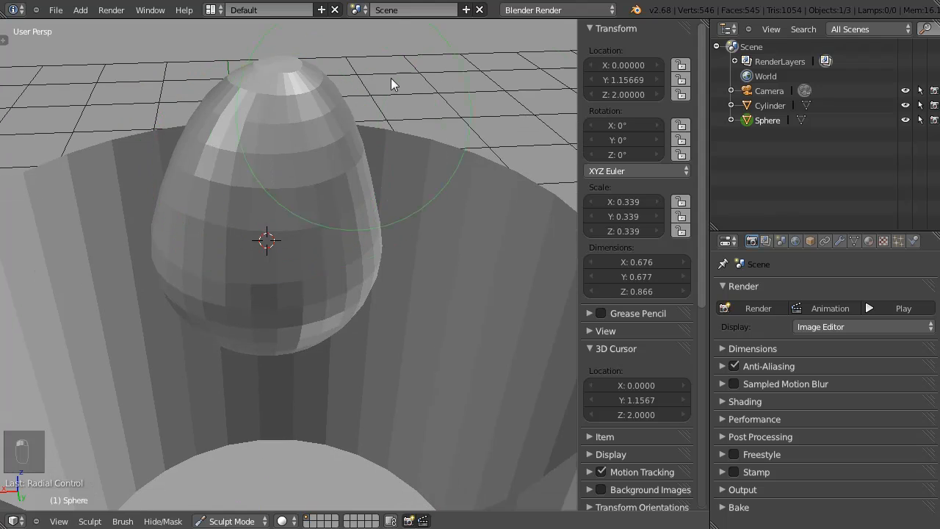
Return the sphere to Object Mode and enable the Wire and Draw All Edges display options.
key(Tab)
click(203, 185)
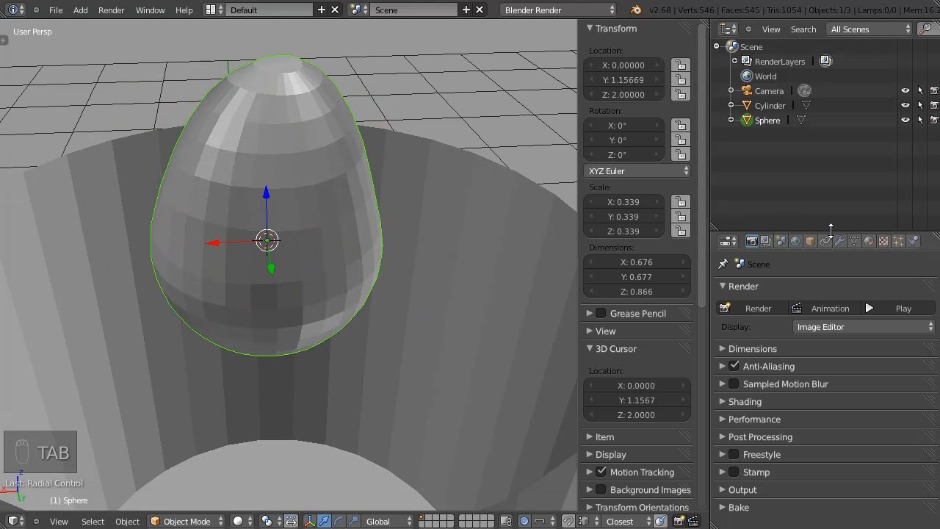
click(810, 241)
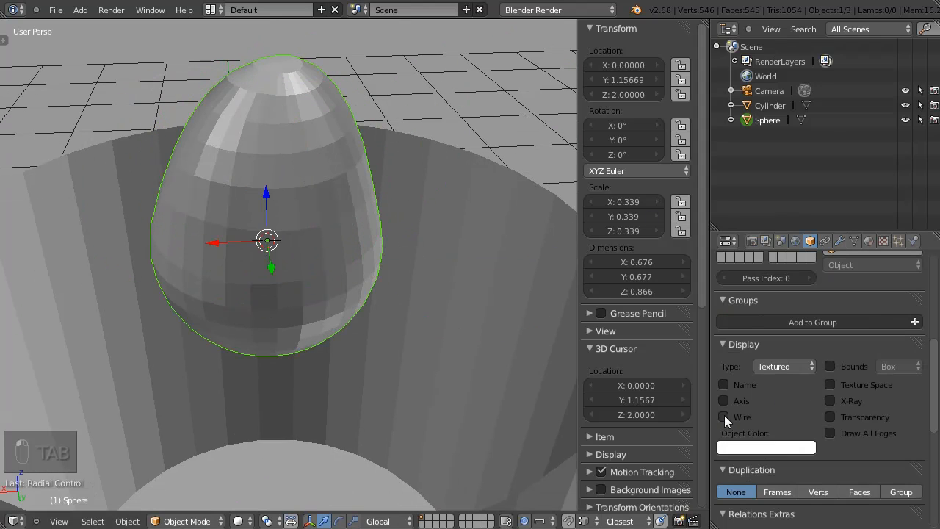
click(724, 417)
click(830, 433)
Put the egg back in Sculpt Mode and reduce the Grab brush radius to about 98.
mouse_move(543, 217)
middle_down()
mouse_move(429, 206)
mouse_move(529, 198)
mouse_move(282, 155)
middle_up()
key(Tab)
click(282, 124)
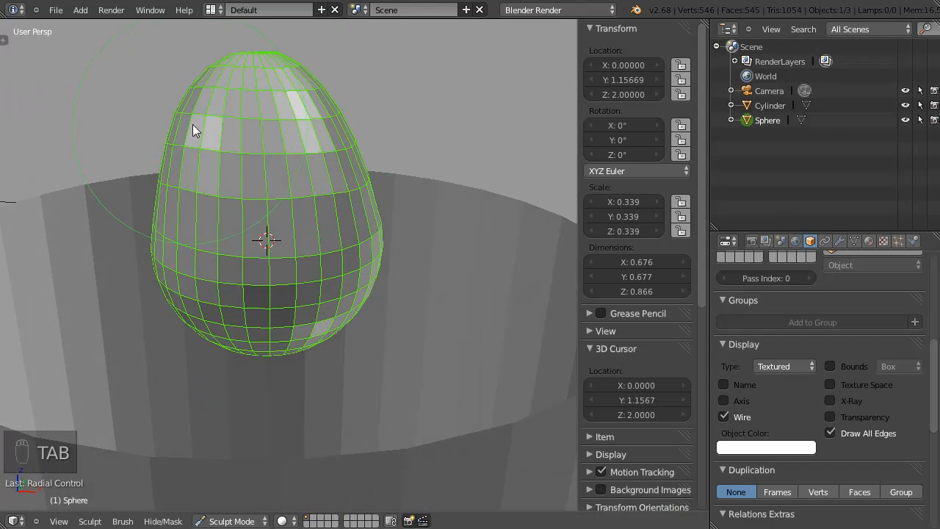
scroll(295, 154, up, 8)
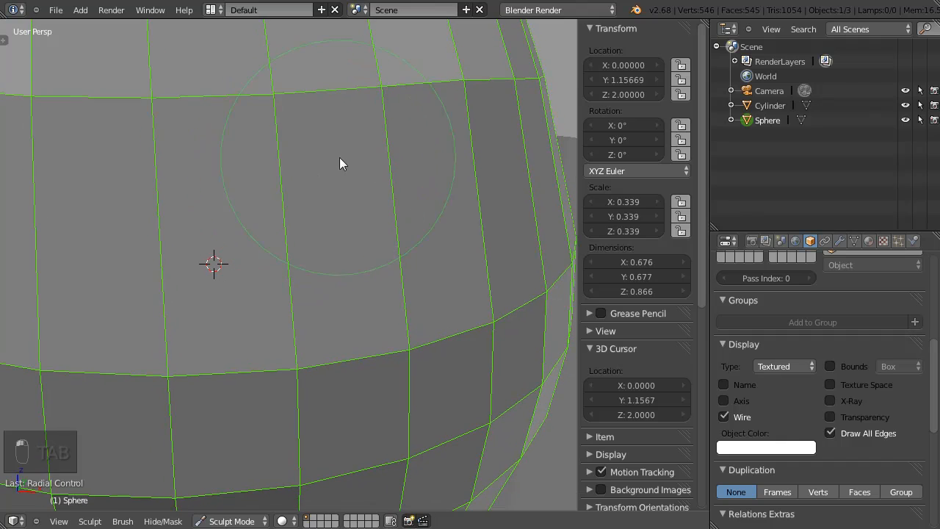
key(f)
click(272, 105)
Grab and shift the edge loops around the egg's middle to even out the mesh.
mouse_move(272, 105)
mouse_down()
mouse_move(386, 84)
mouse_move(477, 98)
mouse_move(529, 91)
mouse_move(344, 130)
mouse_move(157, 126)
mouse_up()
scroll(397, 160, up, 2)
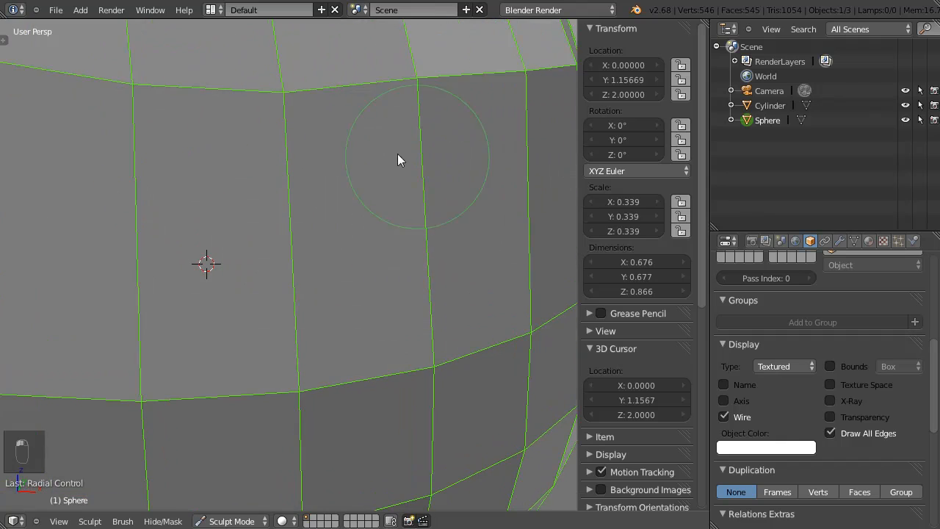
scroll(397, 153, down, 3)
mouse_move(281, 179)
middle_down()
mouse_move(334, 202)
mouse_move(348, 194)
middle_up()
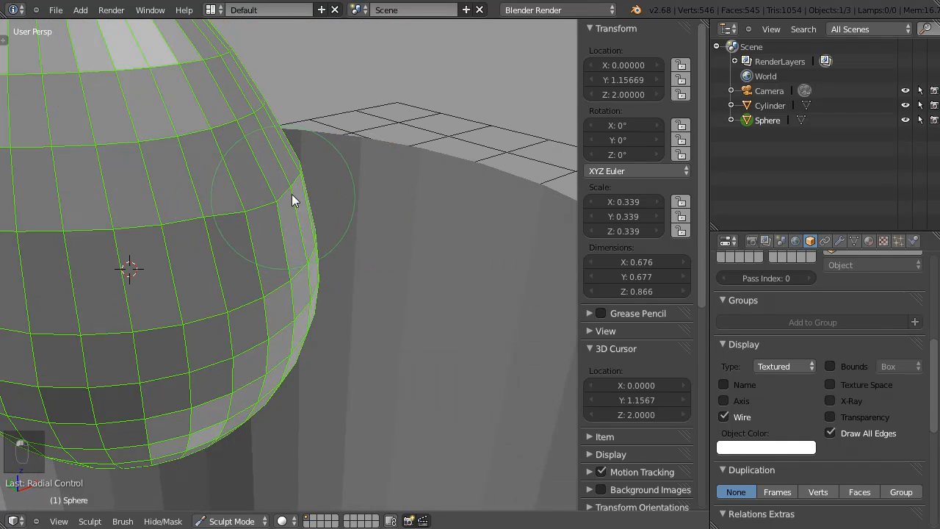
mouse_move(150, 232)
mouse_down()
mouse_move(58, 250)
mouse_move(166, 236)
mouse_up()
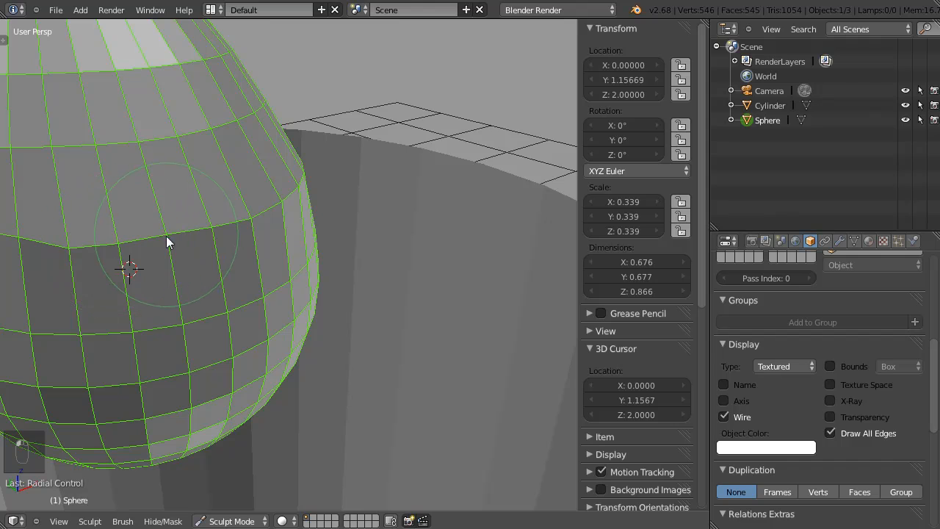
mouse_move(170, 238)
middle_down()
mouse_move(215, 191)
mouse_move(246, 213)
mouse_move(381, 249)
middle_up()
drag(493, 230, 519, 199)
drag(193, 251, 428, 254)
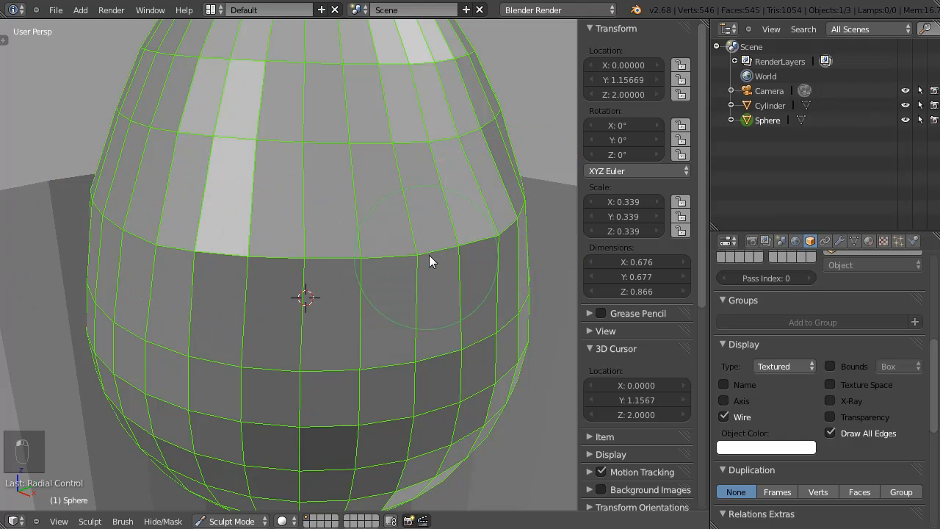
Show the sculpt brush settings and examine the available sculpt brushes.
key(t)
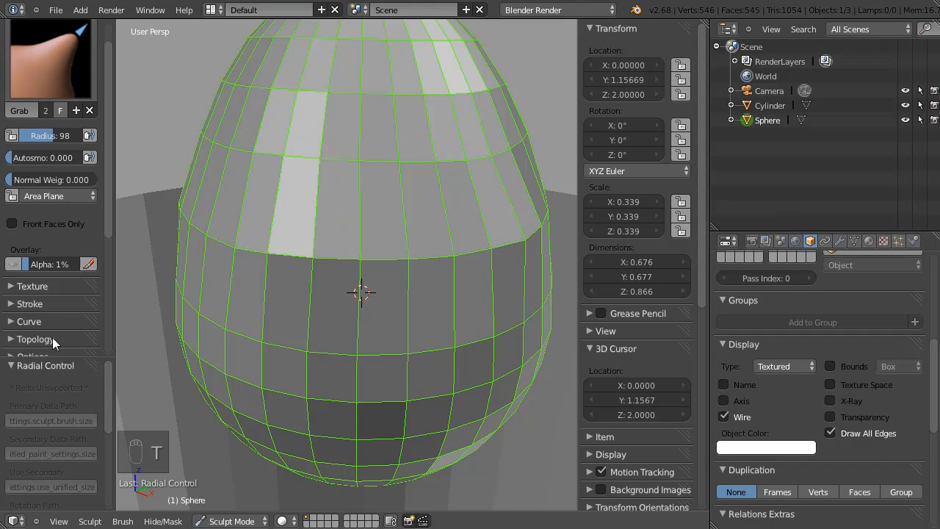
drag(109, 189, 109, 260)
click(35, 246)
click(11, 252)
scroll(113, 199, up, 5)
click(51, 94)
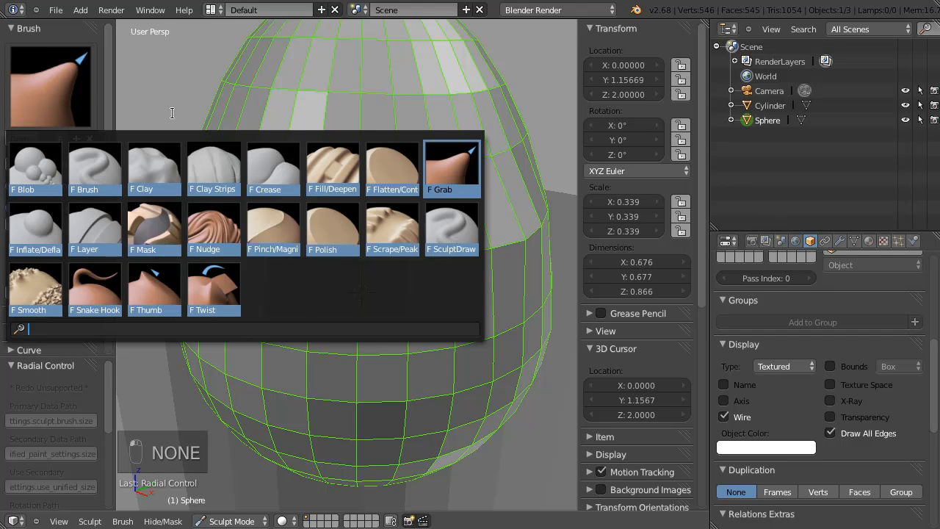
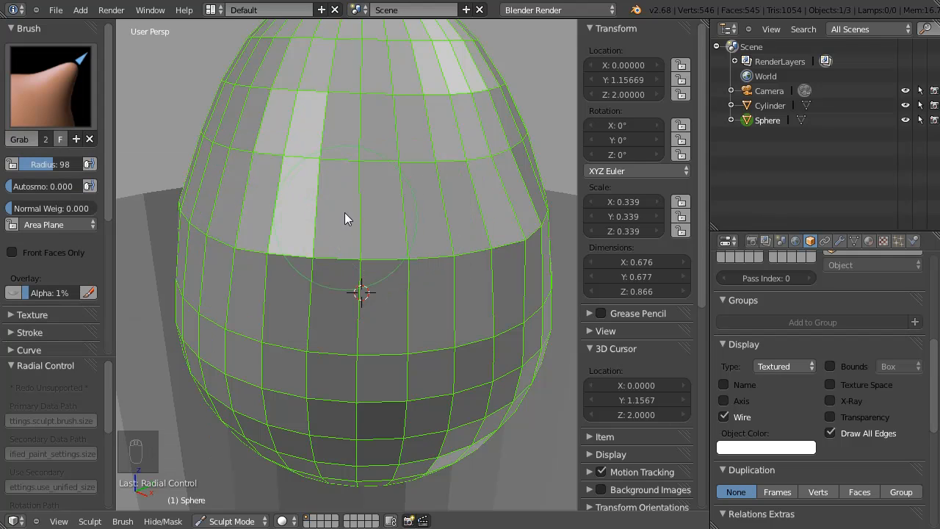
Sculpt strokes on the egg with the Draw brush, also switching to the Smooth brush and back.
key(d)
mouse_move(279, 122)
mouse_down()
mouse_move(263, 289)
mouse_move(328, 92)
mouse_move(308, 125)
mouse_move(264, 117)
mouse_move(258, 384)
mouse_move(289, 254)
mouse_move(357, 308)
mouse_move(310, 200)
mouse_move(323, 91)
mouse_up()
scroll(463, 152, down, 4)
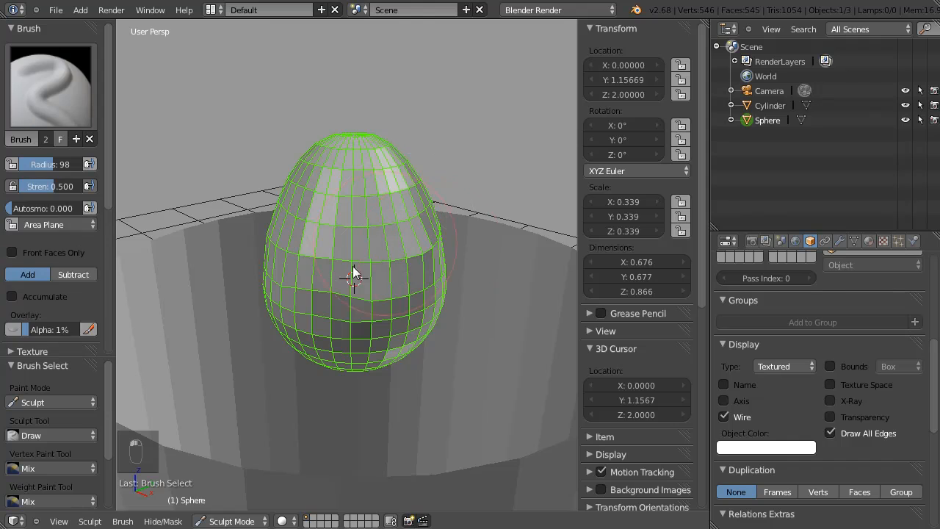
mouse_move(430, 260)
middle_down()
mouse_move(311, 239)
mouse_move(435, 215)
middle_up()
key(s)
key(x)
mouse_move(422, 196)
mouse_down()
mouse_move(409, 247)
mouse_move(431, 267)
mouse_move(408, 270)
mouse_up()
Set the Draw brush strength to 0.045 and sculpt a light stroke across the egg.
key(shift+f)
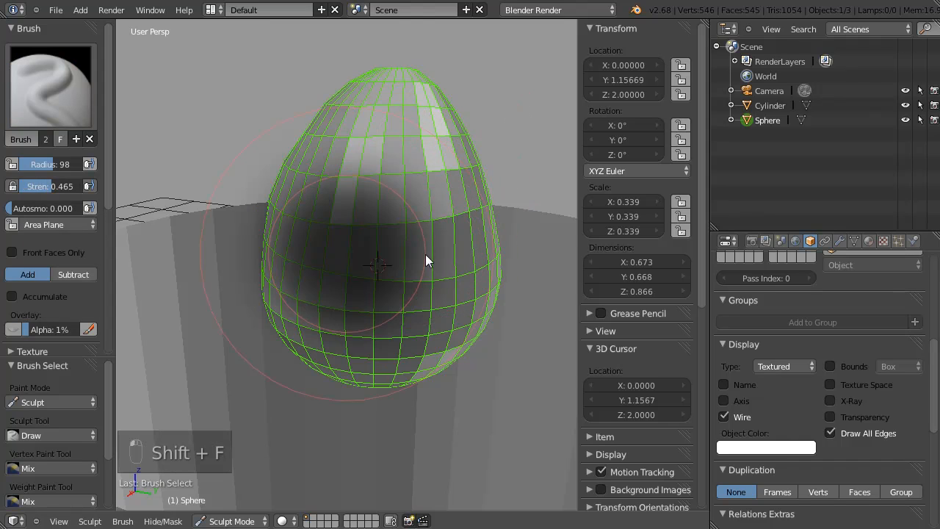
click(453, 196)
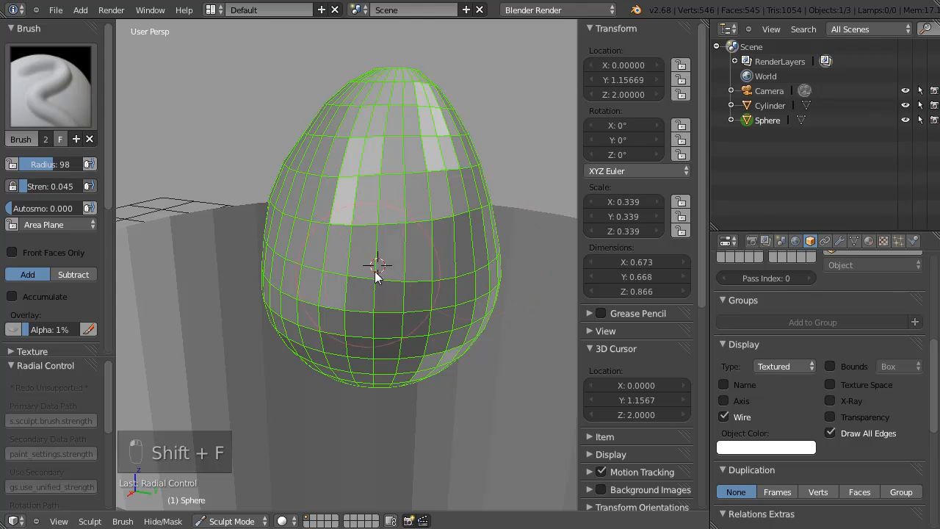
drag(447, 188, 419, 197)
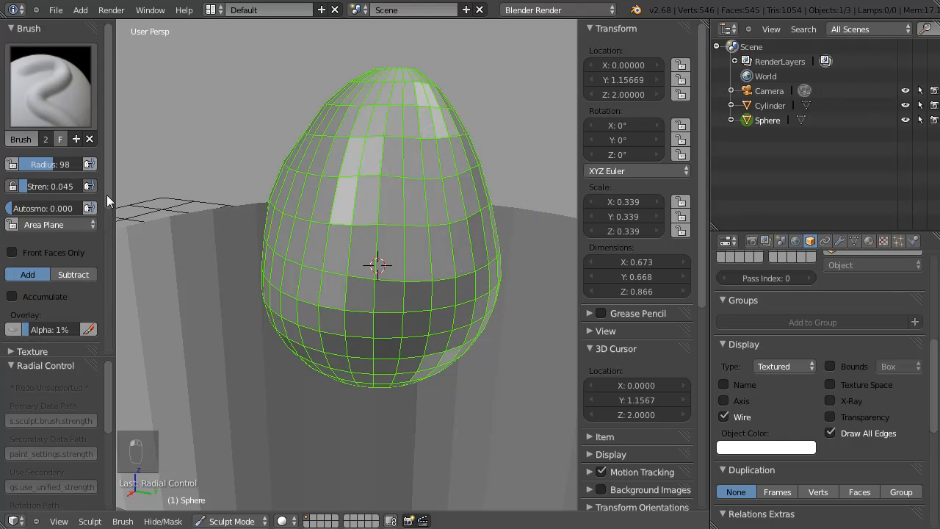
Examine the Draw brush's falloff curve and its remaining settings.
scroll(109, 220, down, 5)
click(39, 241)
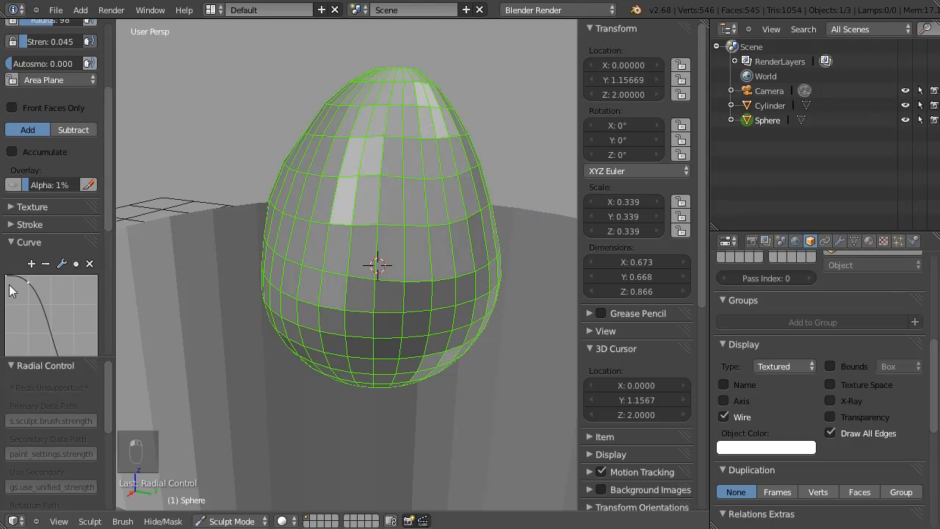
scroll(106, 209, down, 3)
click(14, 316)
scroll(103, 245, up, 3)
Return the egg to Object Mode and turn off proportional editing.
middle_drag(310, 152, 432, 224)
key(Tab)
click(358, 224)
middle_drag(359, 229, 341, 233)
scroll(331, 233, down, 3)
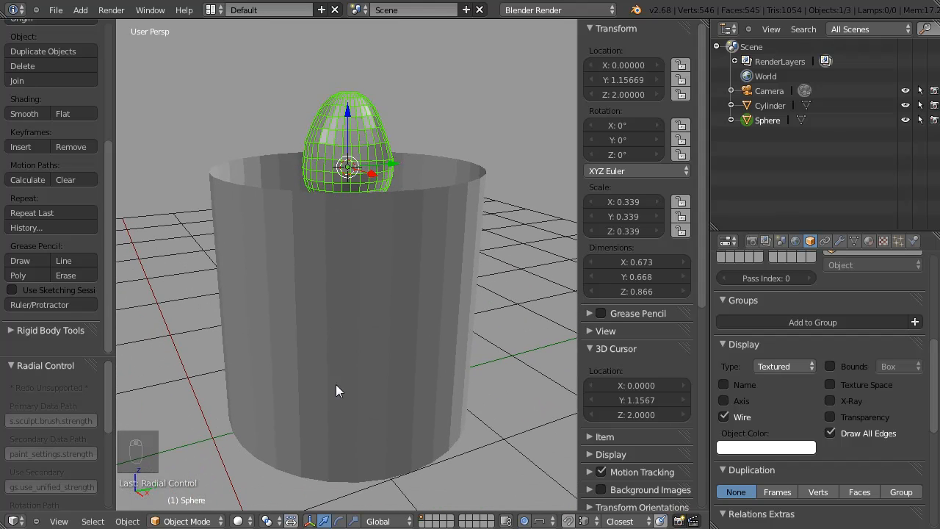
click(526, 521)
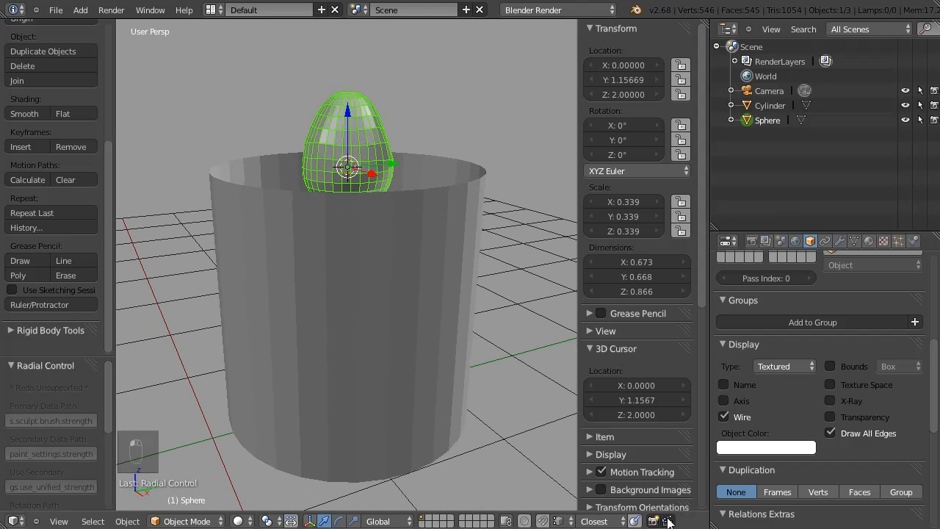
Delete the egg from the scene.
mouse_move(357, 223)
middle_down()
mouse_move(338, 245)
mouse_move(348, 222)
middle_up()
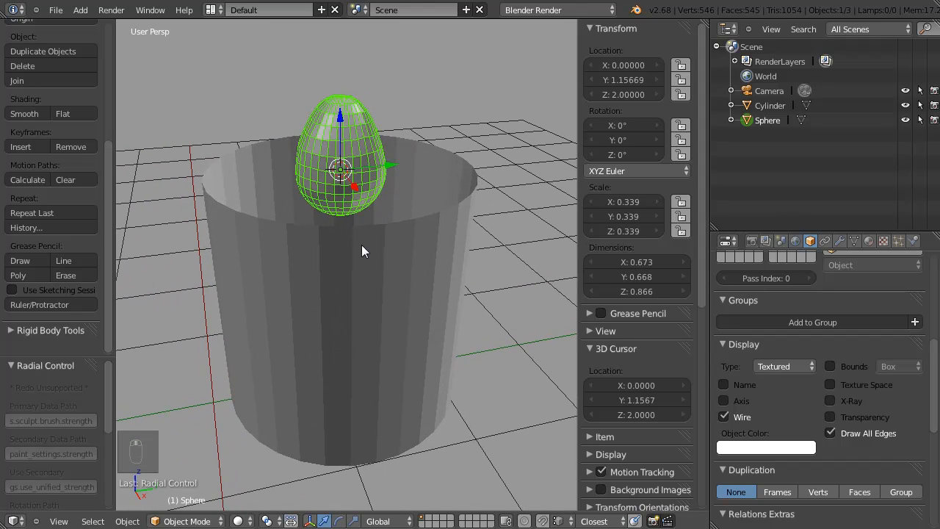
key(x)
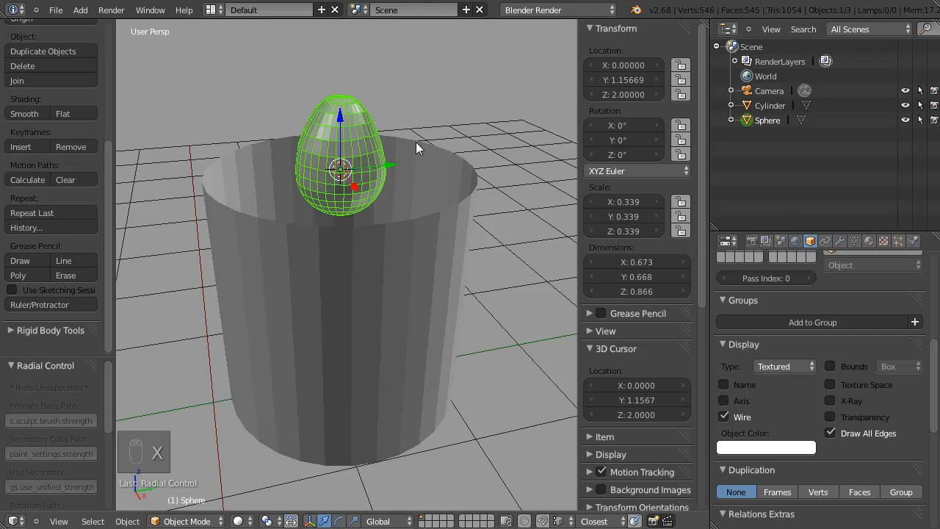
key(x)
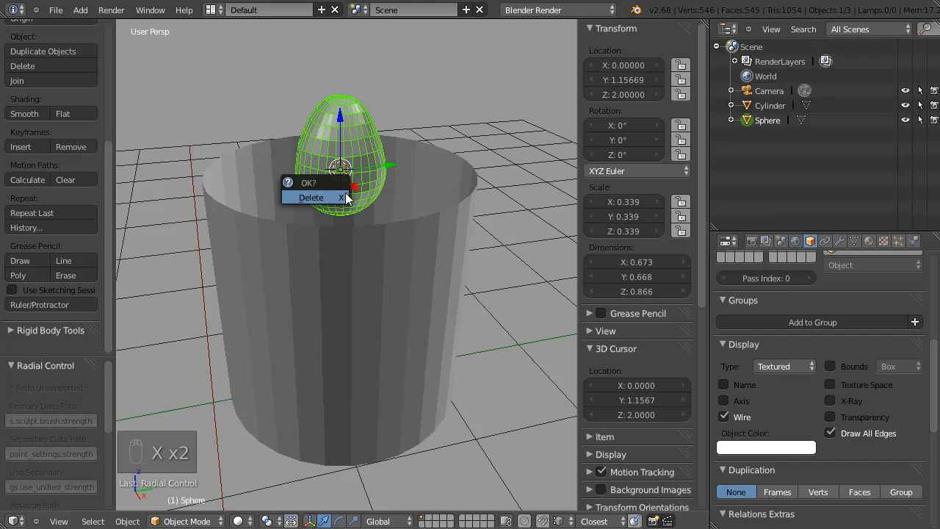
click(308, 196)
Select the cylinder and switch it to Edit Mode.
right_click(277, 273)
middle_drag(278, 272, 380, 187)
scroll(304, 213, down, 3)
middle_drag(304, 215, 473, 286)
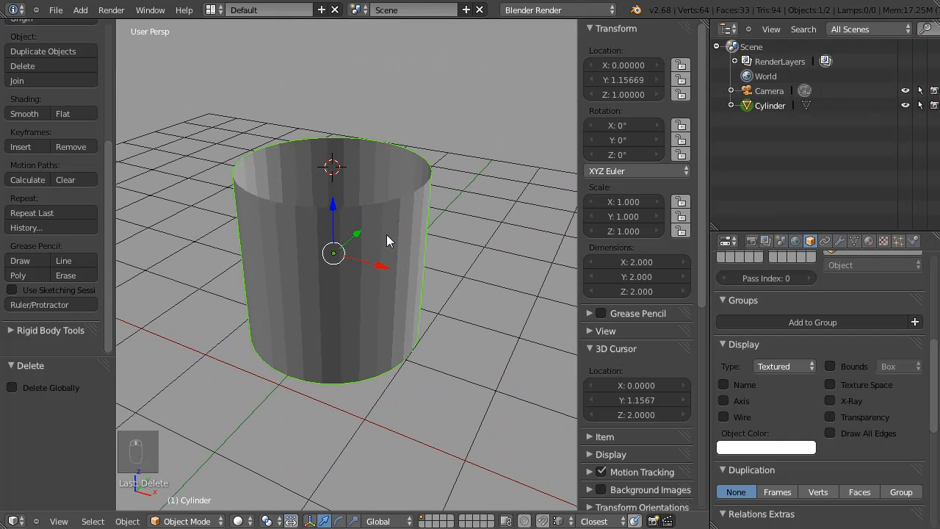
key(Tab)
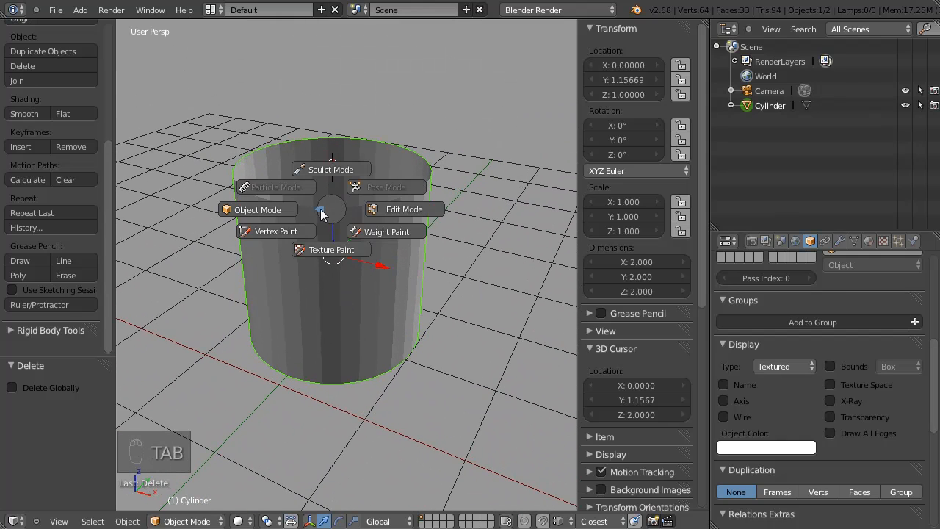
click(392, 210)
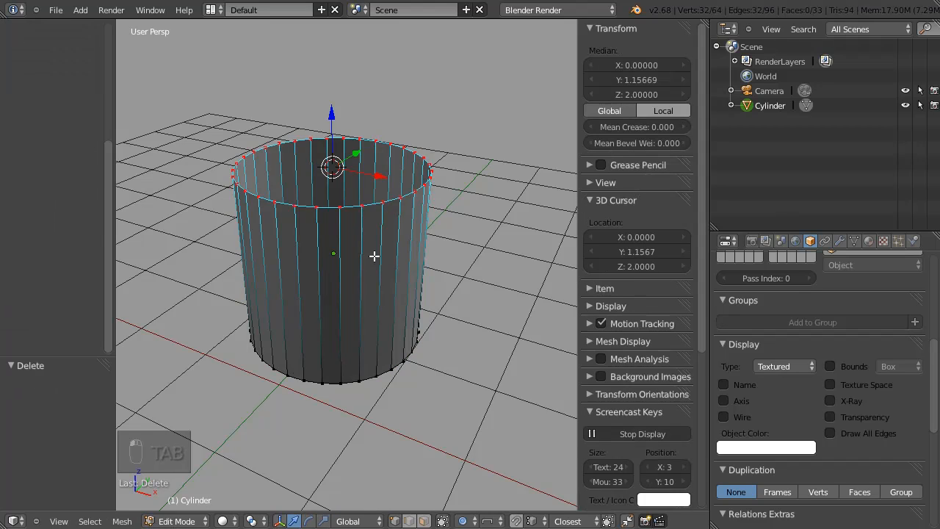
Select a single vertex on the cylinder's front rim, then switch to edge selection and select one rim edge.
scroll(341, 156, up, 4)
right_click(331, 143)
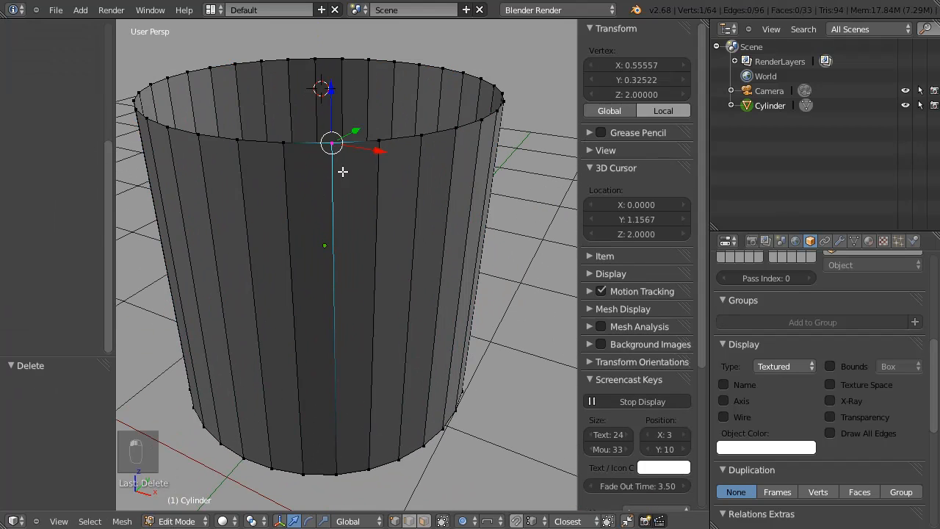
key(ctrl+Tab)
click(376, 110)
right_click(400, 138)
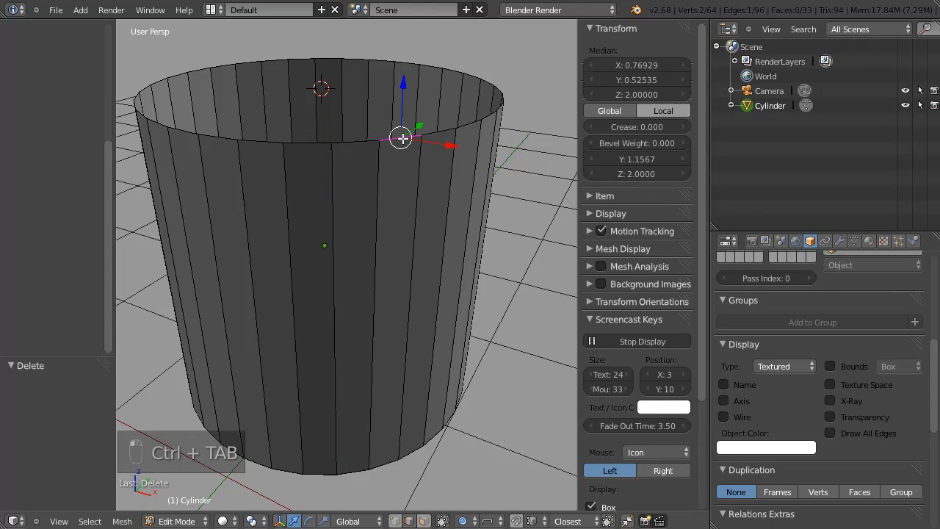
Switch to face selection and select one side face of the cylinder.
key(ctrl+Tab)
click(463, 172)
right_click(380, 308)
middle_drag(380, 309, 369, 153)
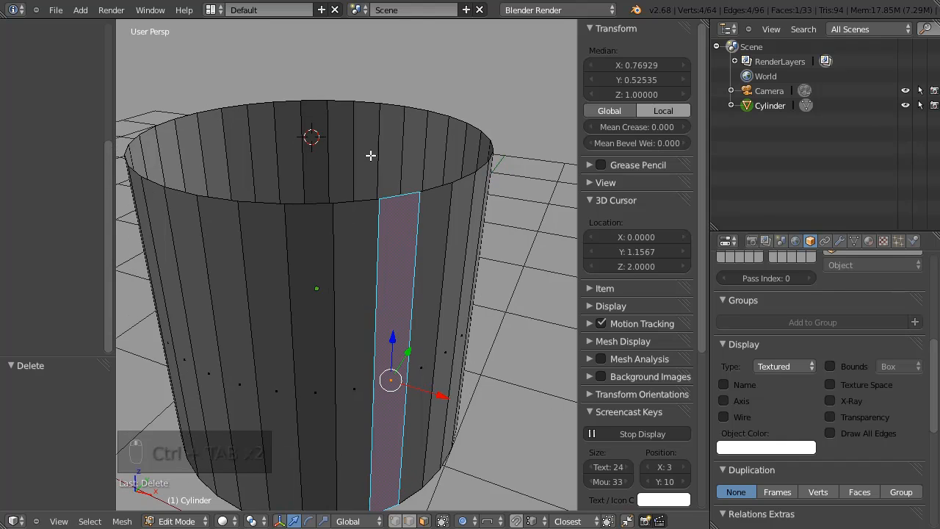
Try Pick Shortest Path on the cylinder's side faces, also inverting the selection and inverting it back.
ctrl+right_click(390, 301)
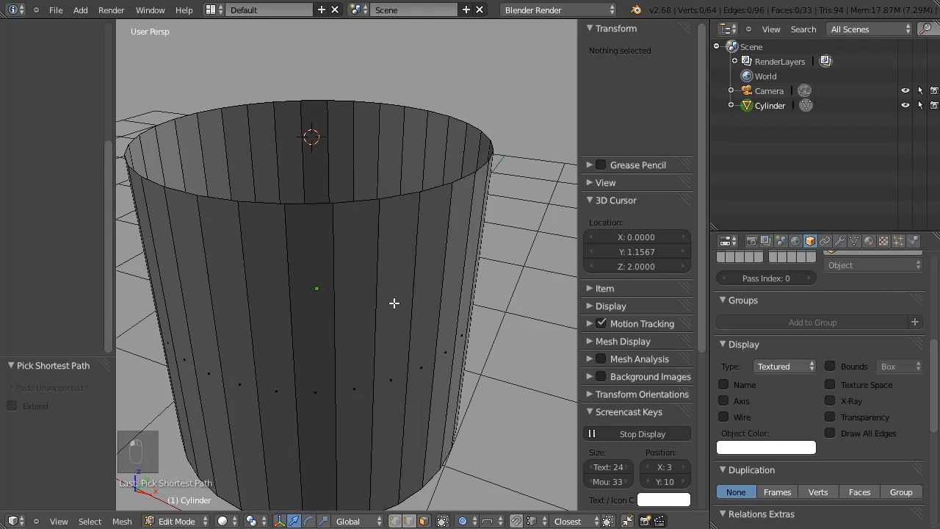
ctrl+right_click(399, 368)
ctrl+middle_drag(384, 404, 342, 173)
key(ctrl+i)
key(ctrl+i)
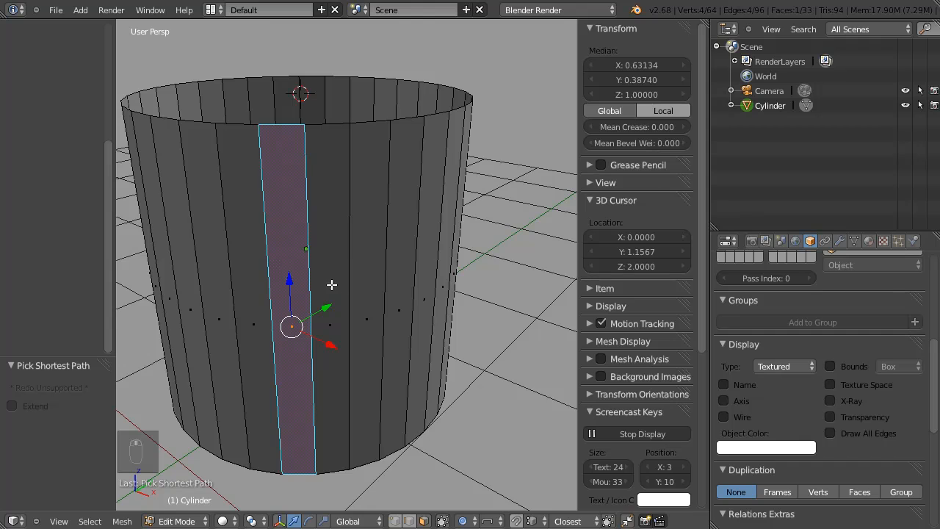
ctrl+right_click(349, 279)
middle_drag(336, 296, 389, 268)
Switch to edge selection, select the edge loop around the cylinder's upper rim, and then select a single vertical side edge.
key(ctrl+Tab)
click(346, 95)
alt+right_click(356, 132)
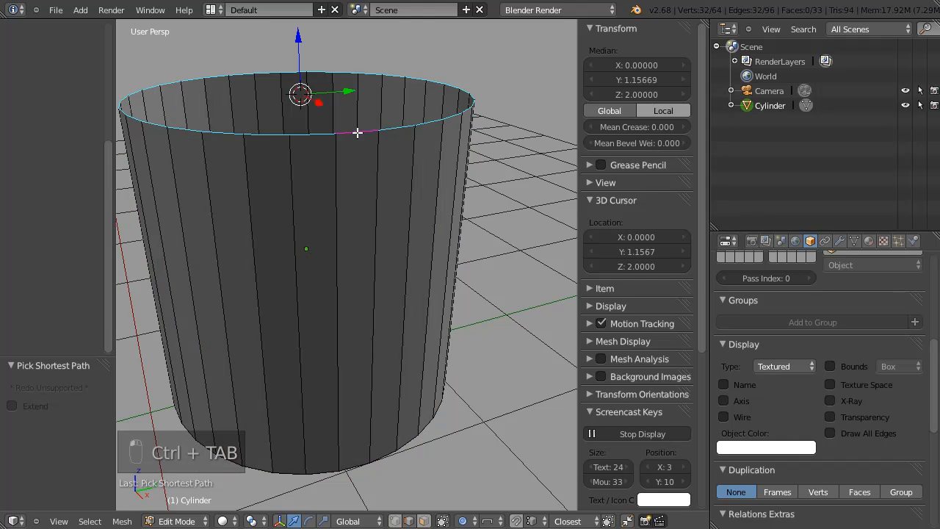
shift+right_click(376, 236)
right_click(378, 249)
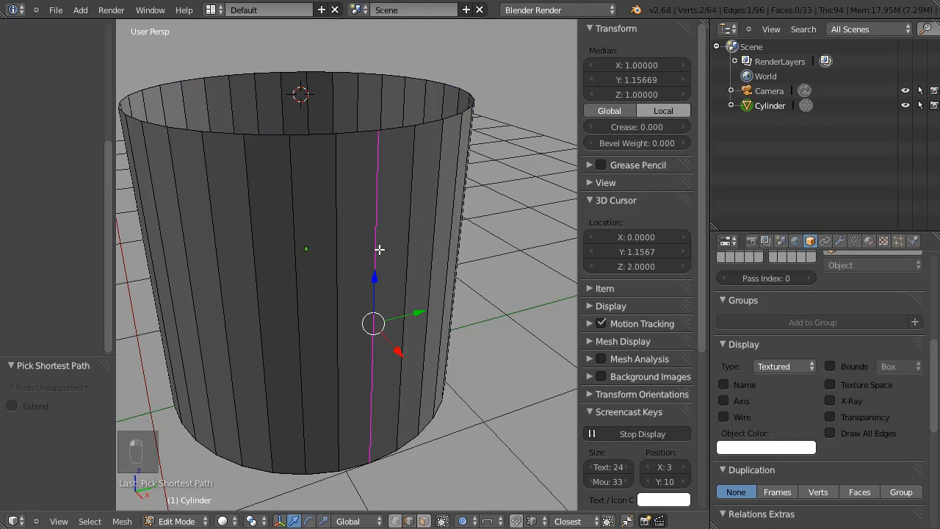
Select a vertical side edge and extend it to the edge ring around the cylinder, repeating this from another edge.
right_click(336, 256)
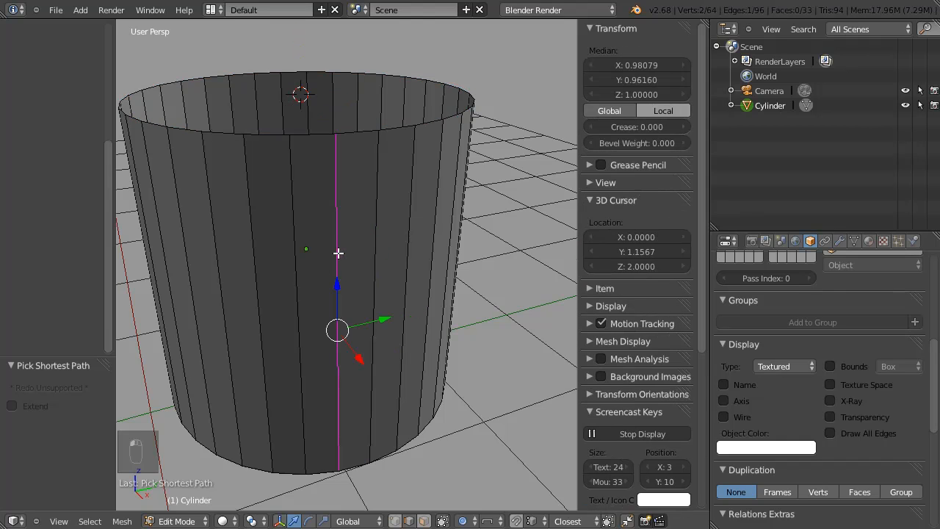
ctrl+alt+right_click(337, 252)
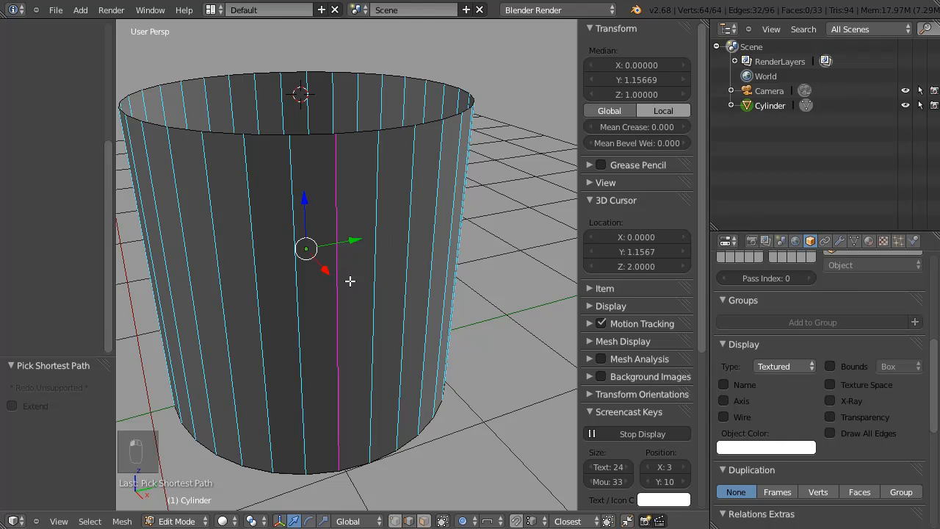
middle_drag(384, 245, 268, 225)
middle_drag(291, 273, 336, 289)
right_click(303, 406)
ctrl+alt+right_click(331, 307)
middle_drag(457, 262, 348, 225)
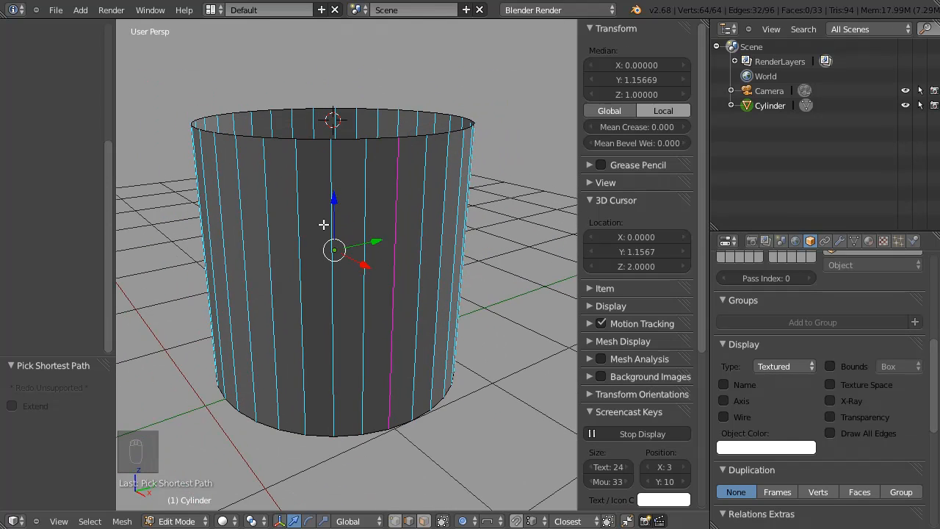
Select the cylinder's entire mesh and bring up the Specials editing commands.
right_click(367, 198)
middle_drag(465, 225, 410, 211)
key(a)
key(a)
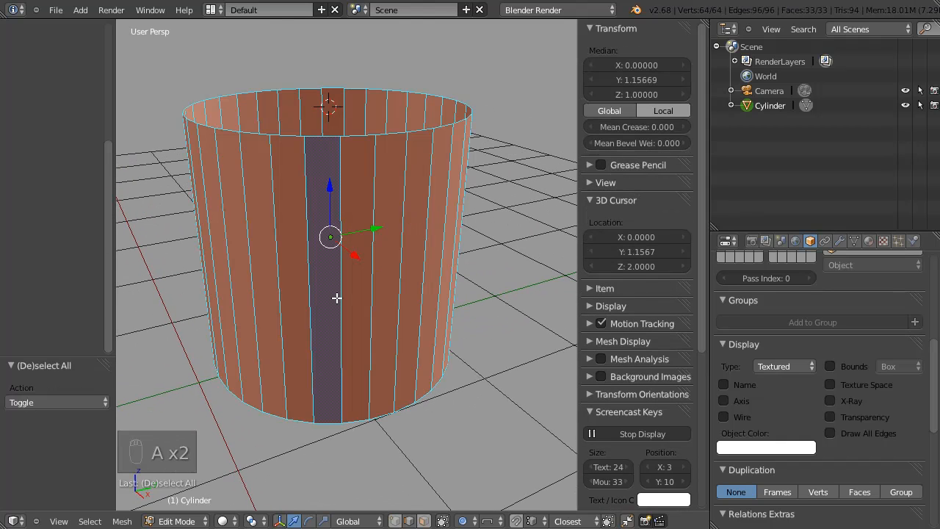
key(w)
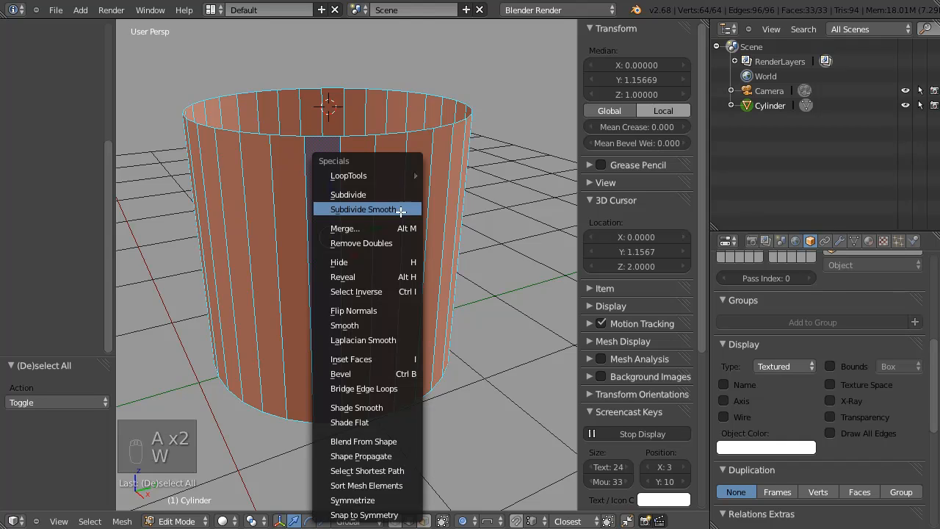
Try subdividing the whole cylinder mesh with one cut and undo the subdivision.
click(353, 193)
middle_drag(319, 250, 350, 192)
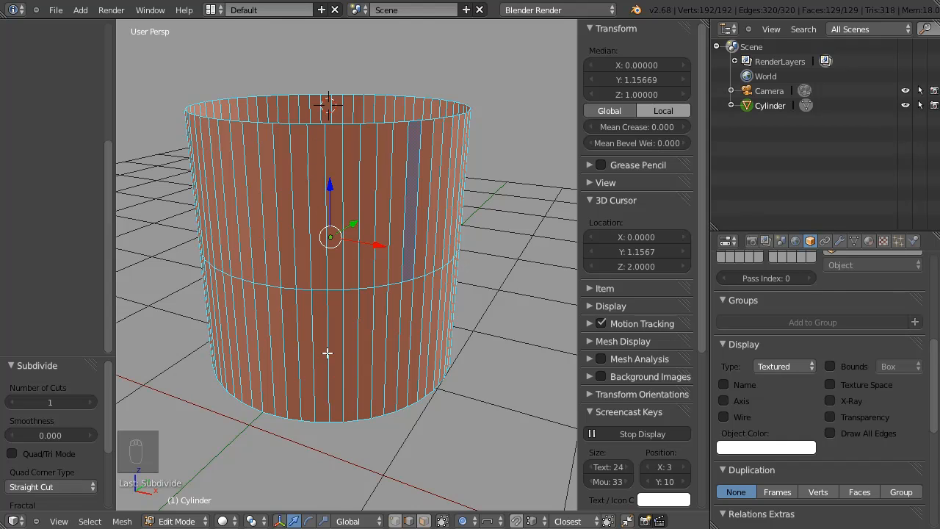
key(ctrl+z)
middle_drag(405, 162, 342, 224)
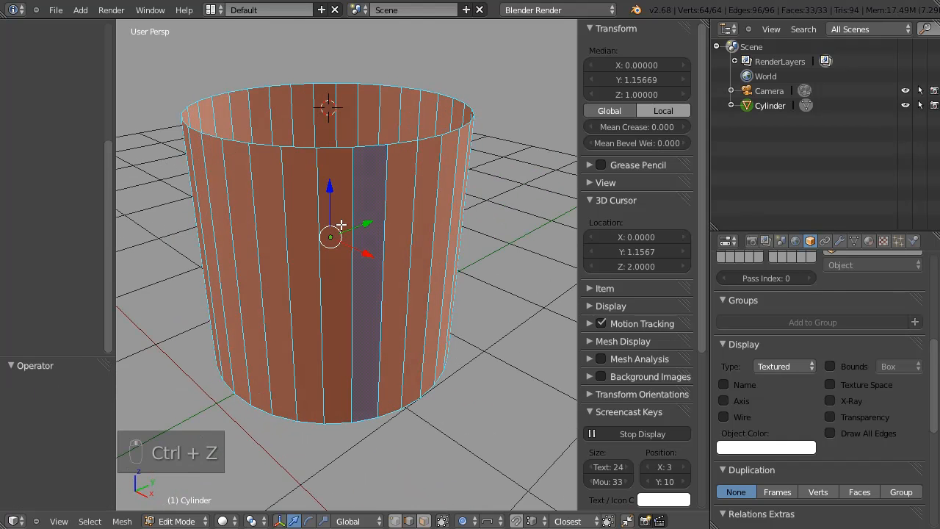
Try adding three horizontal loop cuts around the cylinder wall and undo them.
key(ctrl+r)
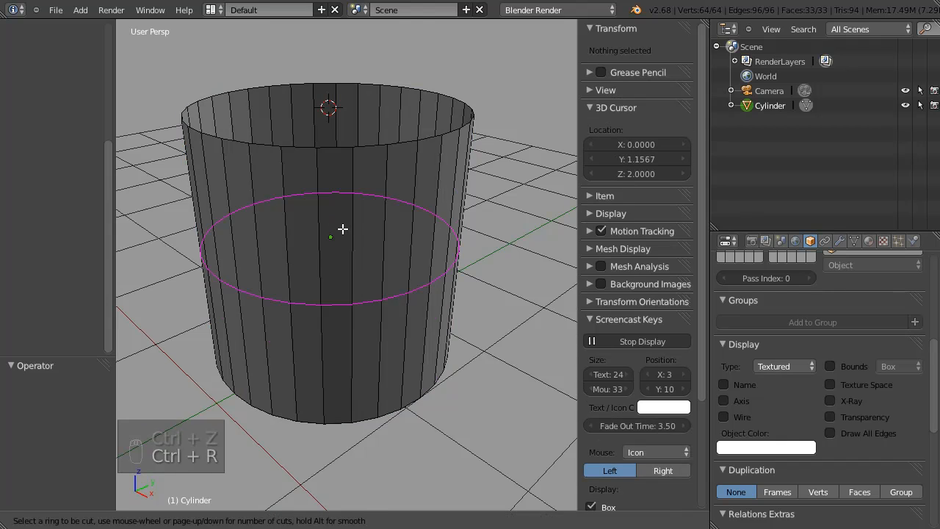
scroll(342, 227, up, 5)
scroll(345, 264, down, 4)
scroll(345, 222, up, 3)
scroll(346, 225, down, 2)
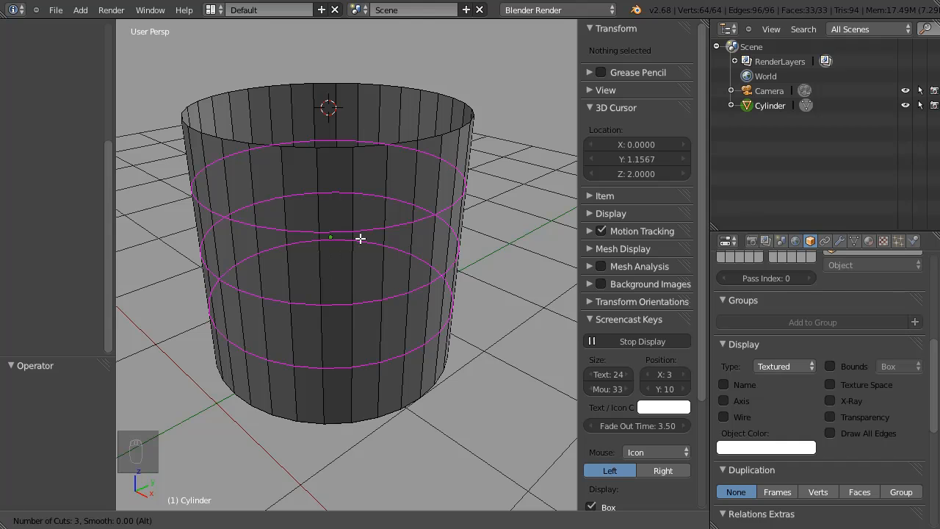
click(353, 240)
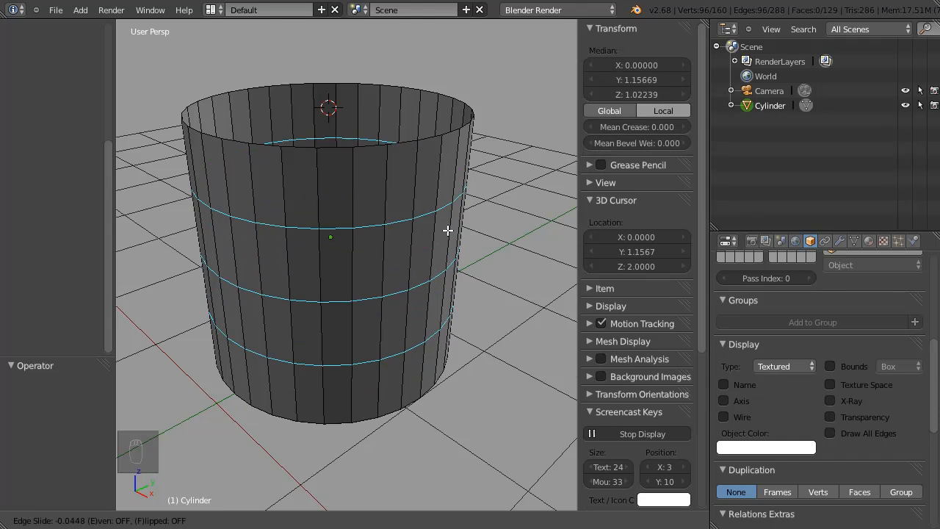
right_click(456, 136)
middle_drag(456, 137, 434, 214)
key(ctrl+z)
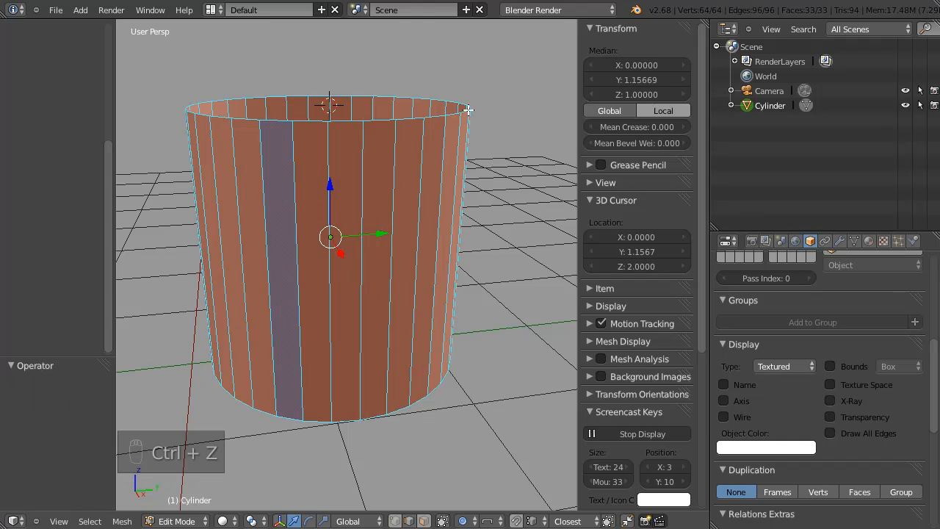
Add three evenly spaced horizontal loop cuts around the cylinder wall, without any edge slide.
key(r)
right_click(367, 260)
key(ctrl+r)
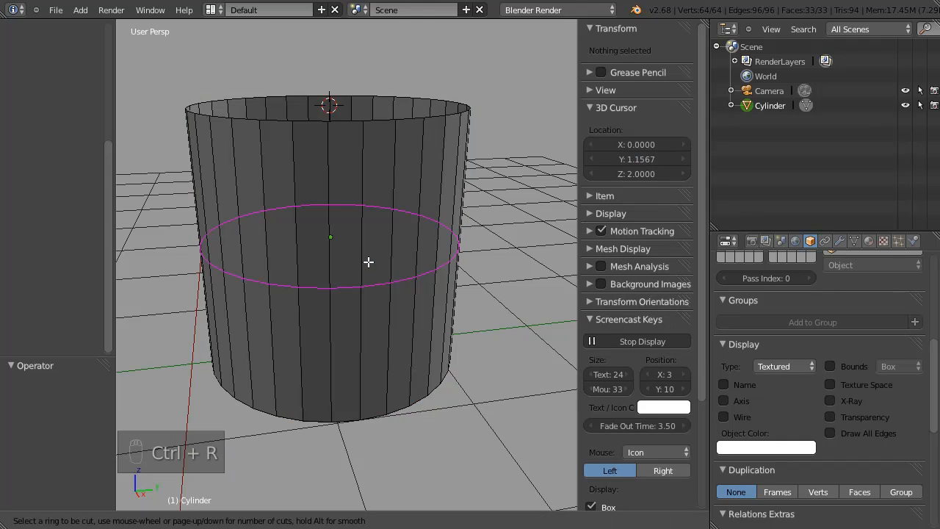
scroll(365, 261, up, 2)
click(372, 254)
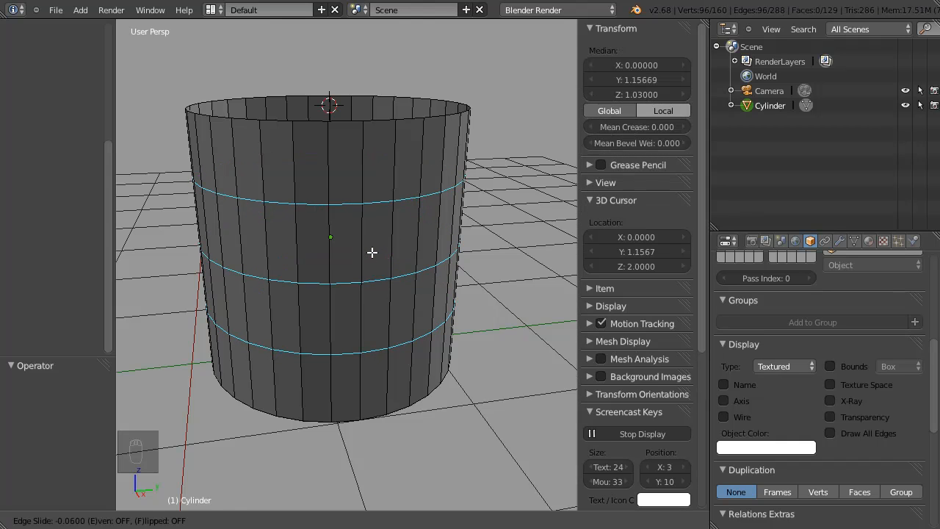
right_click(372, 253)
middle_drag(367, 260, 381, 152)
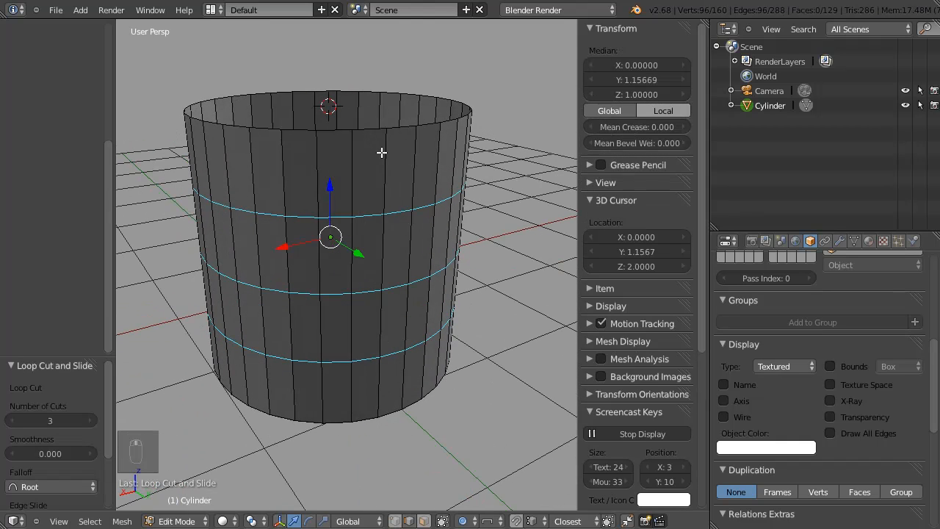
Add a single horizontal loop cut in the uppermost band and slide it up to just below the top rim.
key(ctrl+r)
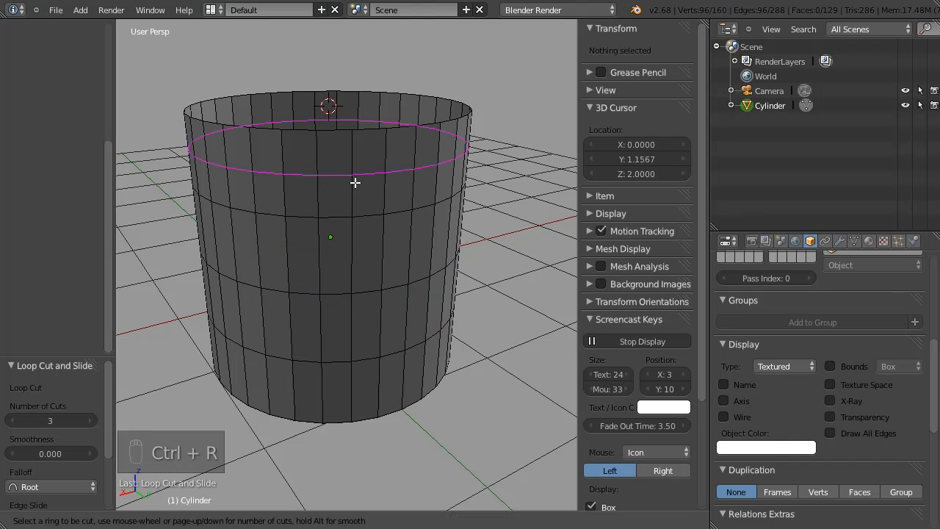
click(354, 185)
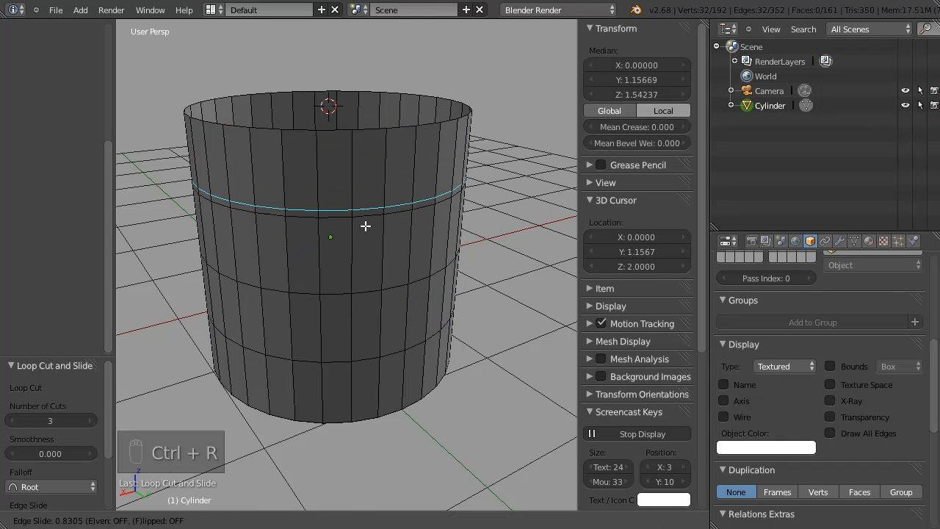
click(360, 145)
middle_drag(363, 144, 386, 183)
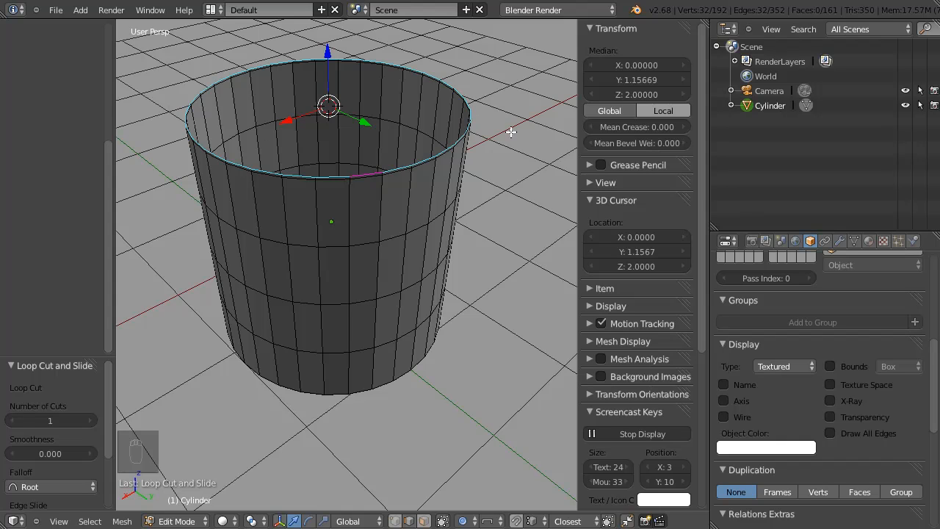
Extrude the cylinder's top rim edge loop in place, leaving the new edges at the rim's height and size.
key(e)
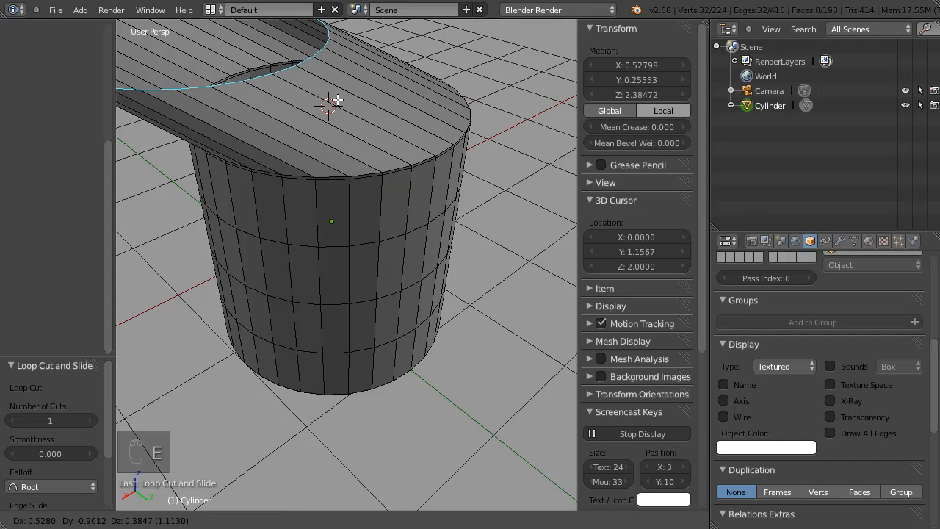
key(z)
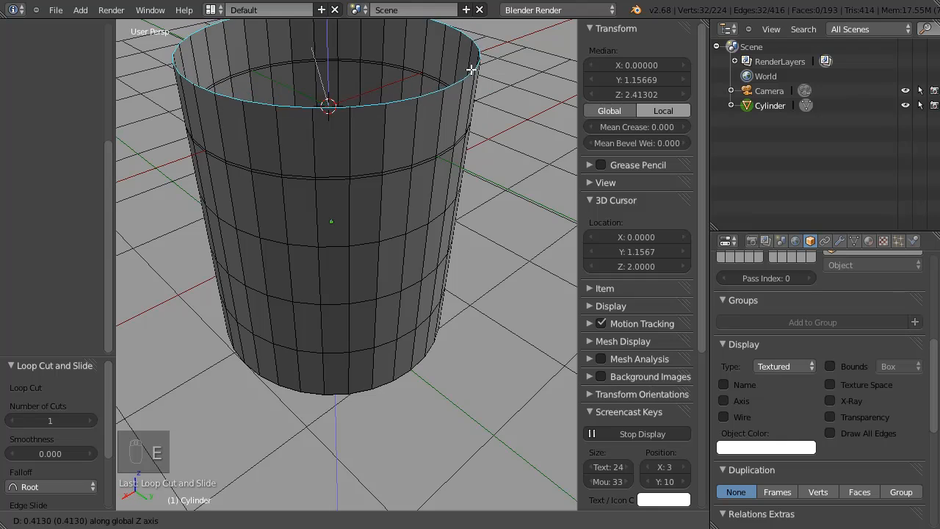
click(472, 67)
key(s)
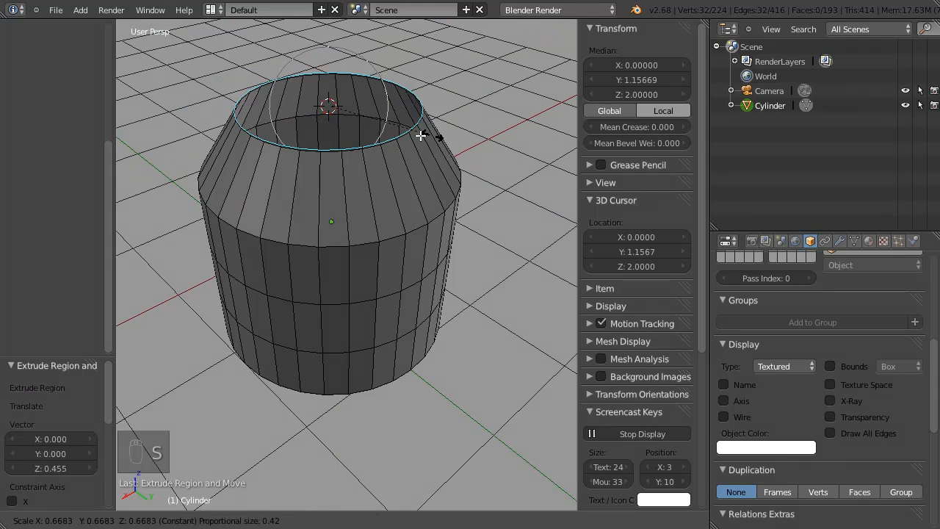
right_click(427, 137)
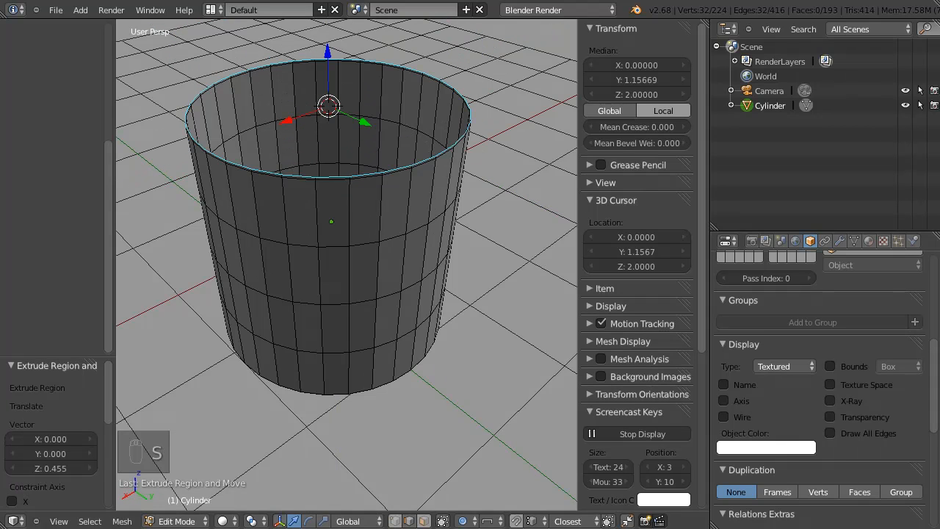
Disable proportional editing and scale the extruded rim loop inward to about 0.543.
click(463, 520)
click(487, 507)
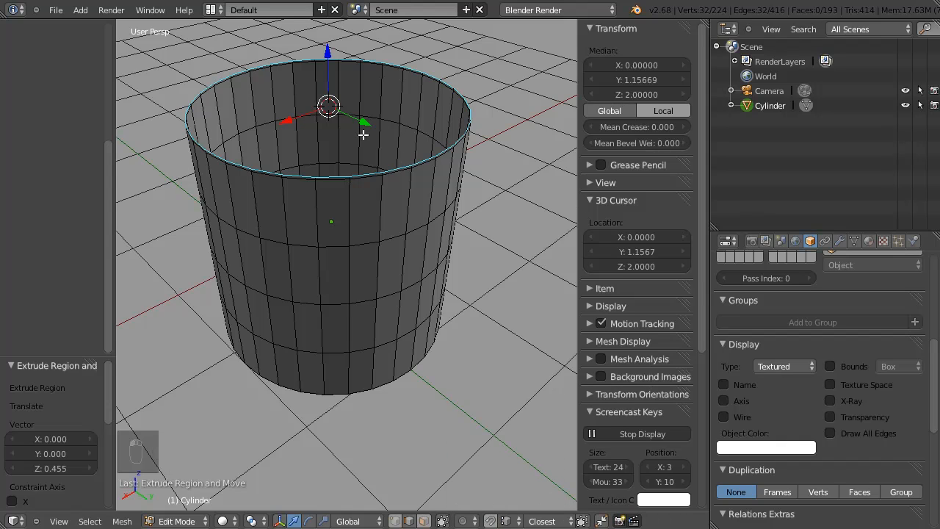
key(s)
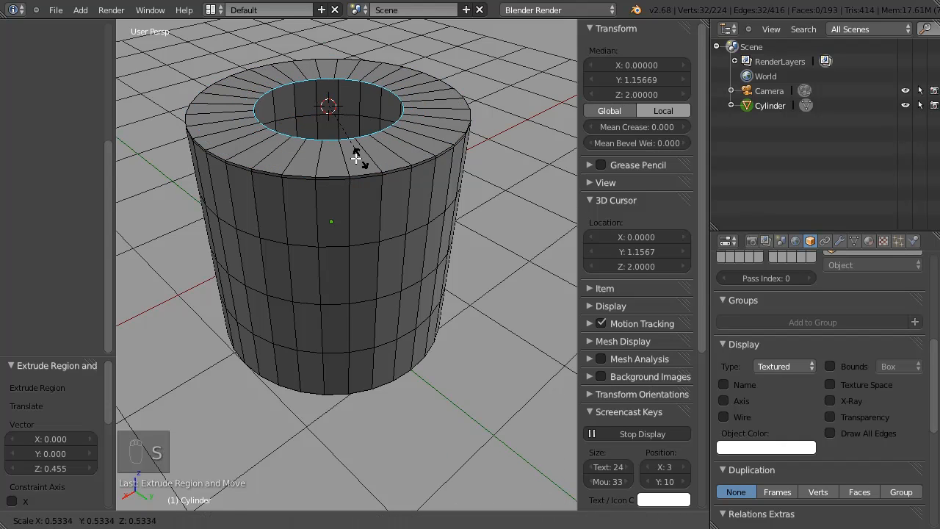
click(311, 189)
middle_drag(311, 189, 333, 178)
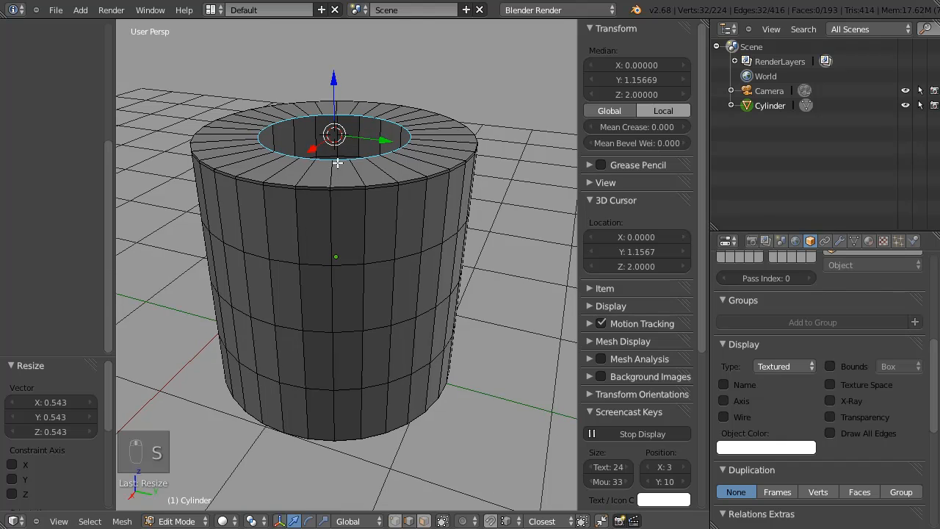
Add a Subdivision Surface modifier to the cylinder at level 3.
key(ctrl+1)
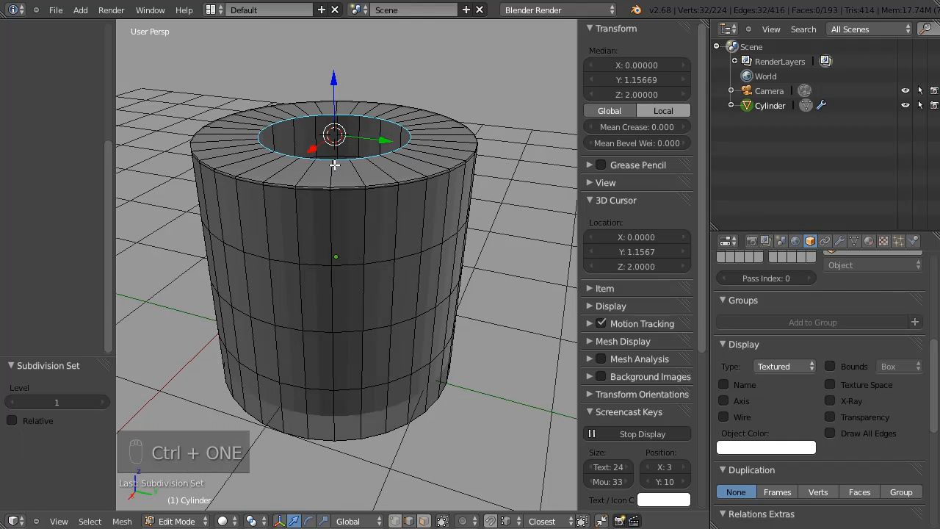
key(ctrl+2)
key(ctrl+3)
middle_drag(334, 165, 363, 306)
middle_drag(400, 409, 378, 316)
Make the Subdivision Surface modifier adjust the edit cage to its result and inspect the cylinder's underside.
click(839, 241)
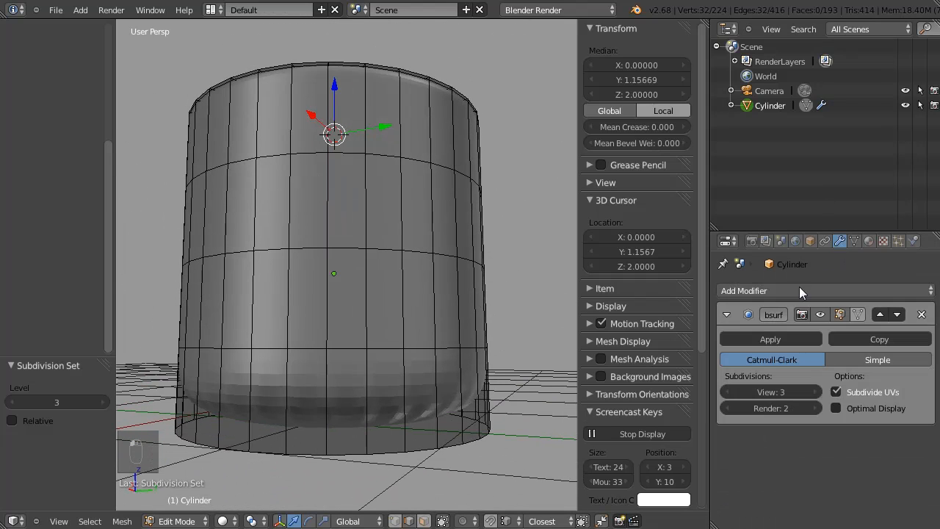
click(857, 315)
middle_drag(338, 287, 464, 292)
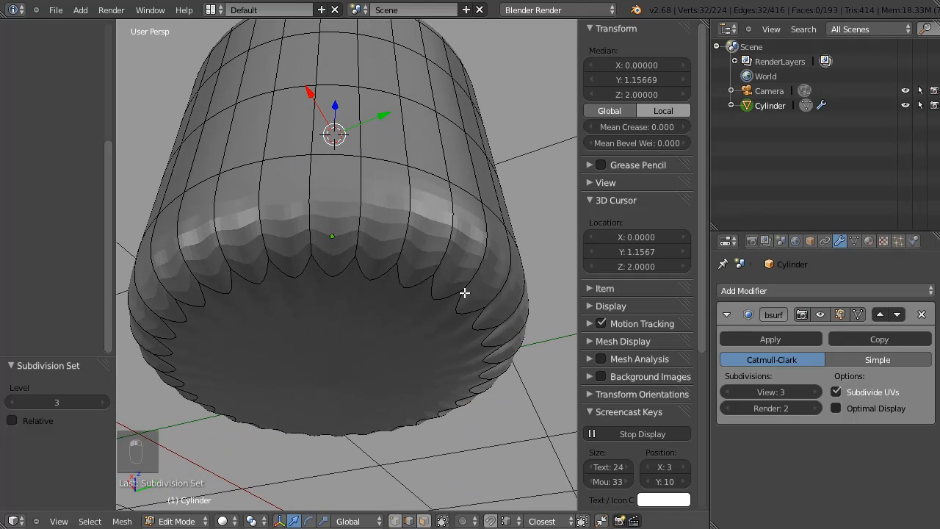
middle_drag(367, 213, 426, 213)
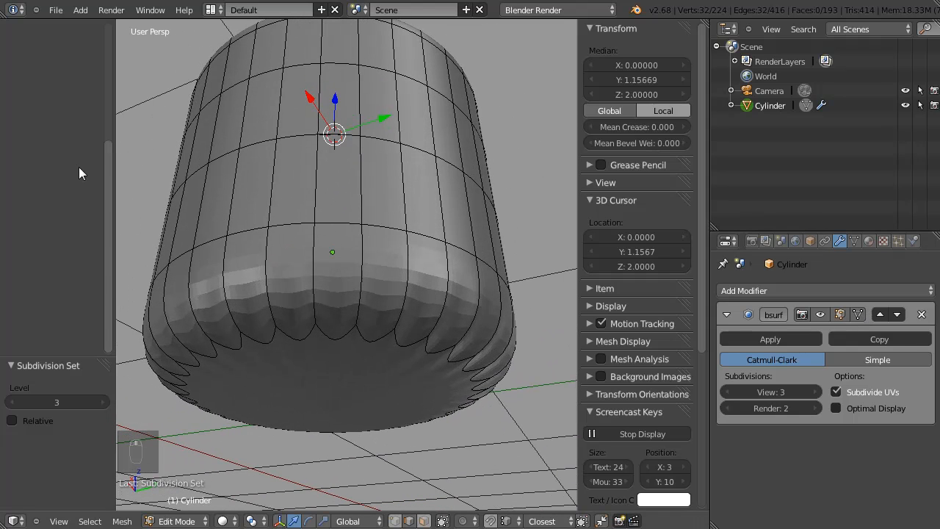
Apply Shade Smooth to the current mesh selection.
drag(112, 190, 110, 33)
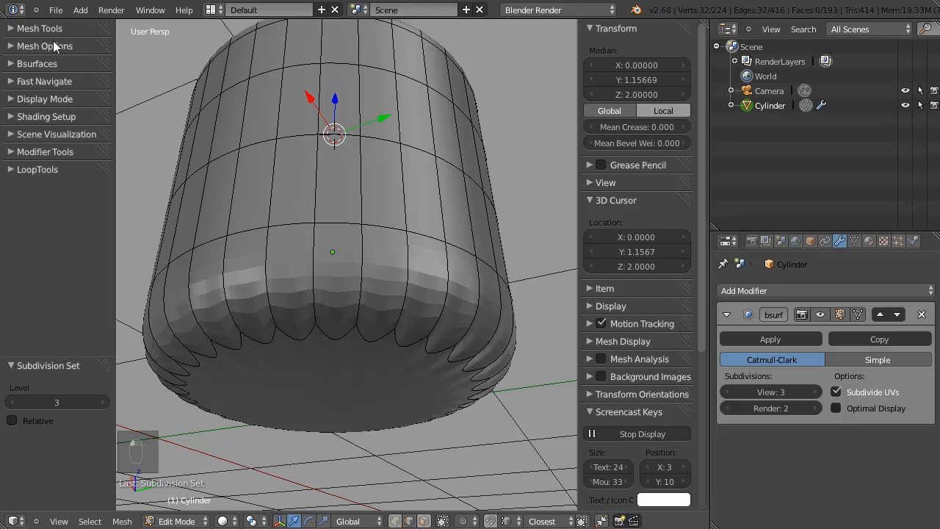
click(33, 27)
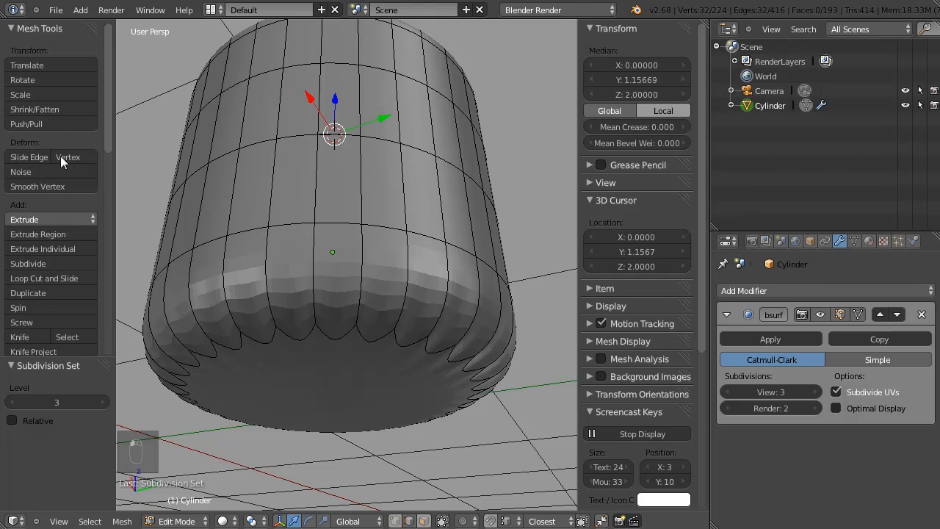
click(40, 31)
click(35, 43)
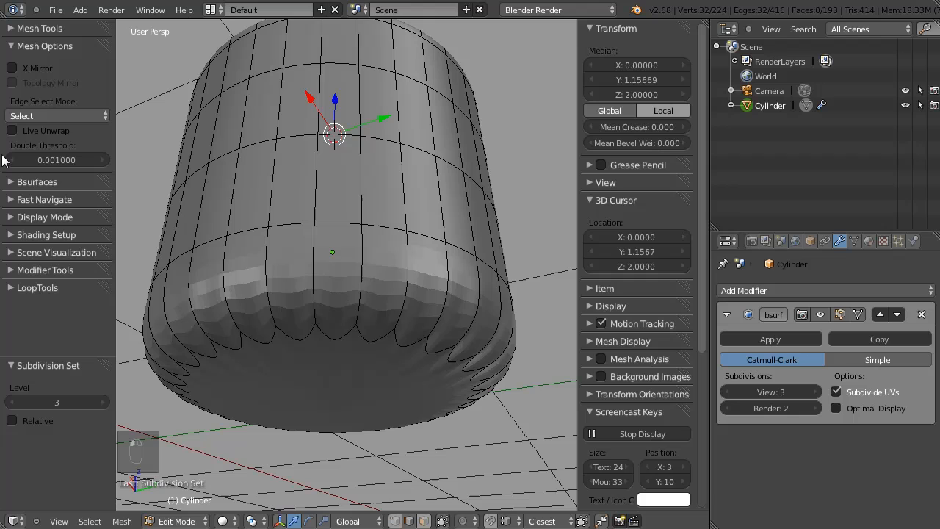
click(47, 28)
drag(109, 135, 108, 92)
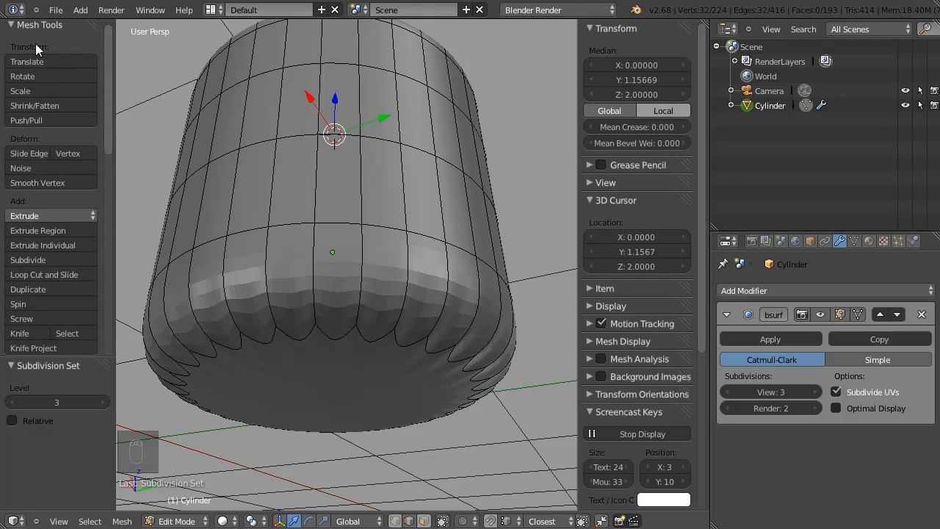
mouse_move(108, 124)
mouse_down()
mouse_move(112, 226)
mouse_move(35, 248)
mouse_up()
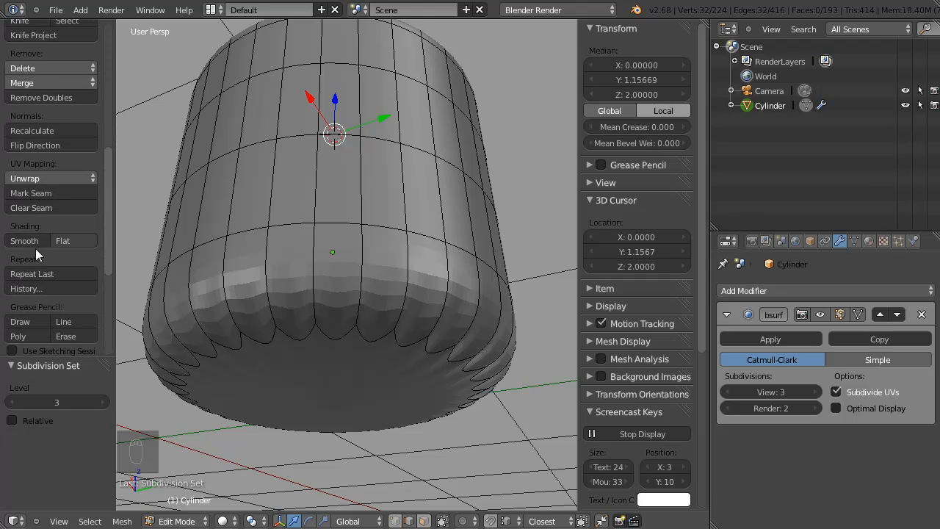
click(41, 240)
middle_drag(400, 229, 361, 251)
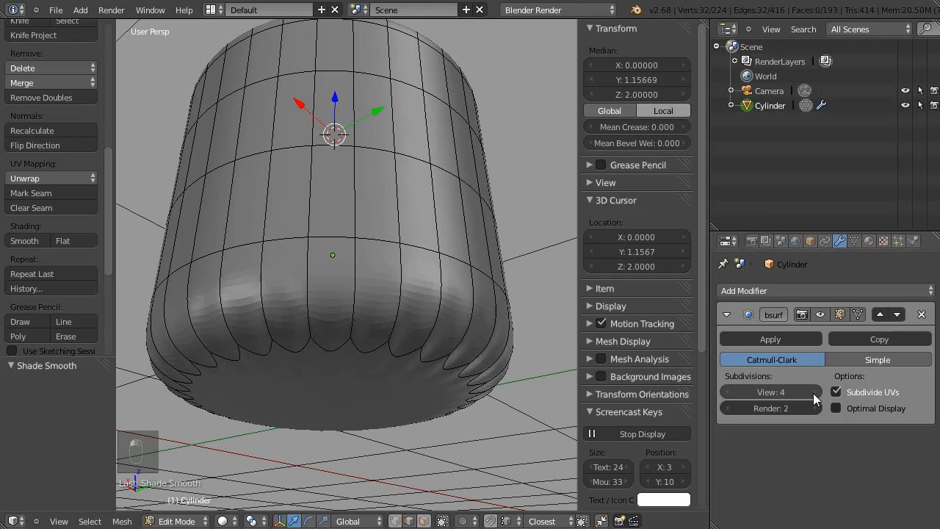
Compare viewport subdivision levels 1 and 2 on the modifier, and leave the level at 0.
click(732, 390)
click(734, 395)
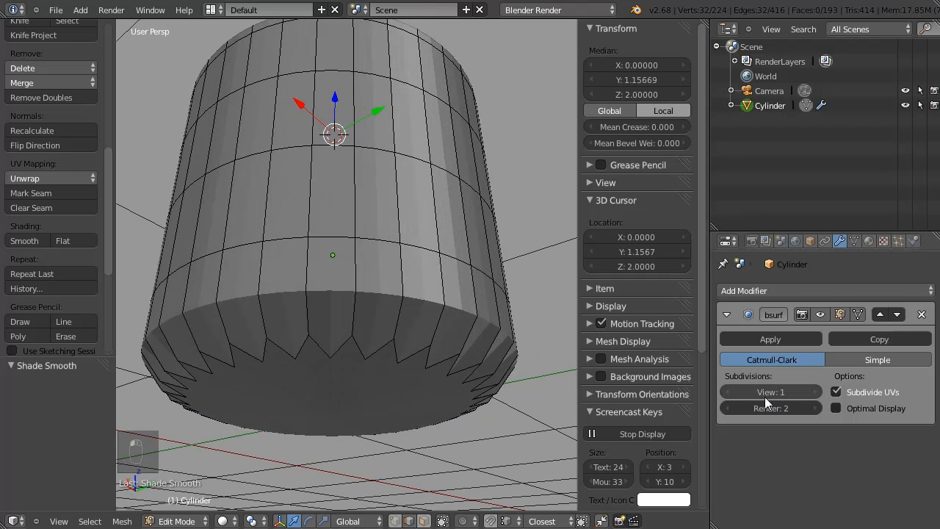
click(812, 392)
middle_drag(514, 235, 369, 212)
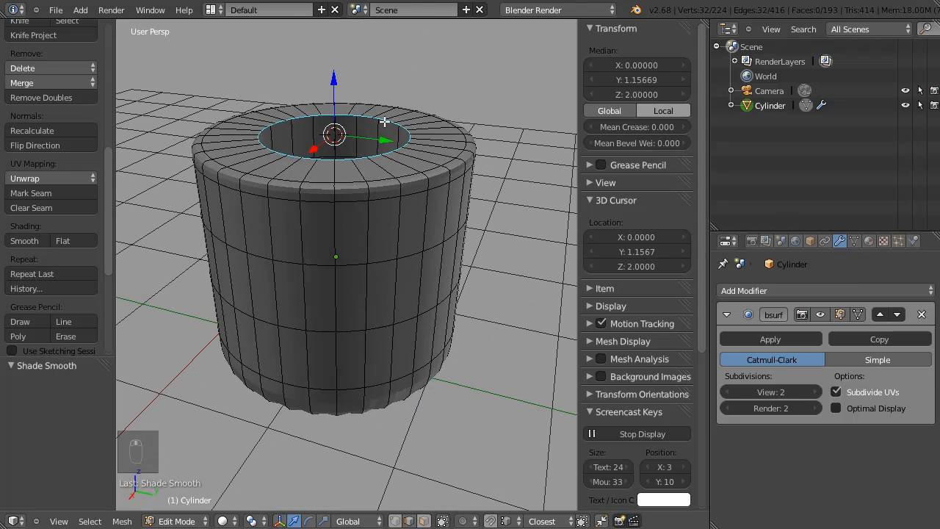
key(ctrl+0)
Add a horizontal loop cut in the lowest band and slide it down to just above the bottom edge.
middle_drag(415, 316, 343, 353)
key(ctrl+r)
key(ctrl+r)
click(376, 396)
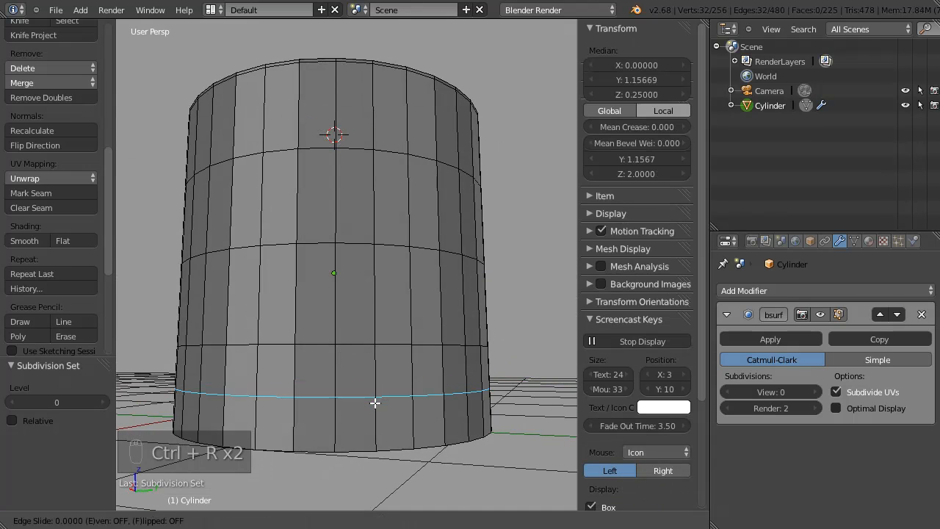
click(378, 450)
middle_drag(378, 450, 399, 372)
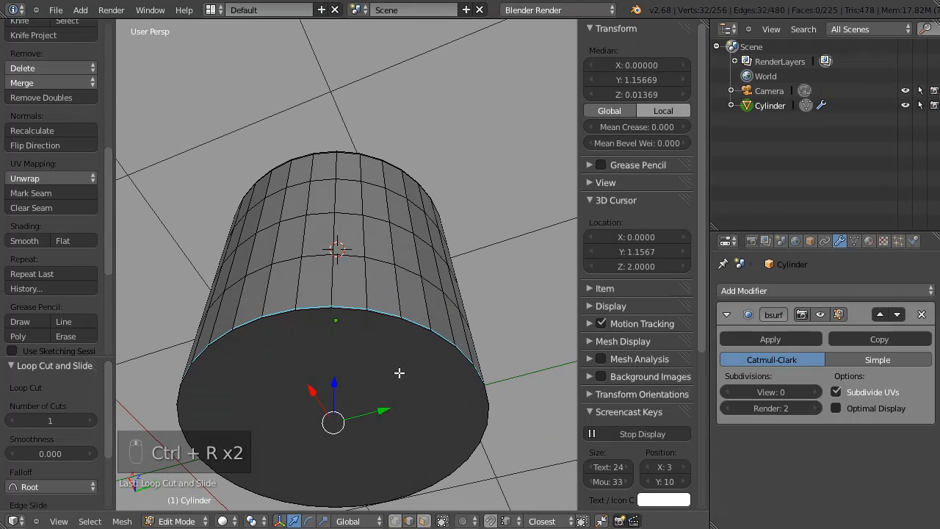
Switch to face select mode and select the cylinder's large bottom face.
middle_drag(353, 343, 372, 302)
key(ctrl+Tab)
click(440, 301)
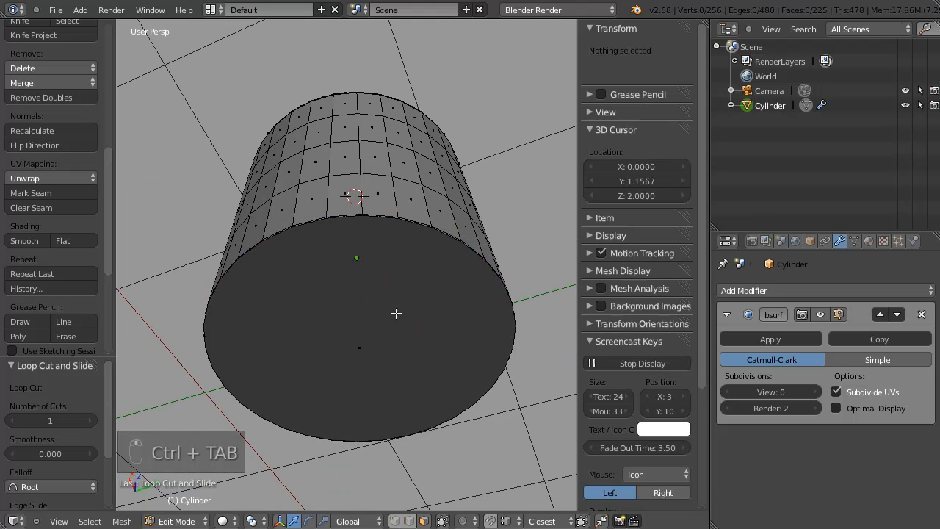
right_click(396, 312)
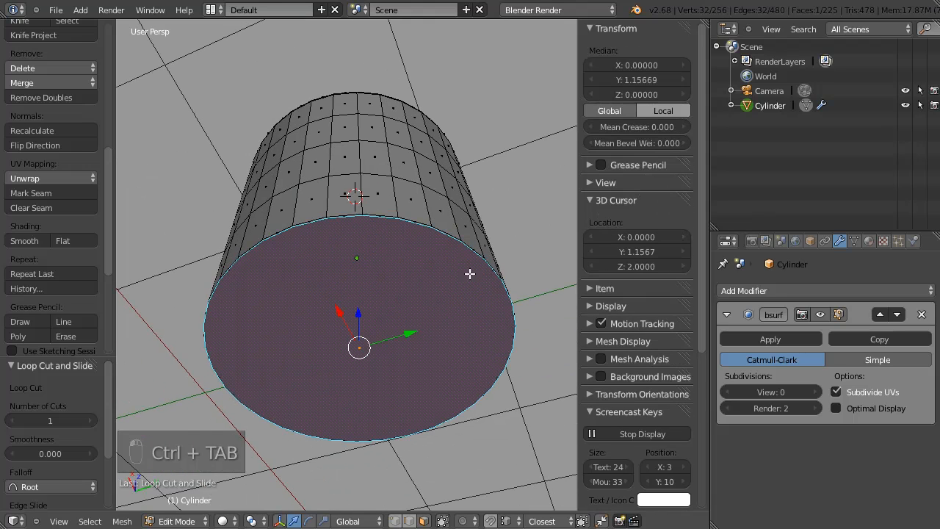
key(e)
key(s)
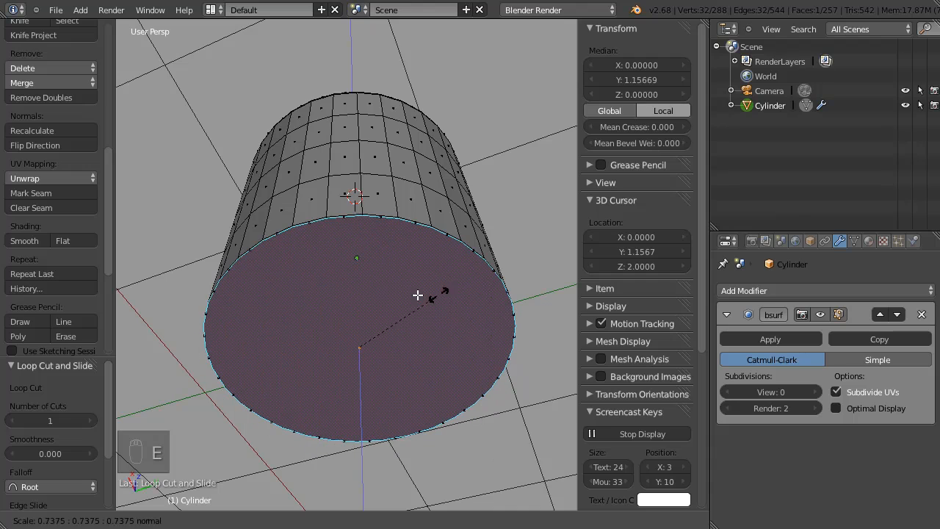
right_click(373, 337)
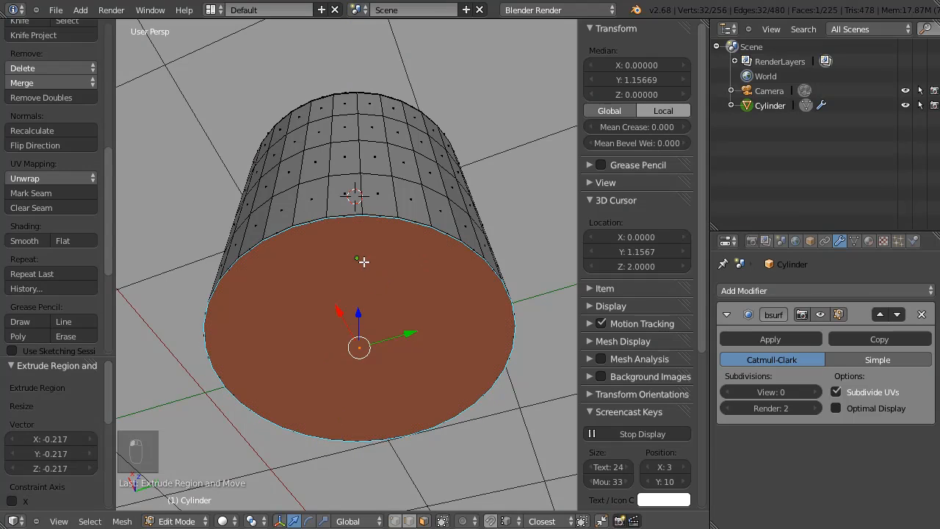
key(ctrl+z)
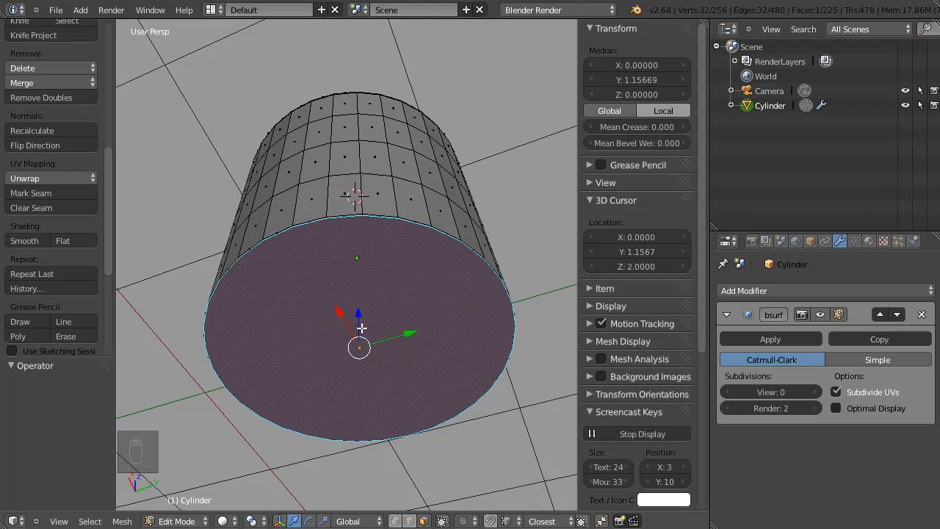
Inset the bottom face by about 0.306 with Select Outer off, and scale the inner face up by about 1.34.
key(i)
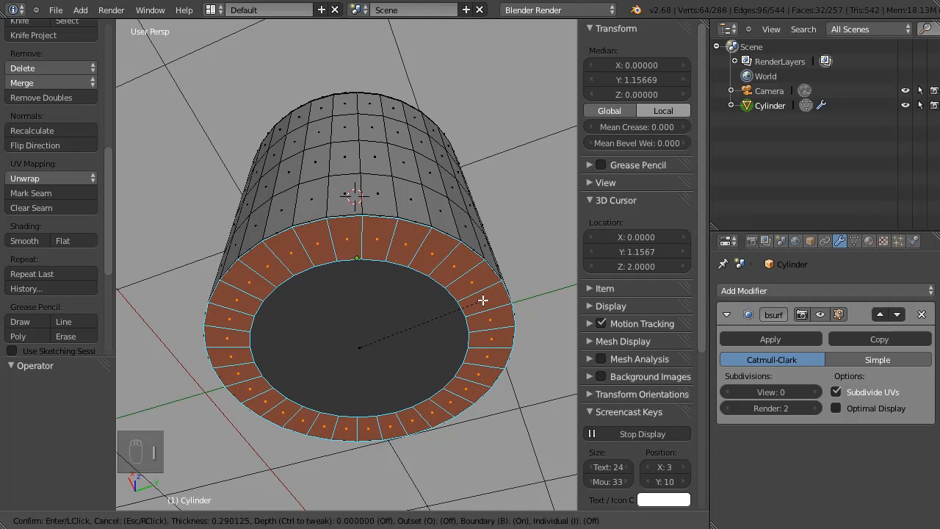
click(483, 301)
drag(66, 356, 65, 248)
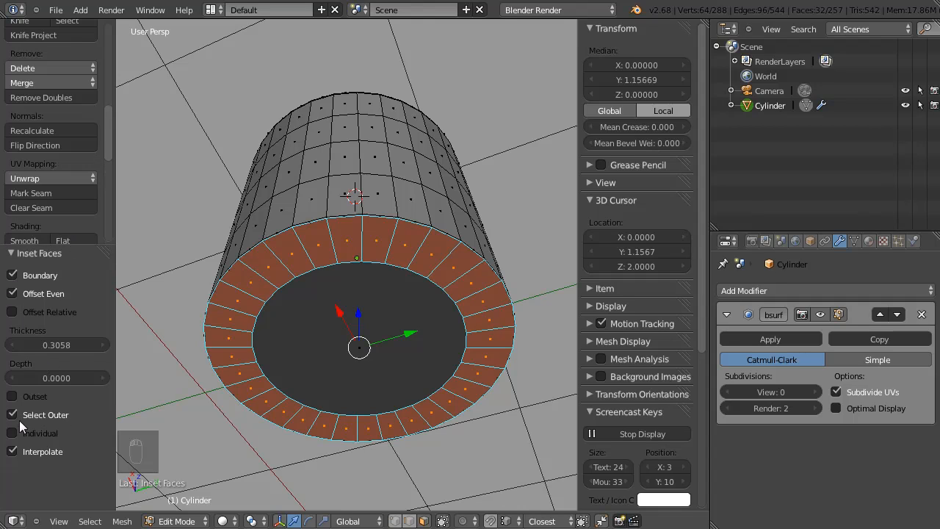
key(F6)
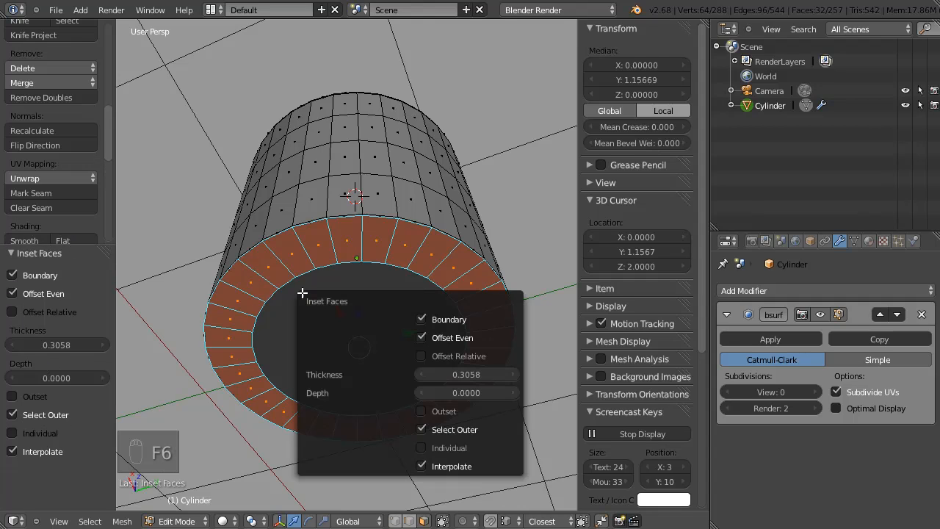
click(422, 433)
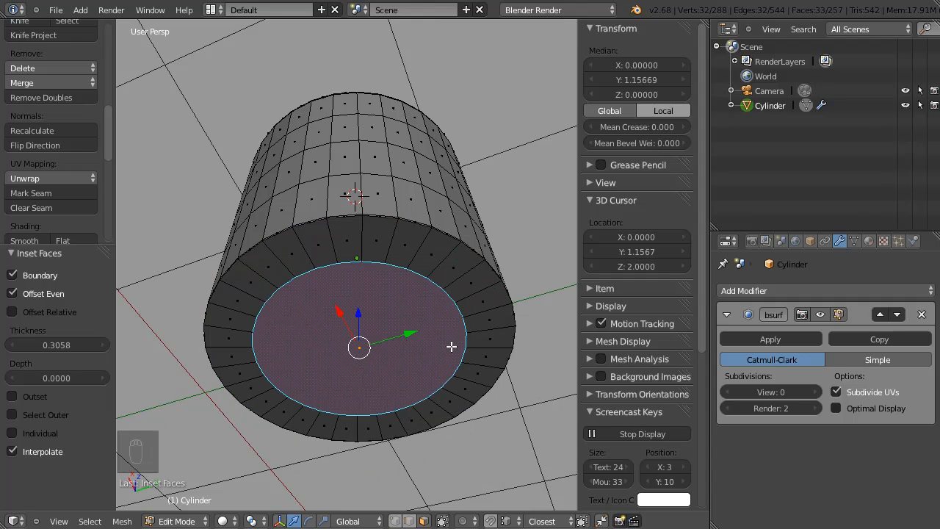
key(s)
click(445, 341)
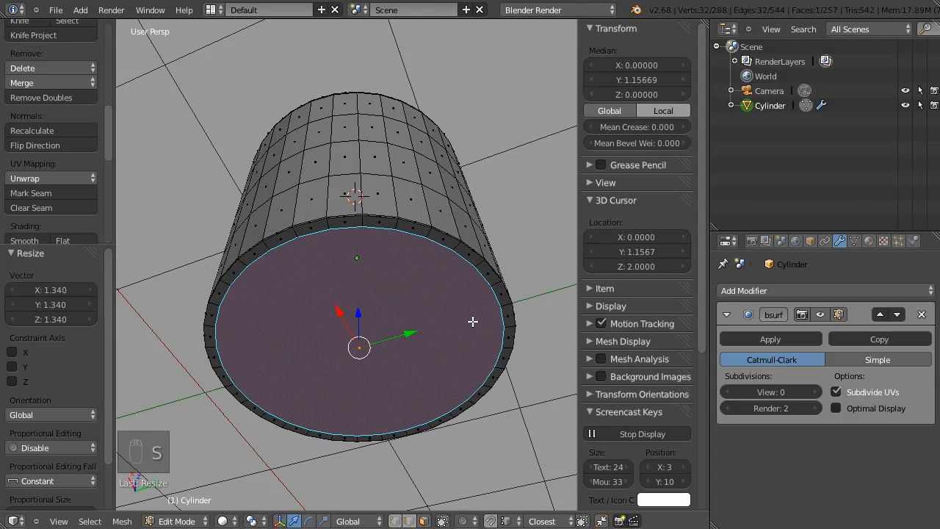
Inset the enlarged bottom face again and extrude the inner face downward about 0.638 as a narrow stem.
key(i)
click(336, 355)
middle_drag(336, 355, 331, 374)
key(e)
click(332, 464)
middle_drag(357, 306, 351, 215)
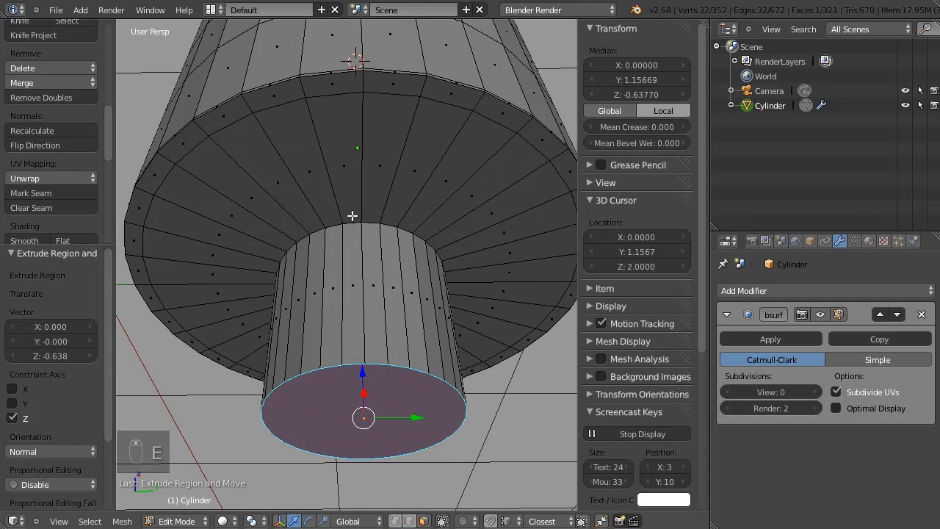
Bevel the edge loop where the narrow stem meets the cylinder's bottom, with 5 segments and an offset of about 0.114.
key(ctrl+Tab)
click(352, 181)
alt+right_click(395, 214)
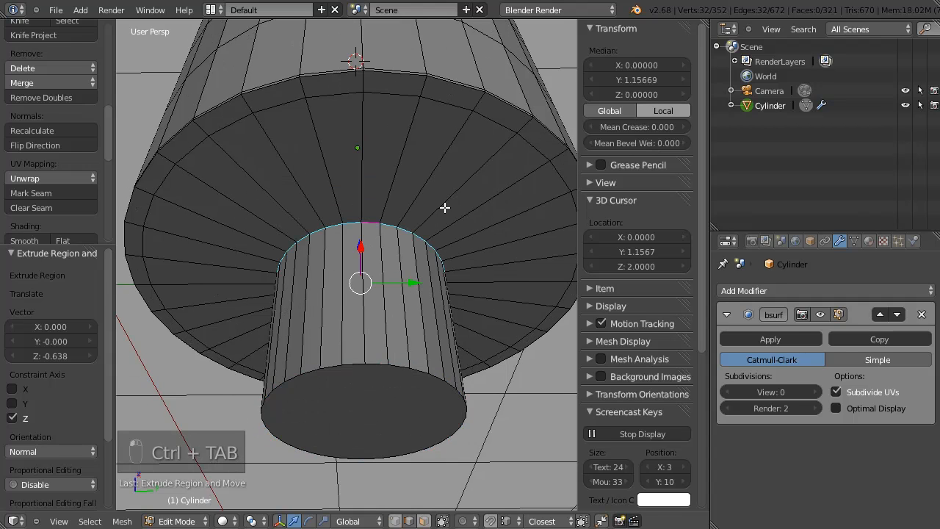
middle_drag(444, 207, 410, 230)
key(ctrl+b)
key(ctrl+b)
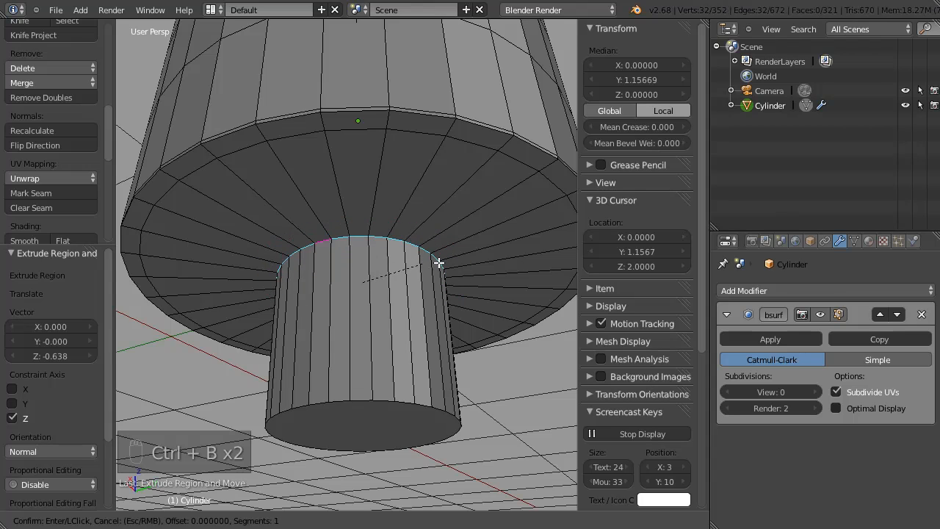
scroll(462, 260, up, 4)
scroll(483, 259, up, 10)
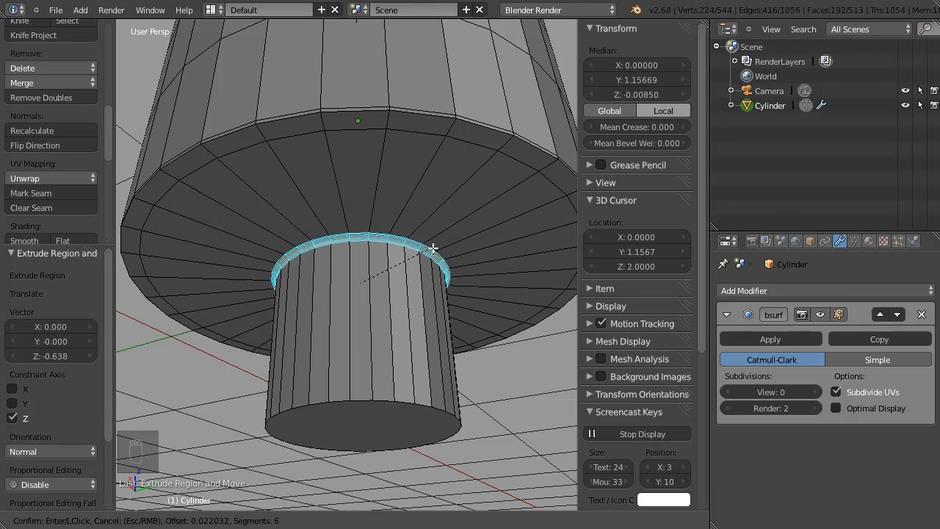
scroll(462, 251, up, 2)
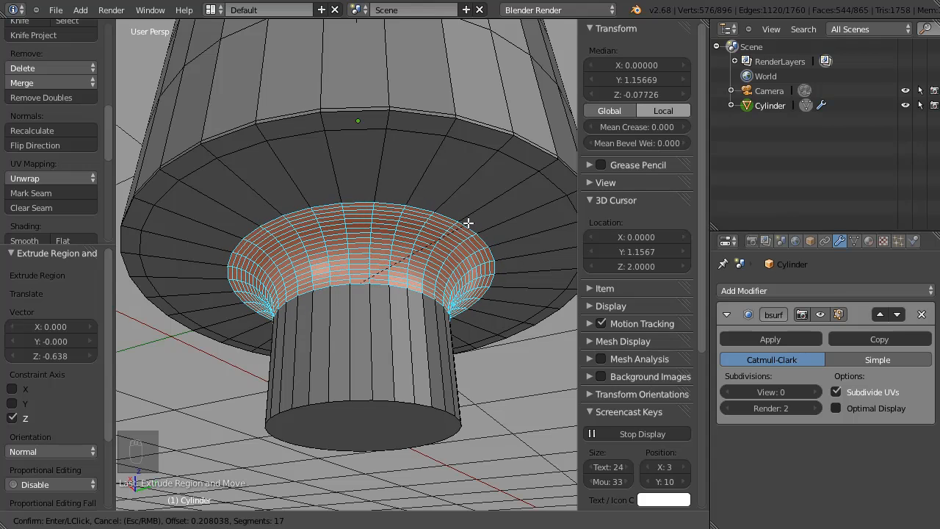
scroll(466, 226, down, 2)
scroll(466, 226, down, 11)
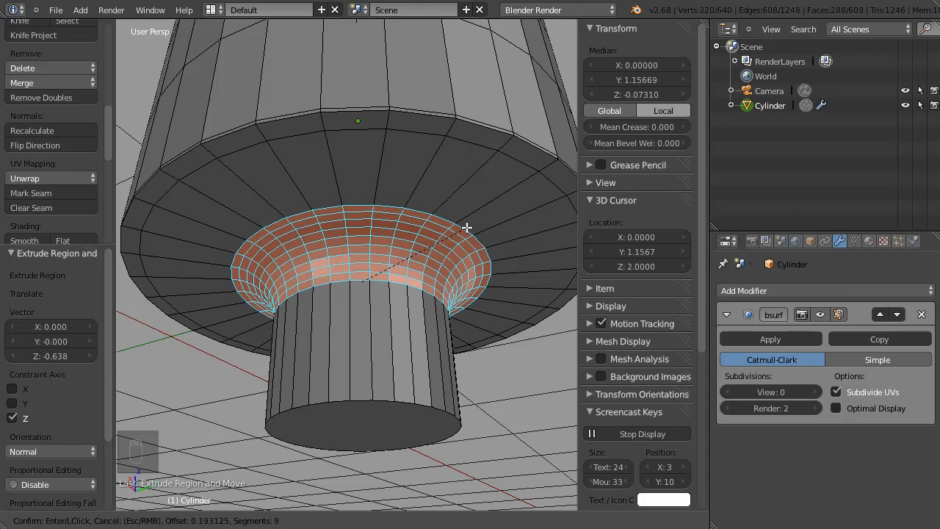
scroll(428, 247, up, 1)
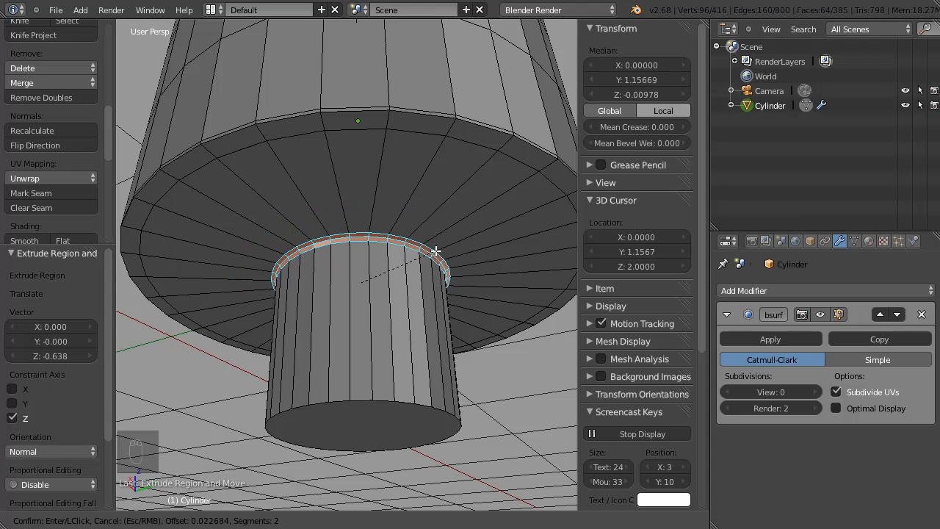
click(489, 235)
middle_drag(342, 241, 320, 245)
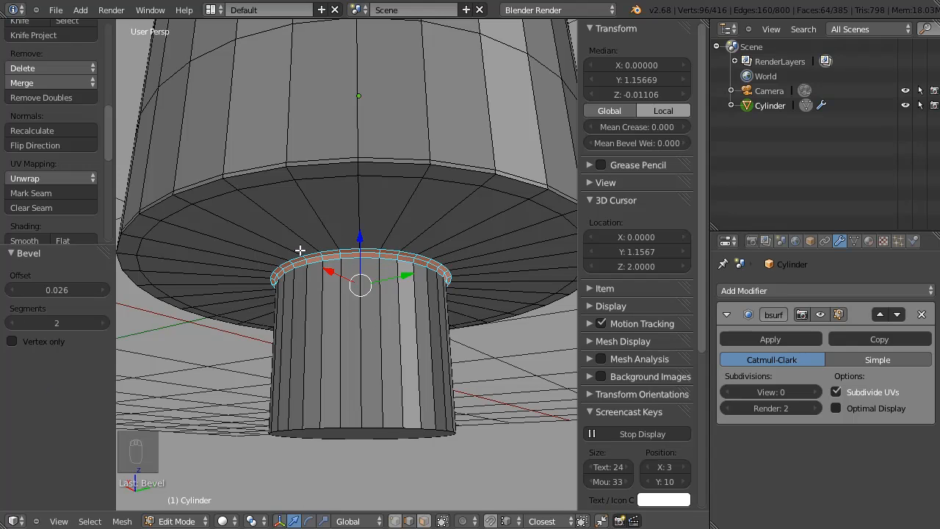
key(F6)
mouse_move(474, 297)
mouse_down()
mouse_move(484, 279)
mouse_move(497, 282)
mouse_move(478, 299)
mouse_up()
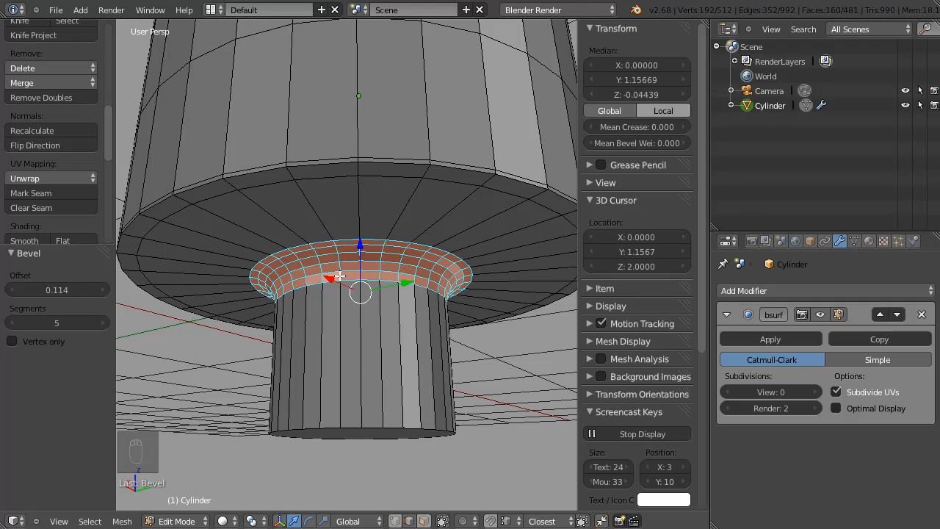
Return to Object Mode and rotate the cylinder freely by about 71.6°.
key(ctrl+Tab)
middle_drag(333, 277, 382, 245)
scroll(383, 244, down, 7)
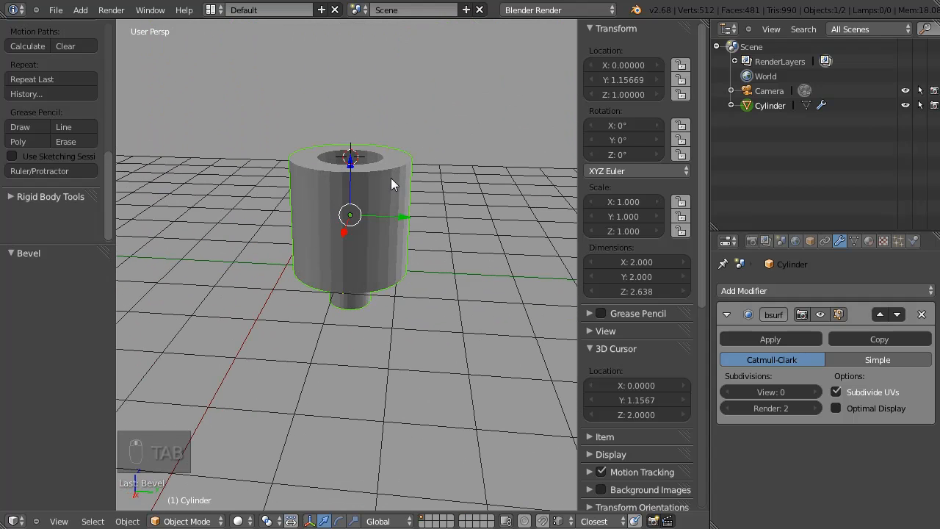
key(r)
click(399, 247)
Apply the cylinder's location, followed by its rotation and scale.
middle_drag(399, 248, 273, 207)
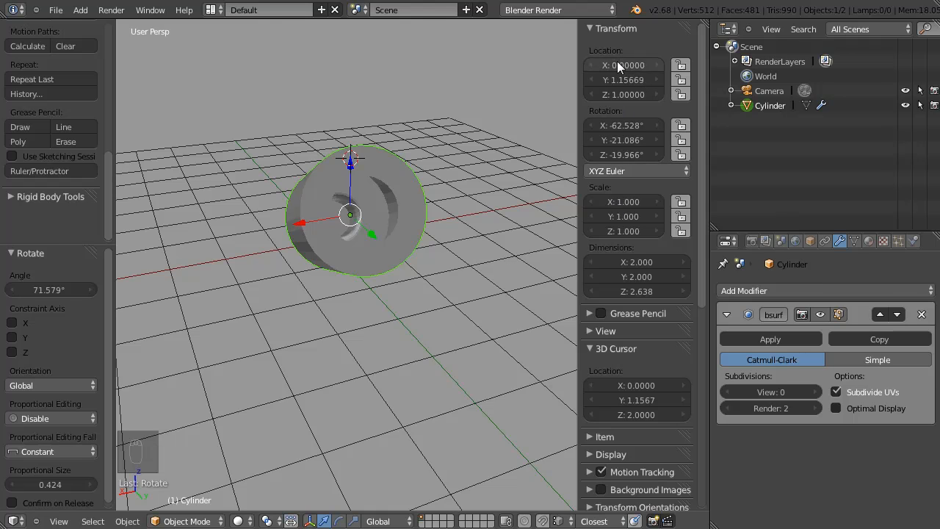
middle_drag(514, 132, 252, 174)
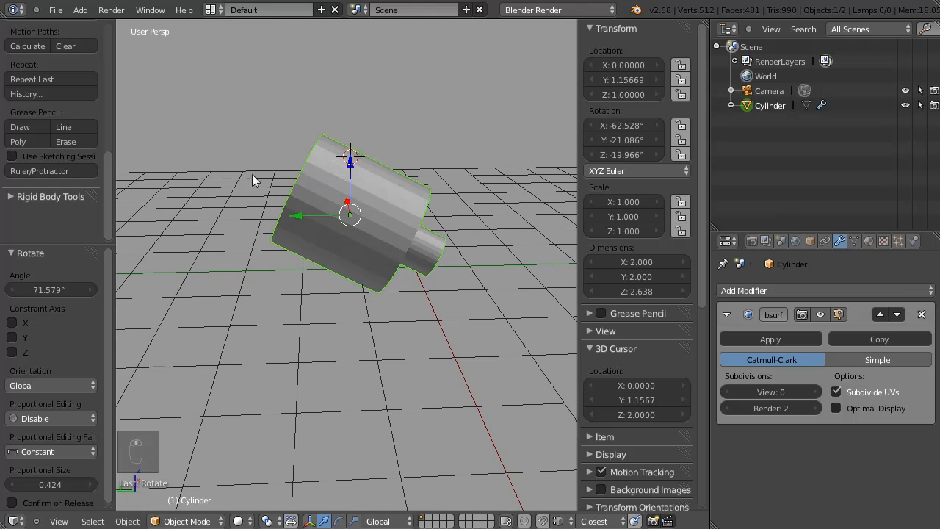
key(ctrl+a)
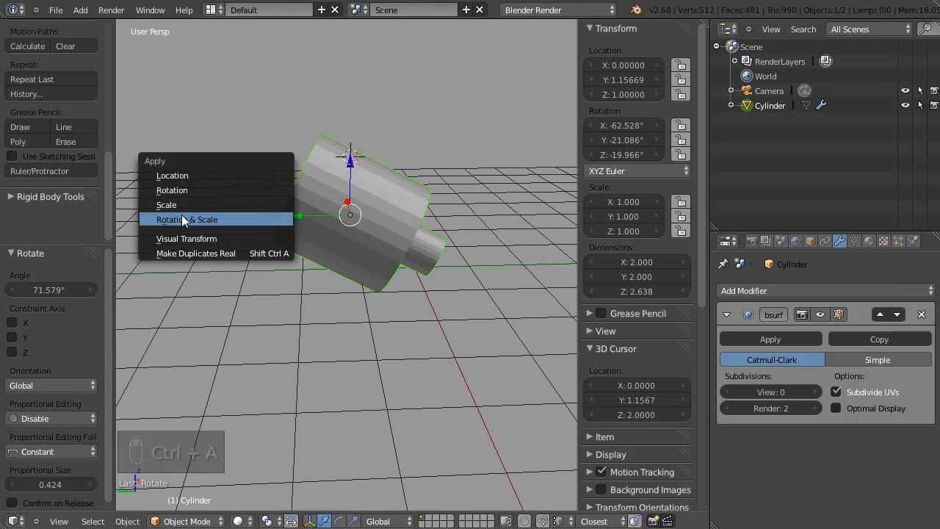
click(170, 176)
middle_drag(364, 209, 411, 269)
key(ctrl+a)
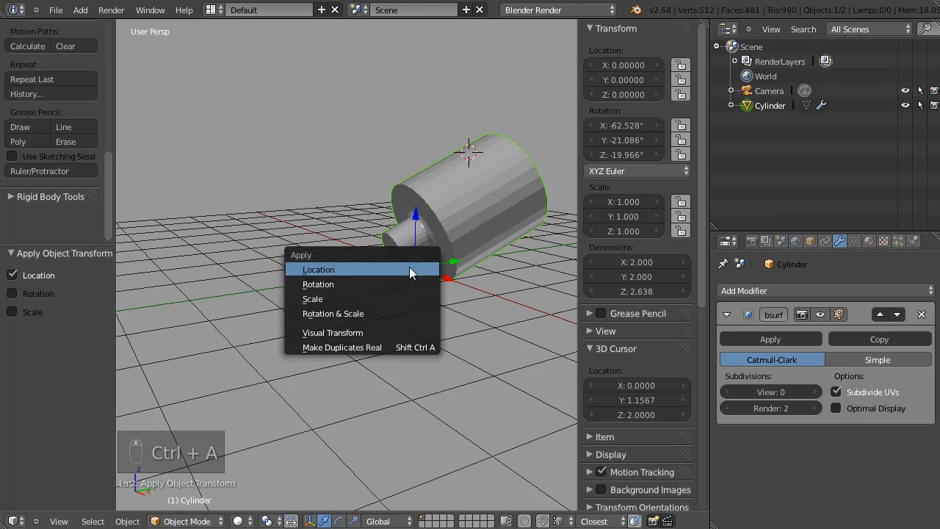
click(341, 313)
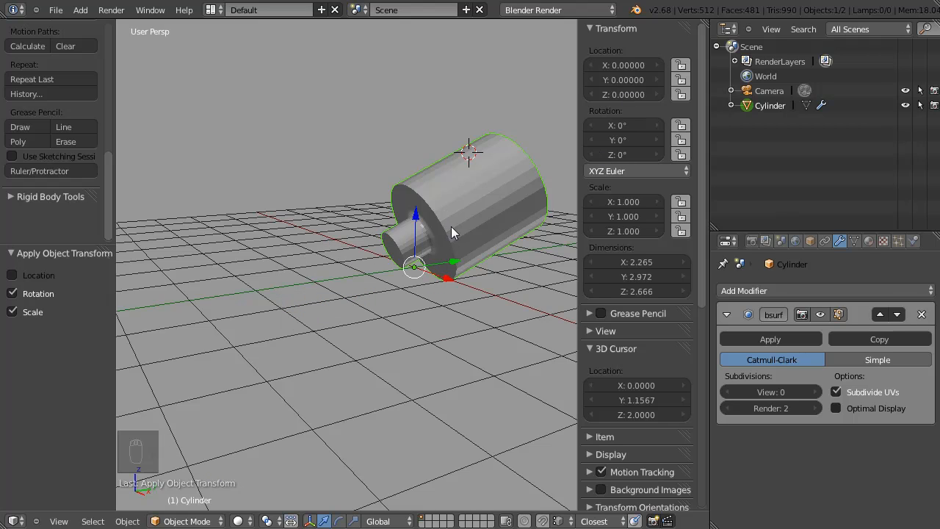
Set the cylinder's origin to its geometry.
middle_drag(451, 226, 570, 140)
middle_drag(439, 221, 318, 217)
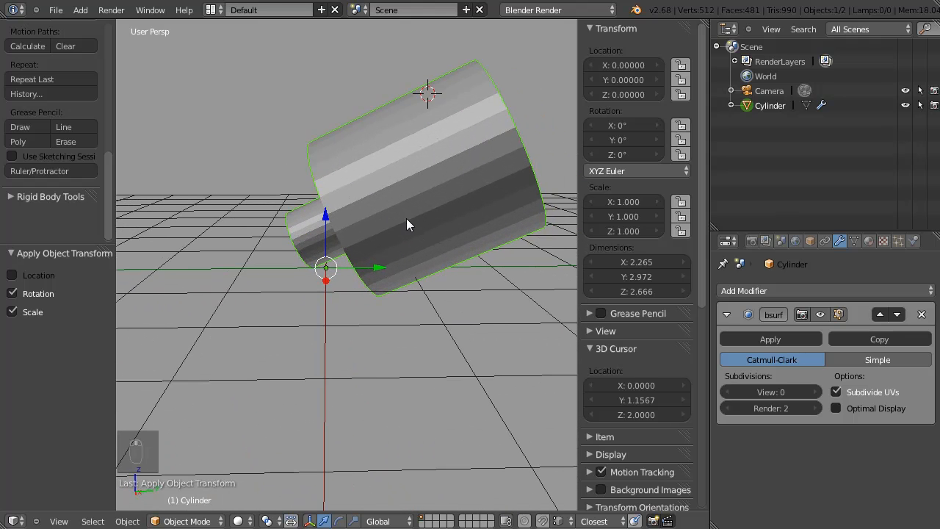
middle_drag(406, 218, 368, 215)
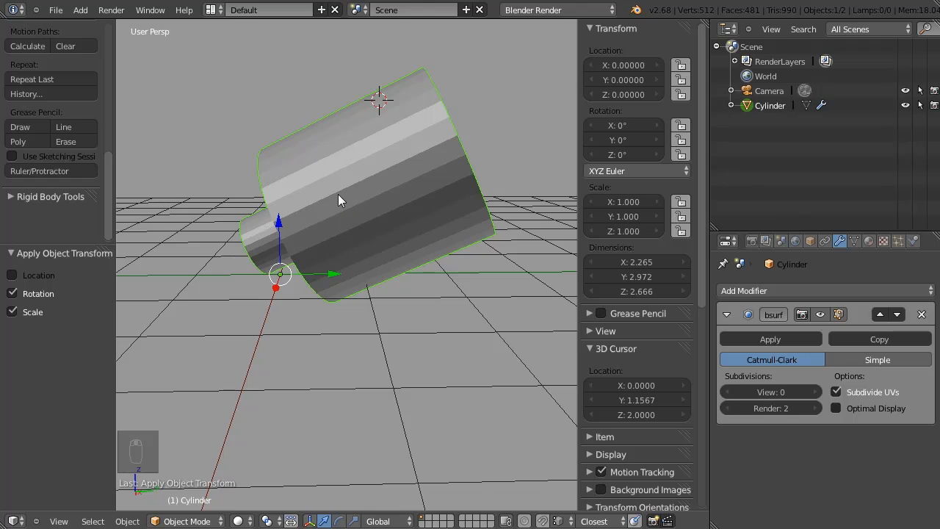
drag(113, 174, 105, 59)
click(26, 140)
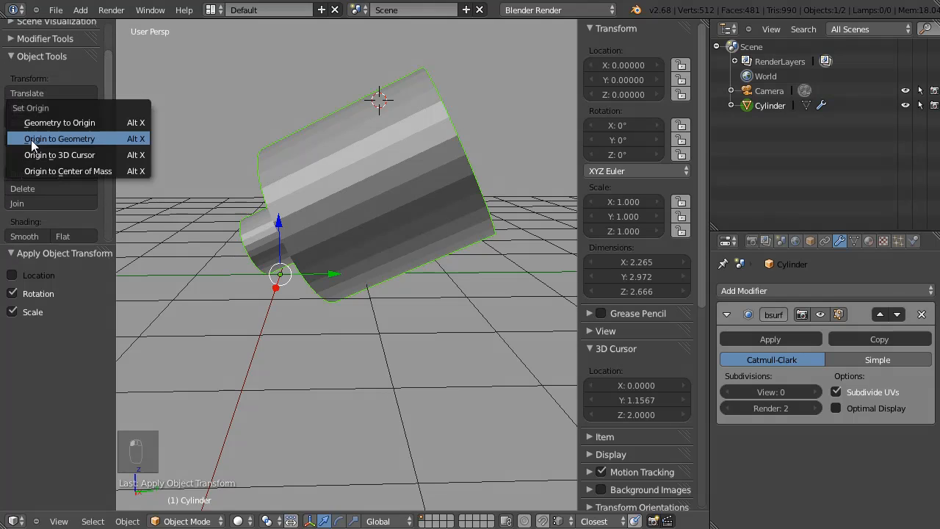
click(56, 139)
Select the inner edge loop of the cylinder's open rim in Edit Mode and snap the 3D cursor to it.
middle_drag(133, 123, 385, 211)
key(ctrl+Tab)
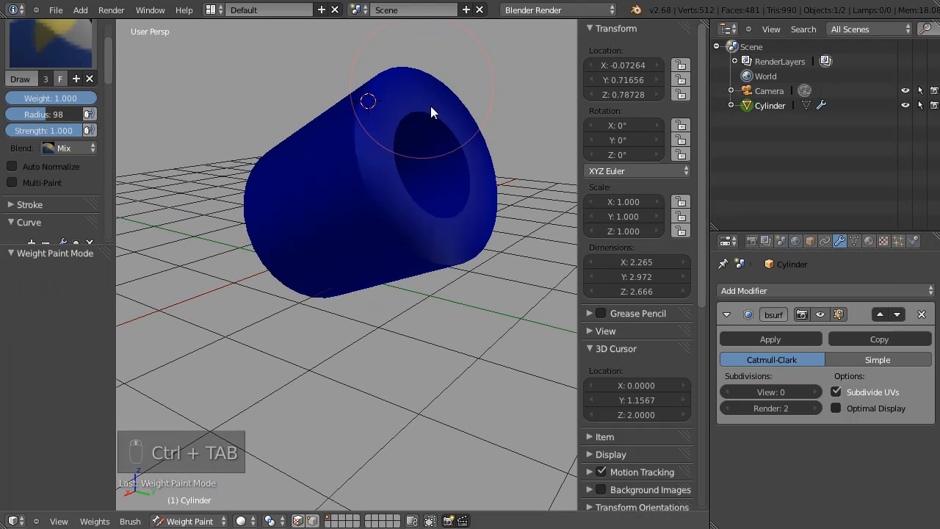
key(Tab)
key(ctrl+Tab)
alt+right_click(395, 163)
key(shift+s)
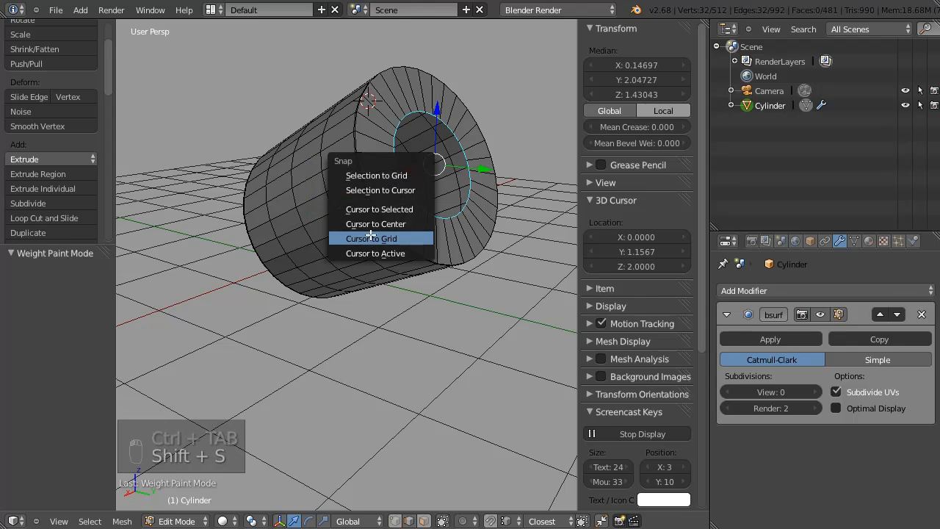
click(394, 207)
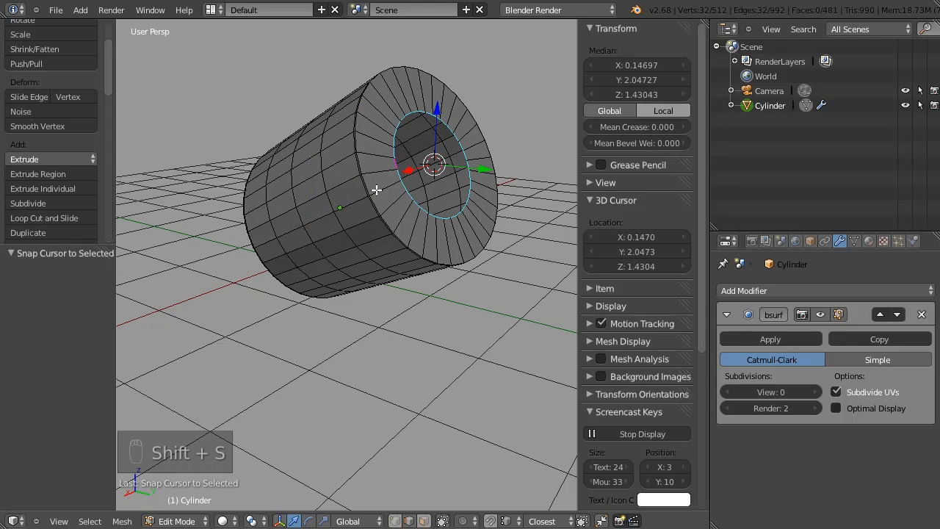
Return to Object Mode and set the cylinder's origin to the 3D cursor.
key(Tab)
click(30, 139)
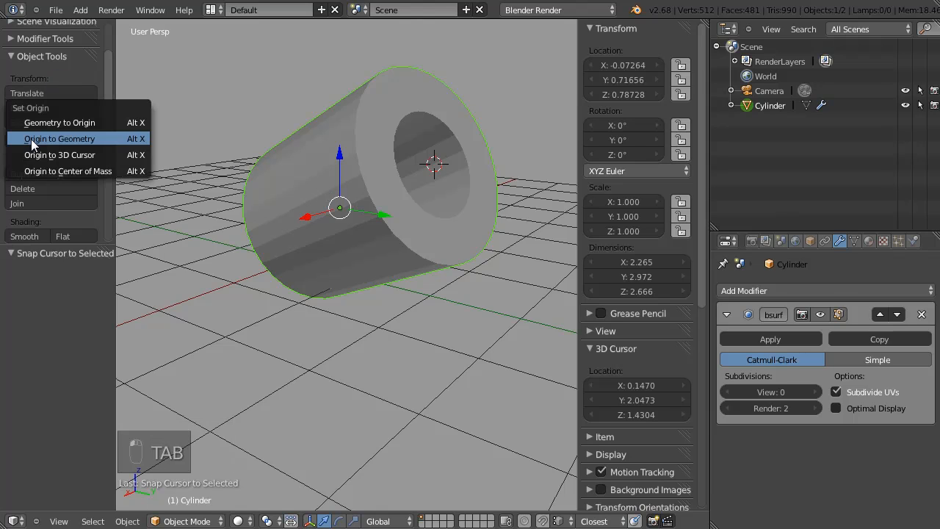
click(55, 154)
Add a UV sphere at the 3D cursor in the cylinder's opening and scale it to about 0.561.
middle_drag(413, 156, 395, 64)
key(shift+a)
mouse_move(370, 110)
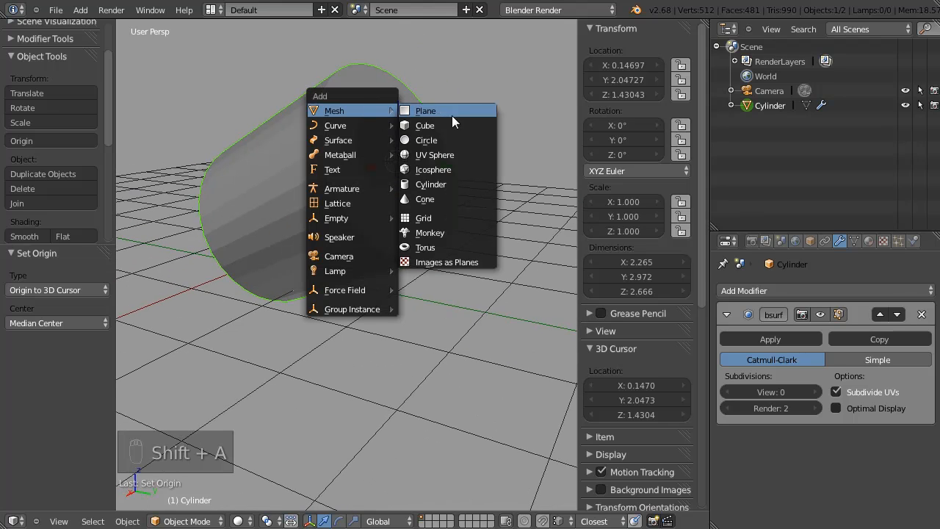
click(435, 155)
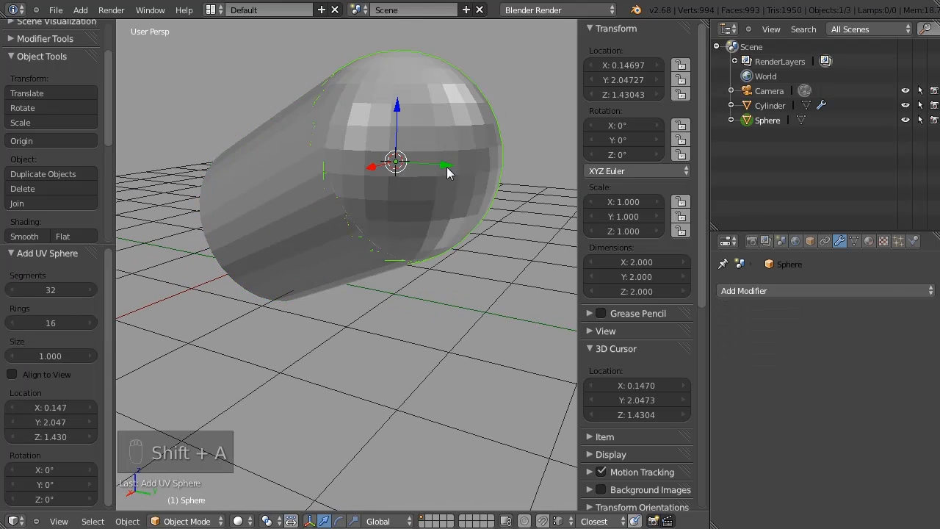
key(s)
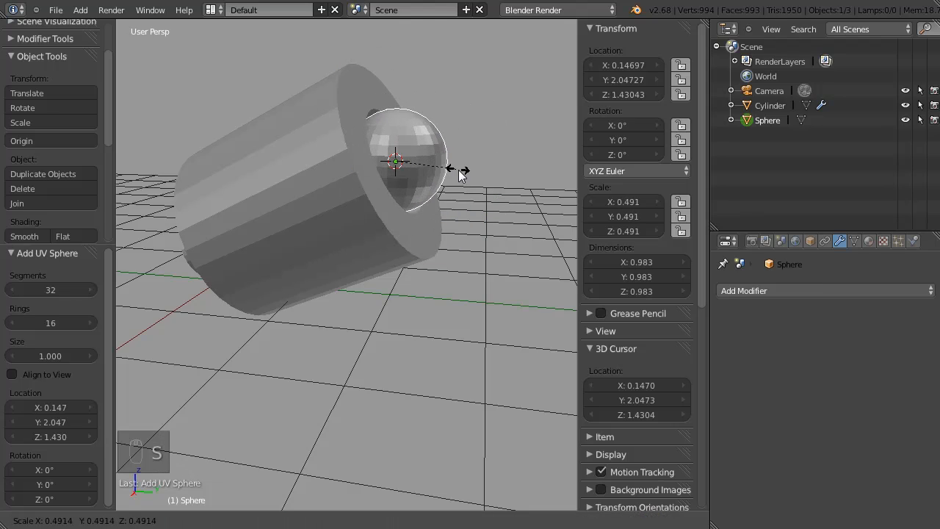
click(460, 179)
Rotate the sphere by about 66.4° to line it up with the tilted cylinder.
middle_drag(460, 175, 415, 134)
key(r)
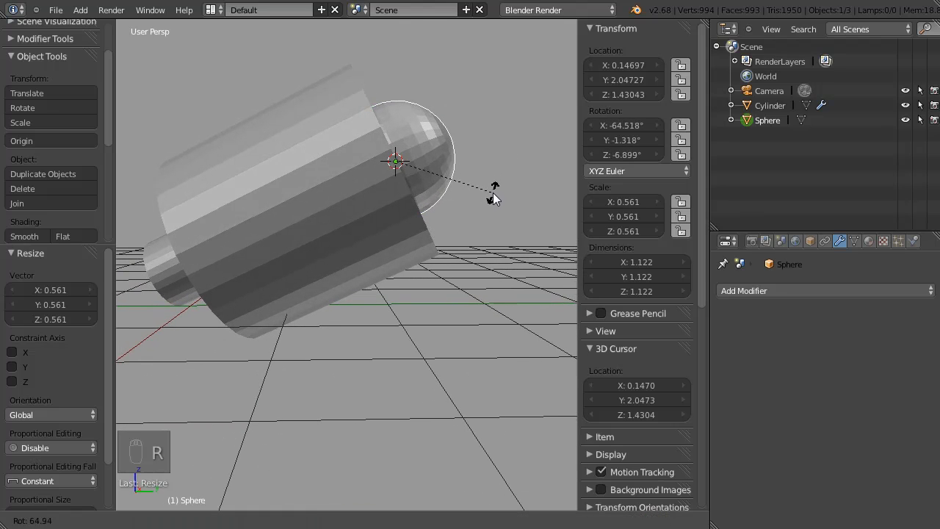
click(498, 183)
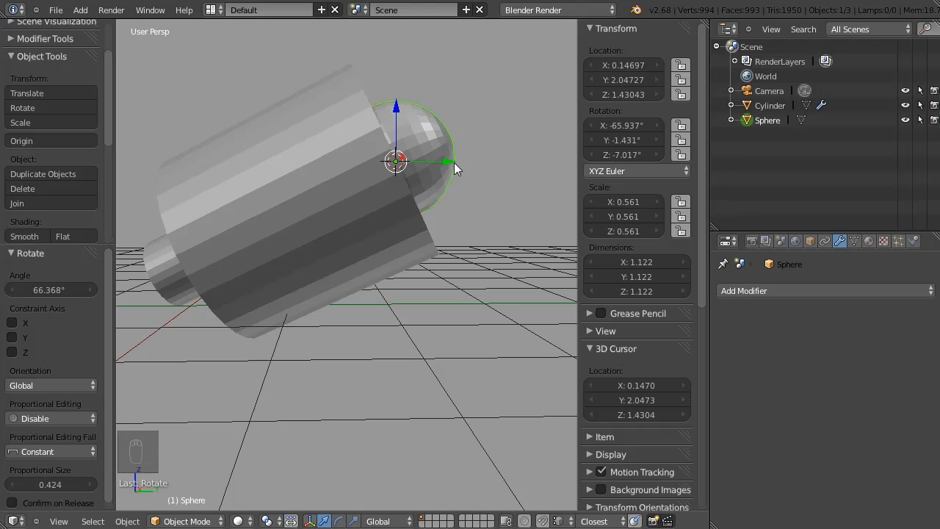
mouse_move(437, 133)
middle_down()
mouse_move(342, 149)
mouse_move(426, 117)
middle_up()
scroll(444, 126, down, 6)
scroll(427, 117, up, 6)
scroll(427, 117, down, 2)
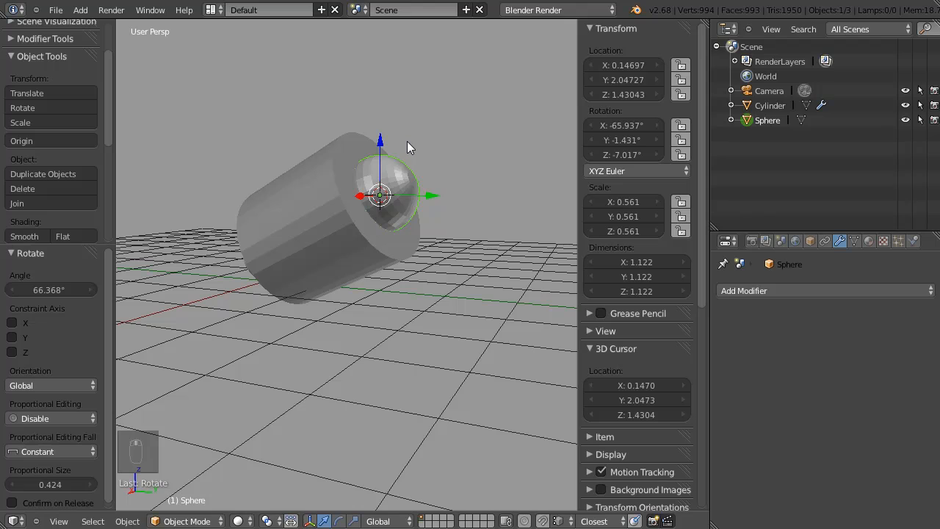
key(r)
key(s)
right_click(446, 173)
key(r)
key(z)
right_click(434, 133)
key(r)
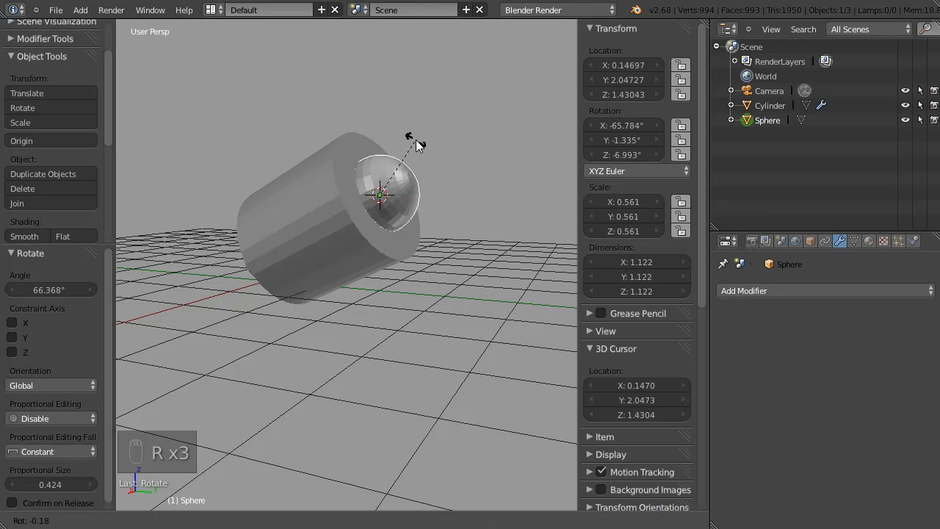
right_click(418, 133)
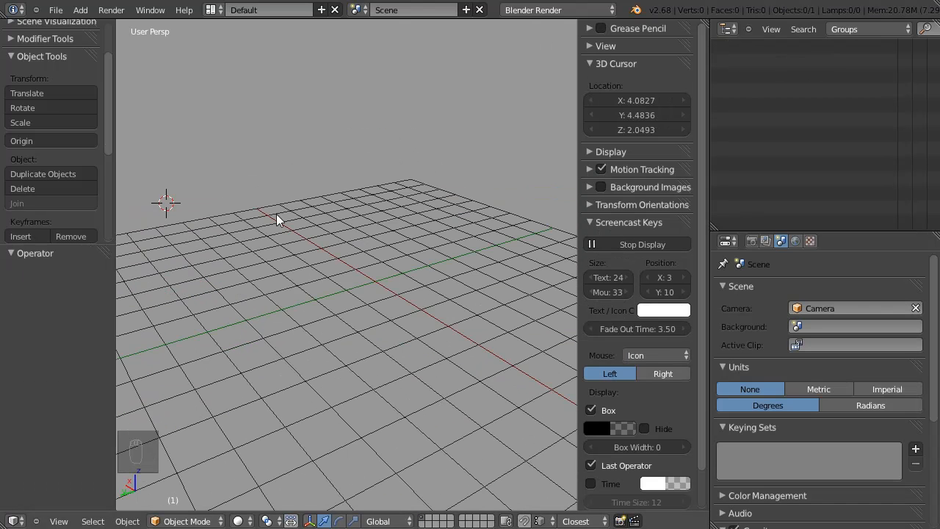
Reset the 3D cursor to the world origin and centre the view on the grid.
middle_drag(167, 213, 180, 193)
key(shift+c)
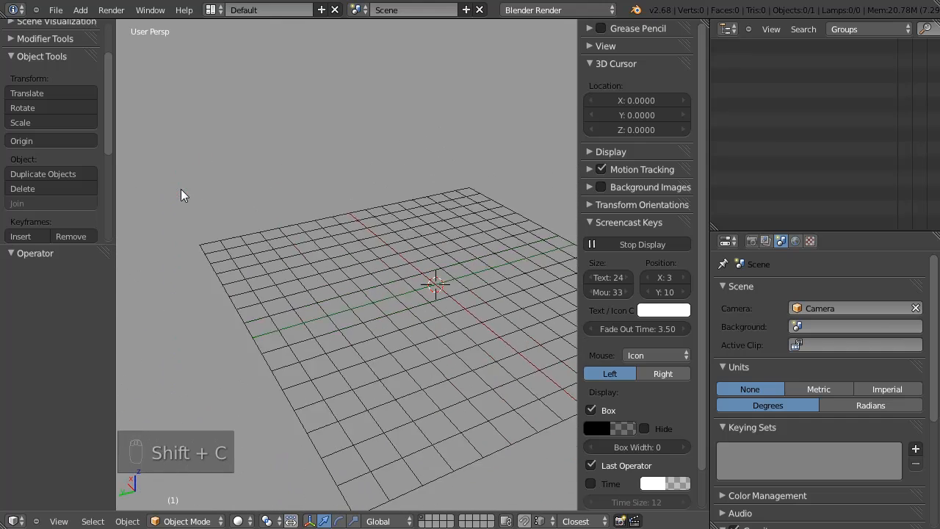
middle_drag(508, 287, 352, 232)
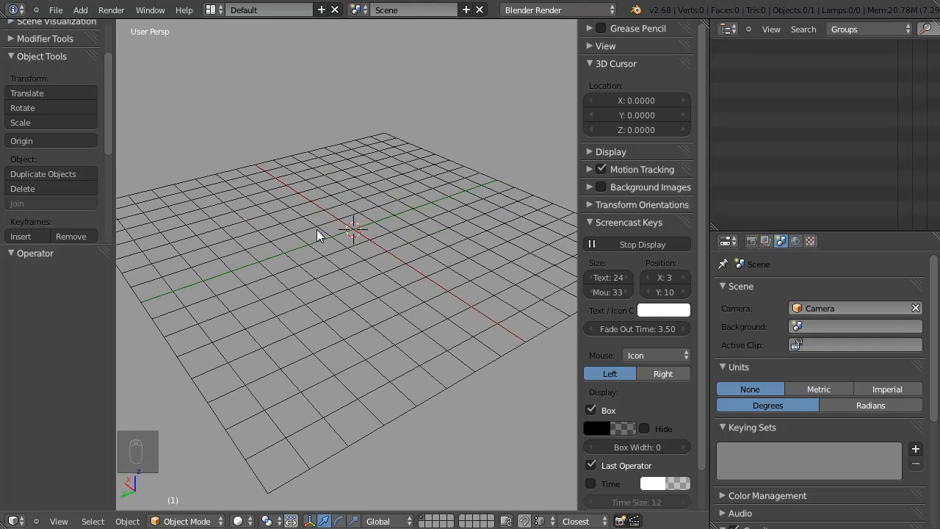
Add a plane at the world origin and scale it to about -5.383 on all axes.
key(shift+a)
mouse_move(283, 236)
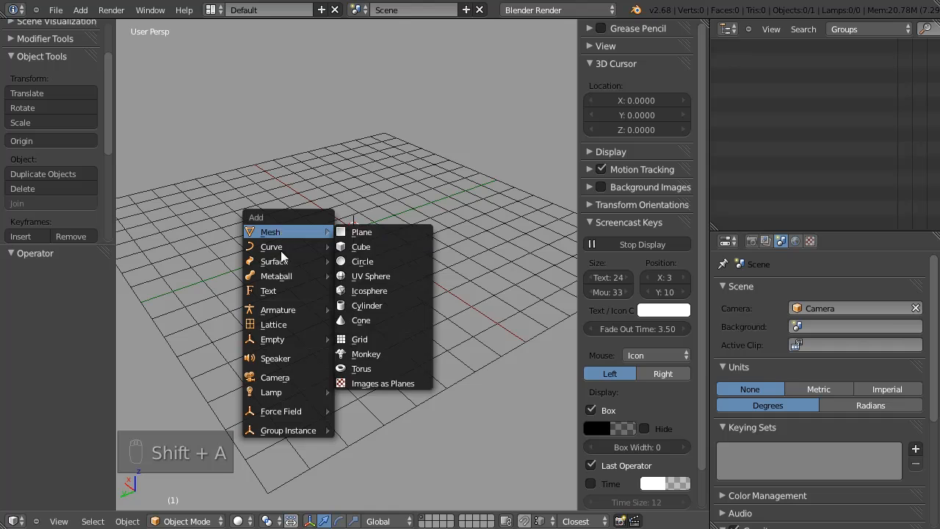
mouse_move(329, 230)
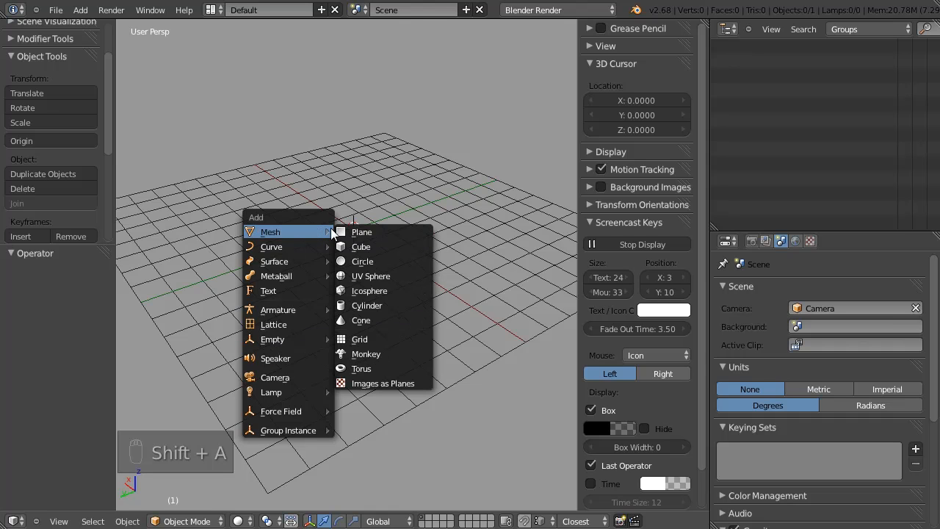
click(374, 233)
key(s)
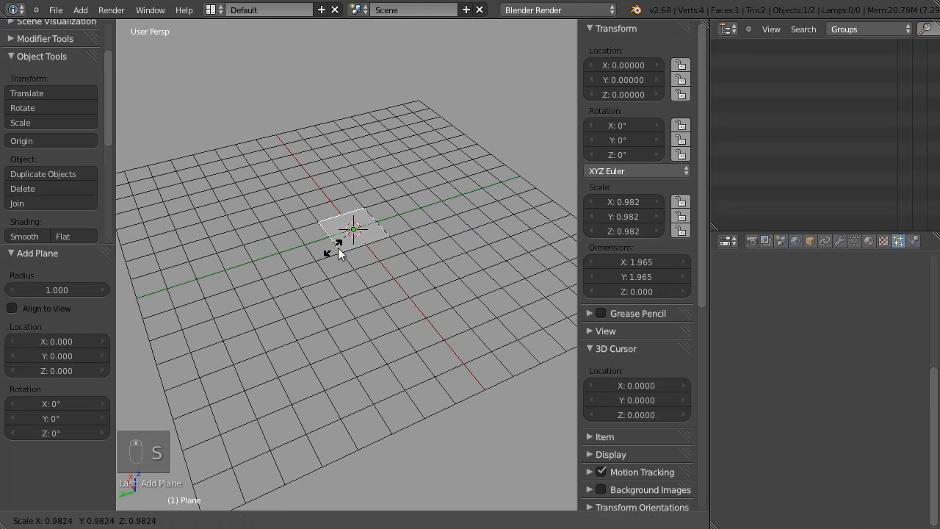
click(490, 267)
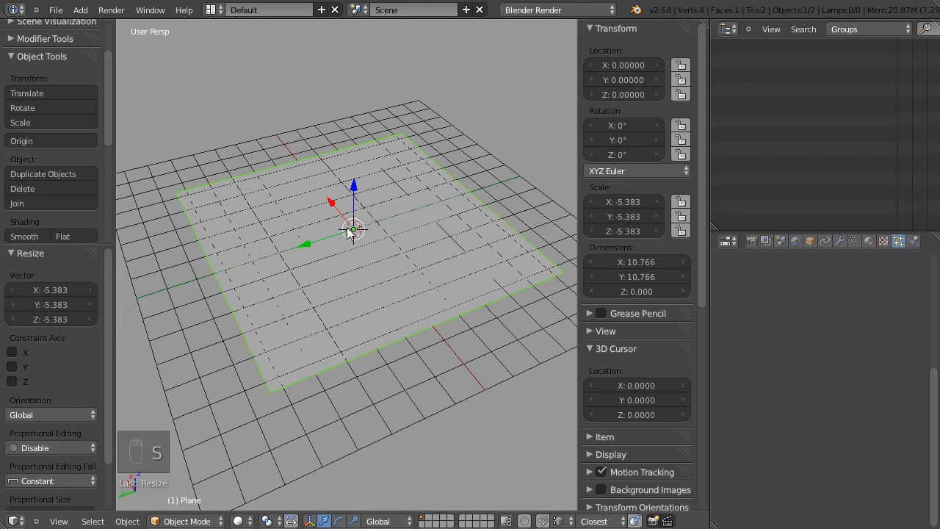
Enter Edit Mode on the plane and extrude its face upward by about 4.07 to form a block.
key(Tab)
click(387, 207)
key(e)
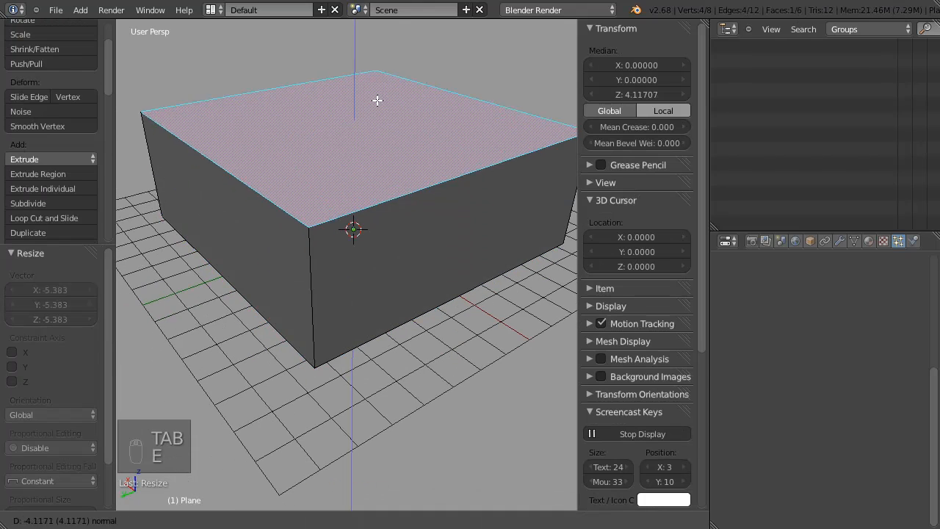
click(376, 102)
Inset the block's top face by about 0.28 and extrude the inner face upward by about 4.58.
middle_drag(360, 237, 419, 142)
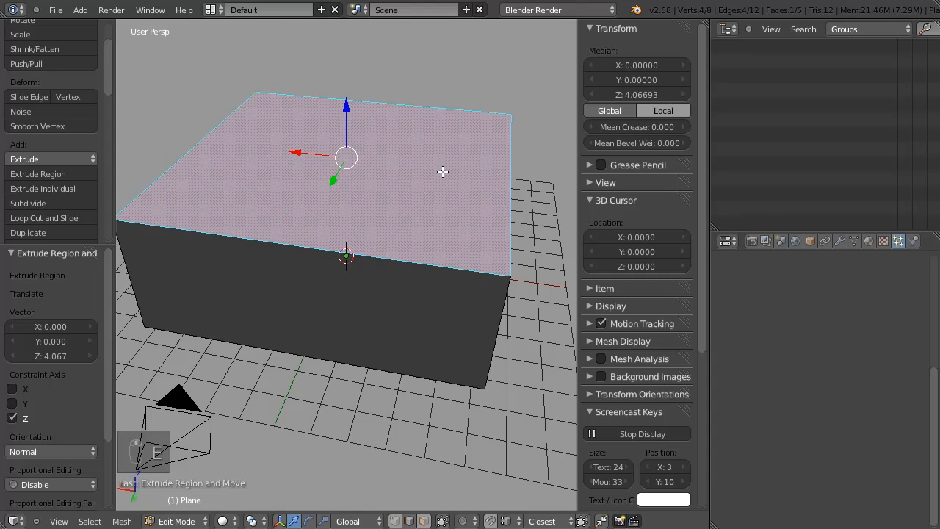
key(i)
click(419, 168)
middle_drag(372, 139, 315, 193)
key(e)
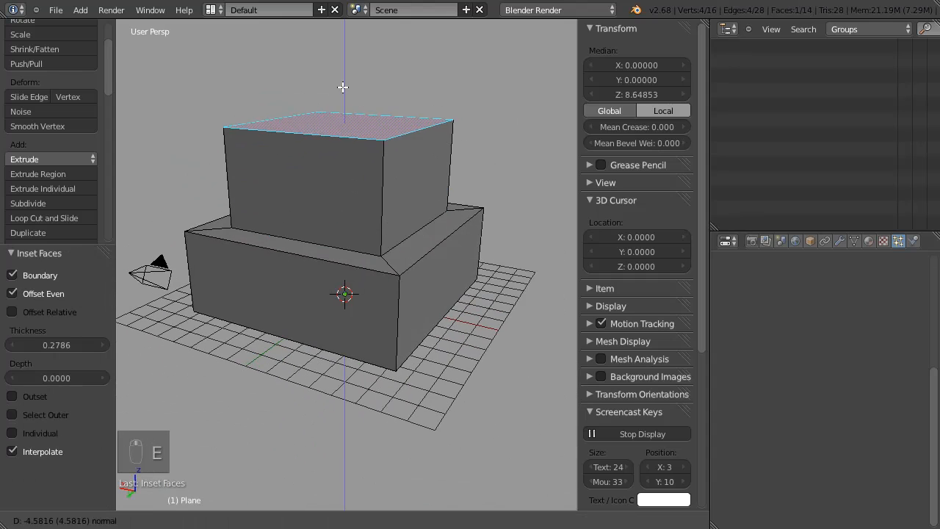
click(342, 87)
middle_drag(388, 157, 321, 173)
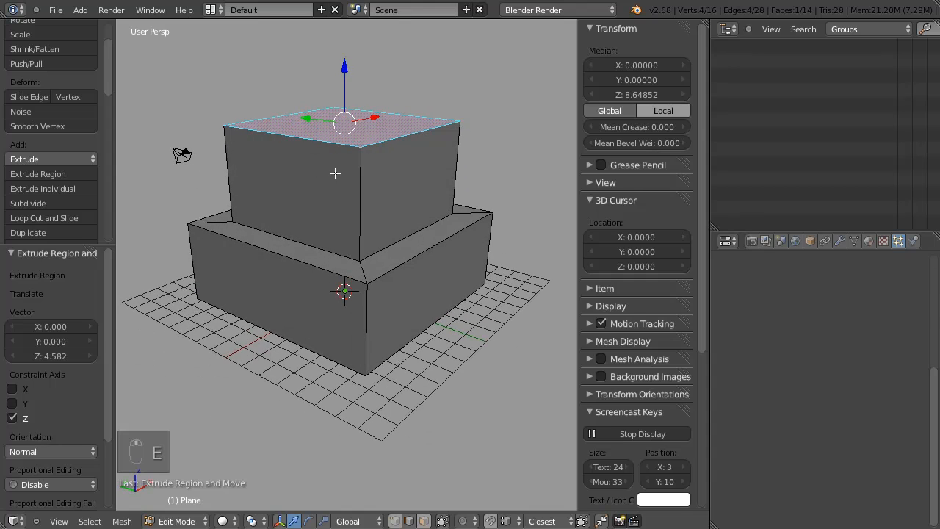
Add three evenly spaced horizontal loop cuts around the upper block.
key(ctrl+r)
scroll(356, 182, up, 2)
click(357, 181)
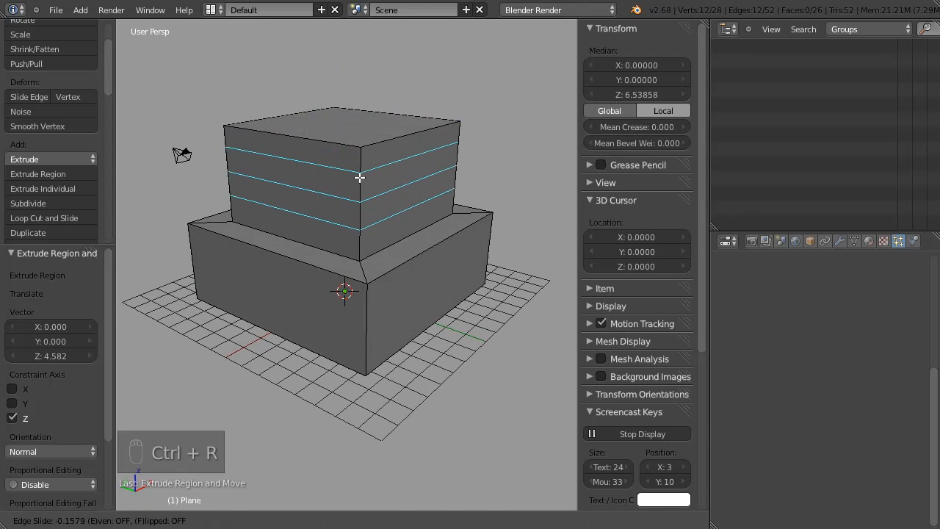
right_click(361, 179)
Select the four top edges of the upper block and bevel them with 5 segments and an offset of about 0.147.
middle_drag(247, 203, 333, 170)
right_click(305, 159)
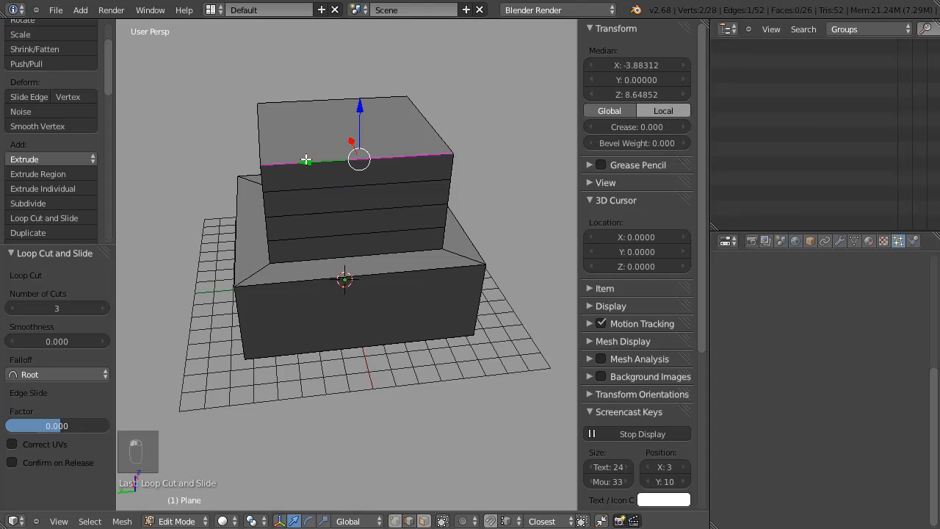
shift+right_click(260, 115)
shift+right_click(337, 100)
shift+right_click(428, 119)
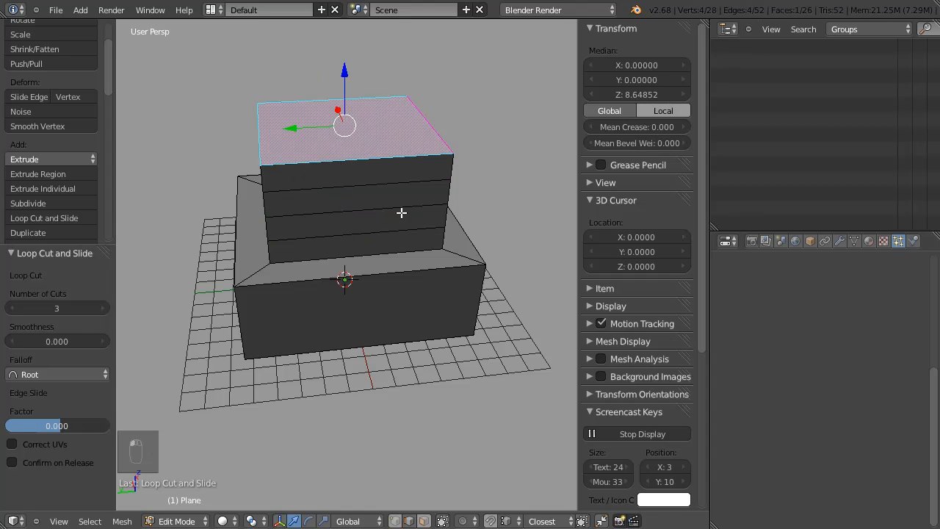
key(ctrl+b)
scroll(422, 169, up, 4)
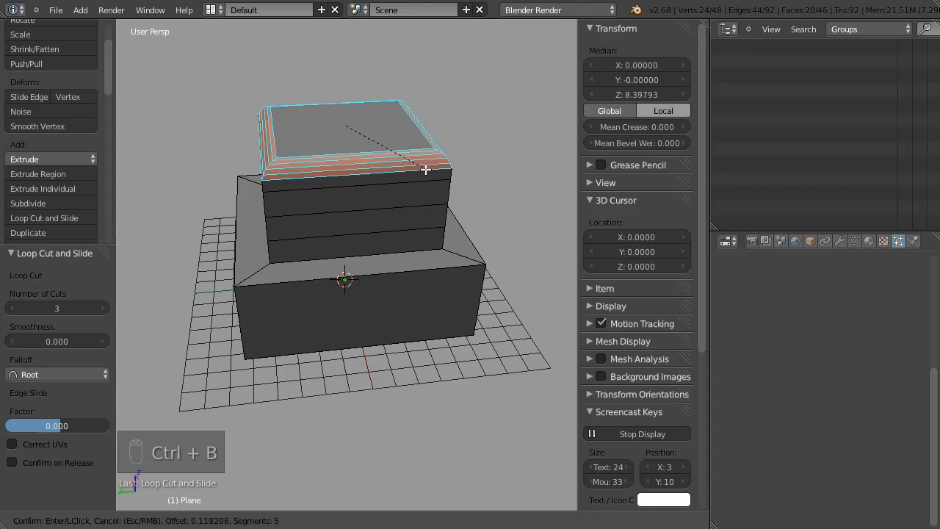
click(426, 167)
Select the four vertical corner edge loops of the stacked blocks and bevel them with 5 segments and an offset of about 0.082.
middle_drag(425, 167, 399, 208)
alt+right_click(396, 213)
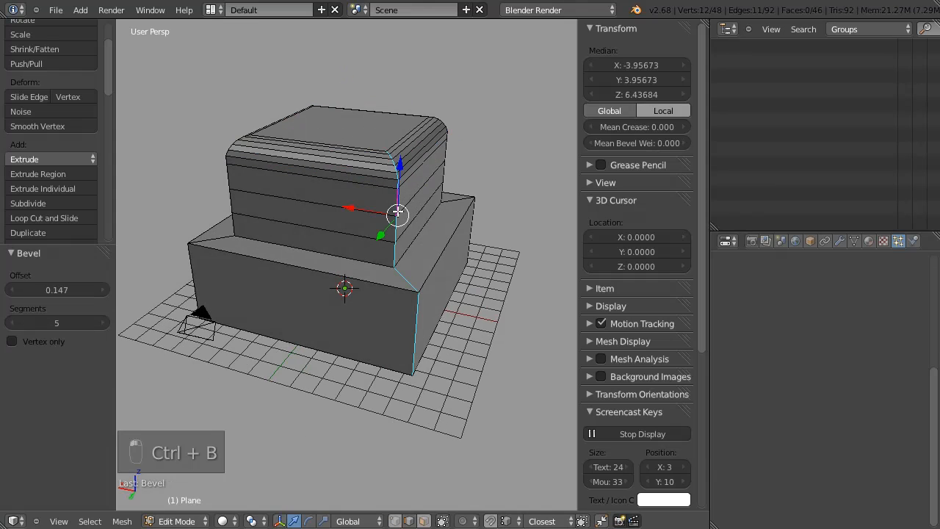
alt+shift+right_click(233, 180)
middle_drag(511, 177, 424, 262)
alt+shift+right_click(423, 263)
alt+shift+right_click(531, 200)
key(ctrl+b)
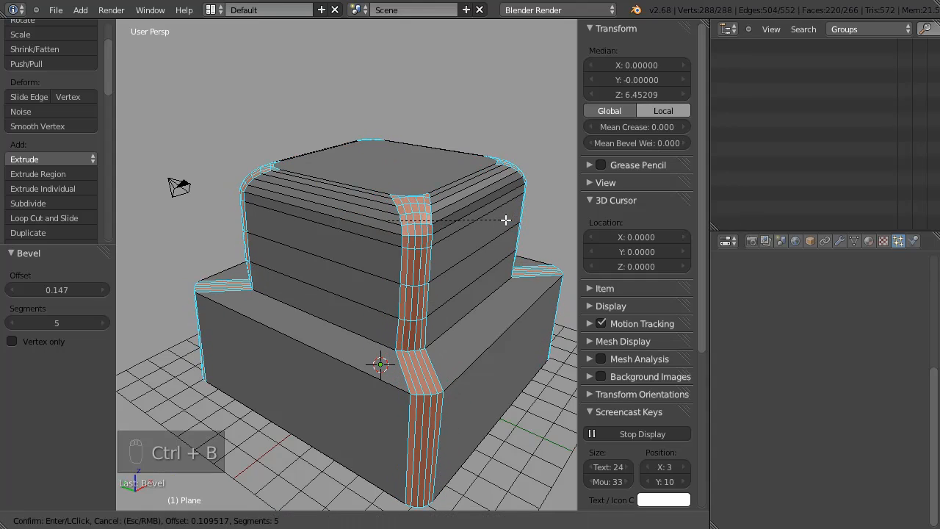
click(505, 219)
Return the beveled block model to Object Mode.
middle_drag(393, 223, 280, 207)
scroll(279, 211, down, 3)
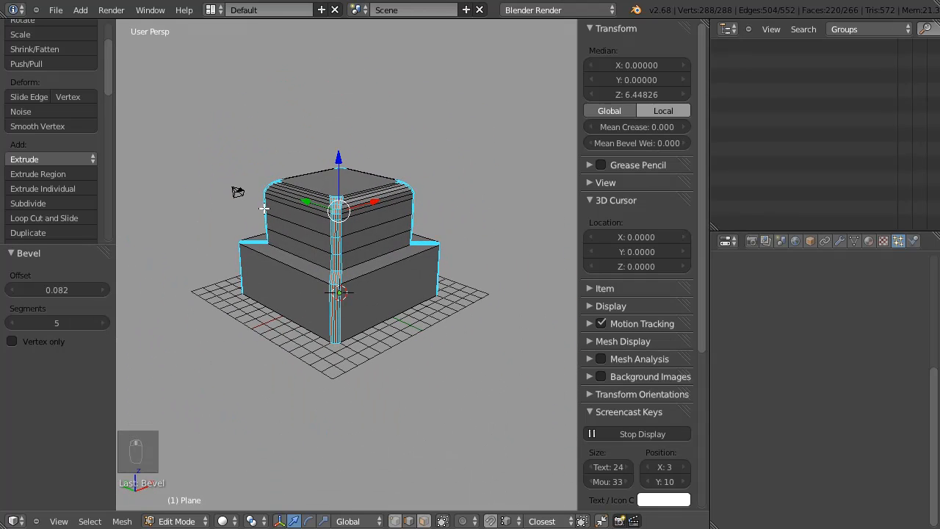
key(Tab)
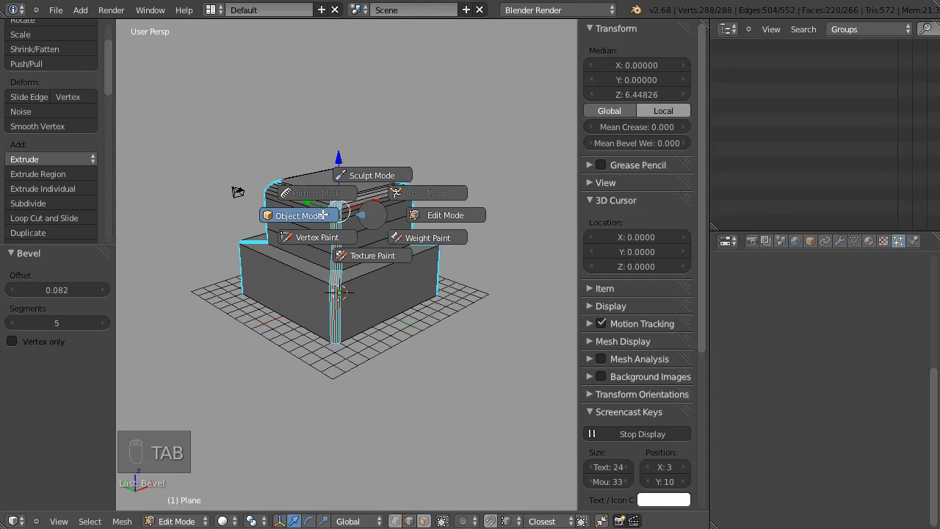
scroll(301, 211, up, 2)
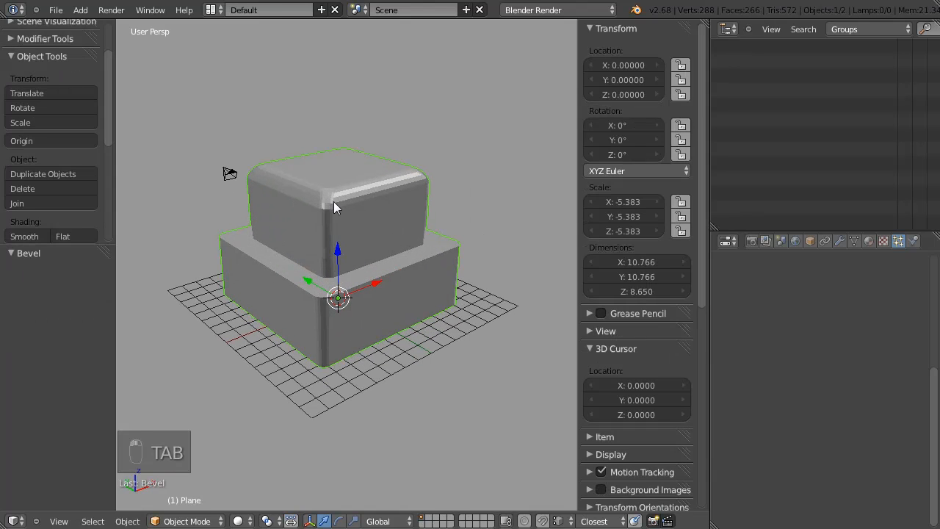
key(ctrl+z)
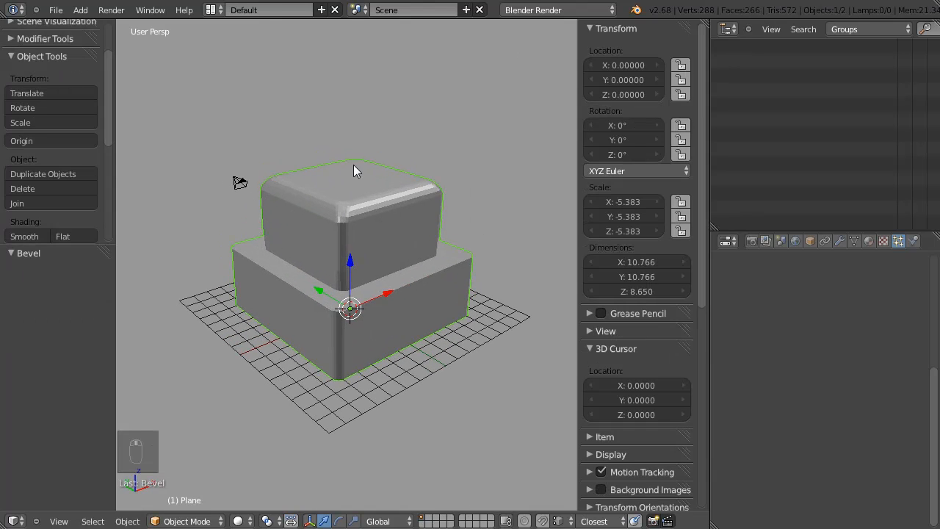
key(Tab)
click(270, 168)
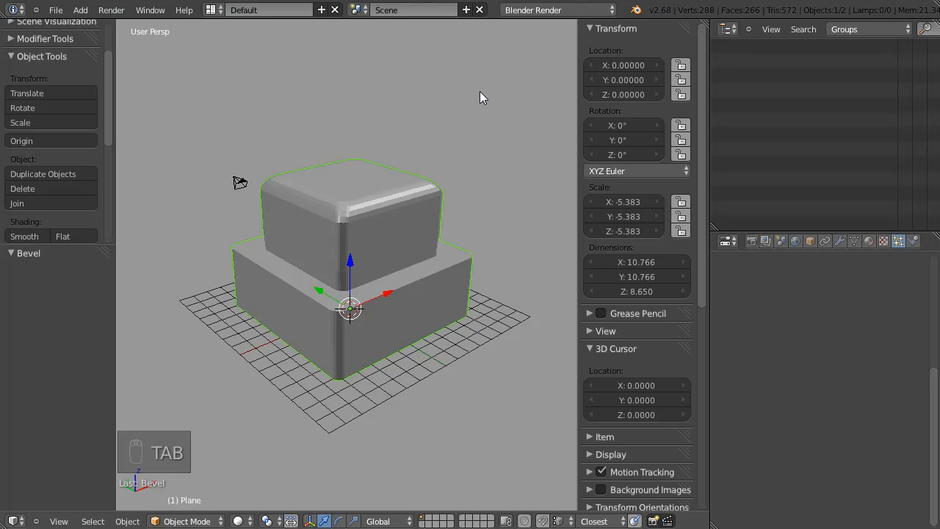
Open the User Preferences and examine the list of add-ons and its All and User categories.
click(56, 10)
click(96, 151)
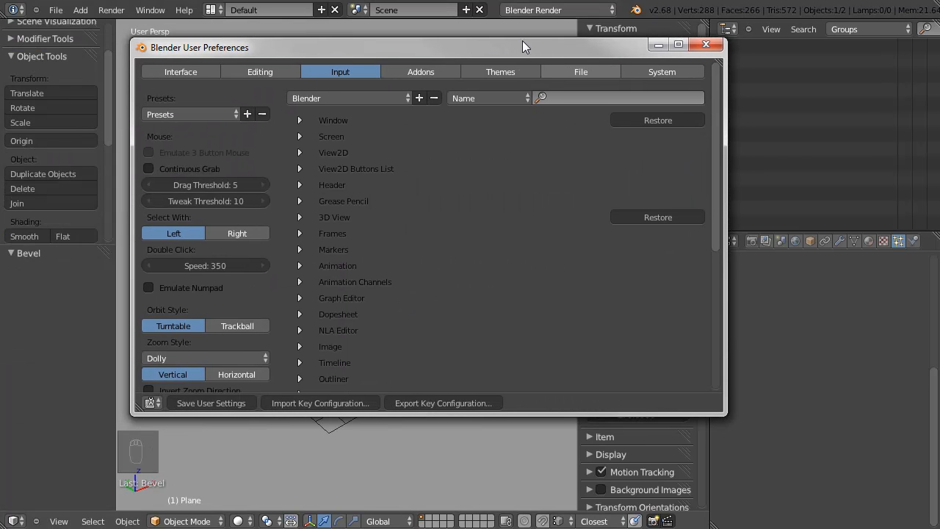
click(419, 71)
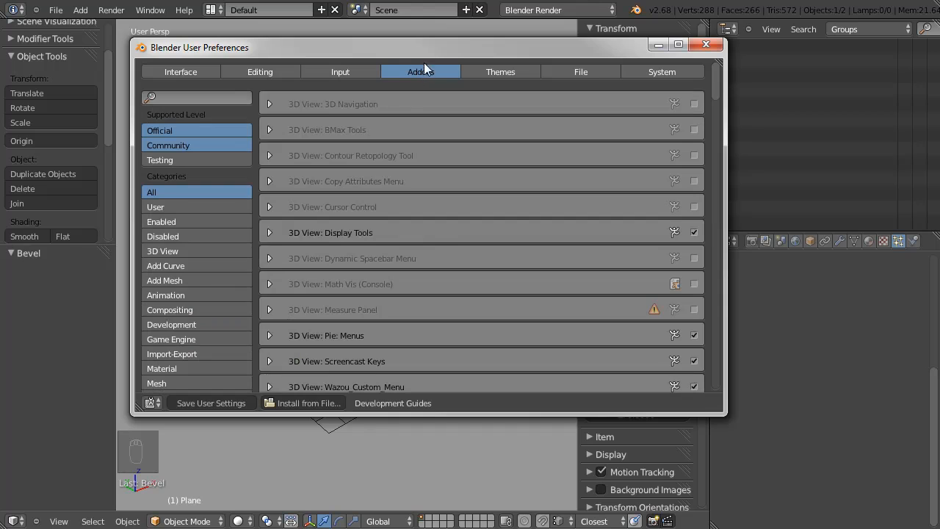
click(171, 96)
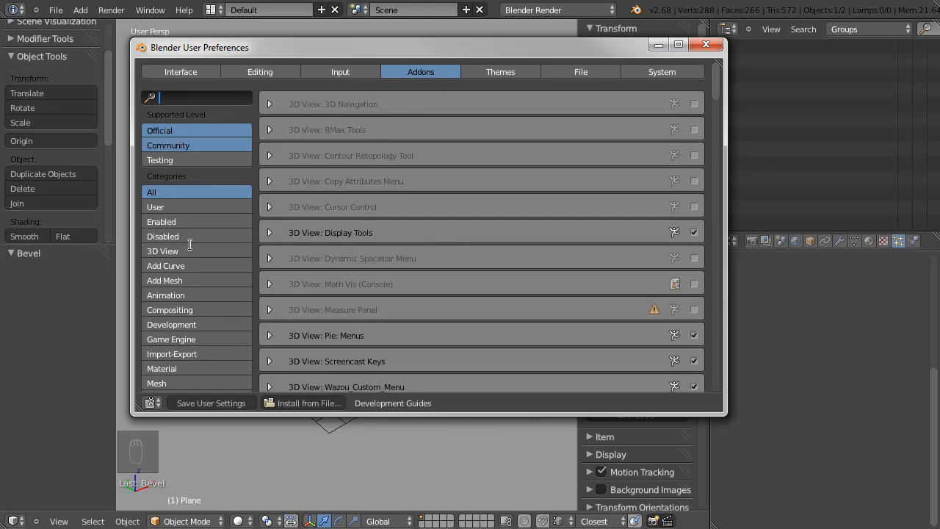
click(165, 195)
click(156, 207)
click(166, 191)
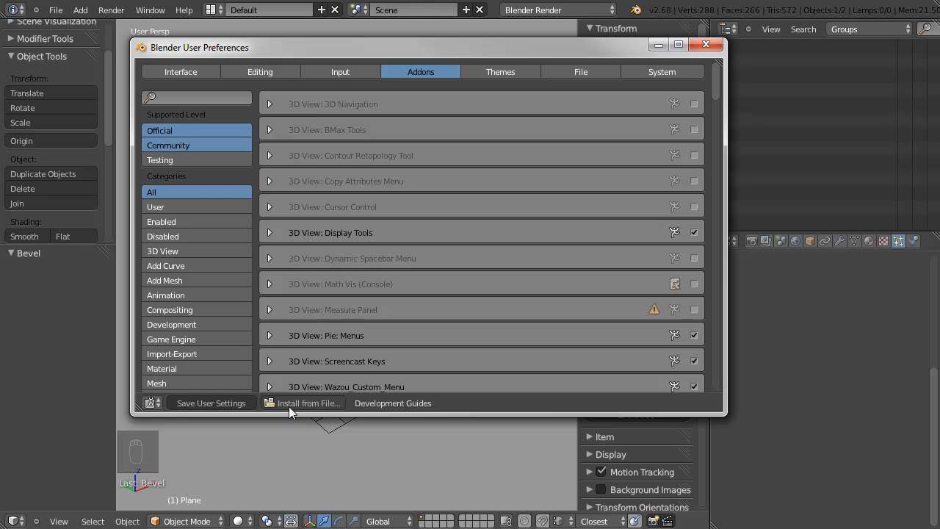
Review the Interface, Editing, Input, Addons and Themes preferences, including the number of global undo steps.
click(176, 74)
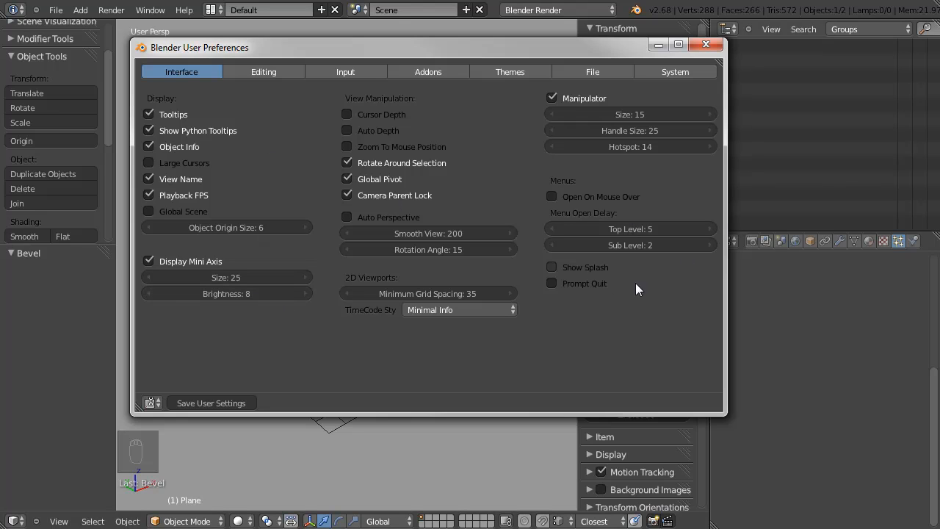
click(269, 70)
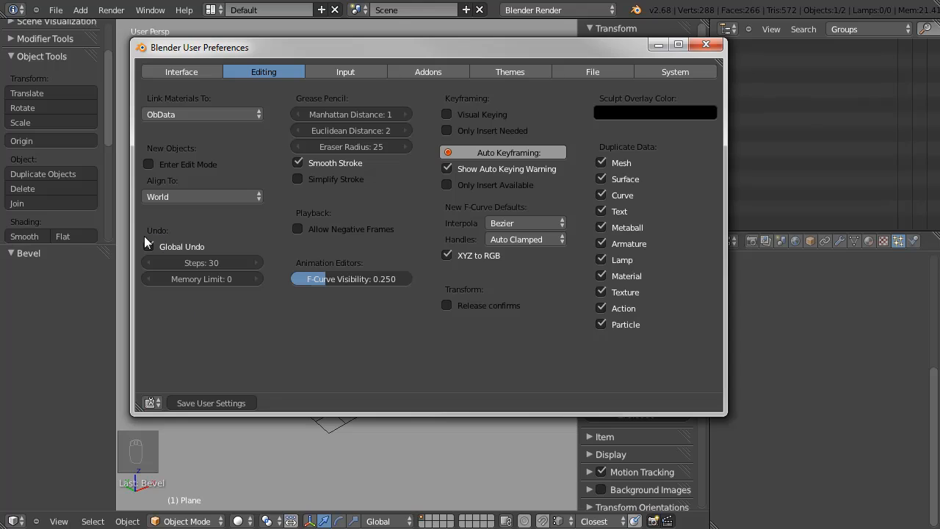
click(208, 264)
click(233, 341)
click(343, 72)
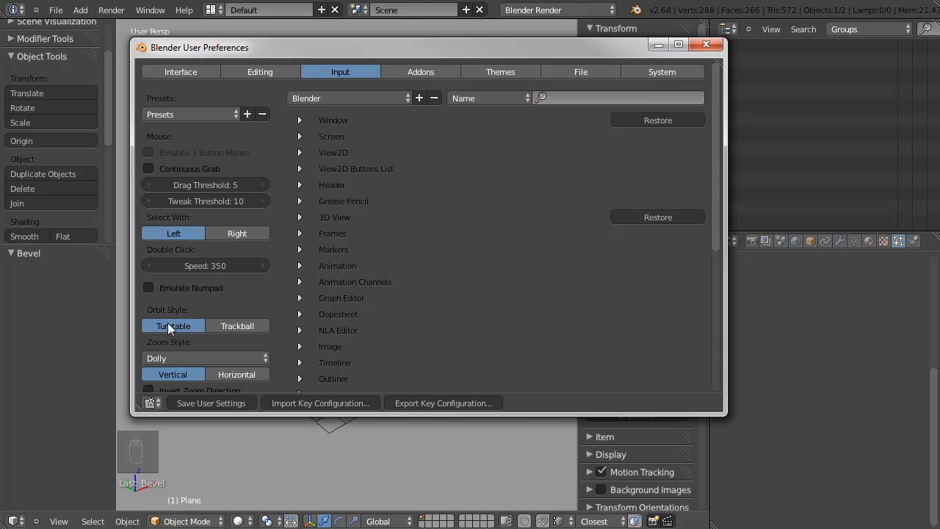
click(428, 67)
click(489, 71)
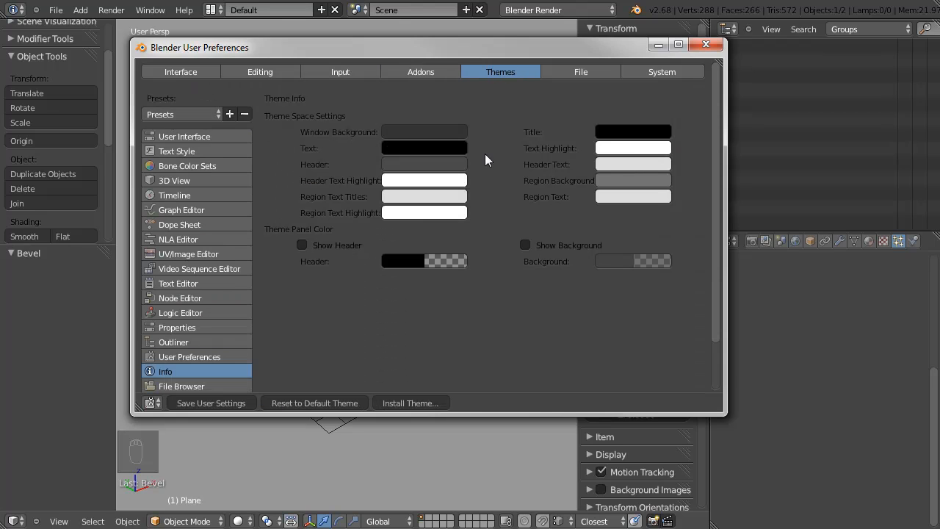
Examine the System preferences and compare the Solid OpenGL light colors and directions with the shading on the stacked block.
click(663, 71)
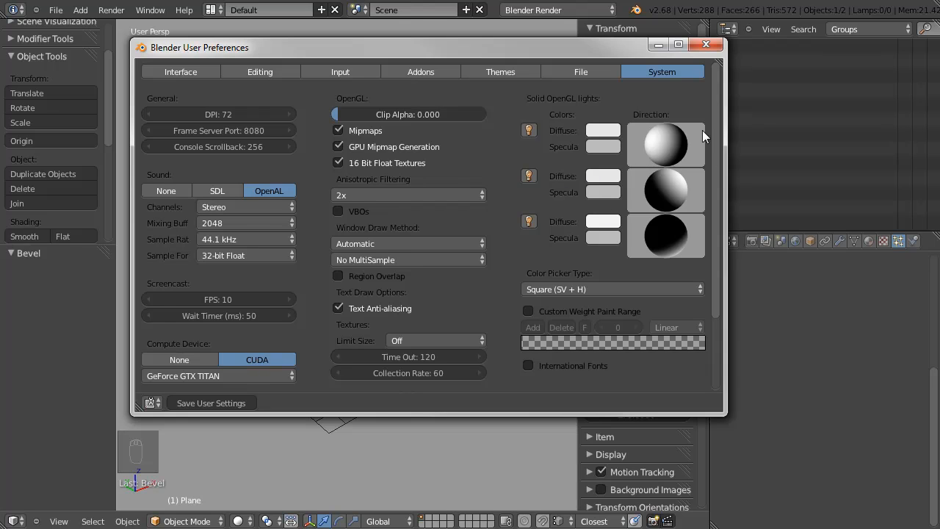
drag(559, 50, 61, 89)
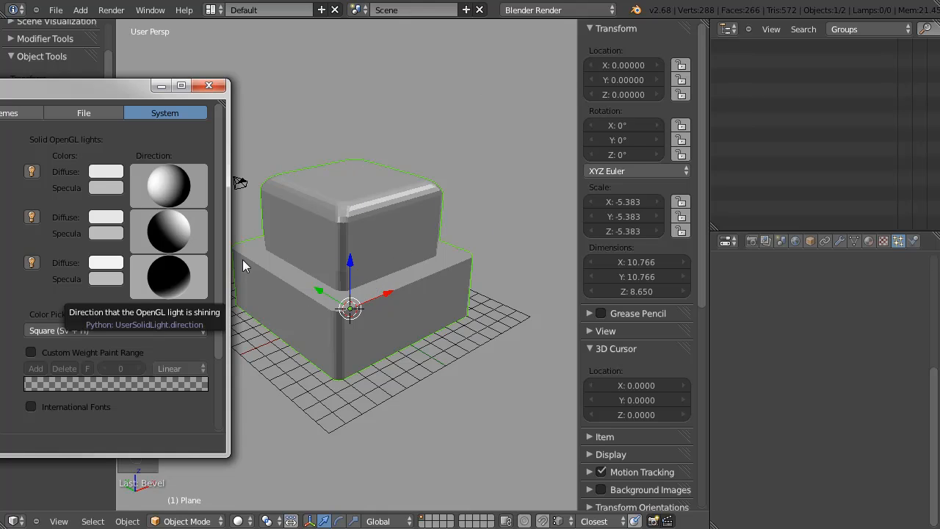
click(103, 263)
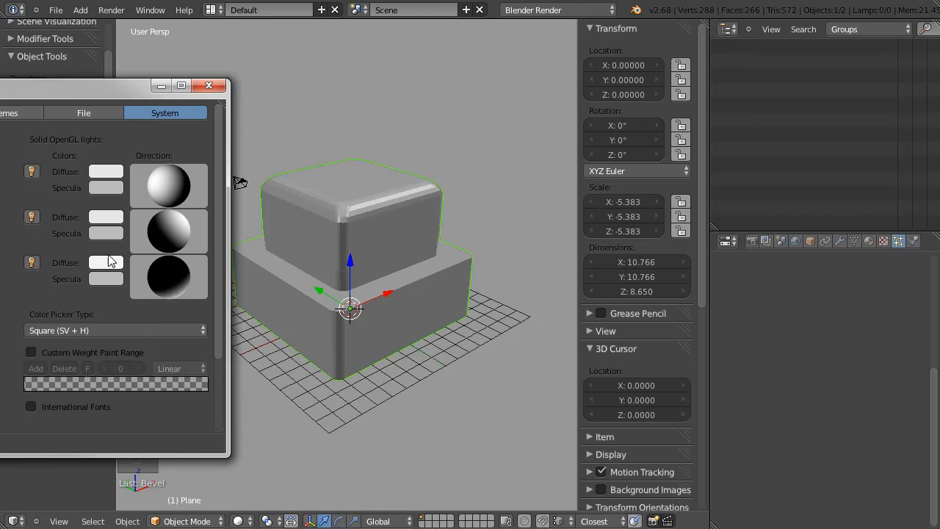
click(112, 218)
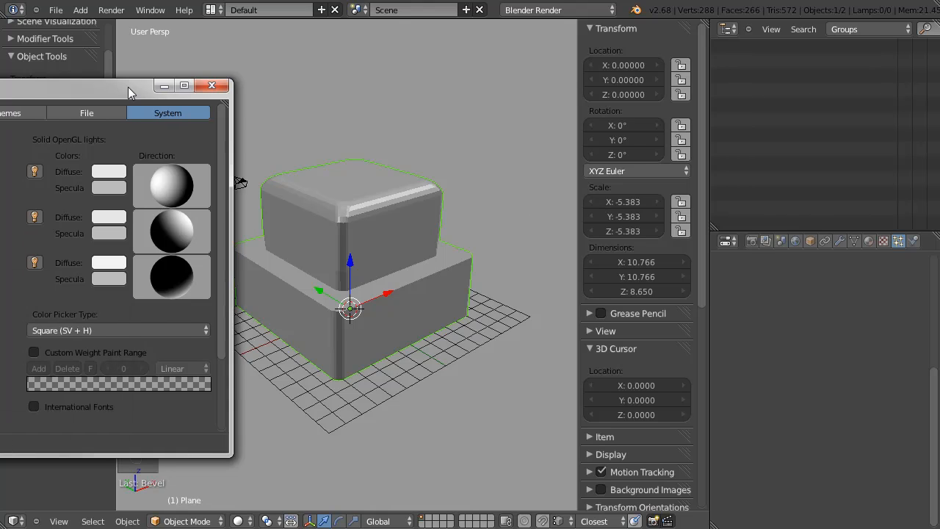
drag(130, 87, 161, 75)
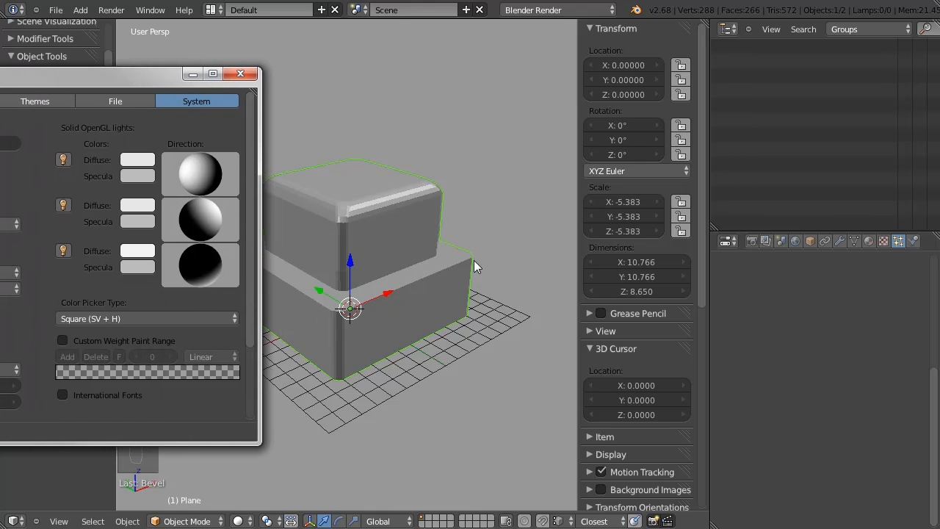
drag(88, 78, 540, 50)
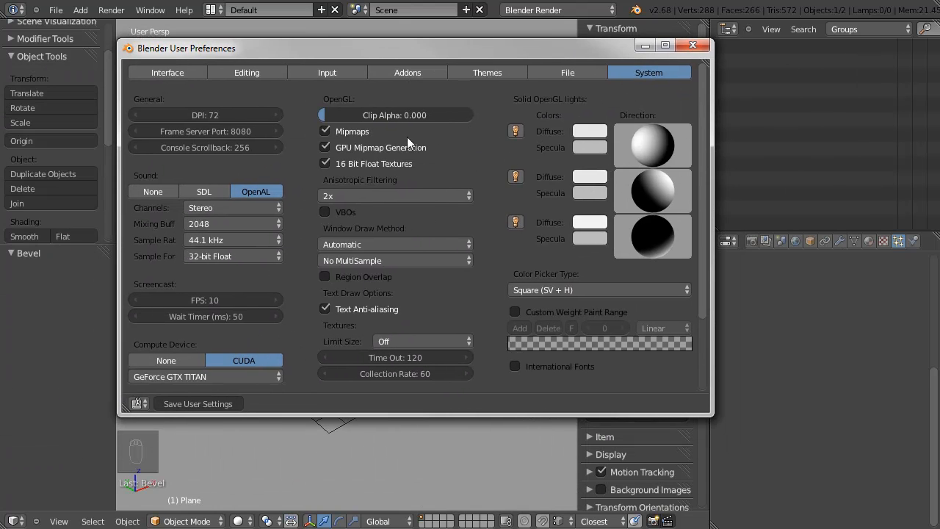
Try a different interface DPI and restore it to 72.
mouse_move(208, 114)
mouse_down()
mouse_move(216, 112)
mouse_move(187, 113)
mouse_move(232, 117)
mouse_move(201, 118)
mouse_move(225, 108)
mouse_up()
click(227, 109)
text(72)
key(Return)
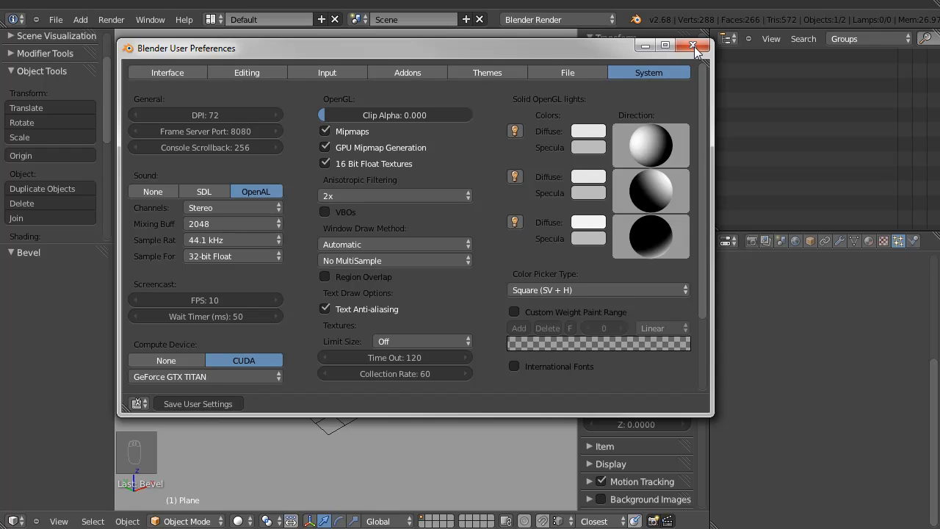
Review the File preferences, including file paths and save and auto save options, and close the User Preferences.
click(566, 73)
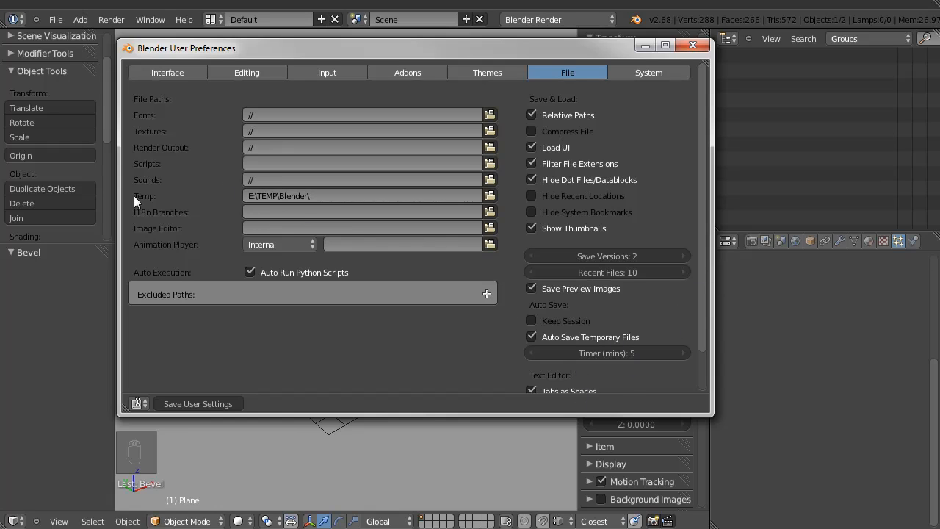
drag(704, 219, 704, 269)
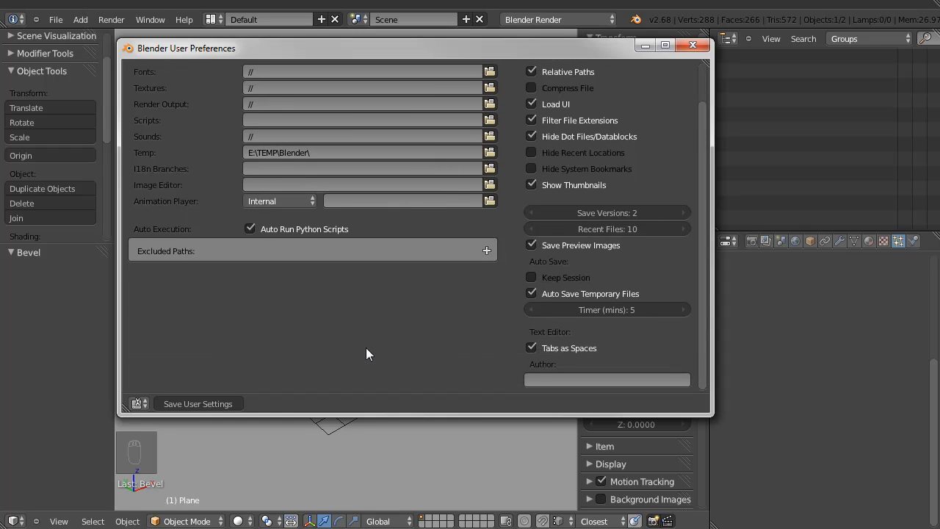
click(692, 47)
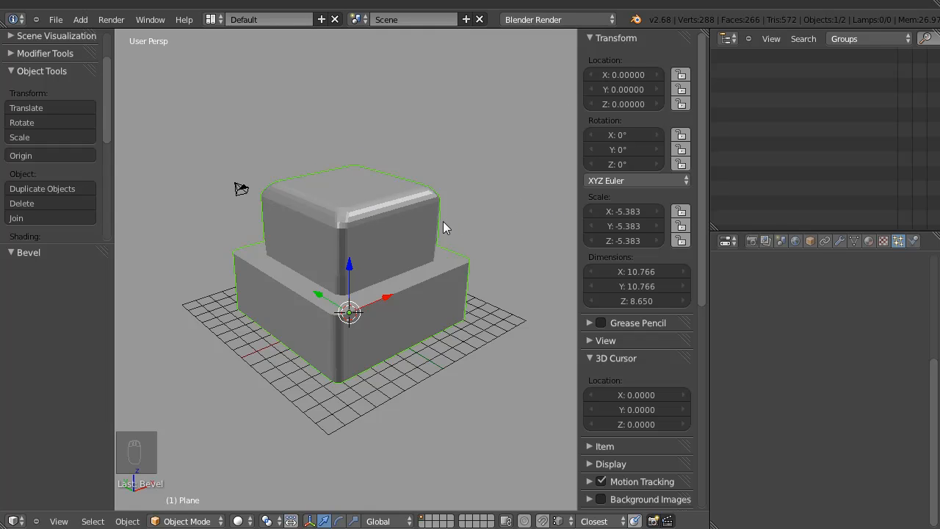
Hide both side panels of the 3D view and set the stacked block's shading to Smooth.
key(n)
key(t)
key(space)
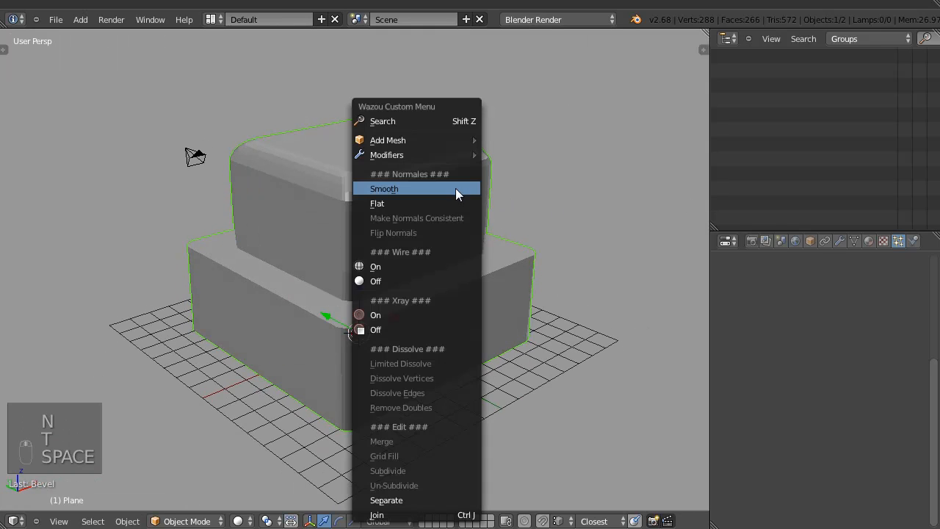
click(385, 189)
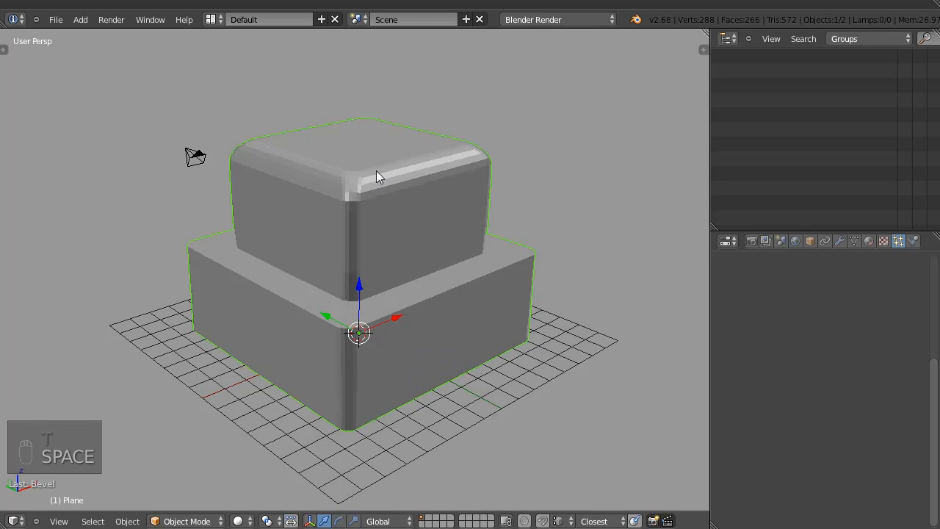
key(space)
click(320, 190)
mouse_move(454, 209)
middle_down()
mouse_move(362, 177)
mouse_move(468, 205)
middle_up()
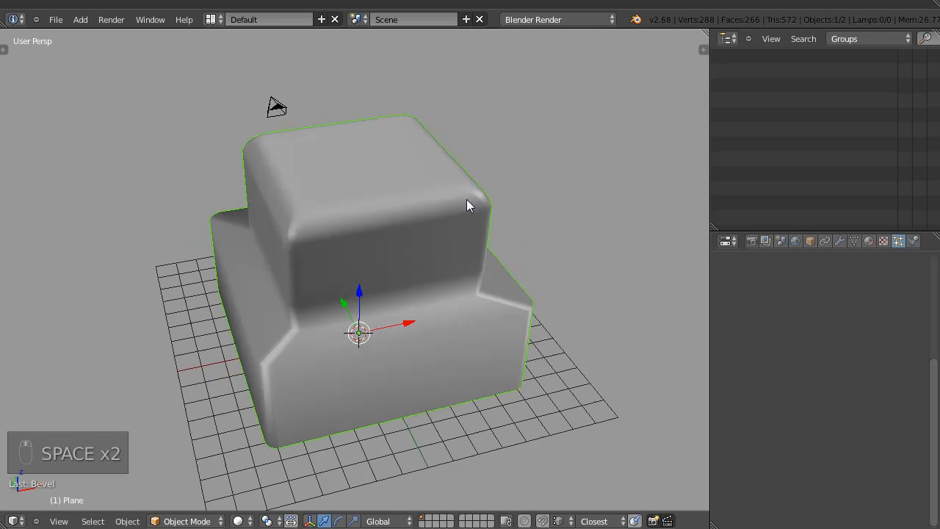
Return the stacked block to Flat shading and turn on its wire display.
key(space)
click(373, 202)
mouse_move(373, 202)
middle_down()
mouse_move(221, 253)
mouse_move(204, 234)
mouse_move(417, 218)
middle_up()
key(space)
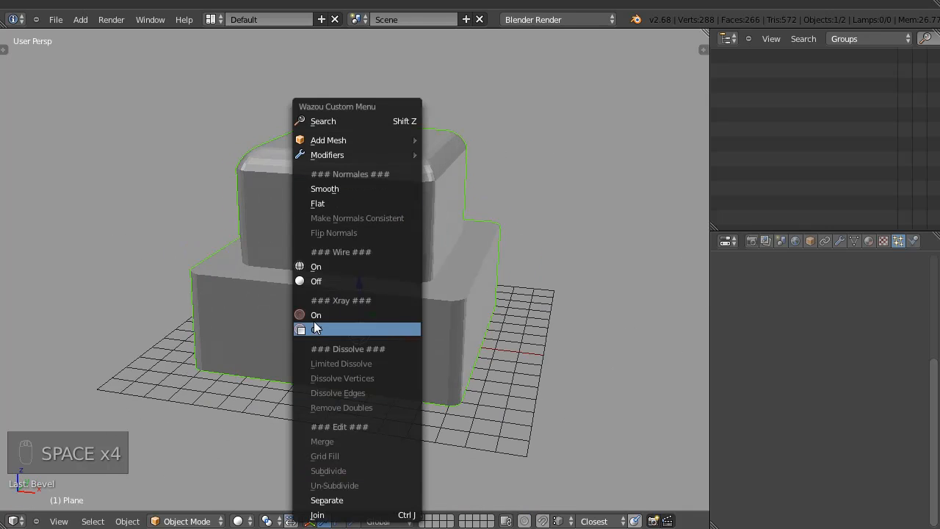
click(322, 267)
key(space)
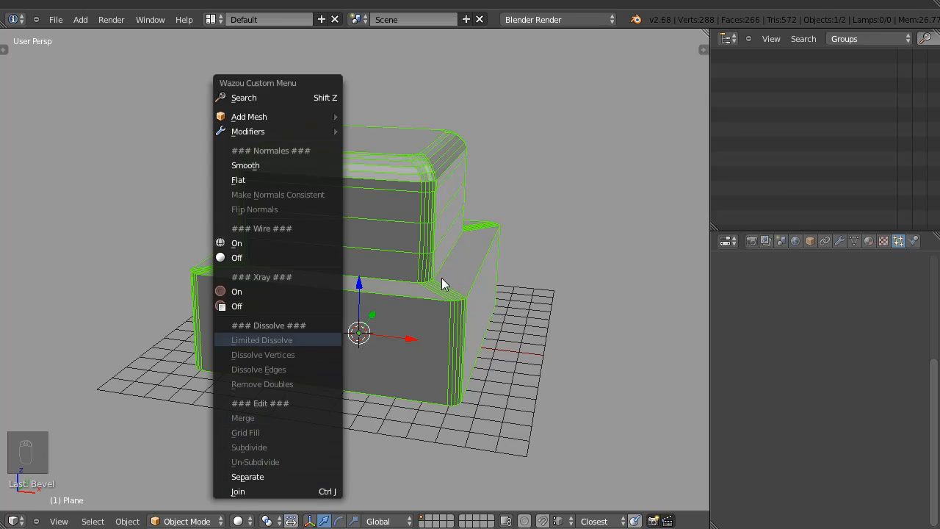
middle_drag(441, 199, 373, 211)
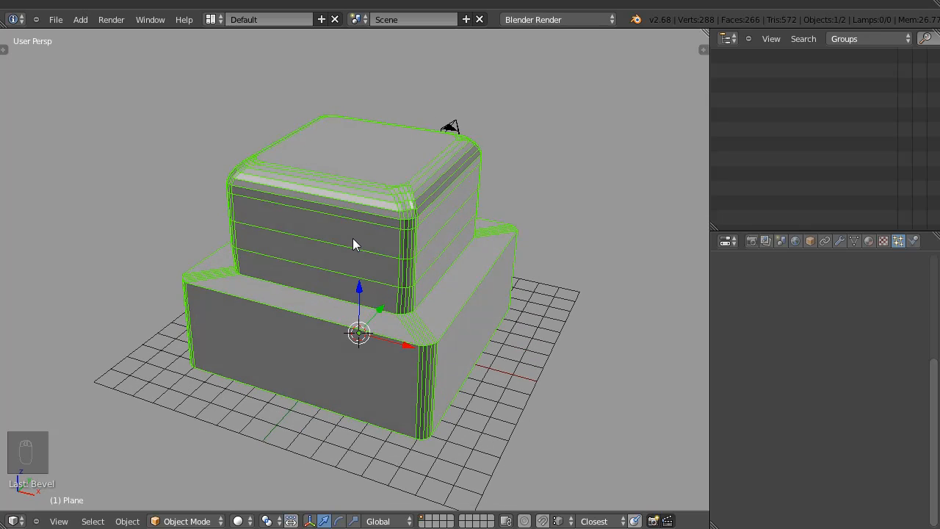
Delete the stacked block from the scene.
key(x)
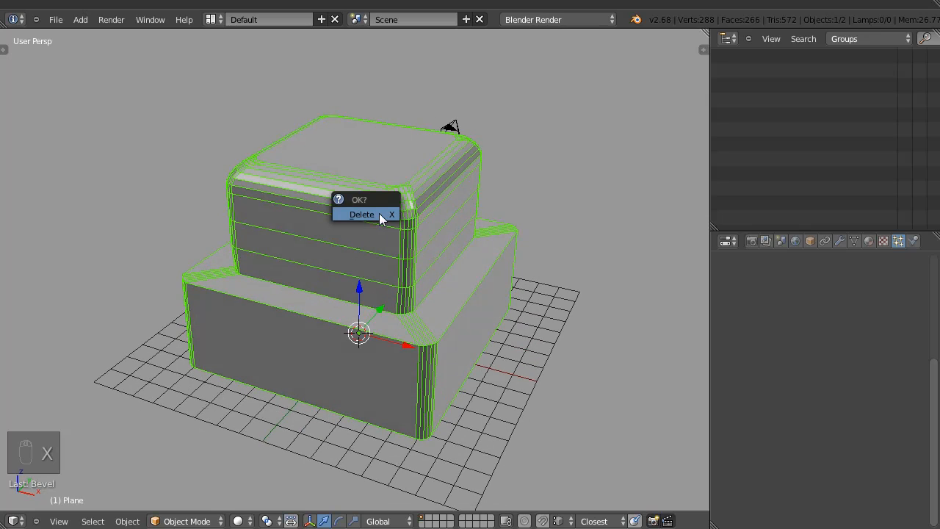
click(379, 213)
key(shift+w)
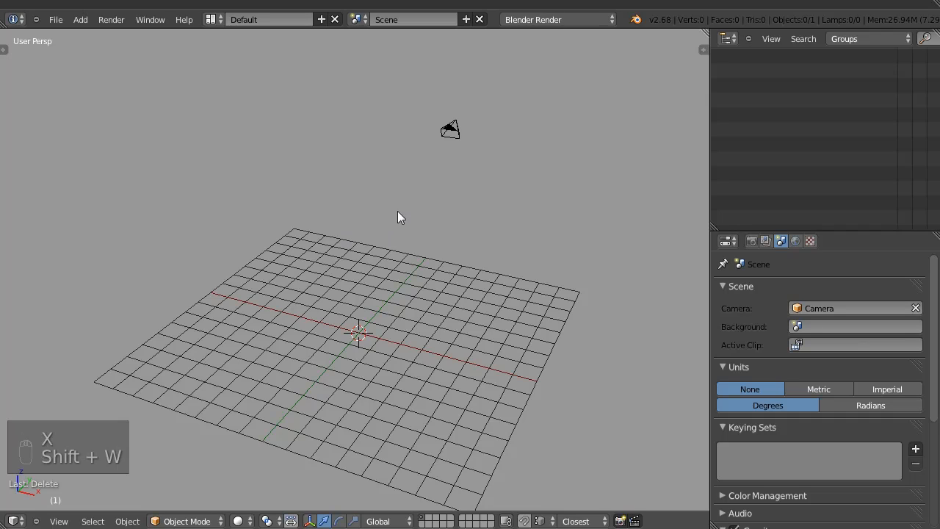
key(shift+q)
key(shift+q)
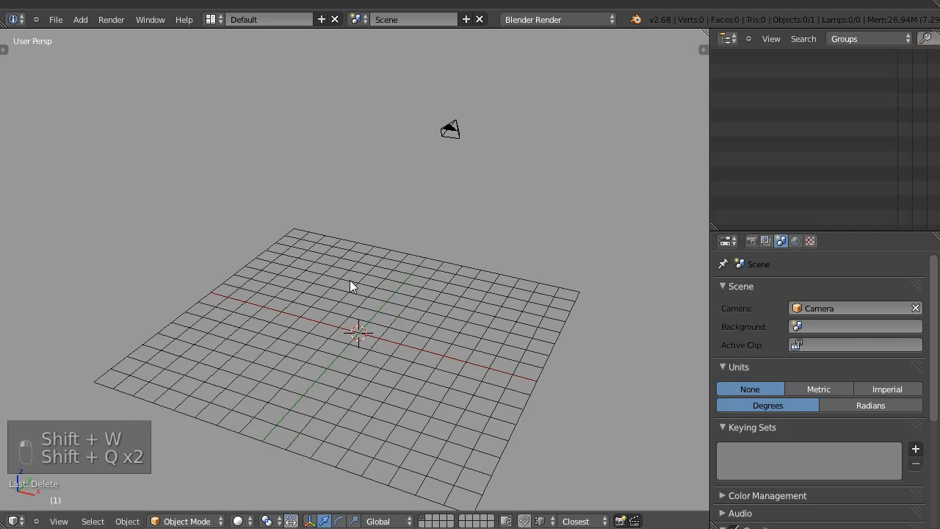
Add a mesh plane at the centre of the grid.
key(shift+a)
mouse_move(339, 281)
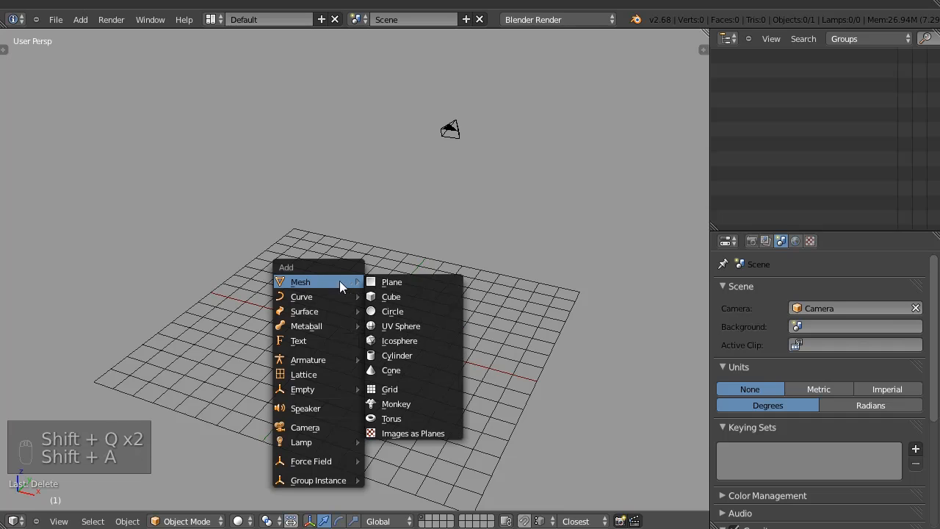
click(377, 281)
shift+middle_drag(317, 356, 345, 211)
Try scaling the plane uniformly with the pointer starting at different distances from its centre.
key(s)
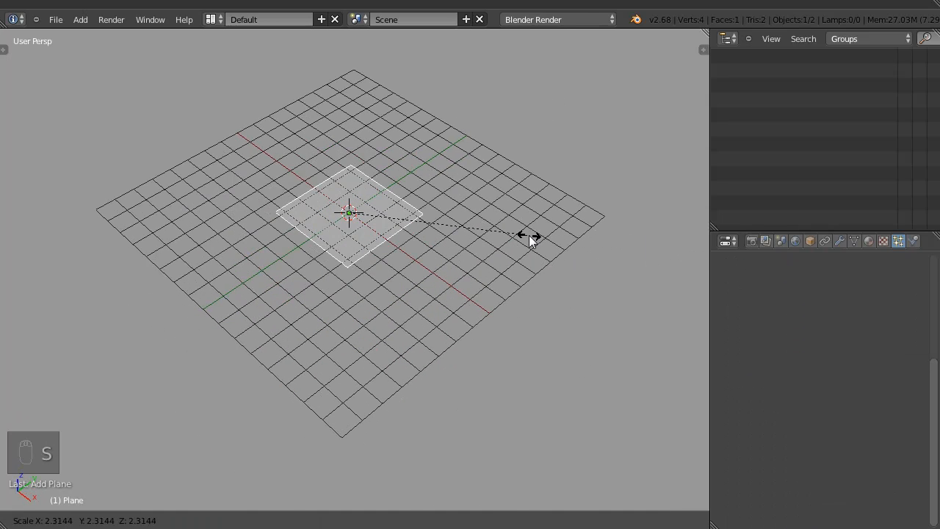
right_click(362, 214)
key(s)
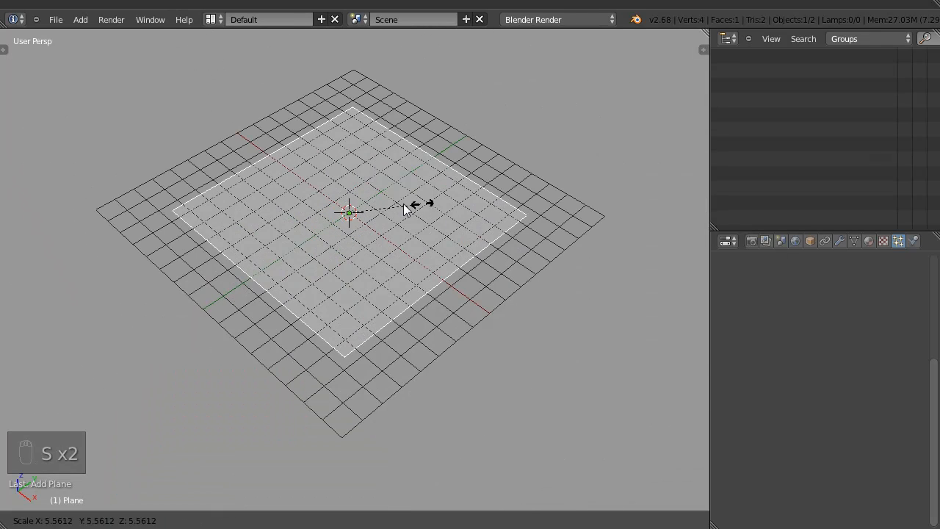
right_click(463, 221)
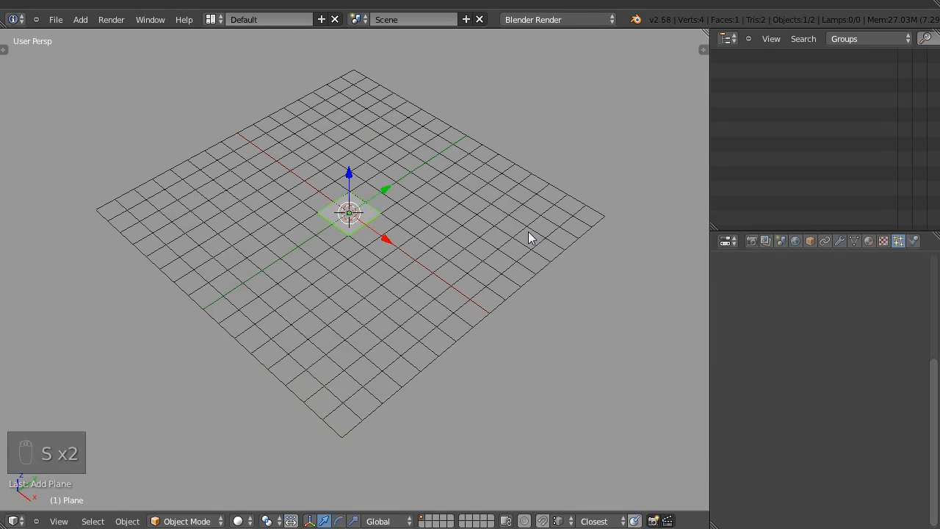
key(s)
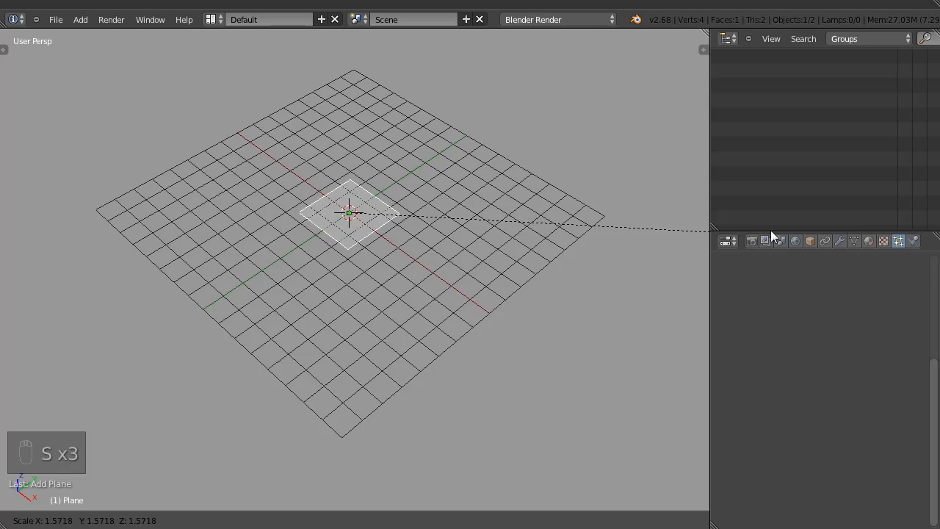
right_click(599, 226)
Try rotating the plane with the pointer both close to and far from its centre.
key(r)
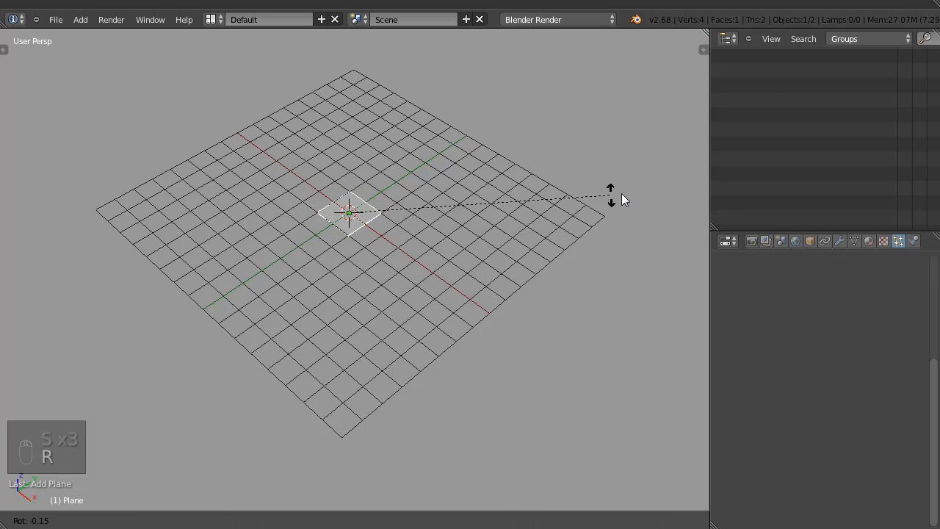
right_click(671, 199)
key(r)
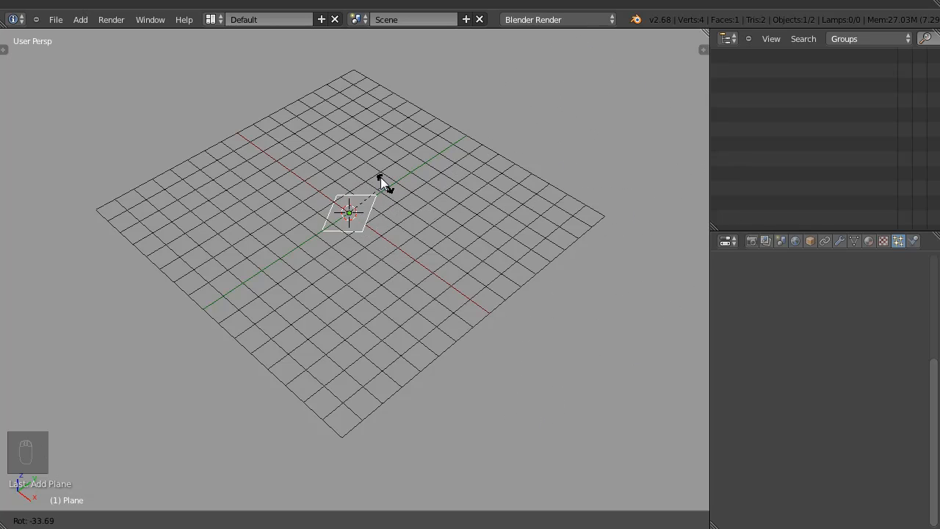
click(472, 213)
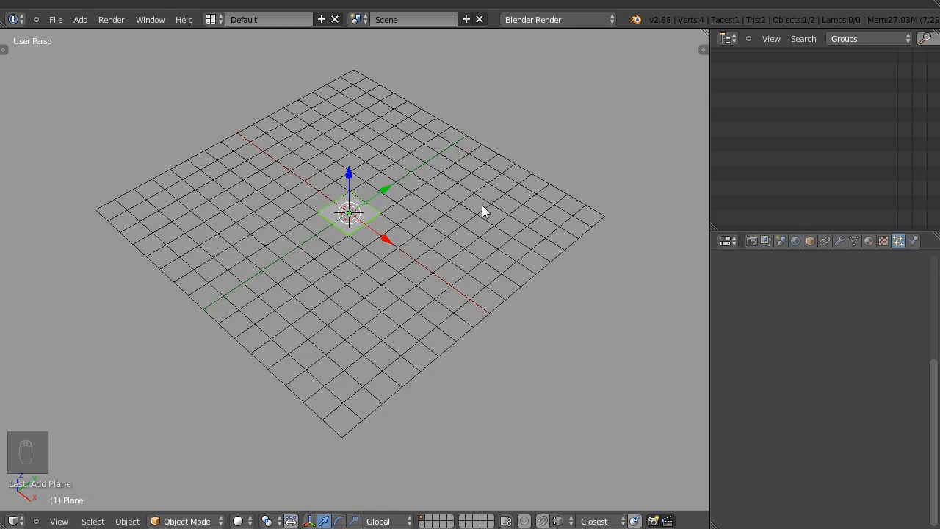
key(r)
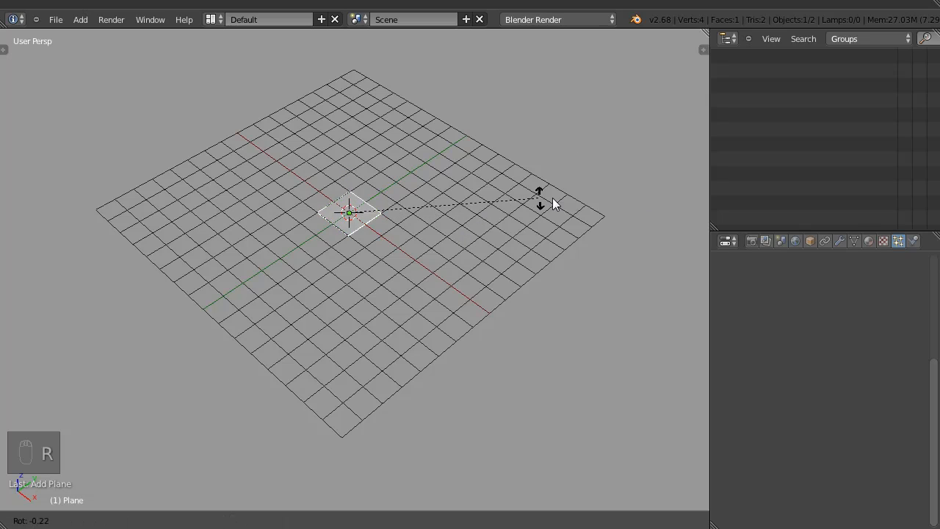
right_click(495, 221)
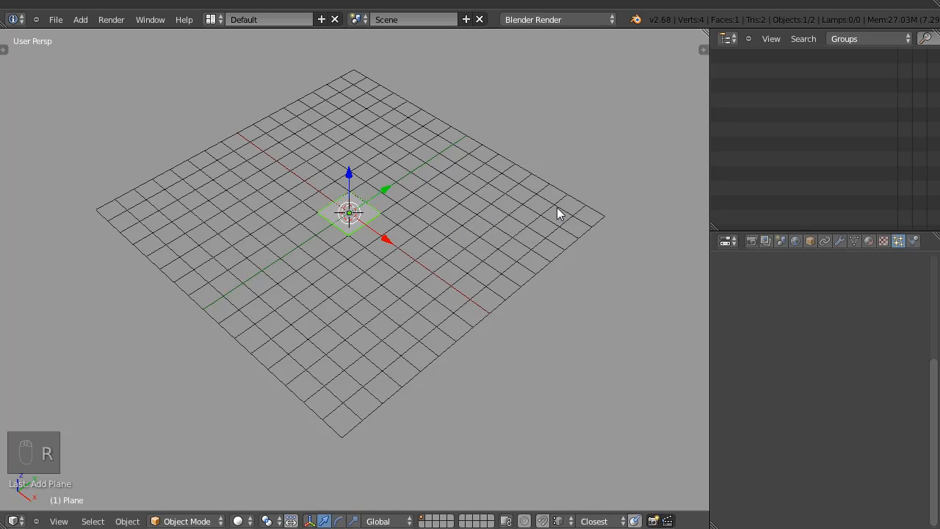
Try moving the plane along the global Y axis.
key(g)
middle_drag(693, 210, 676, 194)
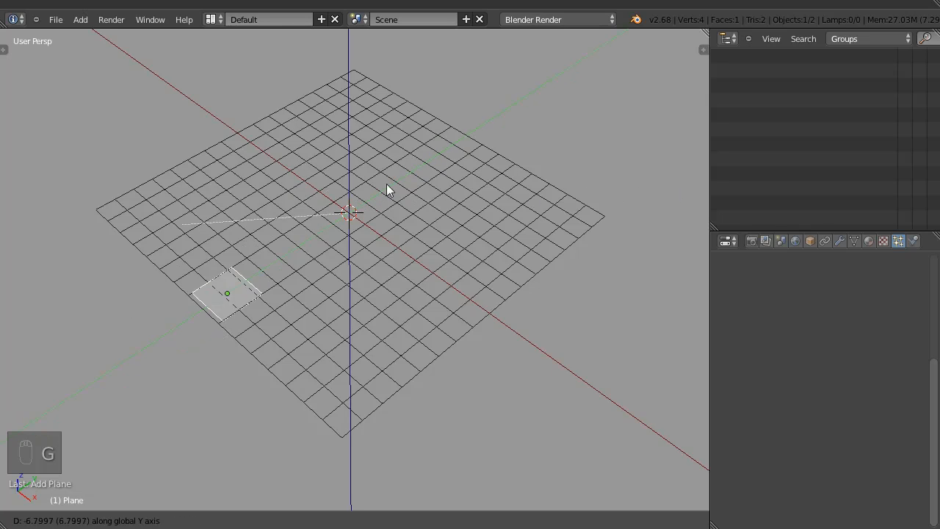
right_click(518, 257)
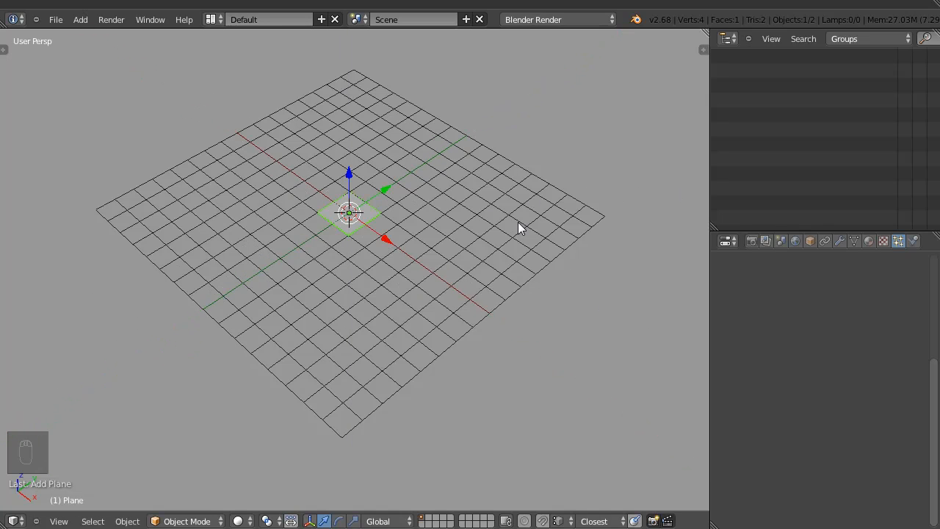
Scale the plane up uniformly by a factor of about 7.2 and enter Edit Mode.
key(s)
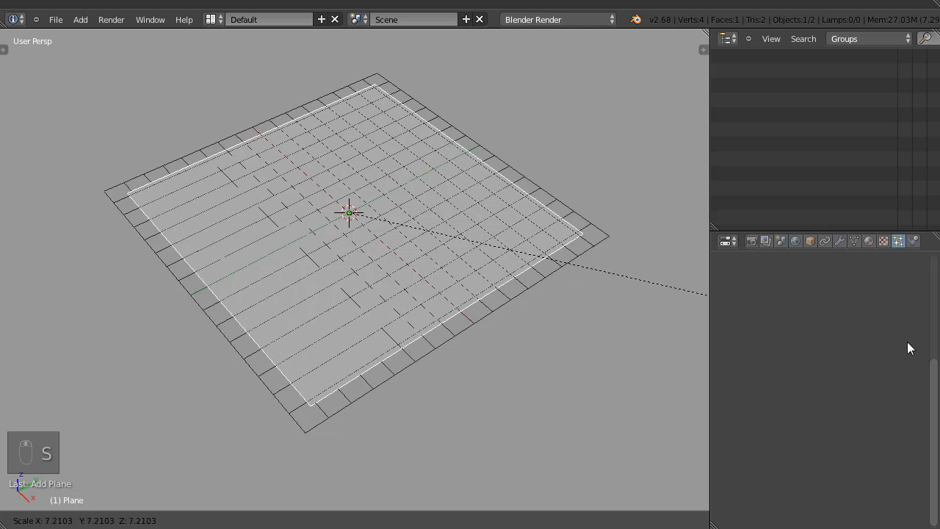
click(908, 348)
key(Tab)
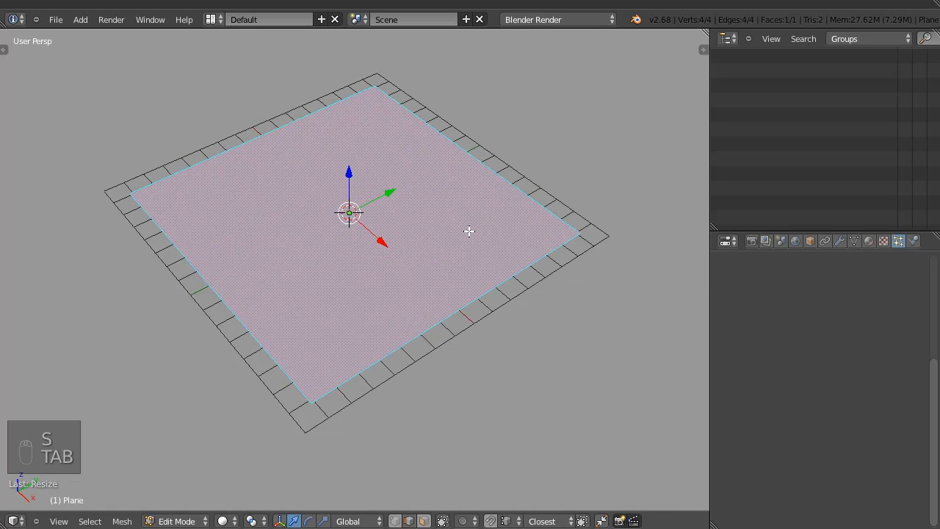
Subdivide the whole plane and raise the number of cuts to make an 8 by 8 grid of faces.
key(w)
click(330, 192)
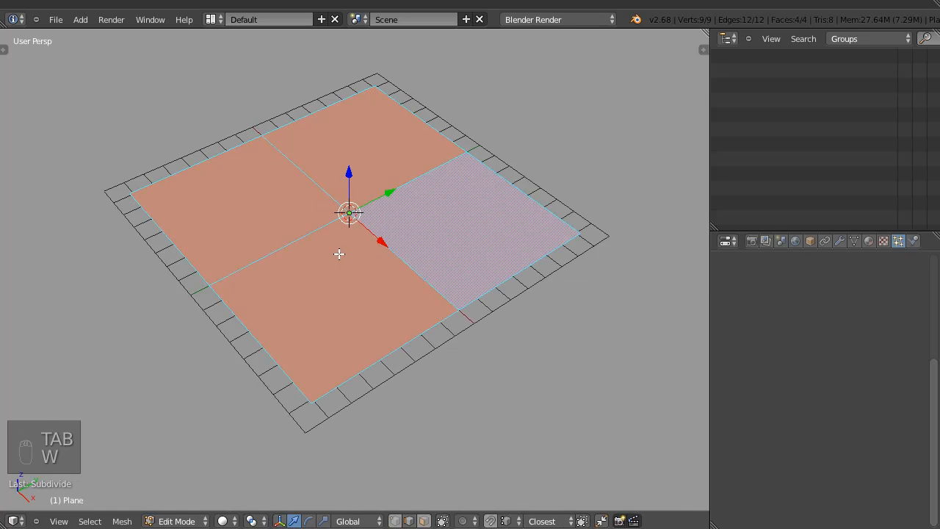
key(F6)
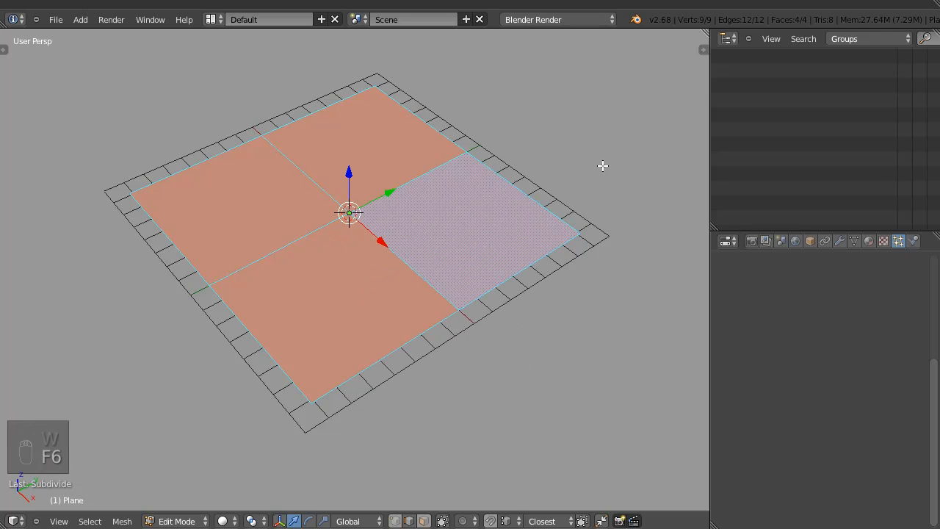
scroll(557, 176, up, 2)
scroll(554, 188, down, 3)
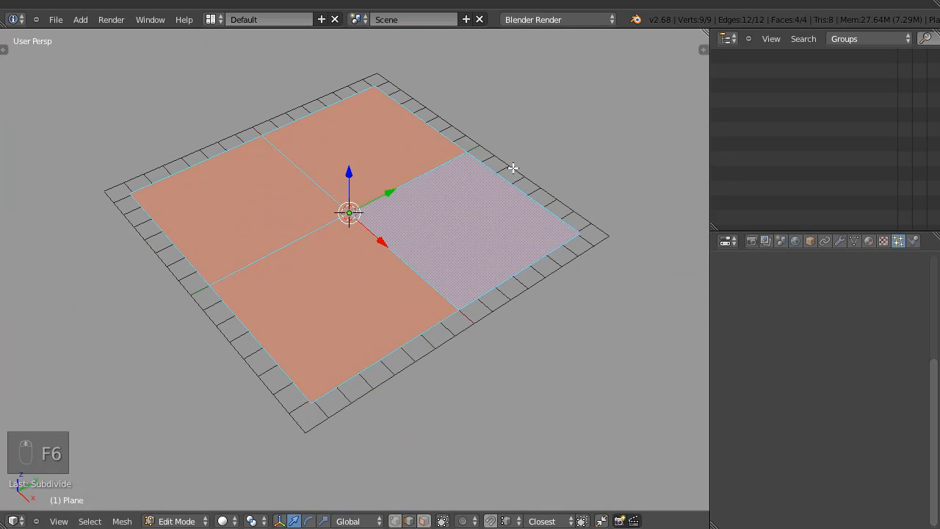
key(F6)
drag(649, 233, 683, 232)
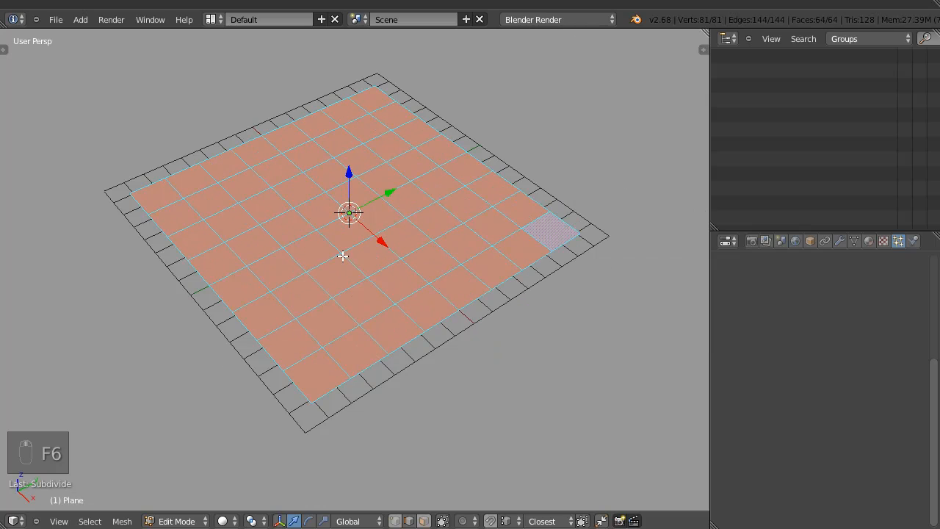
Switch to face selection, try single, circle and box selection on the plane's faces, and deselect everything.
scroll(342, 256, up, 5)
key(ctrl+Tab)
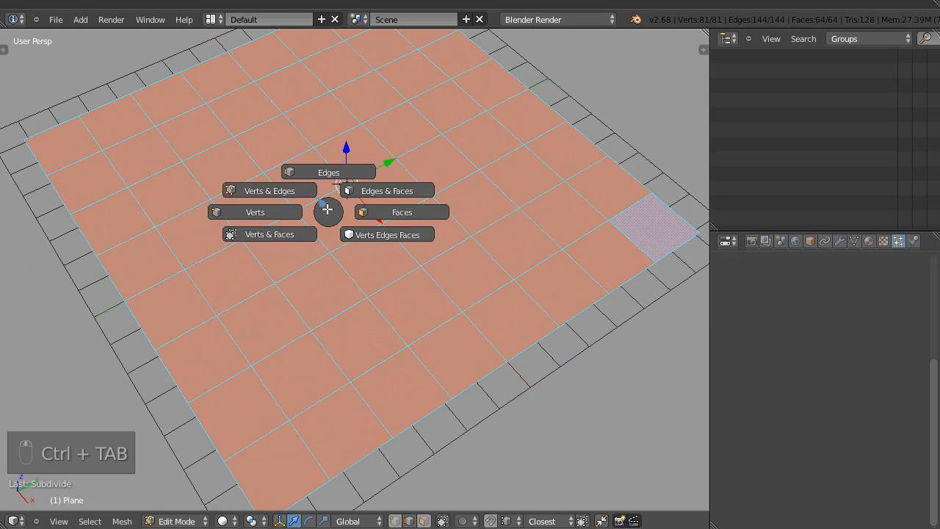
click(402, 210)
right_click(256, 197)
key(c)
mouse_move(224, 169)
mouse_down()
mouse_move(331, 272)
mouse_move(484, 191)
mouse_move(322, 315)
mouse_move(242, 349)
mouse_move(168, 216)
mouse_up()
mouse_move(168, 216)
middle_down()
mouse_move(266, 373)
mouse_move(651, 230)
mouse_move(552, 201)
mouse_move(538, 238)
middle_up()
key(b)
drag(617, 49, 44, 506)
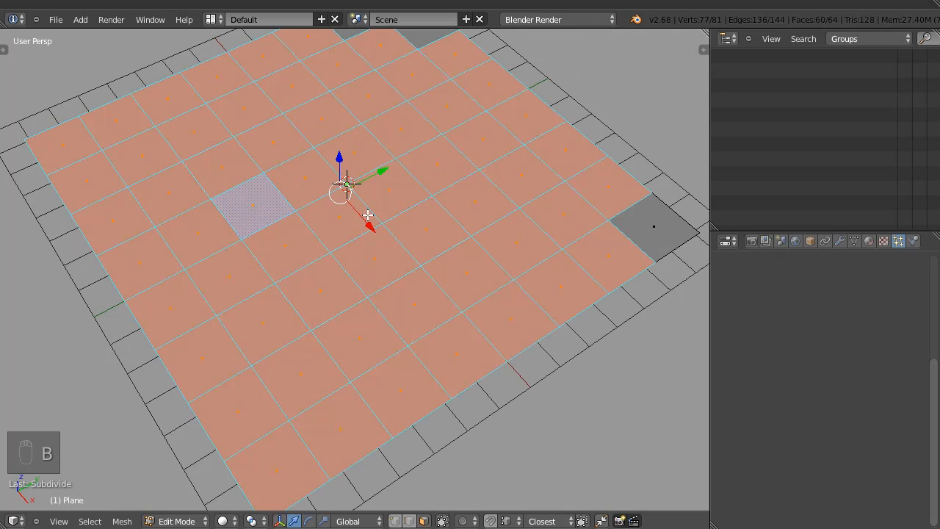
key(a)
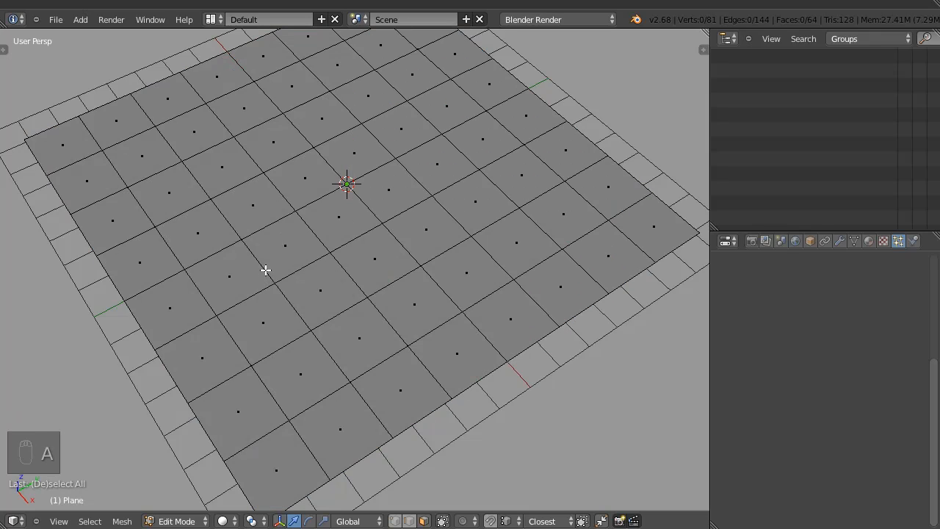
Select all faces of the plane and extrude them upward into a tall box.
scroll(264, 275, down, 4)
middle_drag(358, 225, 347, 225)
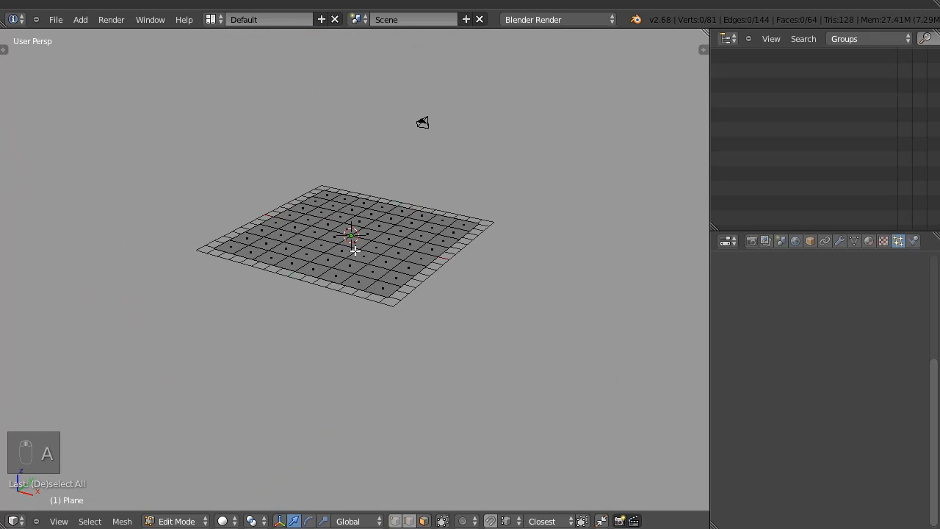
key(a)
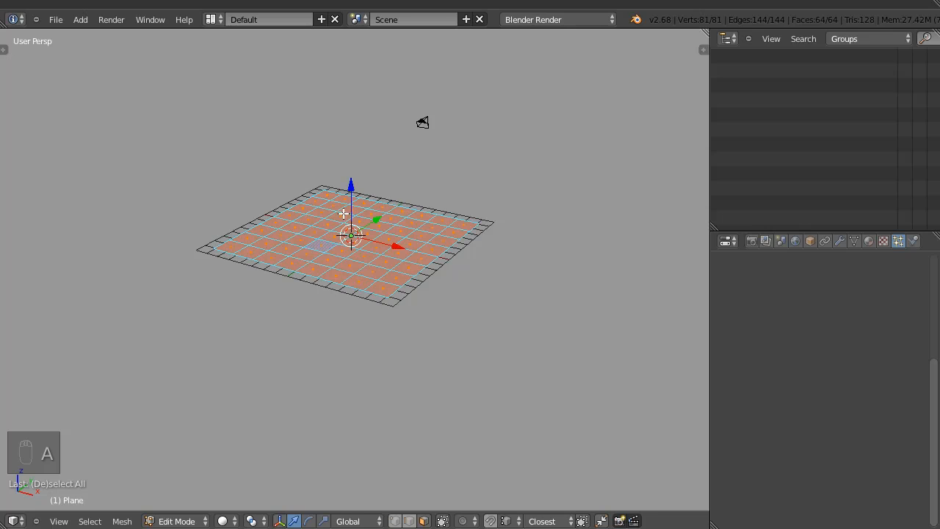
key(e)
click(431, 191)
middle_drag(430, 191, 365, 217)
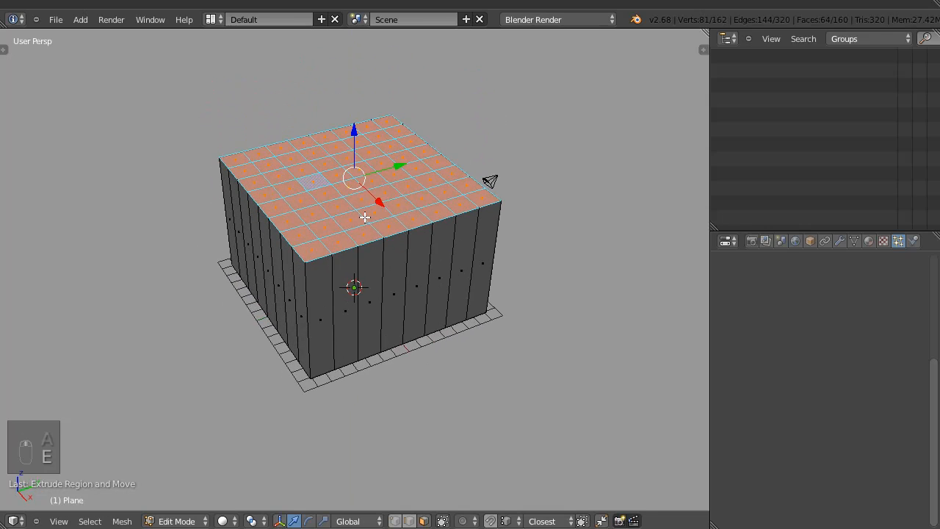
Try wireframe shading on the extruded box and return it to solid shading.
key(z)
click(273, 212)
mouse_move(273, 213)
middle_down()
mouse_move(368, 154)
mouse_move(367, 179)
mouse_move(337, 171)
mouse_move(350, 173)
middle_up()
scroll(367, 154, up, 2)
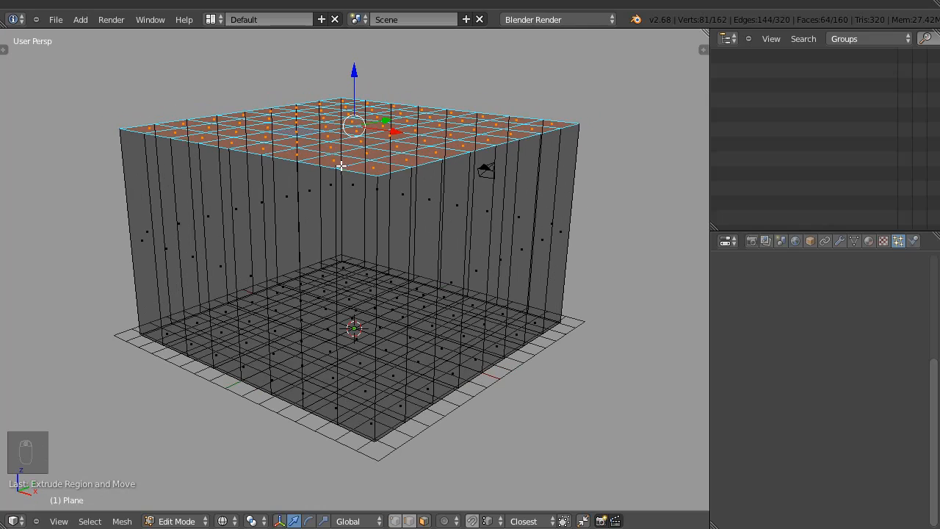
key(z)
click(404, 271)
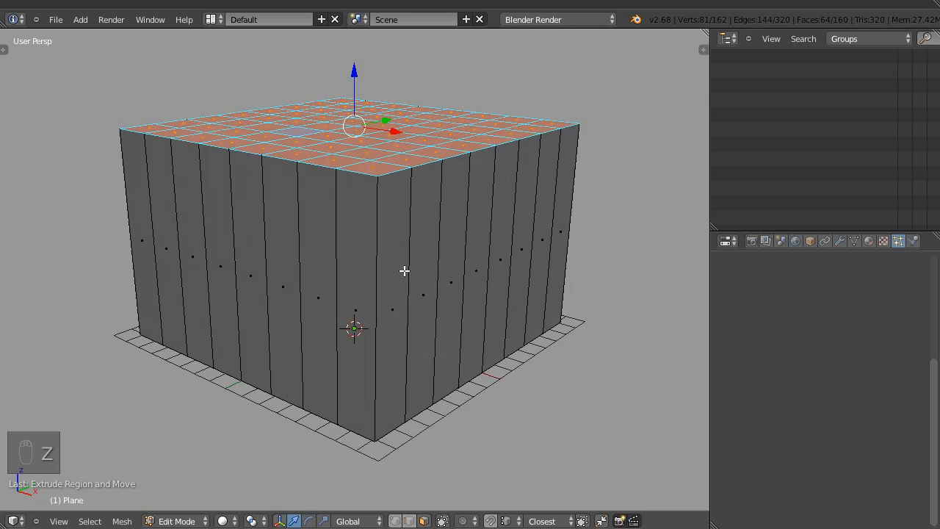
Try toggling the limit on selecting hidden geometry off and on, and box-select the box's visible faces.
click(443, 521)
middle_drag(413, 325, 343, 220)
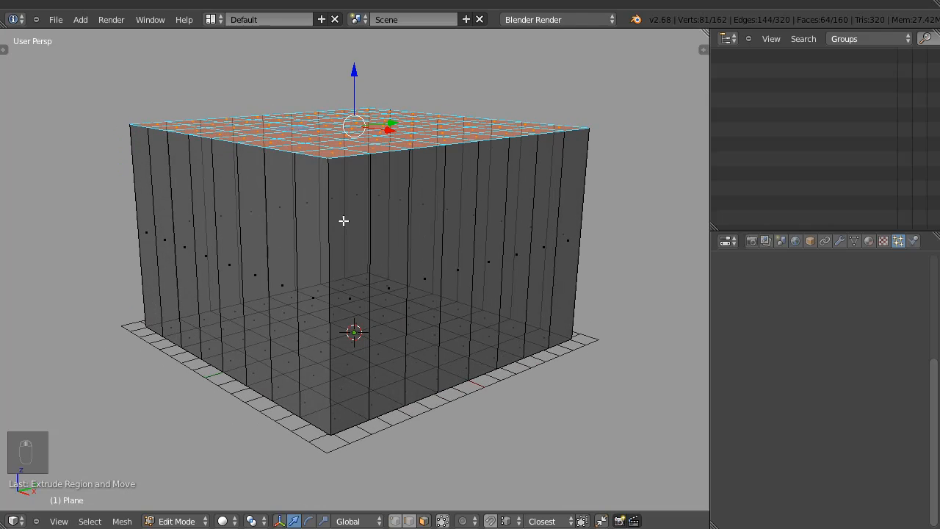
click(443, 520)
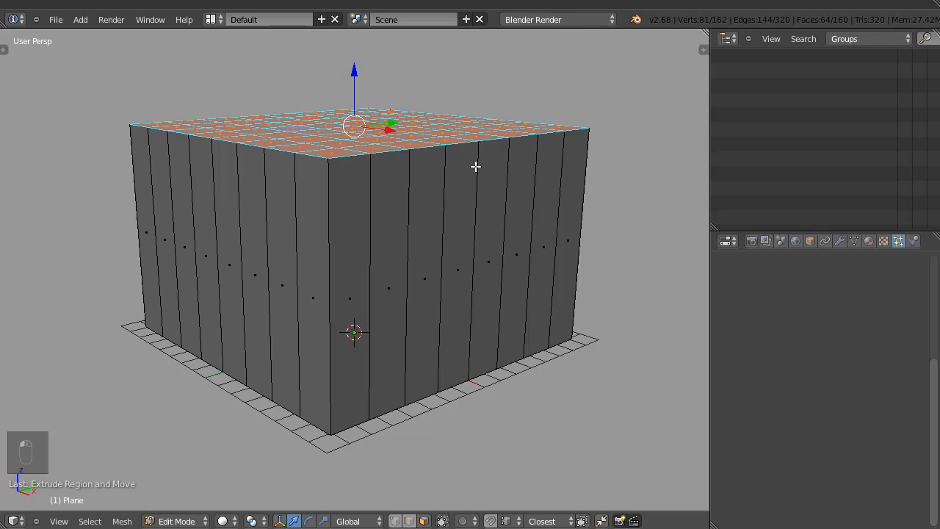
key(b)
drag(642, 507, 9, 52)
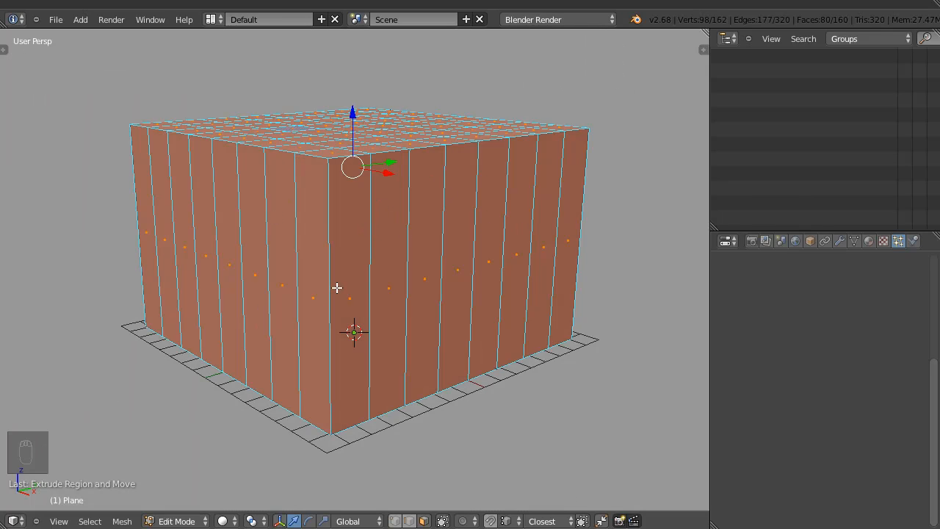
mouse_move(530, 237)
middle_down()
mouse_move(225, 230)
mouse_move(543, 236)
mouse_move(530, 249)
middle_up()
Allow selection through the mesh, box-select the entire box including its hidden faces, and deselect everything.
click(442, 521)
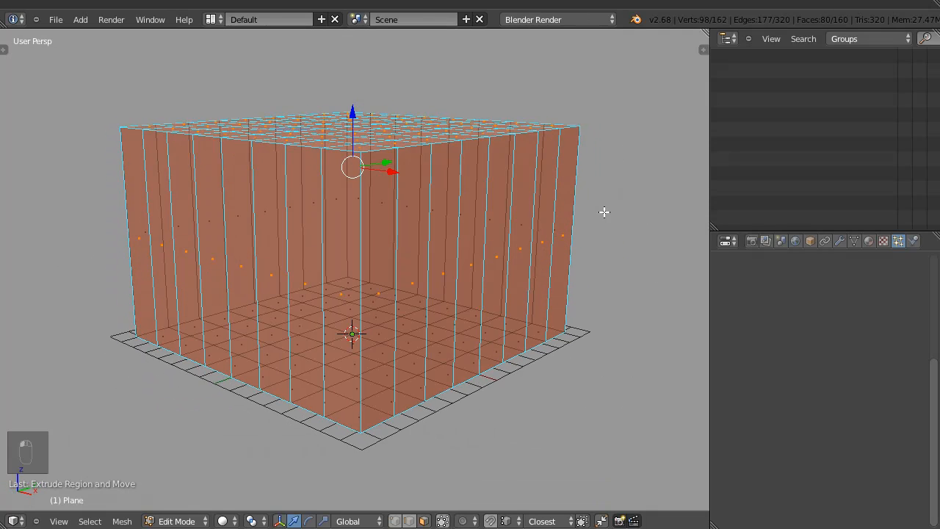
key(b)
drag(646, 72, 95, 455)
middle_drag(514, 223, 451, 243)
key(a)
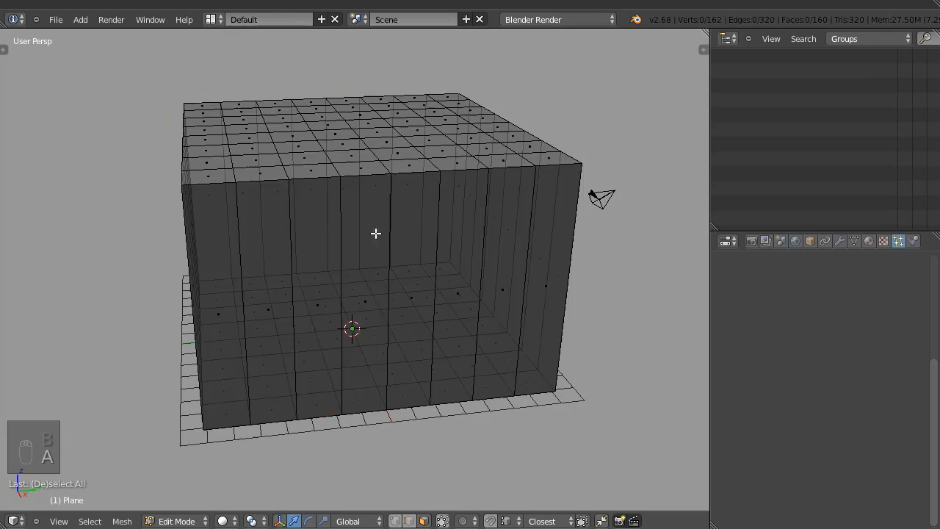
Limit selection to visible geometry, circle-select a 2 by 5 block of faces on the box's top, and delete those faces.
middle_drag(234, 260, 416, 488)
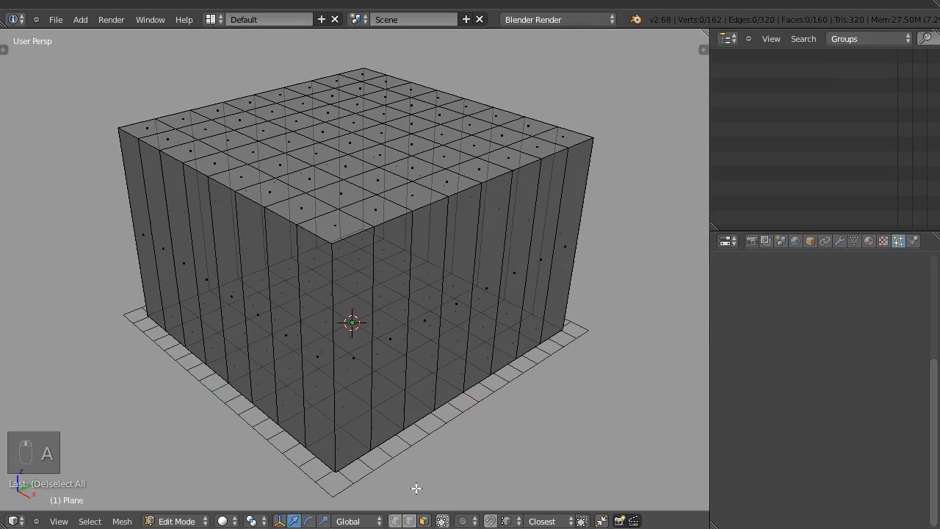
middle_drag(275, 188, 309, 209)
key(c)
mouse_move(283, 139)
mouse_down()
mouse_move(294, 163)
mouse_move(394, 214)
mouse_move(445, 185)
mouse_up()
mouse_move(444, 184)
middle_down()
mouse_move(420, 149)
mouse_move(434, 195)
mouse_move(470, 214)
middle_up()
drag(447, 216, 507, 184)
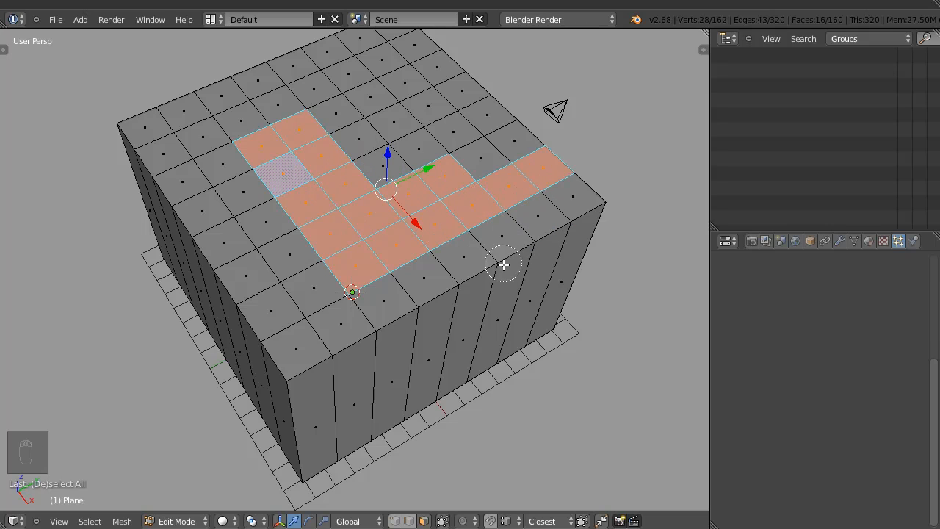
middle_drag(454, 152, 583, 180)
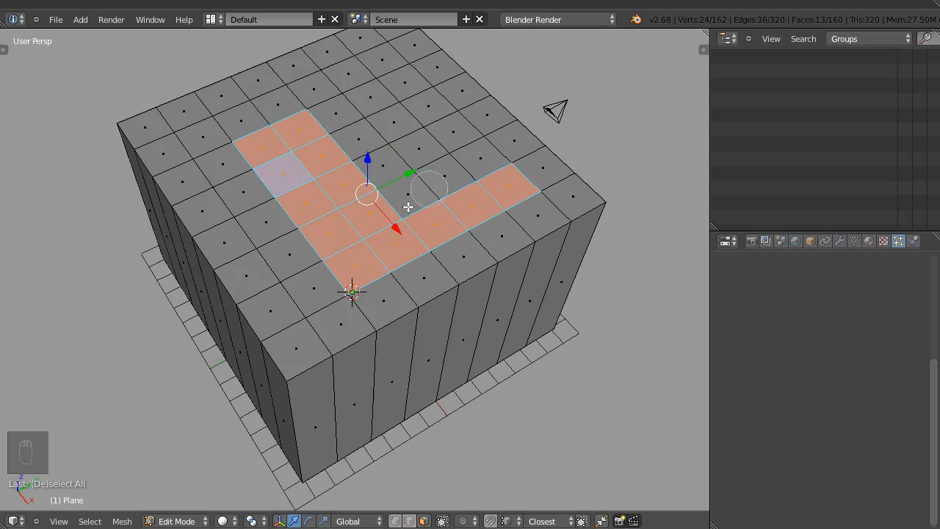
middle_drag(470, 199, 578, 160)
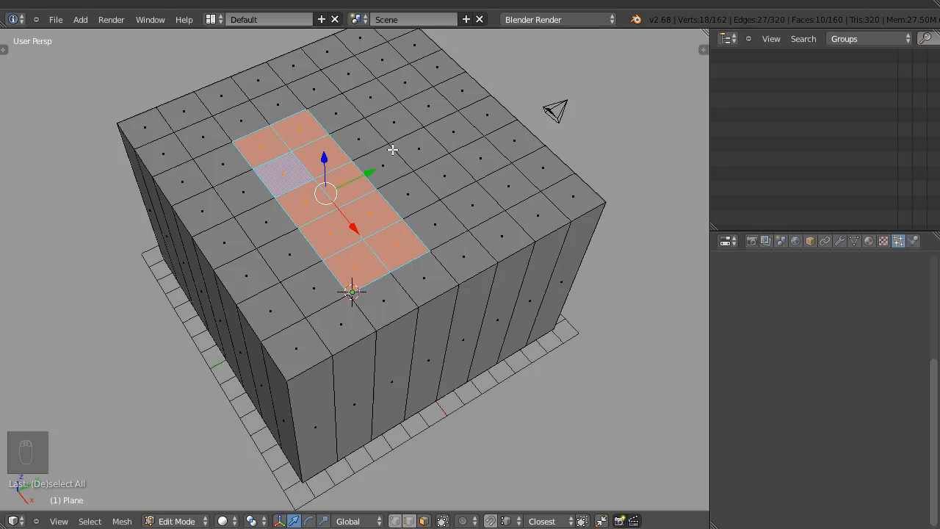
key(x)
click(447, 182)
middle_drag(447, 180, 355, 144)
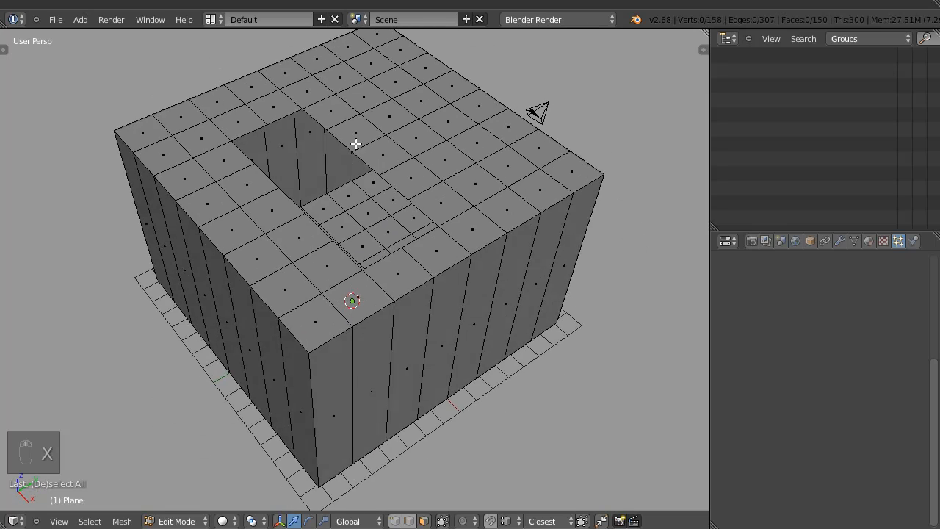
Select the hole's two long edge rows using shortest-path selection in edge mode, and close the hole with Grid Fill.
scroll(355, 144, up, 5)
scroll(277, 136, down, 5)
scroll(283, 114, up, 2)
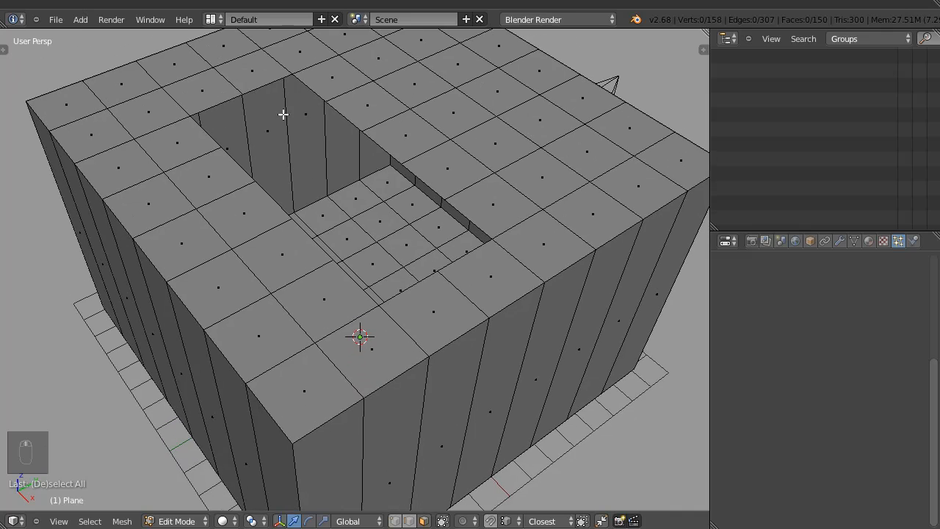
key(ctrl+Tab)
click(237, 69)
right_click(209, 132)
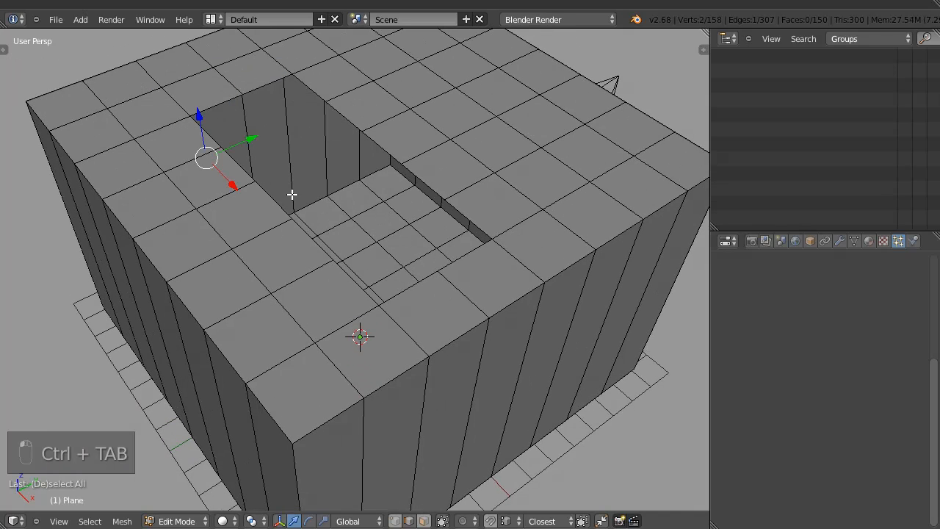
right_click(317, 85)
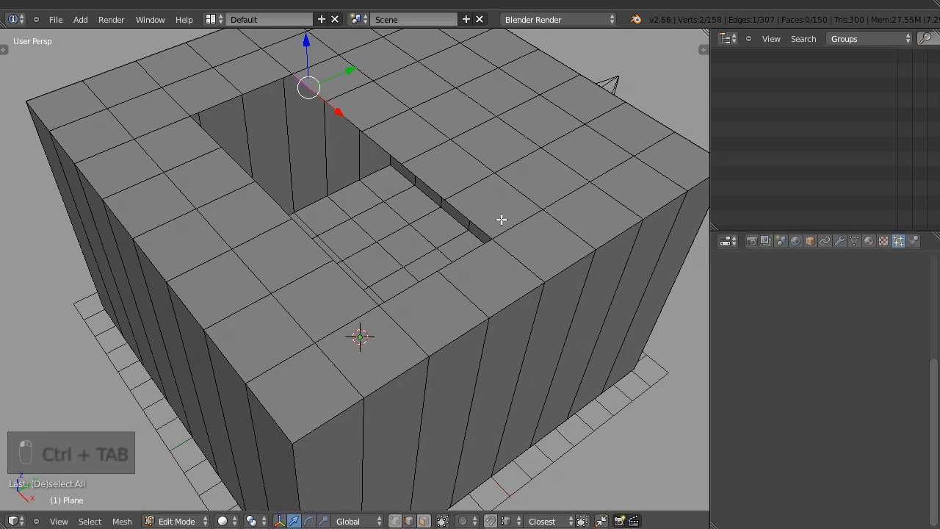
ctrl+right_click(474, 218)
shift+right_click(189, 138)
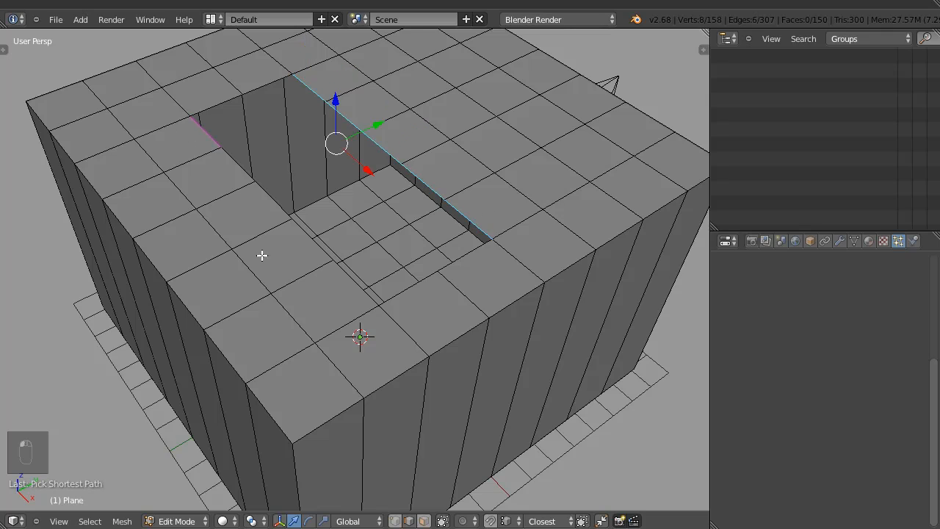
ctrl+right_click(359, 293)
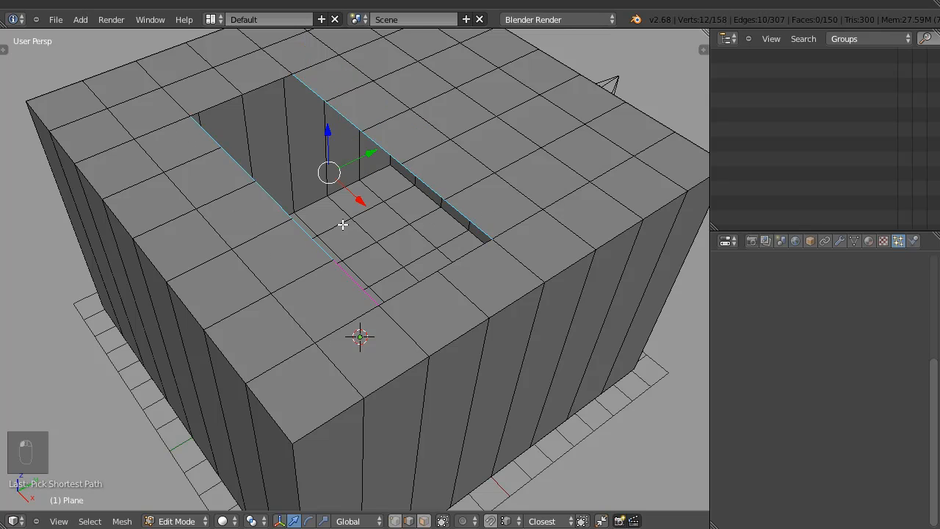
key(space)
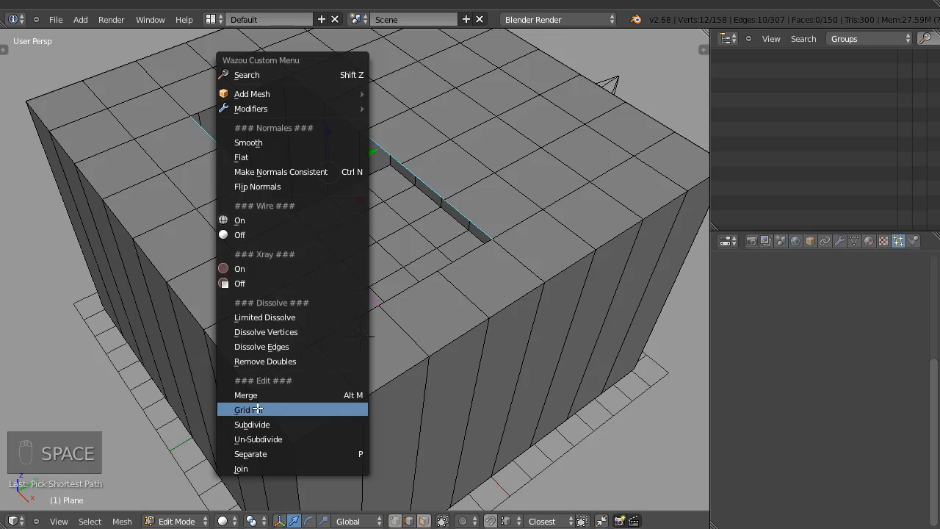
click(294, 409)
middle_drag(418, 153, 336, 77)
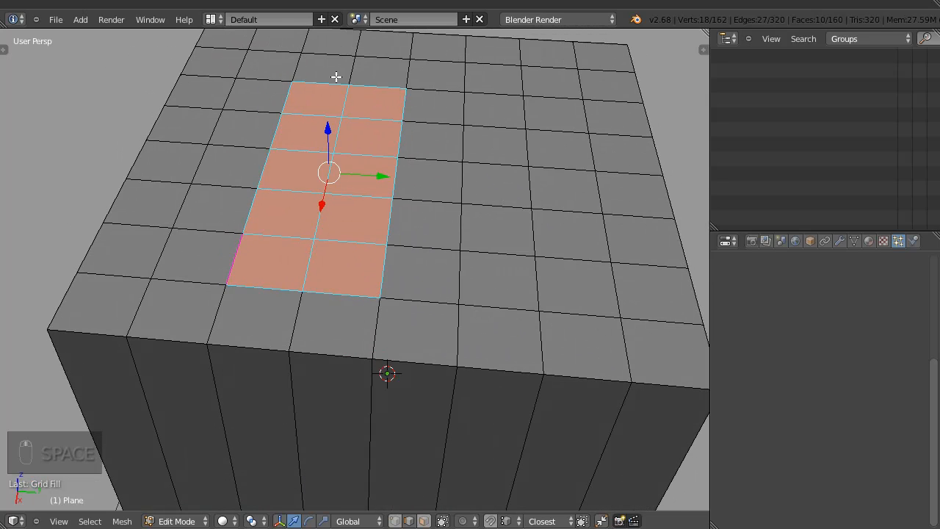
In face mode, add six neighbouring faces to the filled block to form an L shape and delete all the selected faces.
middle_drag(464, 173, 365, 175)
key(ctrl+Tab)
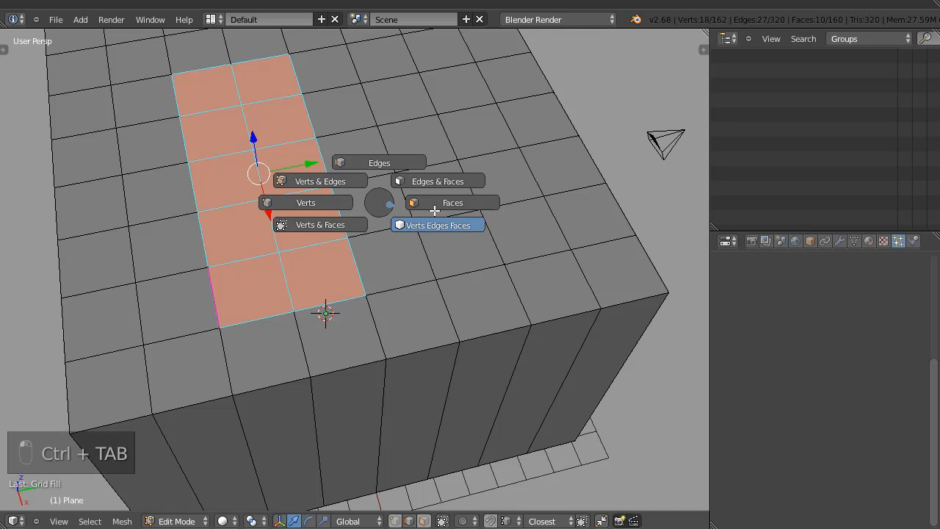
click(389, 207)
shift+right_click(374, 206)
shift+right_click(391, 255)
shift+right_click(472, 235)
shift+right_click(428, 165)
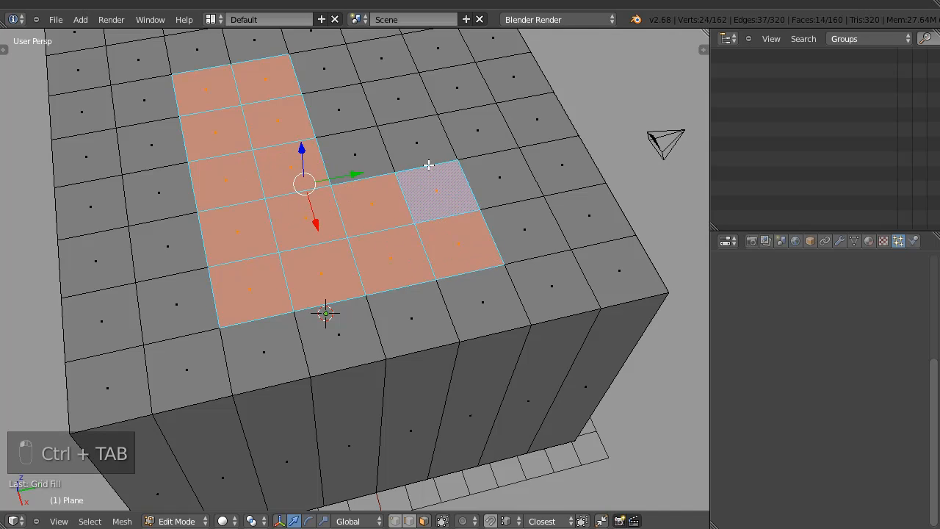
shift+right_click(505, 169)
shift+right_click(526, 202)
key(x)
click(491, 191)
middle_drag(371, 231, 184, 118)
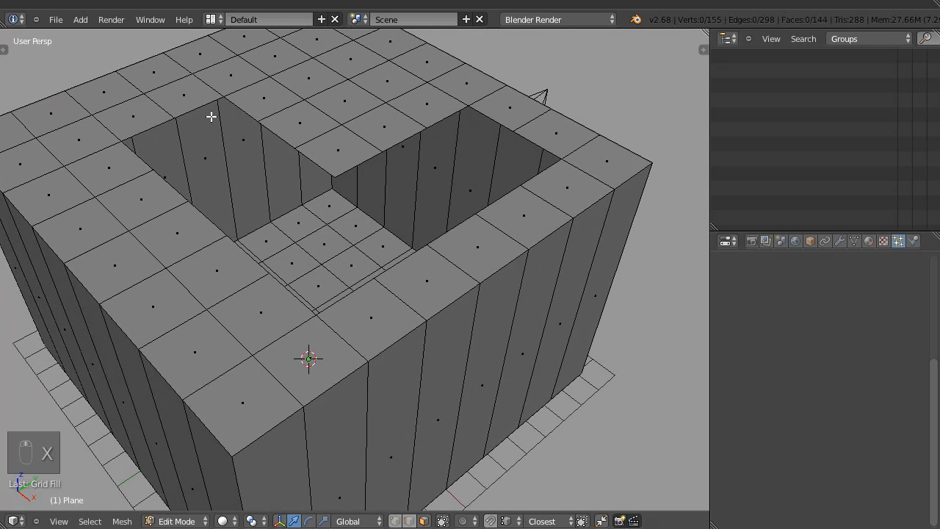
Select the L-shaped hole's border loop in edge mode and fill it using the Quadder tool's Fill quads.
key(ctrl+Tab)
click(265, 103)
alt+right_click(225, 149)
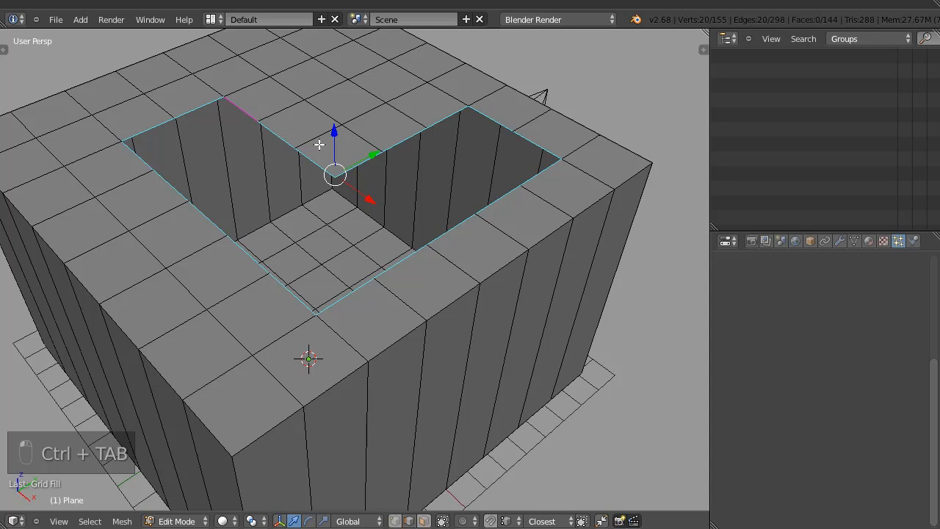
key(t)
drag(105, 72, 103, 191)
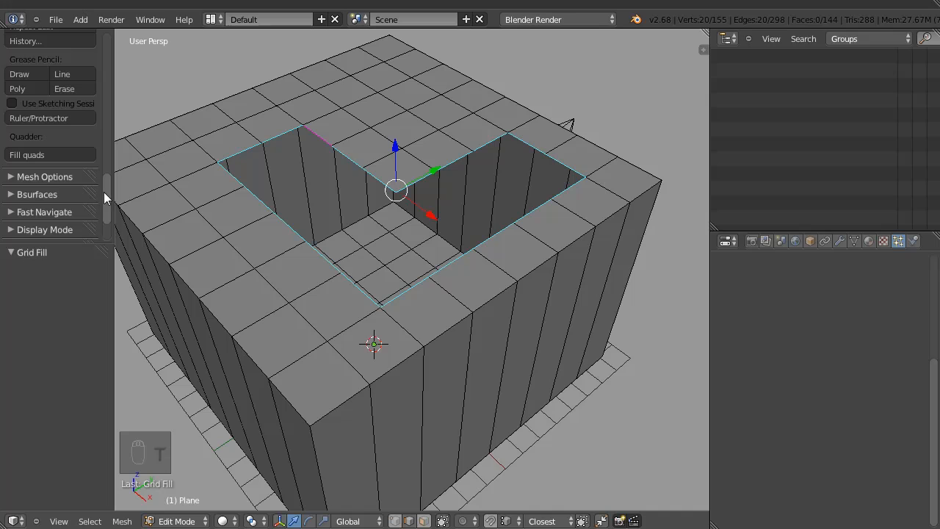
click(27, 156)
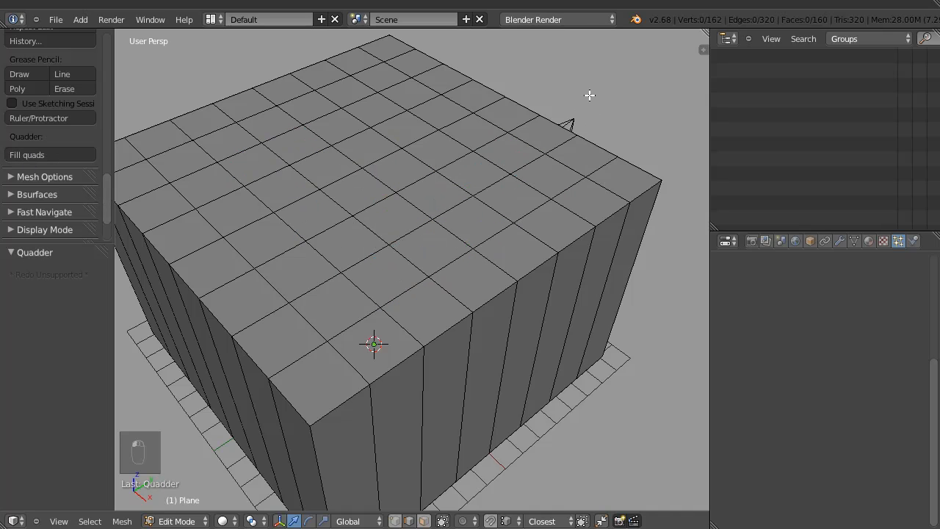
In face mode, select a straight row of six adjacent faces on the box's top and delete them.
middle_drag(446, 217, 340, 225)
key(ctrl+Tab)
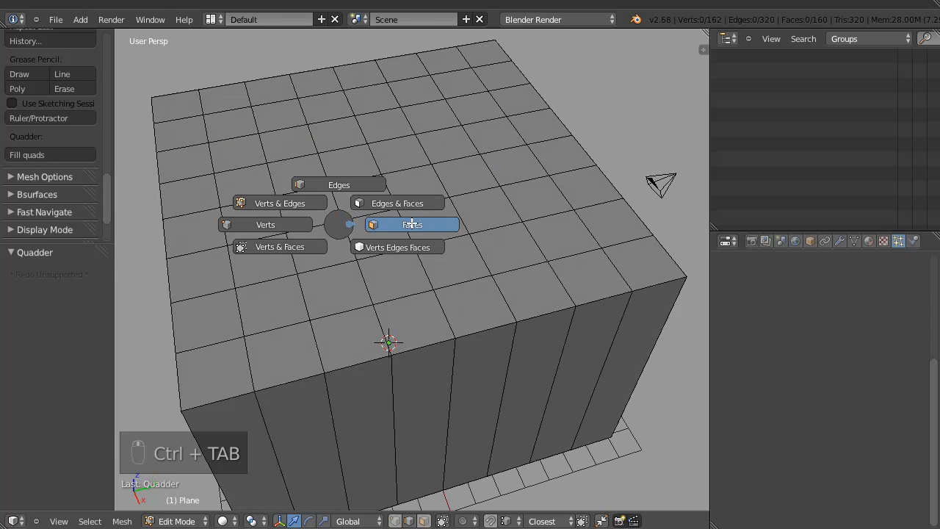
click(345, 223)
right_click(260, 263)
shift+right_click(295, 302)
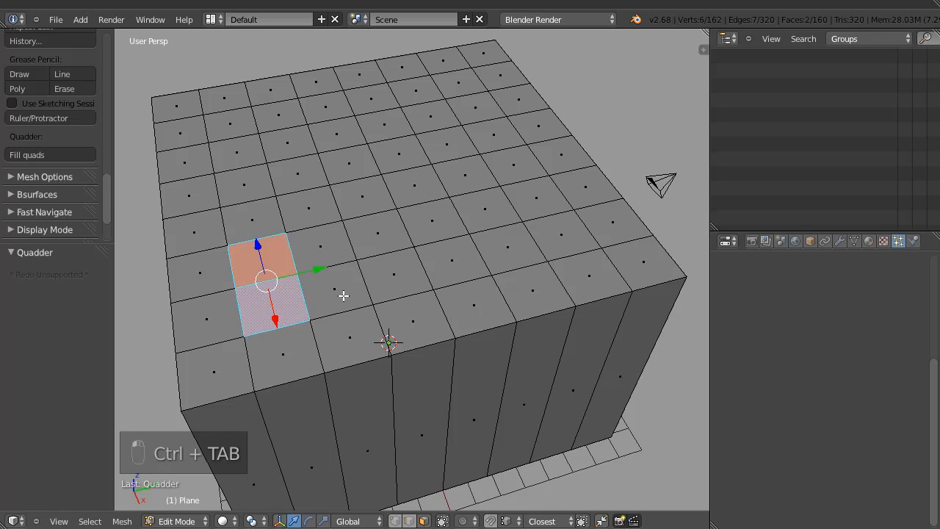
right_click(284, 298)
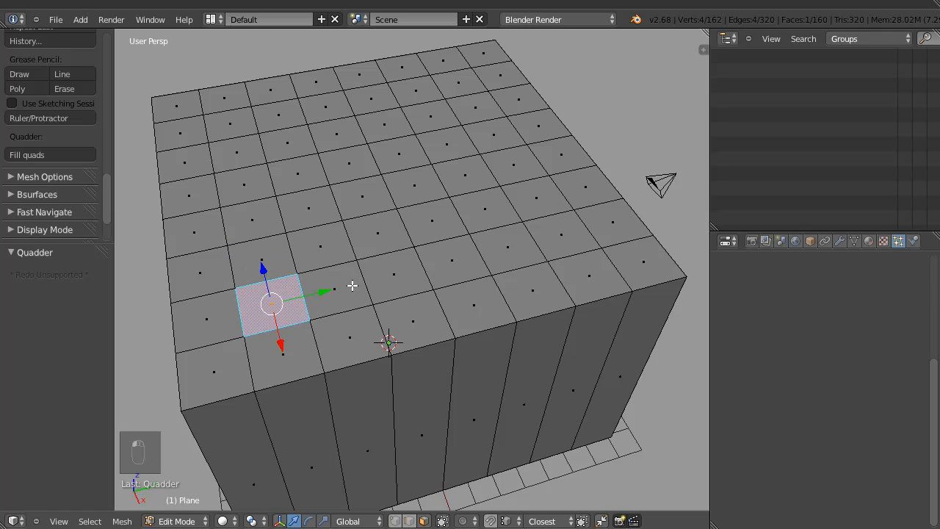
shift+right_click(334, 292)
shift+right_click(393, 273)
shift+right_click(449, 259)
shift+right_click(506, 247)
shift+right_click(561, 234)
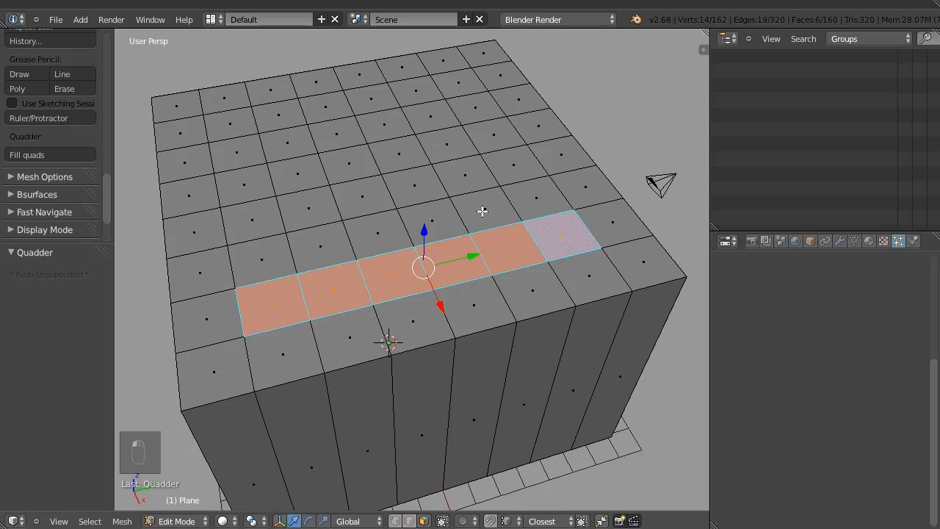
key(x)
click(528, 218)
In vertex mode, select the four corner vertices at one end of the hole and make a face between them.
key(ctrl+Tab)
click(330, 242)
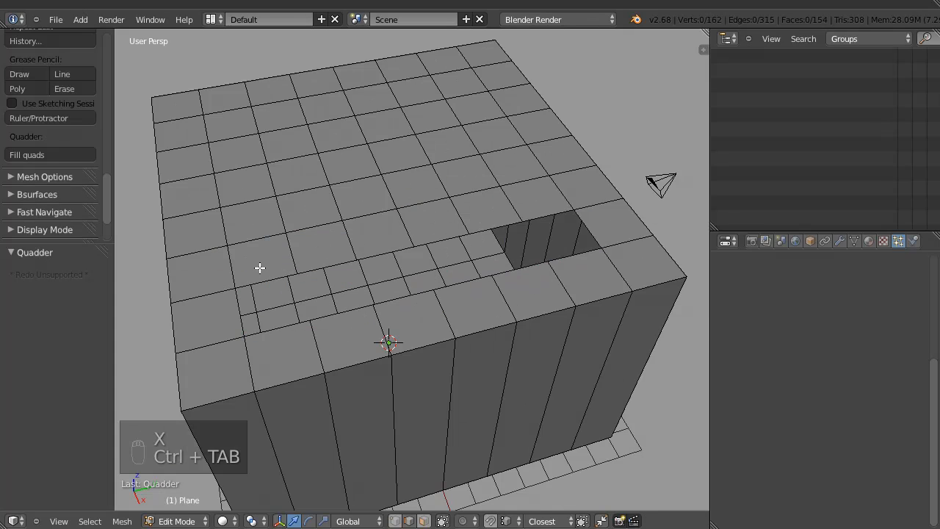
middle_drag(259, 267, 327, 260)
middle_drag(433, 245, 272, 227)
key(ctrl+Tab)
click(260, 209)
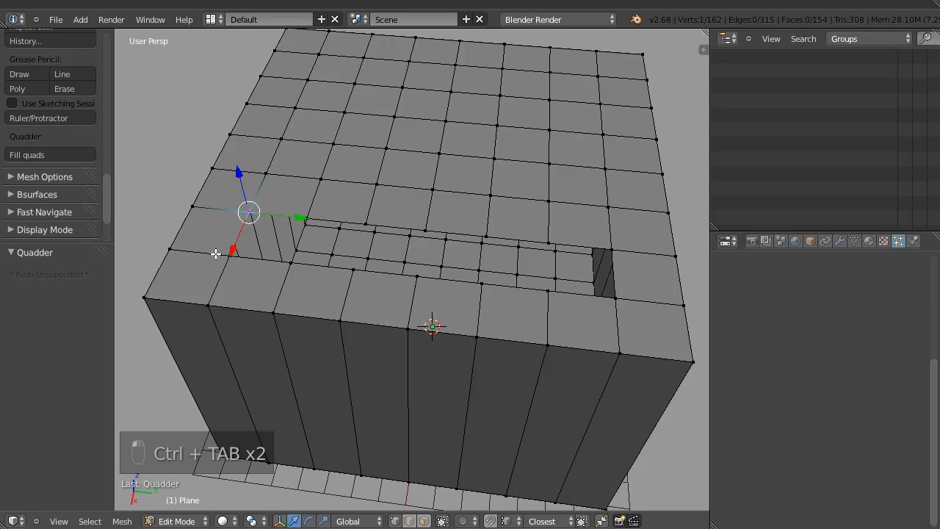
shift+right_click(321, 214)
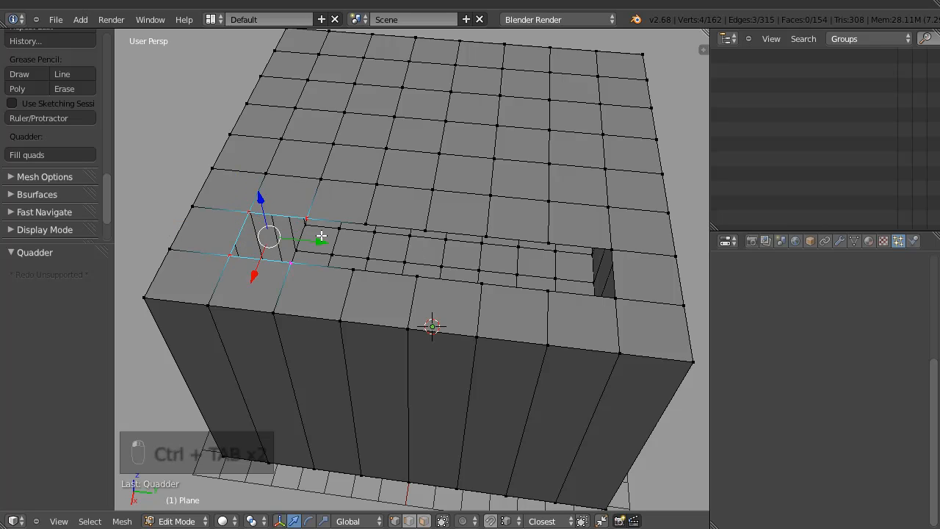
key(f)
Select the two vertices of the new face's open edge and repeatedly make faces from it until the hole is closed.
middle_drag(356, 258, 259, 248)
scroll(258, 248, up, 3)
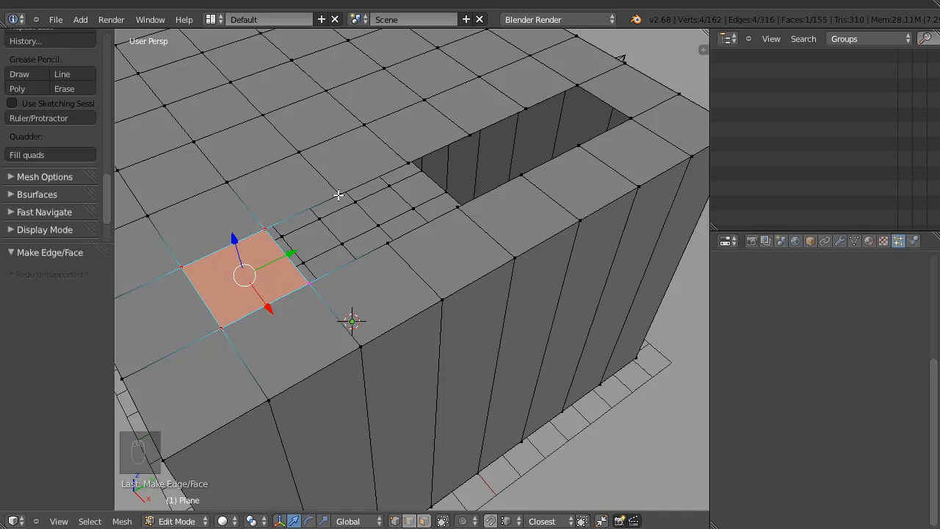
middle_drag(367, 239, 297, 221)
right_click(284, 213)
shift+right_click(305, 273)
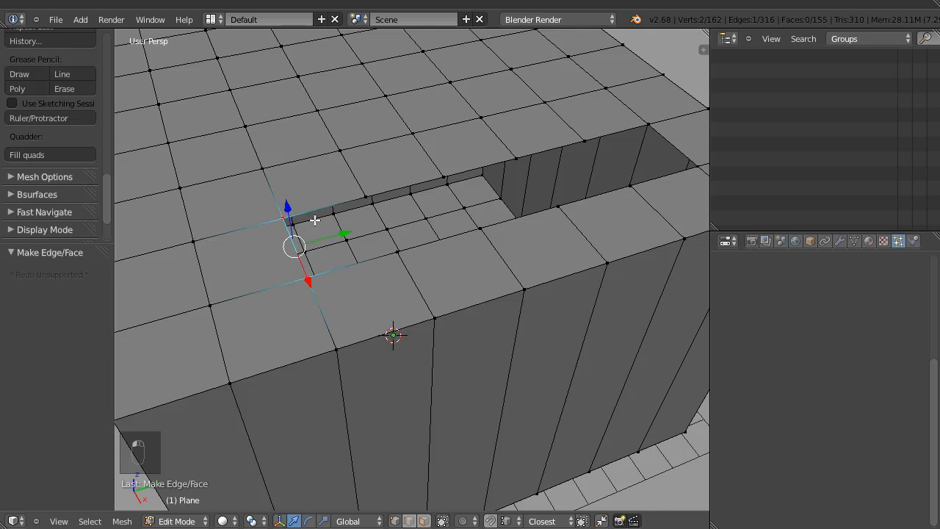
key(f)
key(f)
key(f)
key(f)
key(f)
key(f)
key(f)
key(f)
key(f)
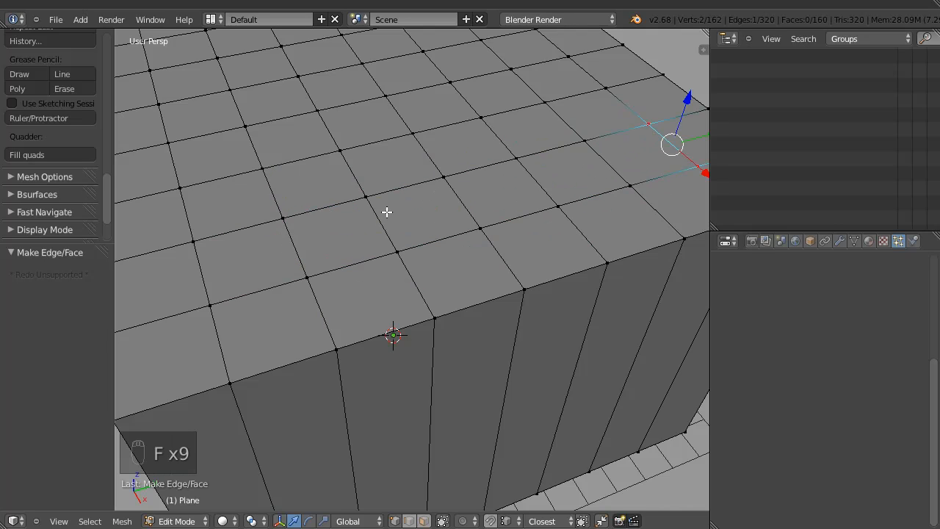
Undo all the face fills in the six-face hole, including the first face made from four vertices.
key(ctrl+z)
key(ctrl+z)
key(ctrl+z)
key(ctrl+z)
key(ctrl+z)
key(ctrl+z)
key(ctrl+z)
key(ctrl+z)
key(ctrl+z)
key(ctrl+z)
key(ctrl+z)
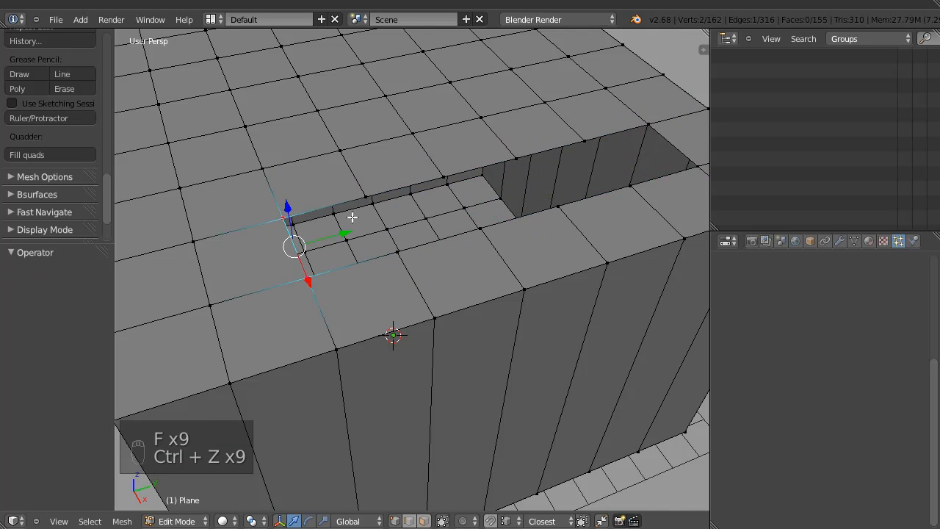
key(ctrl+z)
key(ctrl+z)
key(ctrl+z)
In edge mode, select the short edge at the hole's end and repeatedly make faces from it until the hole is closed.
key(ctrl+Tab)
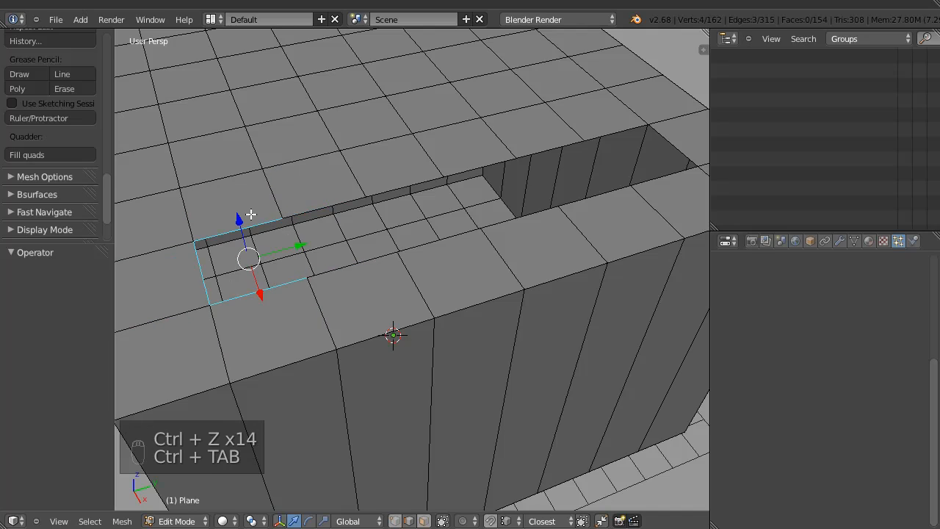
right_click(223, 300)
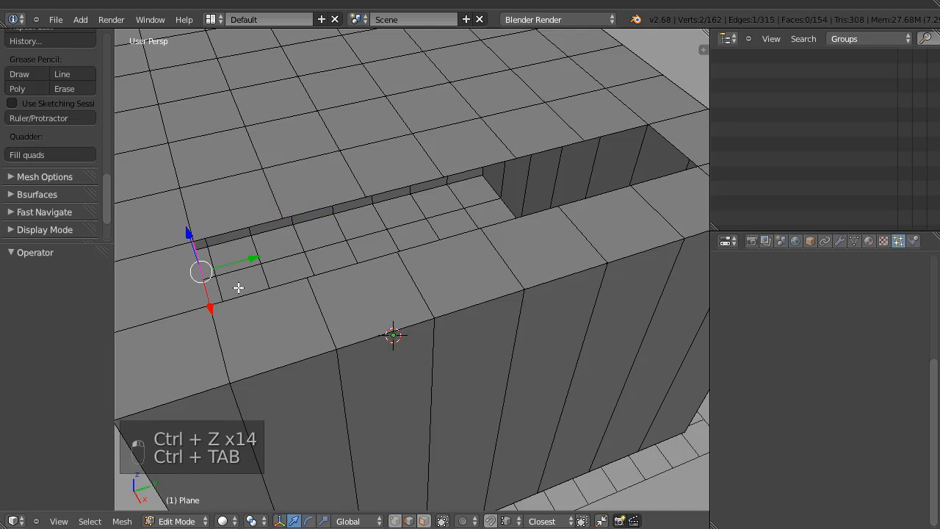
key(f)
key(f)
key(f)
key(f)
key(f)
key(f)
key(f)
key(f)
key(f)
key(f)
key(f)
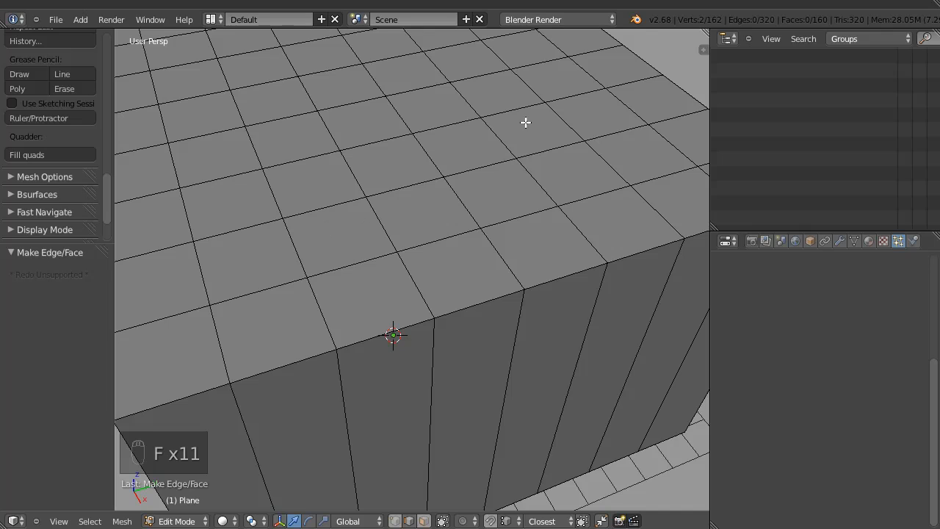
Add three horizontal loop cuts around the box's side walls.
scroll(505, 185, down, 6)
middle_drag(372, 221, 398, 233)
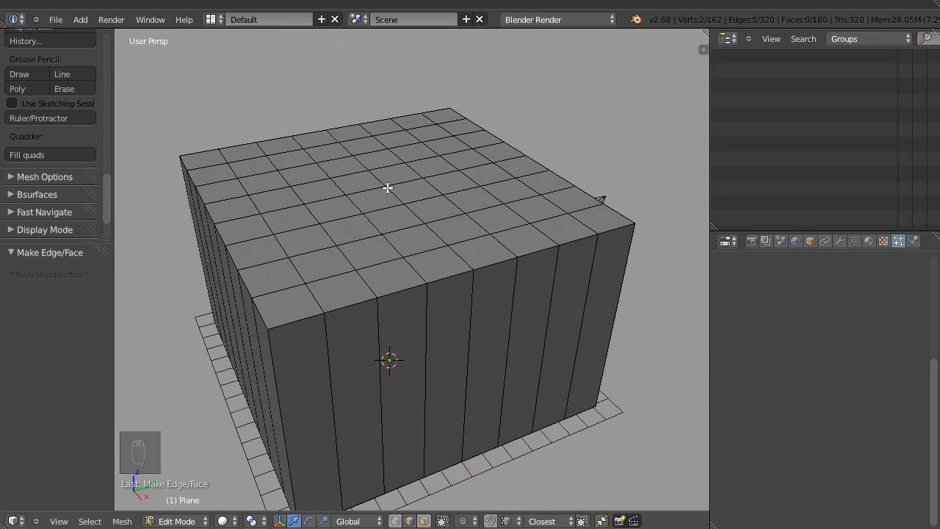
middle_drag(454, 213, 341, 212)
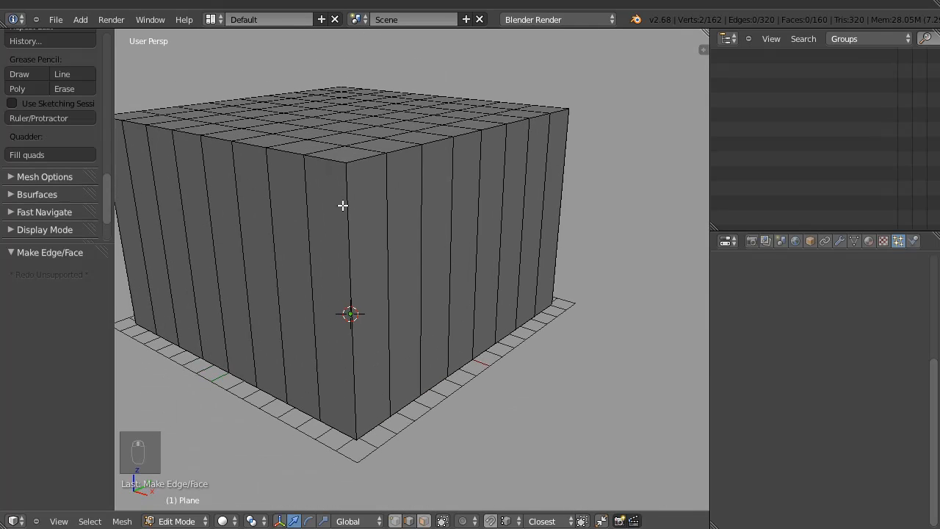
key(ctrl+r)
scroll(374, 275, up, 2)
click(374, 275)
click(378, 270)
Select the middle horizontal edge loop and grow the selection to the two middle rows of side faces in face mode.
middle_drag(398, 262, 408, 238)
alt+right_click(368, 281)
scroll(405, 272, down, 2)
middle_drag(404, 272, 317, 269)
key(ctrl+Tab)
click(294, 249)
key(ctrl+KP_Add)
middle_drag(360, 152, 480, 229)
key(ctrl+Tab)
click(481, 229)
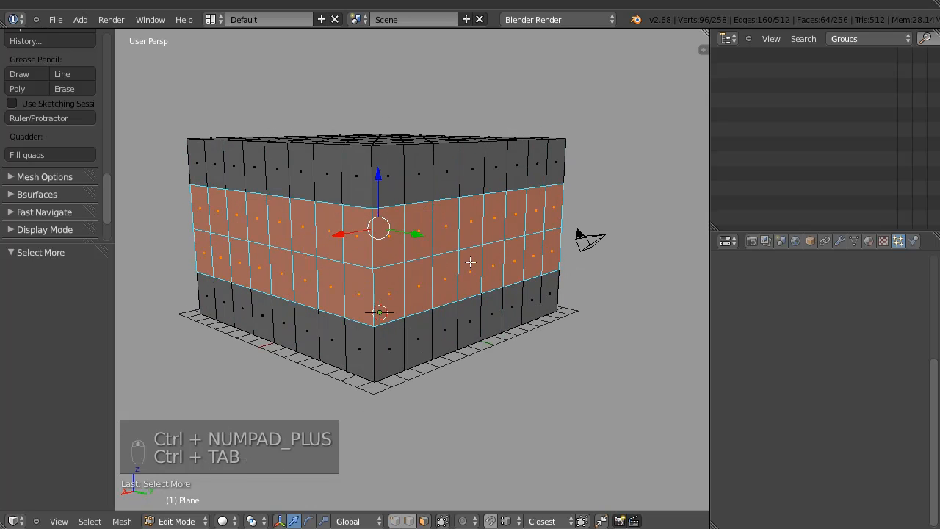
Try to extrude the selected band of side faces, and undo the extrusion.
key(e)
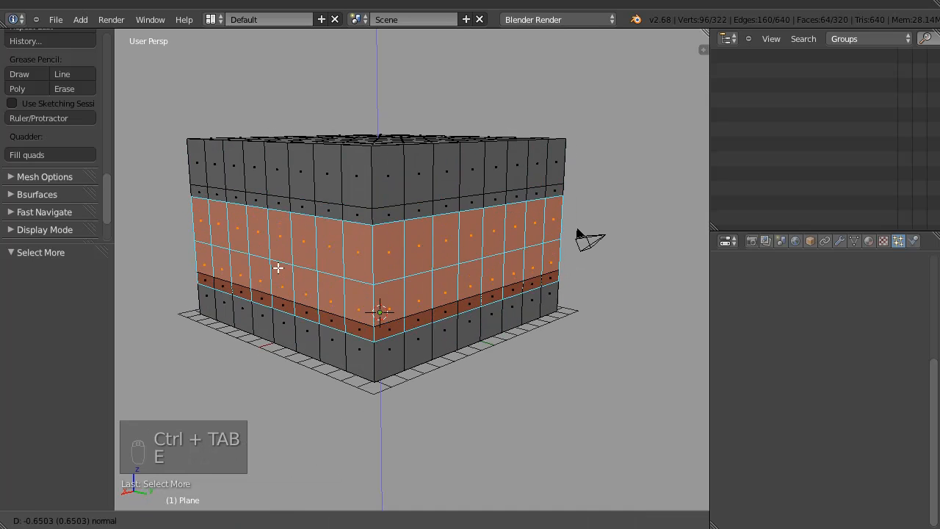
click(405, 236)
key(ctrl+z)
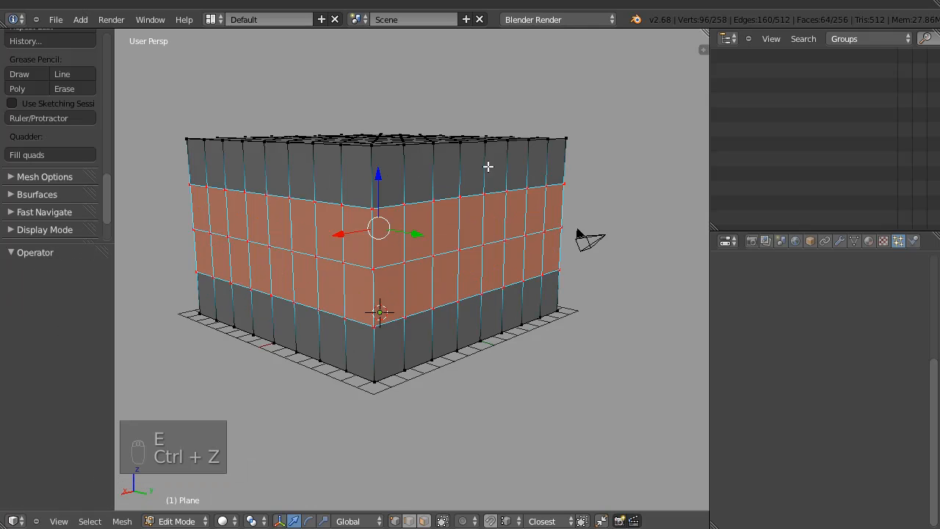
In face mode, inset the selected band of side faces with a thickness of 0.0000 and a depth of 0.1260.
key(ctrl+Tab)
click(433, 248)
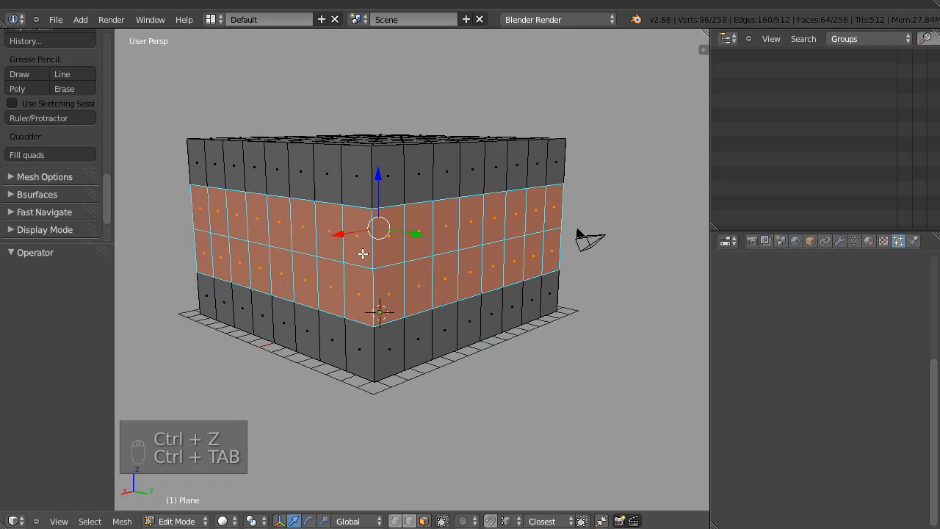
key(i)
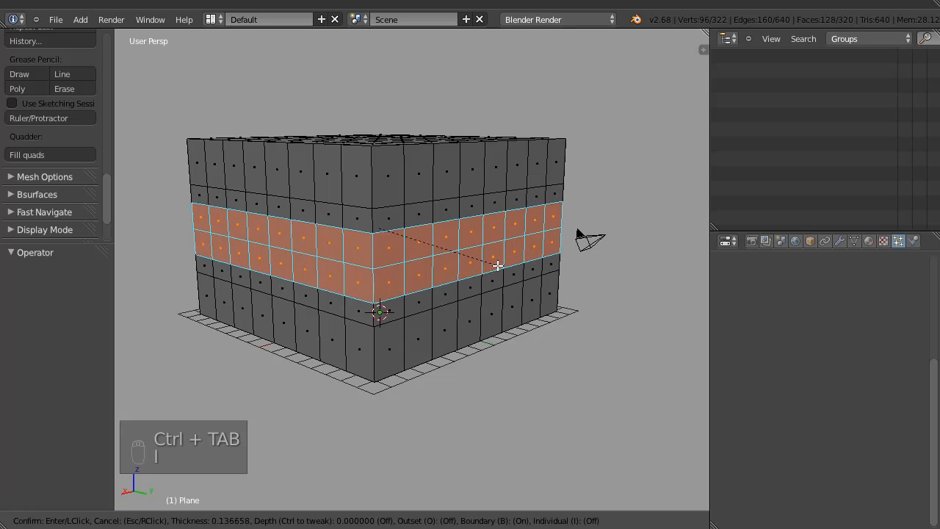
click(498, 266)
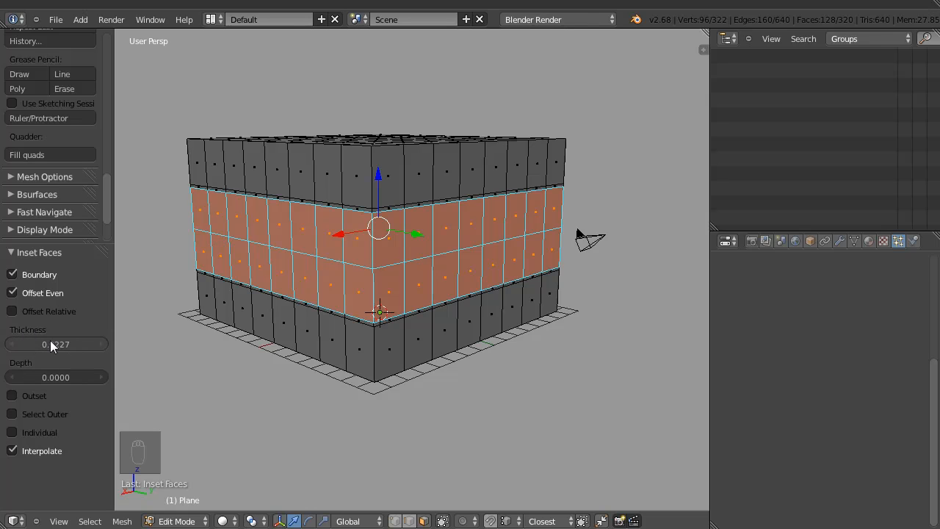
drag(63, 378, 102, 377)
drag(65, 343, 22, 343)
middle_drag(411, 257, 424, 293)
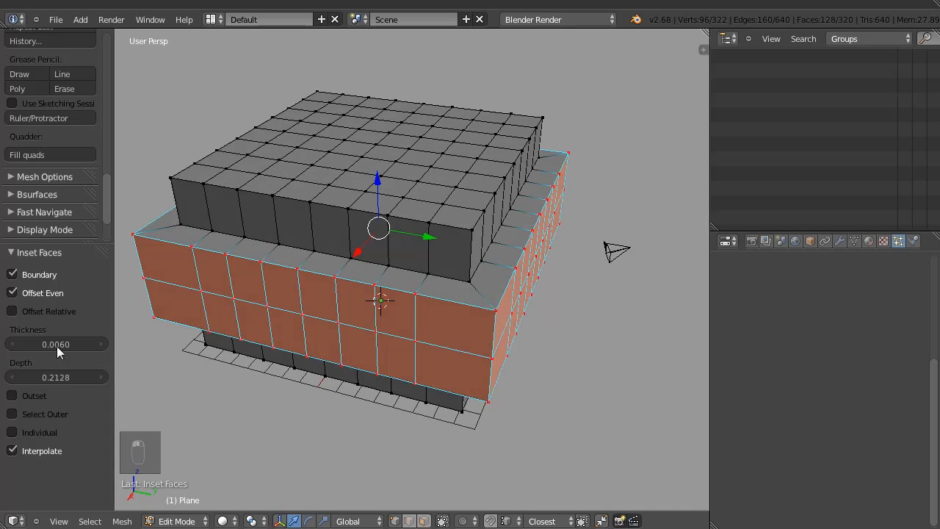
middle_drag(434, 170, 177, 349)
drag(61, 377, 27, 385)
middle_drag(507, 283, 290, 238)
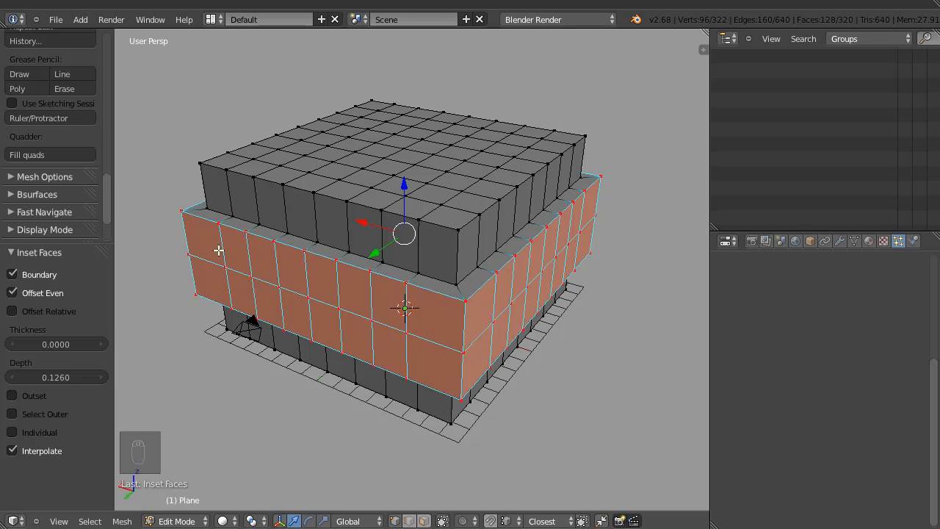
Examine the box with its raised band in object mode, and return to edit mode.
key(Tab)
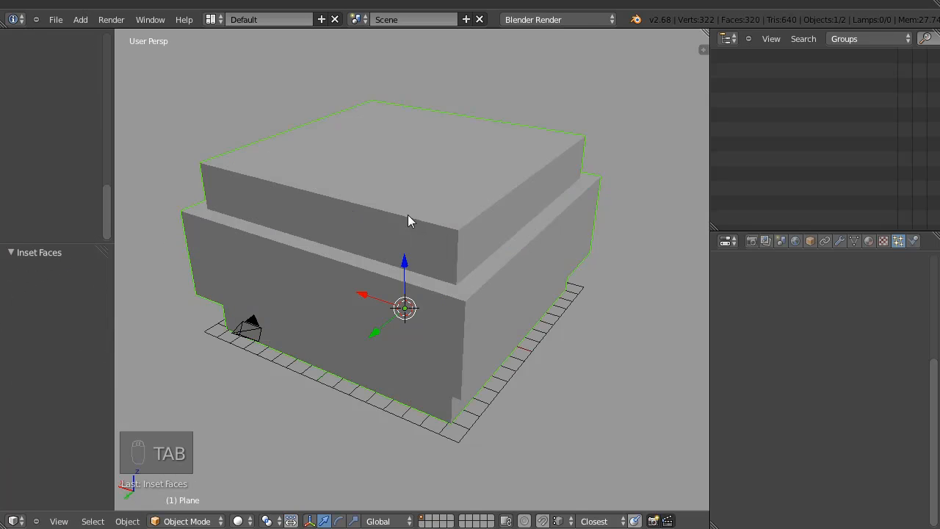
scroll(484, 234, down, 6)
middle_drag(484, 235, 267, 243)
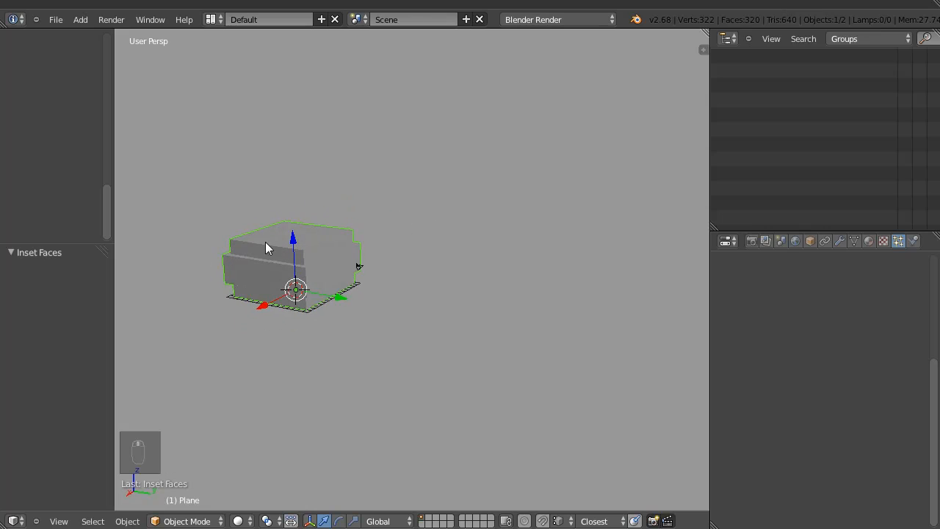
scroll(266, 228, up, 3)
scroll(266, 220, down, 2)
middle_drag(212, 212, 311, 202)
key(Tab)
click(346, 213)
Clear the selection, circle-select all the faces on the box's underside in face mode, and delete them.
middle_drag(312, 252, 339, 130)
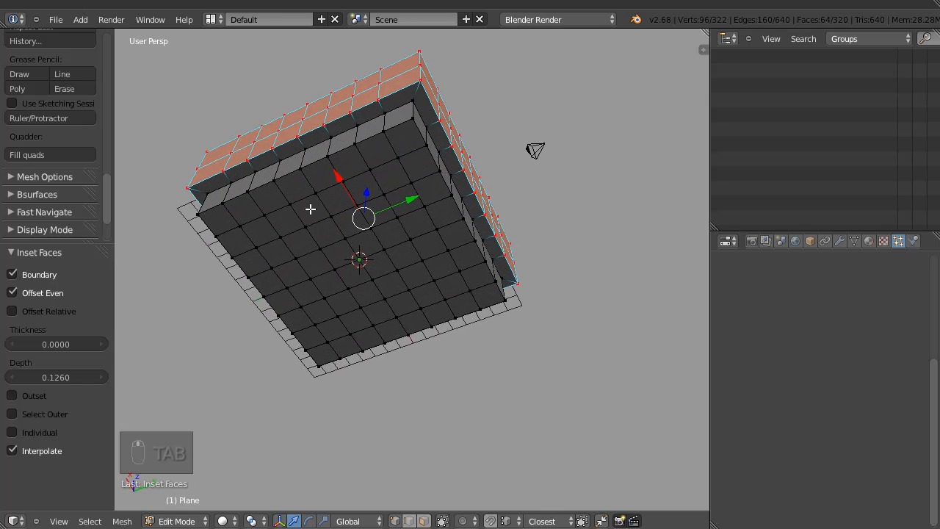
key(a)
key(c)
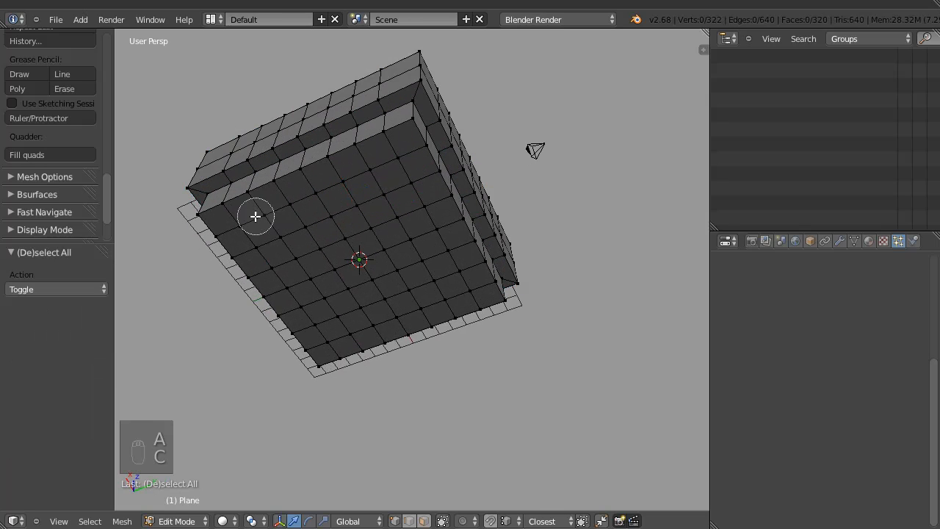
key(ctrl+Tab)
click(367, 214)
key(c)
mouse_move(243, 206)
mouse_down()
mouse_move(337, 314)
mouse_move(329, 331)
mouse_move(457, 287)
mouse_move(431, 210)
mouse_move(375, 167)
mouse_move(353, 220)
mouse_move(389, 272)
mouse_up()
right_click(411, 246)
mouse_move(411, 246)
middle_down()
mouse_move(134, 270)
mouse_move(399, 227)
middle_up()
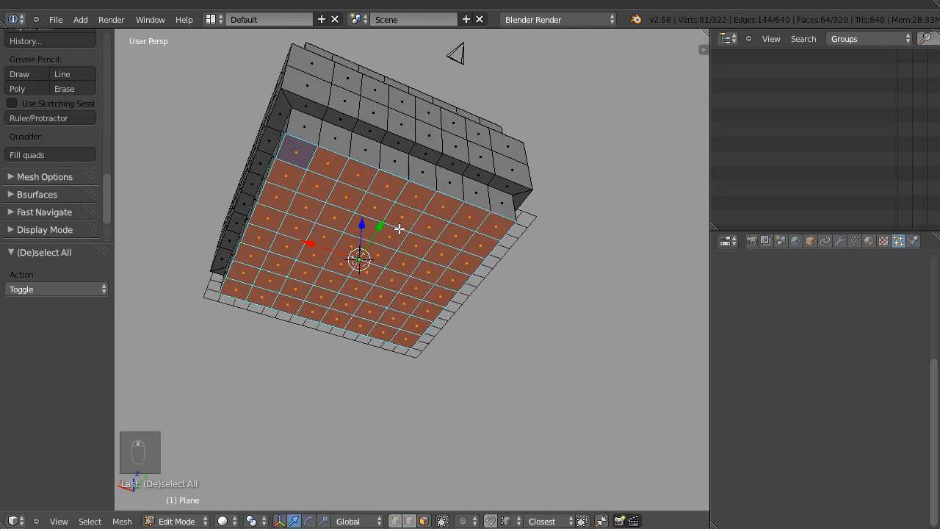
key(x)
click(430, 236)
Circle-select all the faces on the box's top and delete them.
middle_drag(372, 147, 342, 99)
key(c)
mouse_move(213, 121)
mouse_down()
mouse_move(315, 242)
mouse_move(443, 181)
mouse_move(466, 151)
mouse_move(415, 90)
mouse_move(311, 96)
mouse_move(357, 182)
mouse_move(389, 124)
mouse_up()
middle_drag(390, 123, 334, 195)
key(x)
click(390, 194)
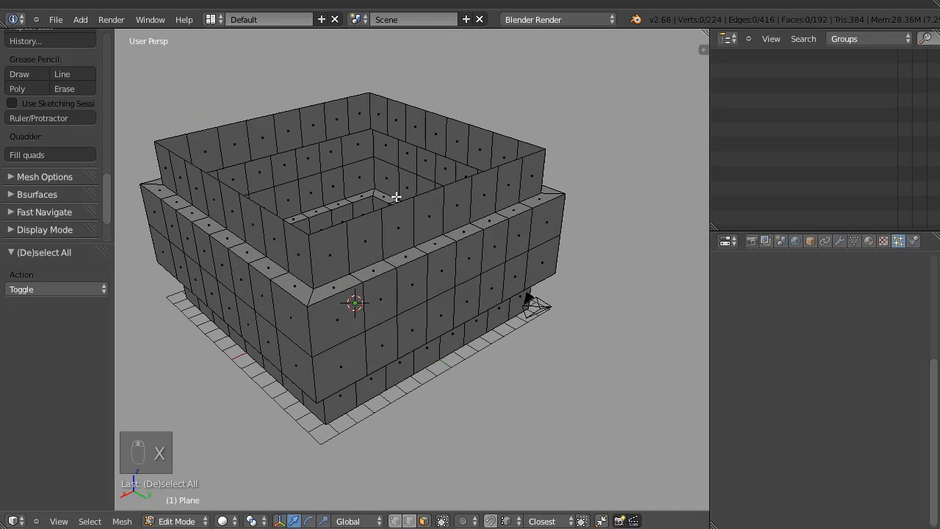
Return to object mode, display the object's wireframe over its shaded surface, and open its modifier settings.
middle_drag(395, 228, 332, 314)
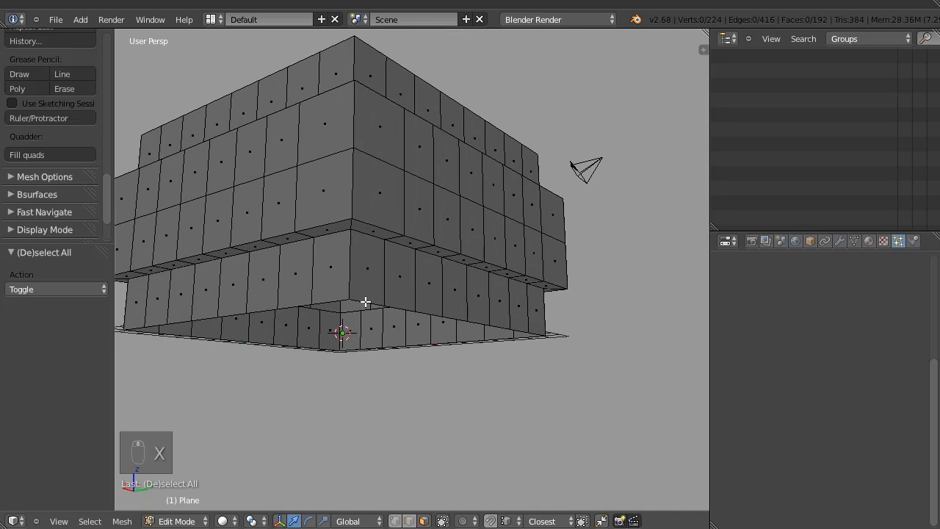
key(ctrl+Tab)
click(327, 297)
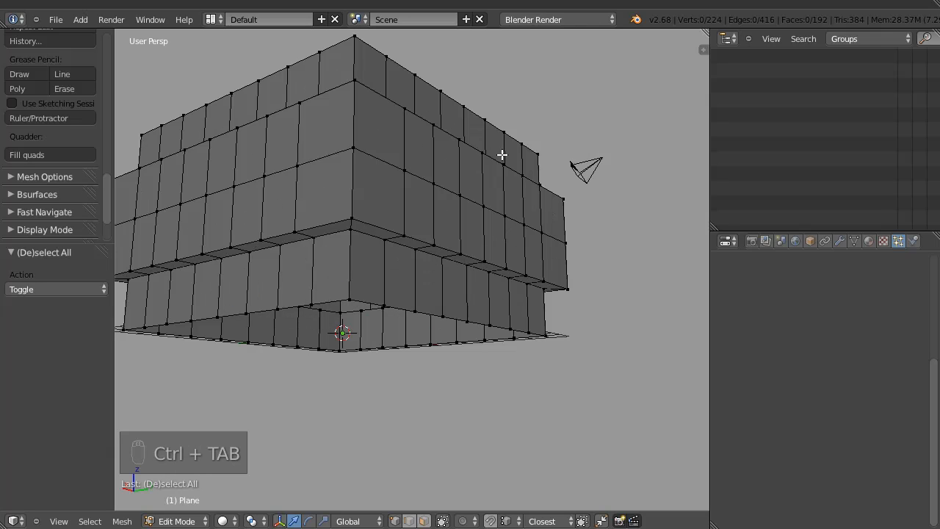
key(Tab)
click(411, 203)
middle_drag(413, 207, 424, 233)
scroll(369, 232, down, 3)
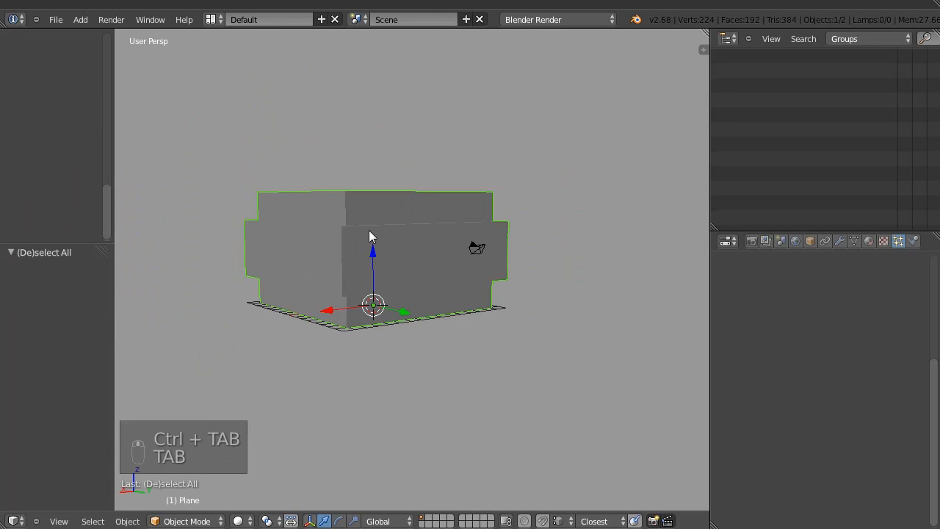
key(space)
click(336, 176)
middle_drag(335, 177, 330, 210)
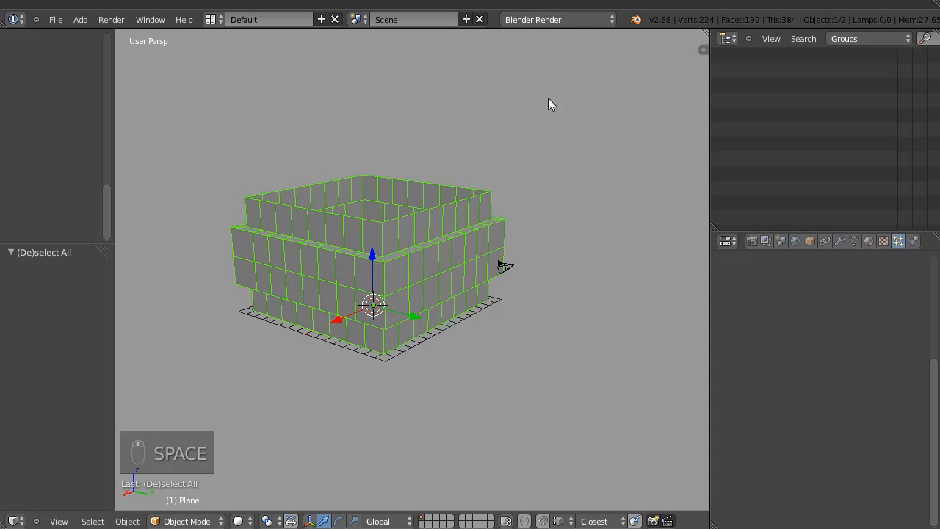
click(837, 240)
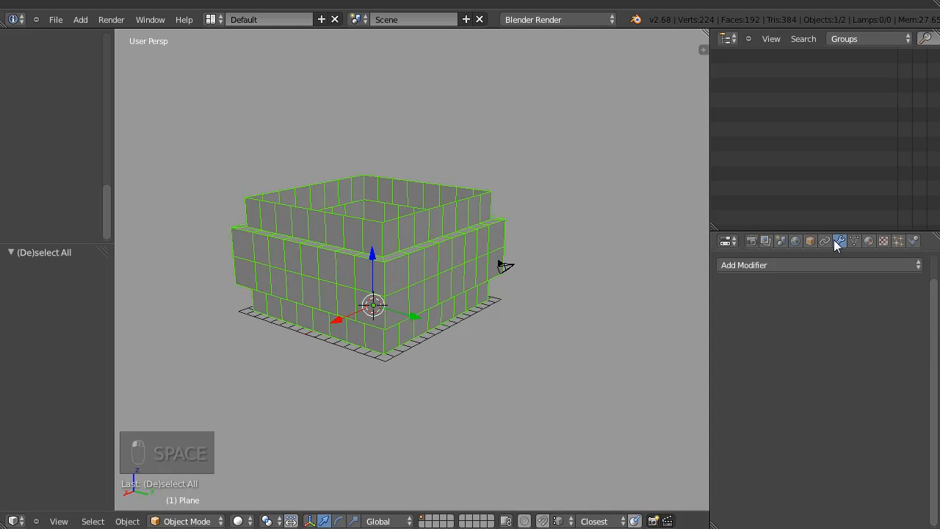
Add an Array modifier to the box with a relative offset of 0 in X and 1 in Z.
click(788, 264)
click(593, 294)
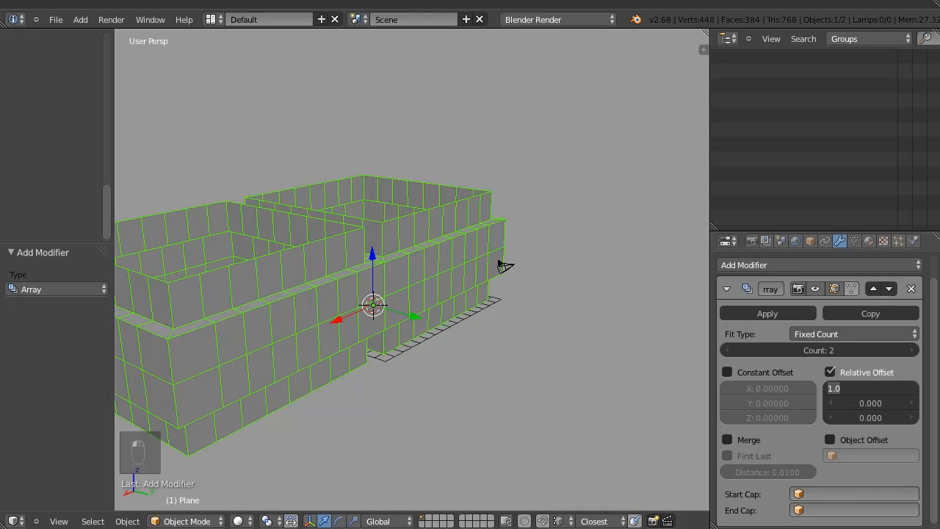
text(0)
key(Return)
click(877, 416)
text(1)
key(Return)
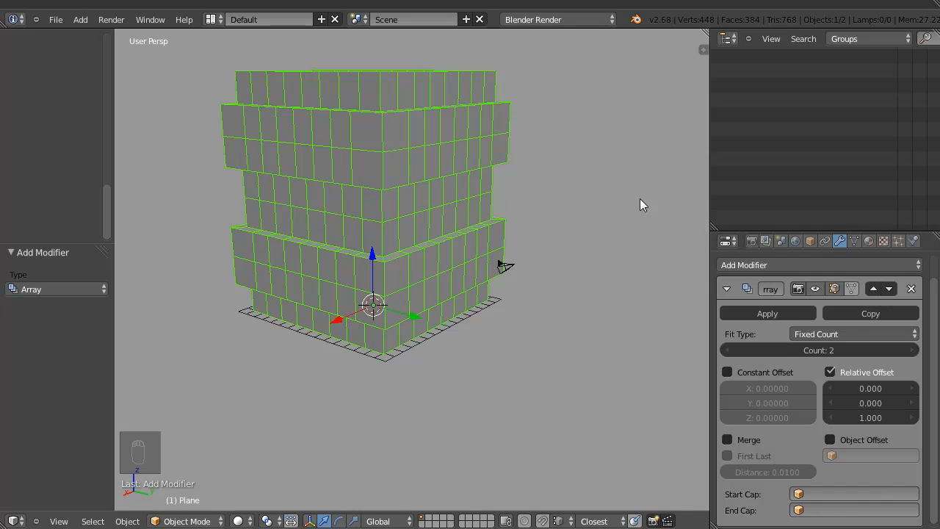
Raise the array count to 18 to stack the boxes into a tall tower.
scroll(218, 403, down, 5)
drag(817, 350, 835, 351)
middle_drag(433, 201, 325, 160)
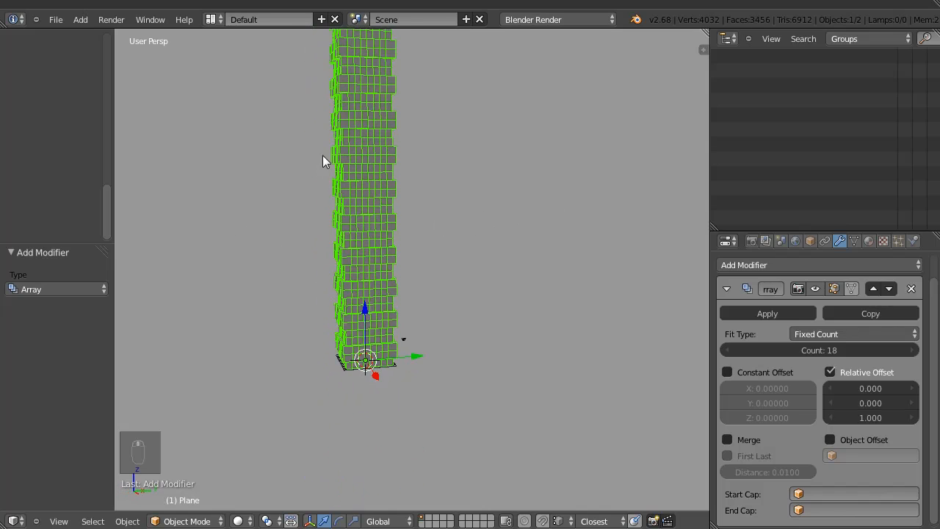
scroll(390, 171, up, 5)
middle_drag(390, 172, 454, 327)
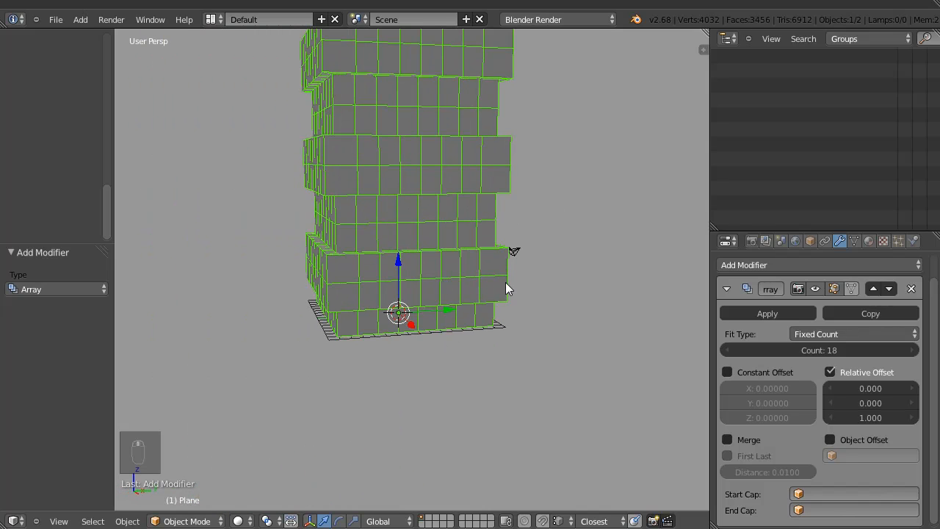
Hide the array's result in the viewport and show it again to compare it with the single box.
click(815, 288)
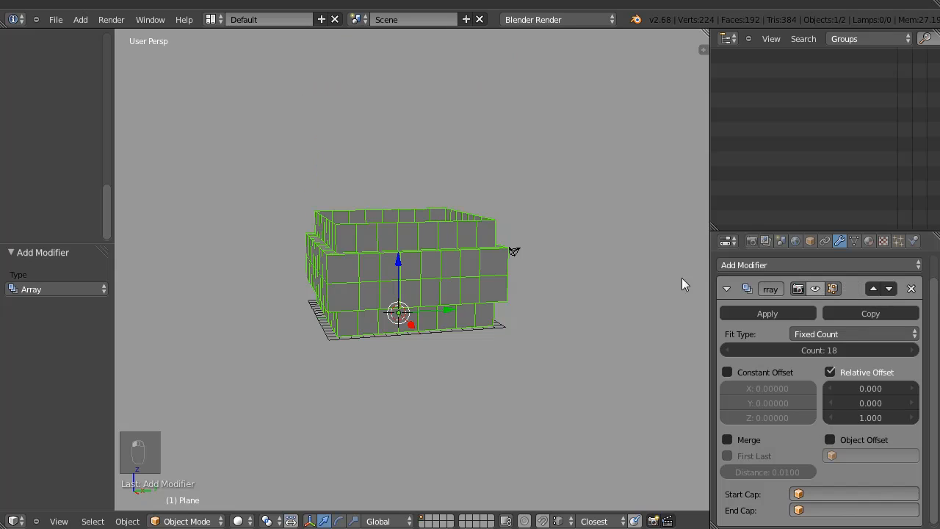
click(815, 289)
scroll(417, 217, up, 3)
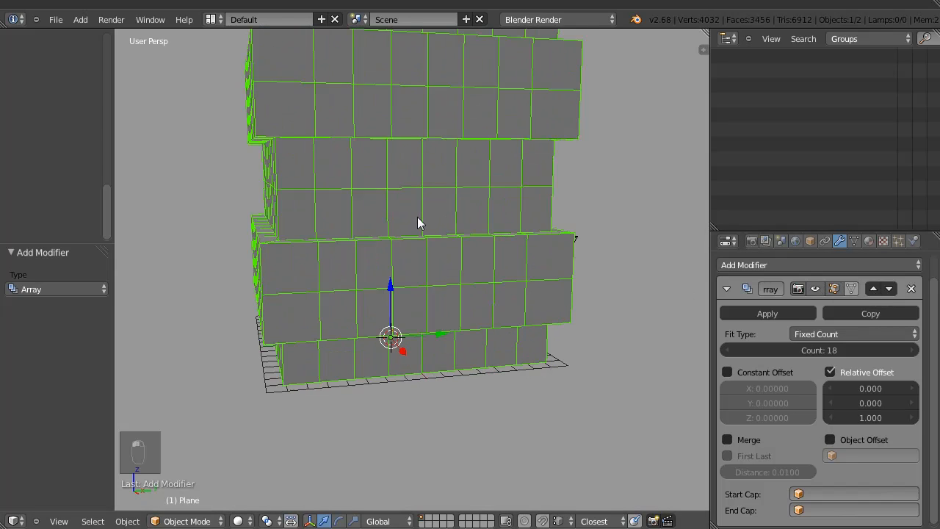
In edit mode, select the middle edge loop around the raised band and remove it with Limited Dissolve.
key(ctrl+Tab)
key(Tab)
click(409, 235)
key(ctrl+Tab)
click(415, 213)
alt+right_click(423, 285)
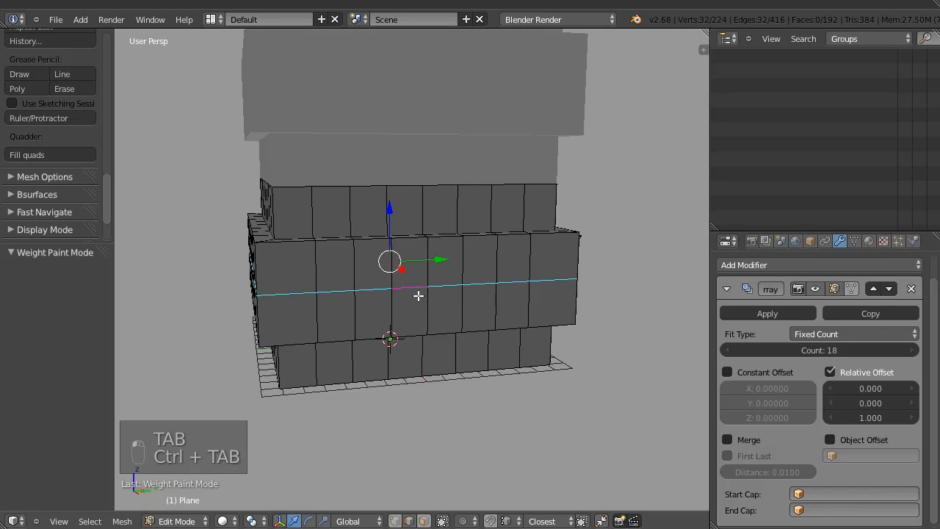
key(space)
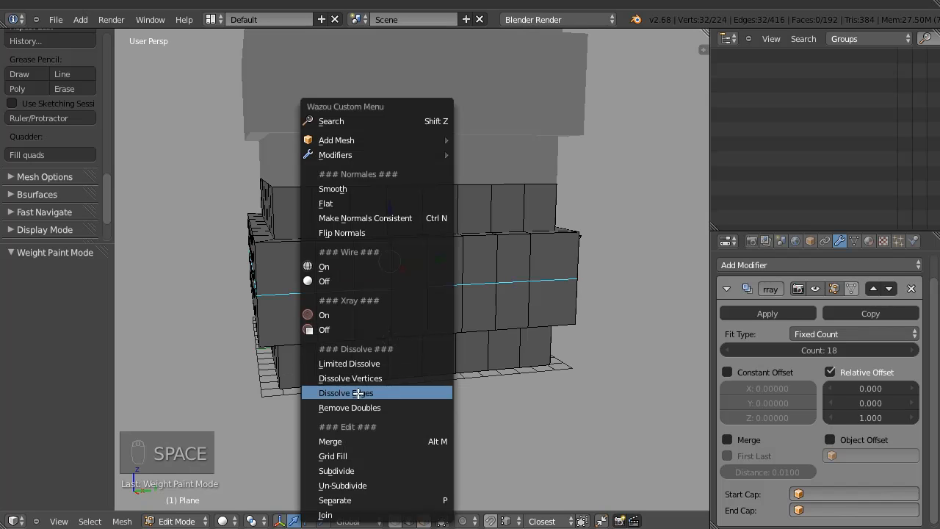
click(356, 363)
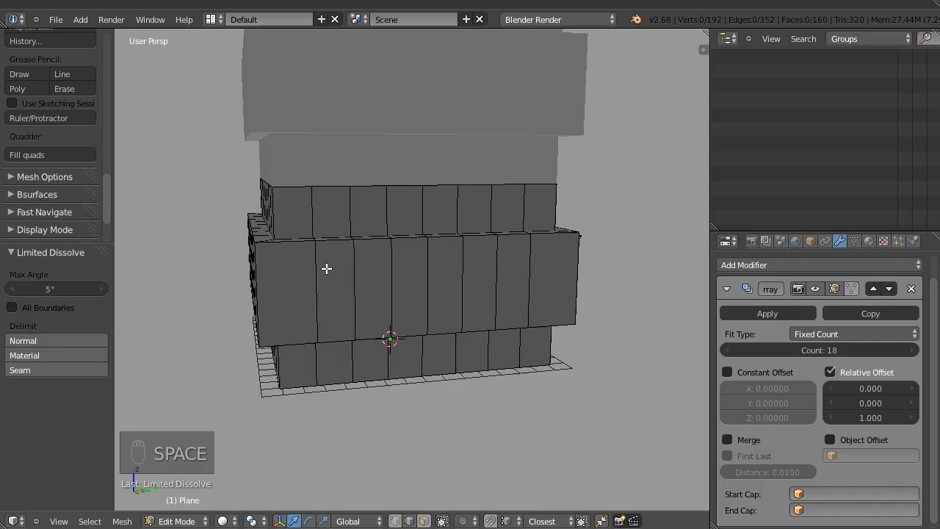
middle_drag(326, 269, 398, 268)
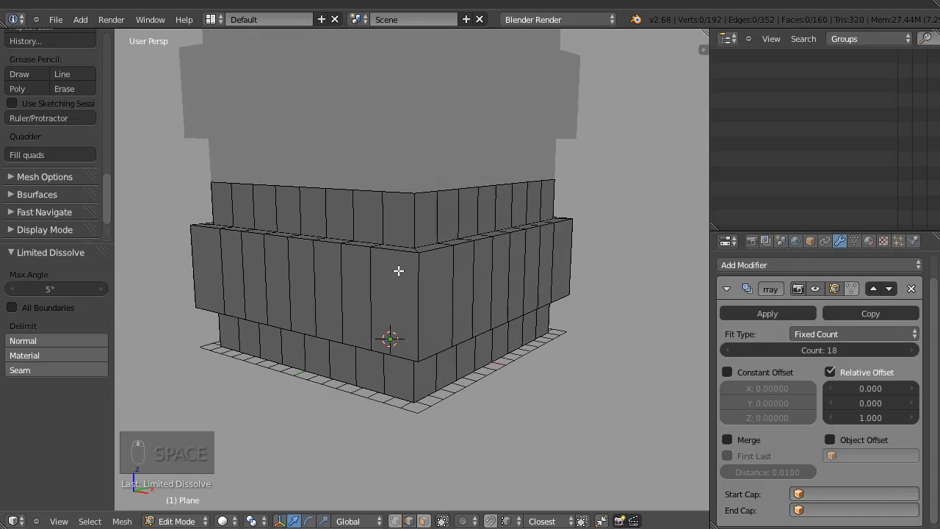
Switch to vertex selection, return to object mode and examine the tower with the simplified bands.
key(ctrl+Tab)
click(319, 268)
key(ctrl+Tab)
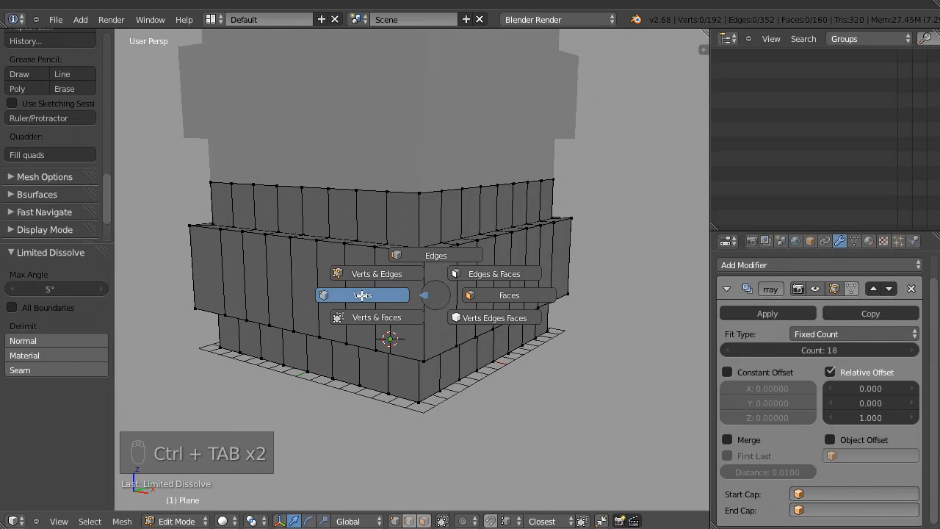
key(Tab)
shift+middle_drag(402, 156, 538, 215)
scroll(538, 215, down, 3)
shift+middle_drag(409, 253, 372, 89)
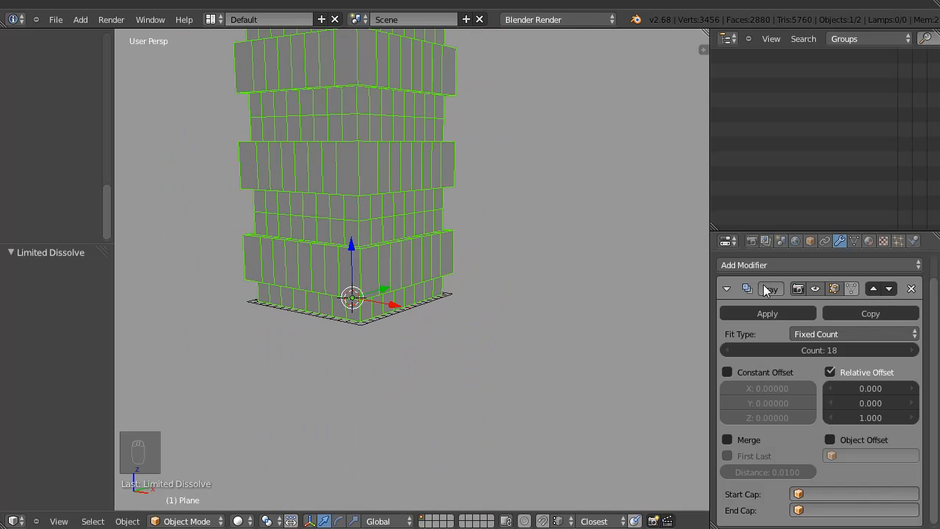
Add a Simple Deform modifier in Twist mode after the array and set its angle to 473.08°.
click(776, 265)
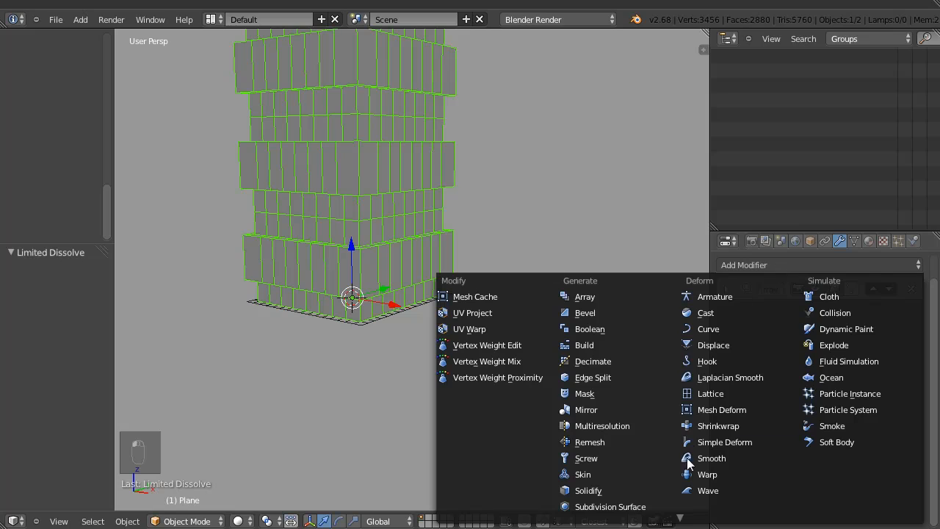
click(729, 439)
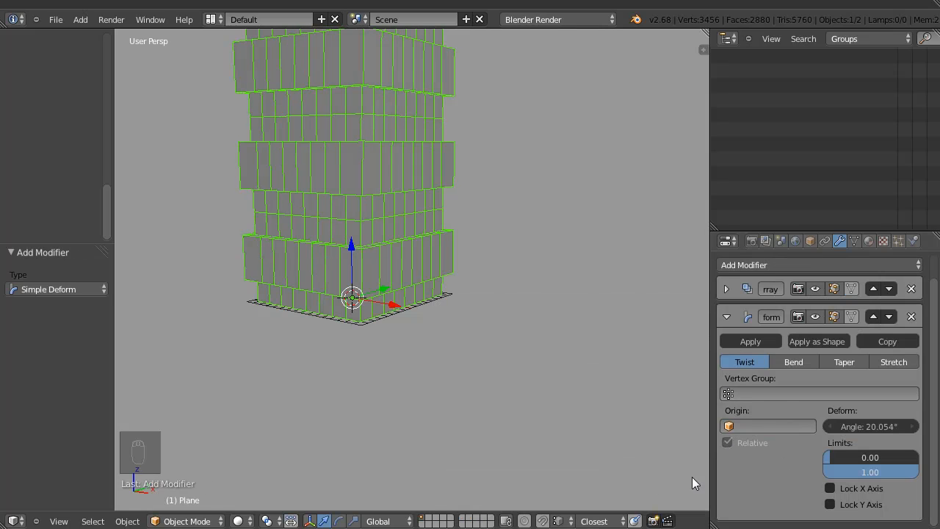
drag(888, 424, 932, 424)
scroll(286, 279, down, 3)
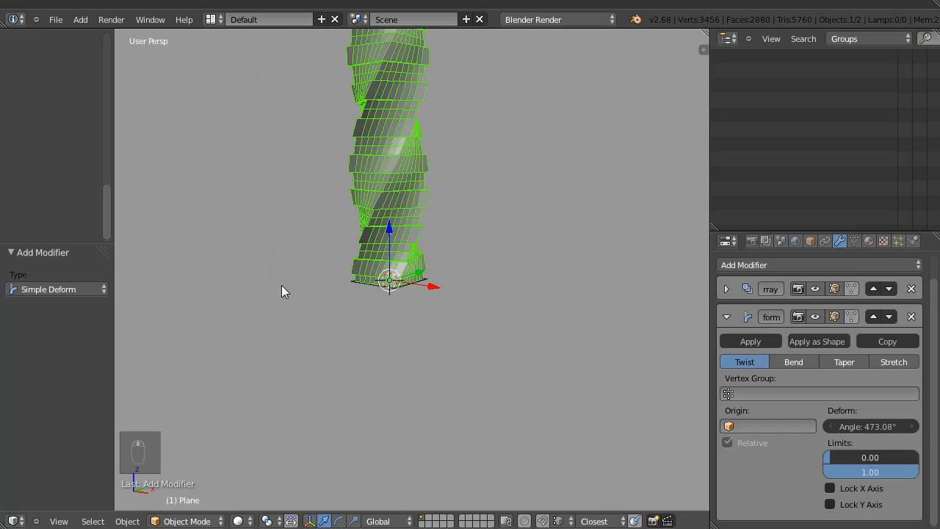
shift+middle_drag(281, 285, 256, 505)
scroll(389, 254, down, 3)
middle_drag(385, 297, 396, 230)
drag(864, 456, 834, 446)
middle_drag(382, 250, 449, 193)
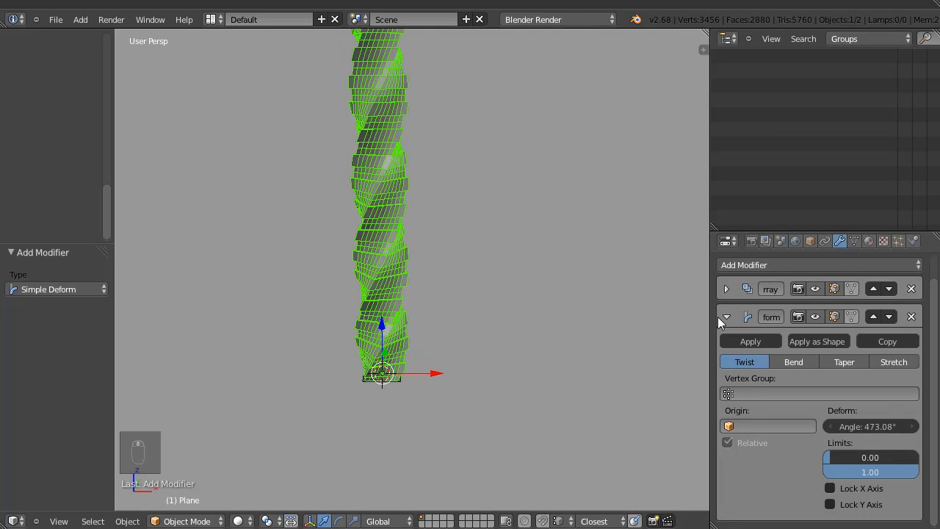
Add a level 2 Subdivision Surface to the twisted tower and display it smooth-shaded without the wireframe overlay.
click(726, 316)
scroll(389, 229, up, 3)
key(ctrl+2)
key(space)
click(353, 174)
middle_drag(564, 262, 470, 250)
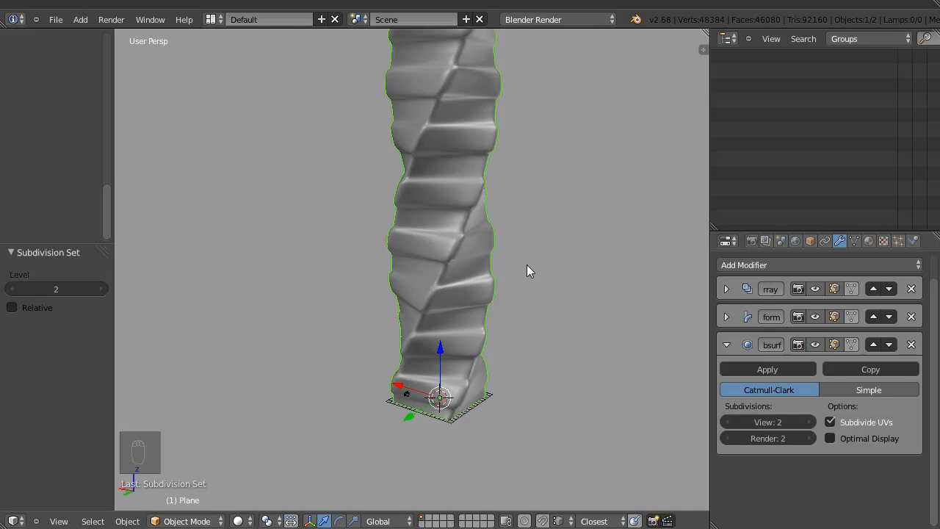
shift+middle_drag(526, 270, 524, 274)
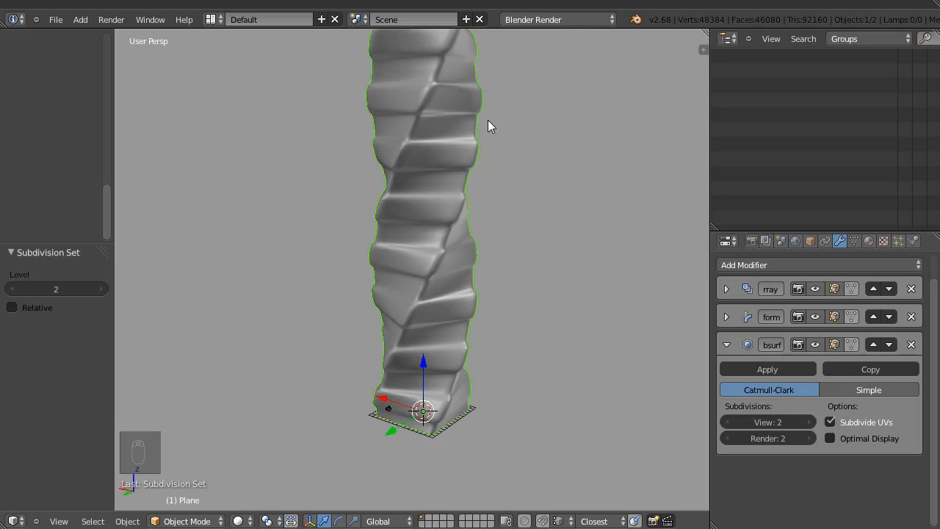
middle_drag(525, 216, 478, 226)
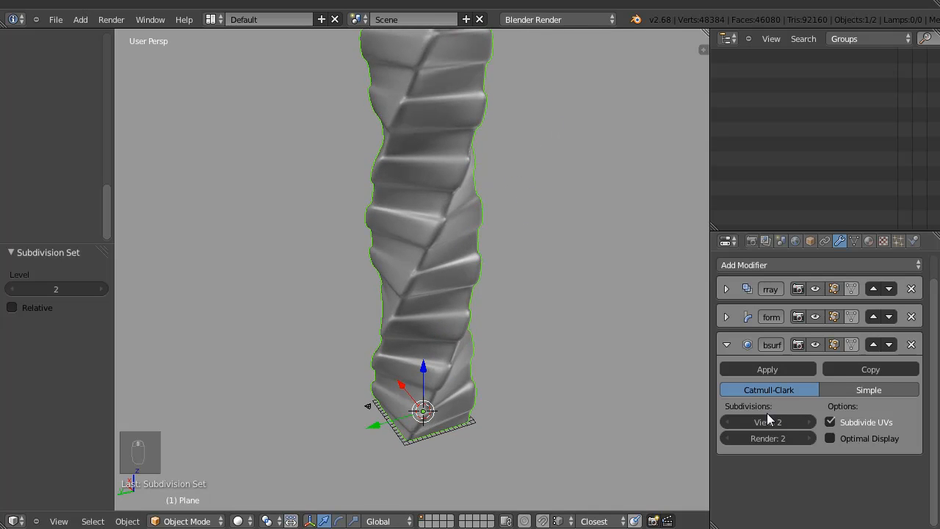
Lower the Subdivision Surface modifier's view subdivisions to 0.
click(724, 422)
click(723, 421)
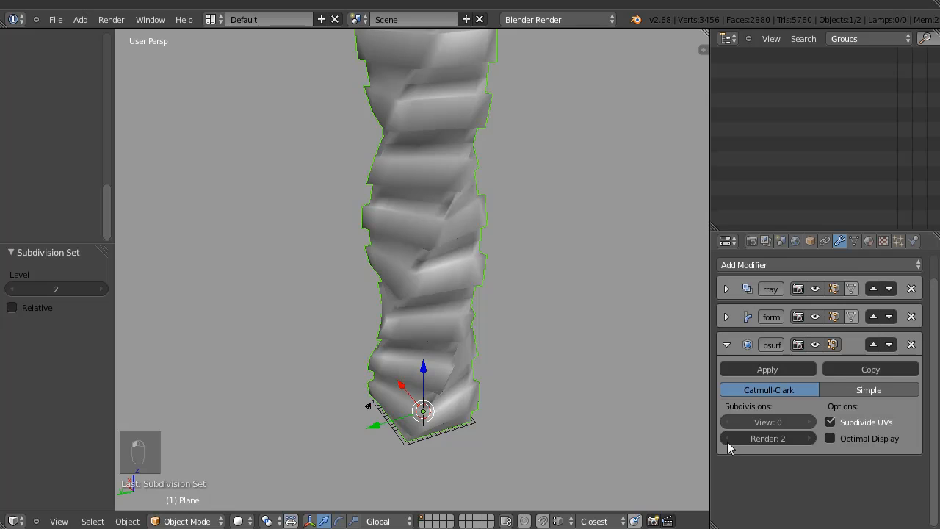
scroll(523, 225, down, 1)
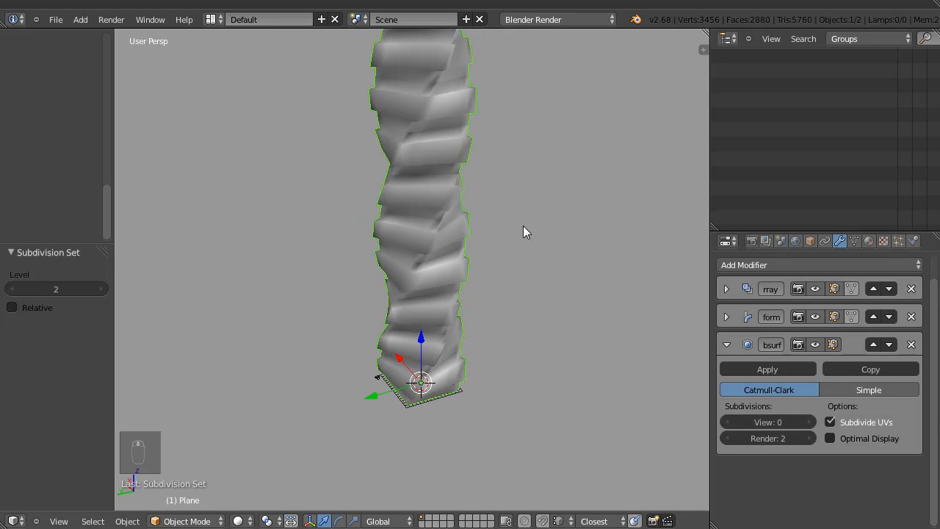
Change the render engine to Cycles Render, and with the world settings open, display the viewport in Rendered shading.
click(559, 21)
click(573, 101)
middle_drag(551, 96, 470, 210)
click(795, 240)
click(238, 521)
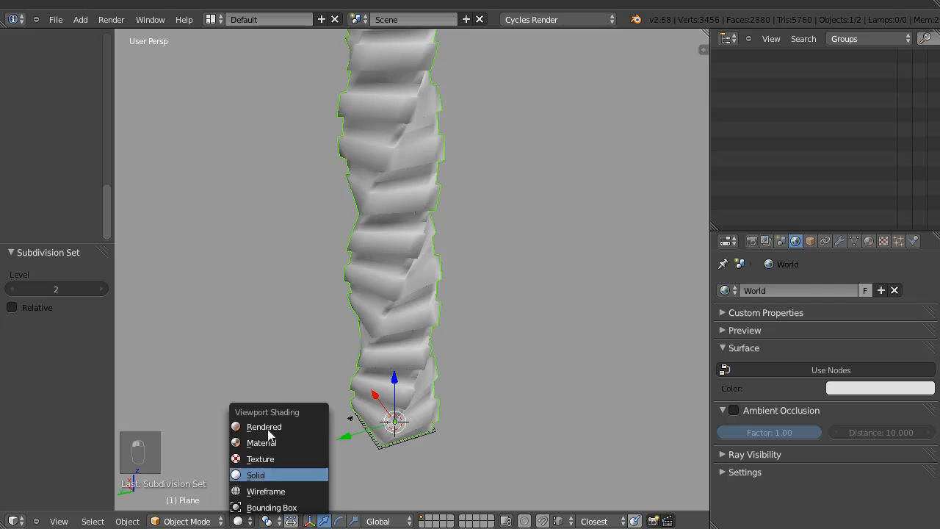
click(261, 426)
middle_drag(355, 358, 493, 289)
middle_drag(442, 251, 484, 279)
Enable nodes for the world and use Backyard_Ref.hdr as an Environment Texture for the background color.
click(808, 367)
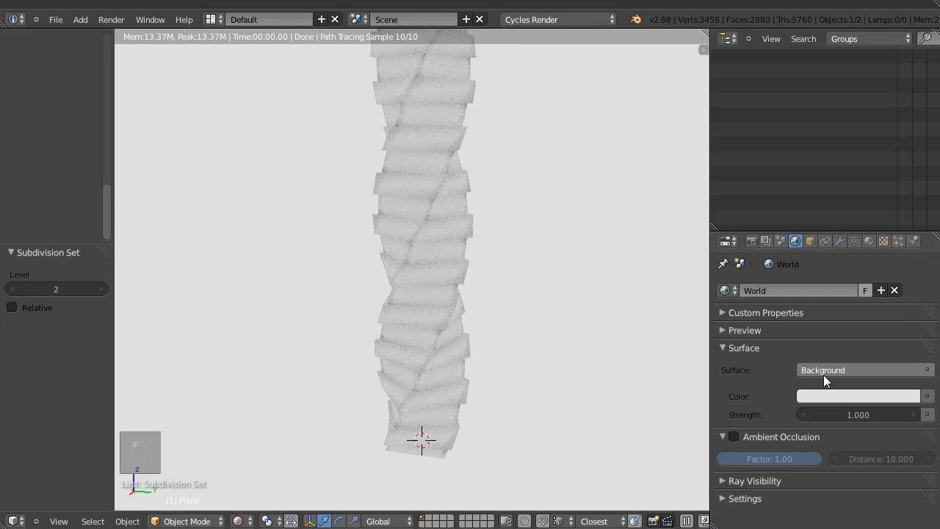
click(928, 396)
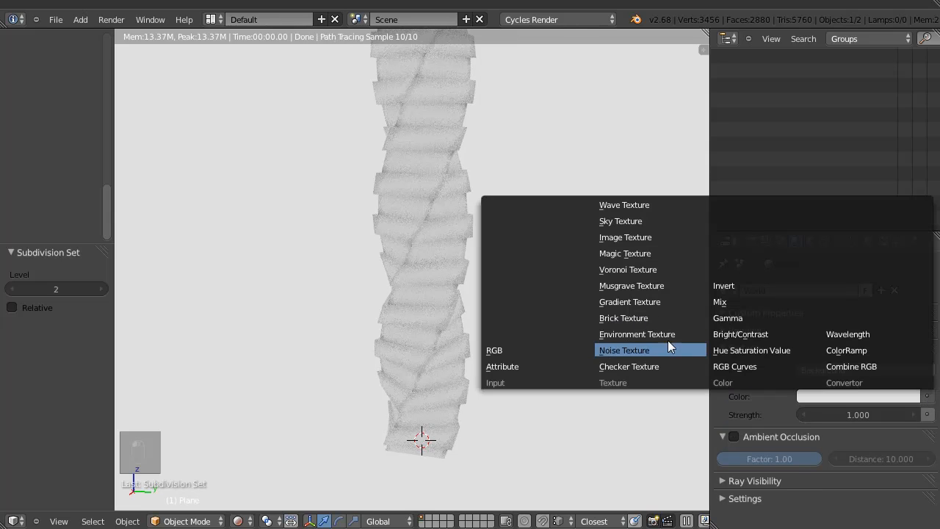
click(636, 333)
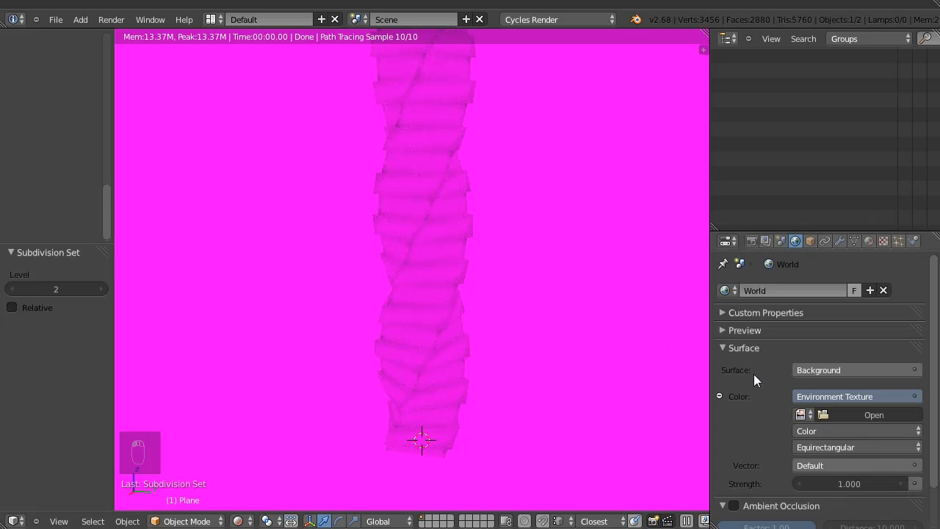
click(851, 411)
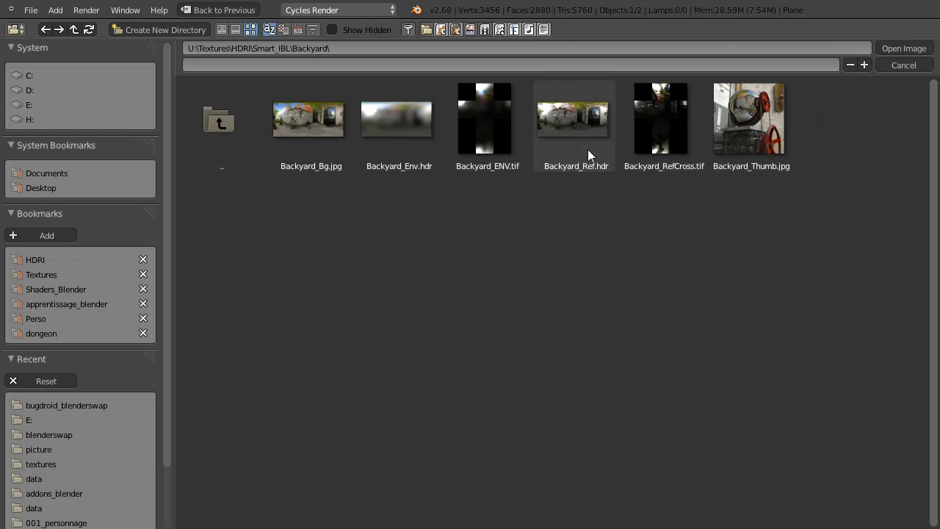
double_click(565, 129)
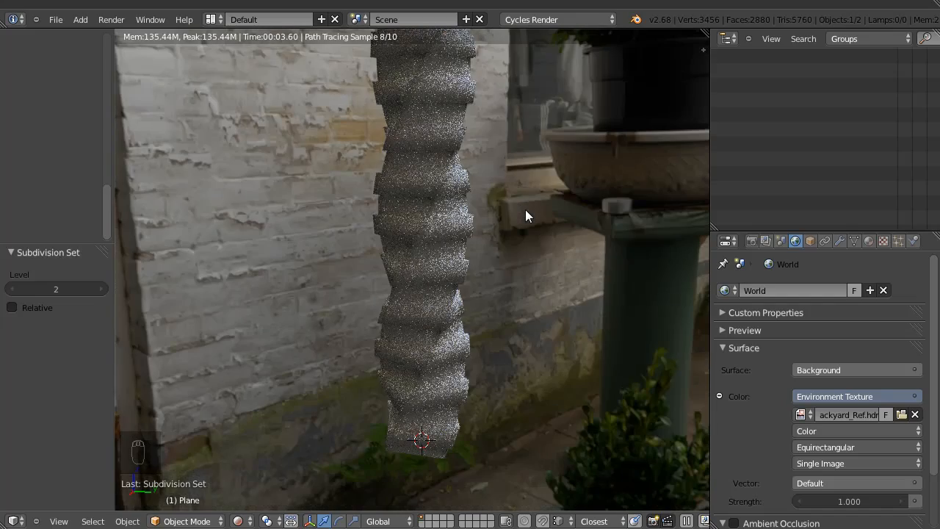
middle_drag(493, 120, 527, 257)
Set the world background strength to 2.
drag(936, 326, 936, 389)
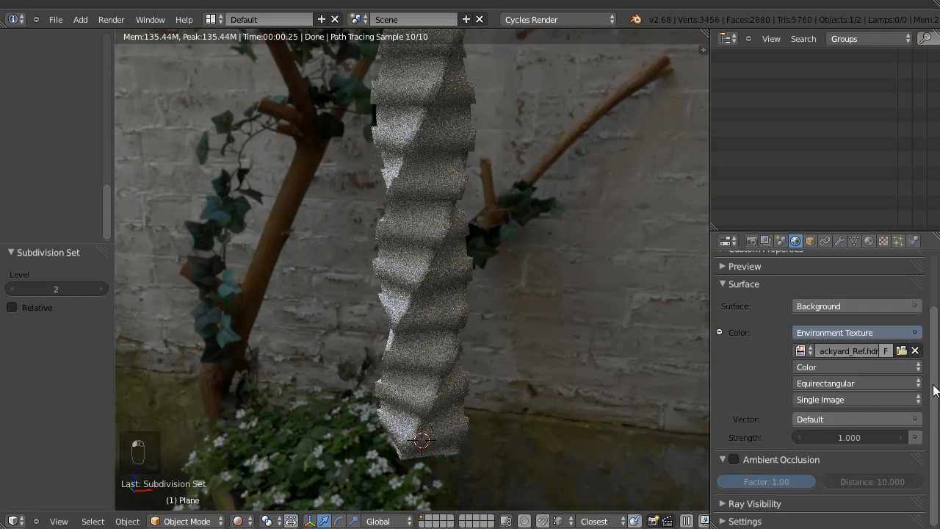
click(847, 437)
text(2)
key(Return)
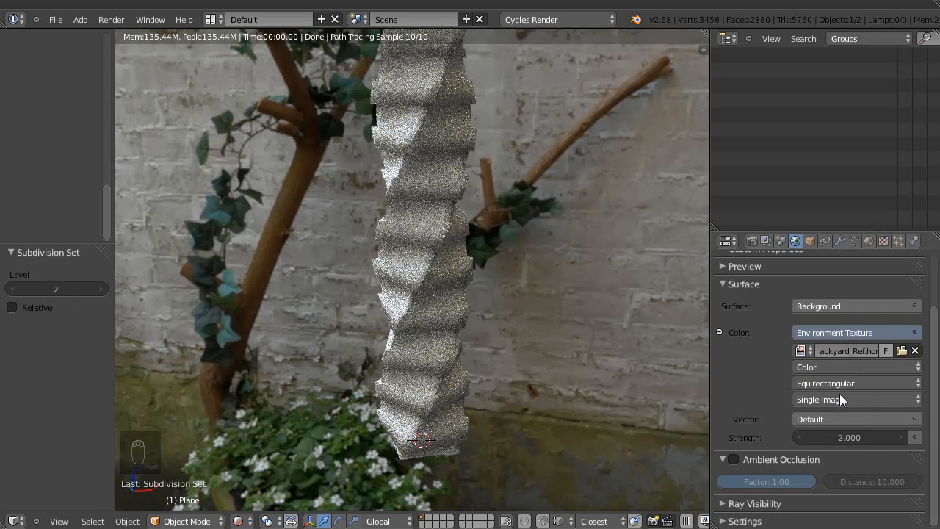
Hide the environment image from the camera in the world's ray visibility settings.
click(727, 461)
click(732, 480)
click(724, 499)
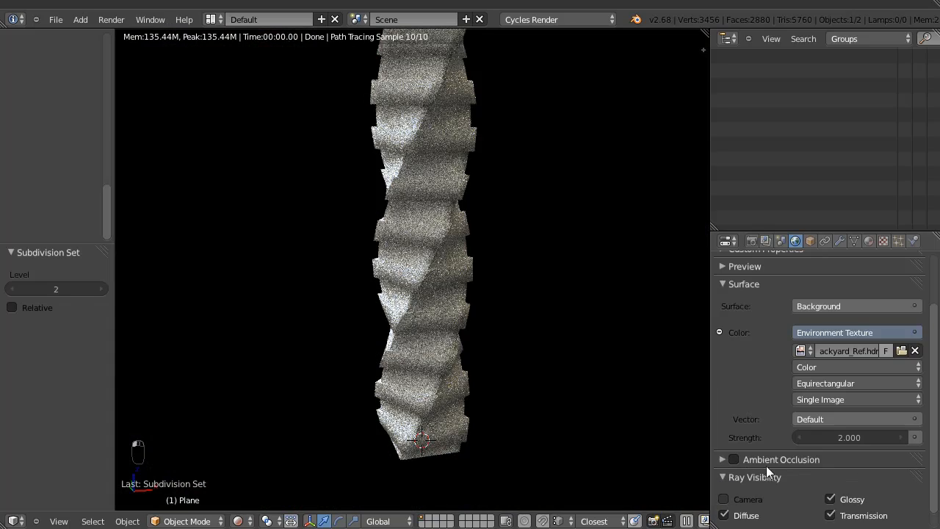
middle_drag(593, 218, 475, 176)
Create a new material for the tower with a Glossy BSDF surface and a roughness of 0.210.
click(868, 241)
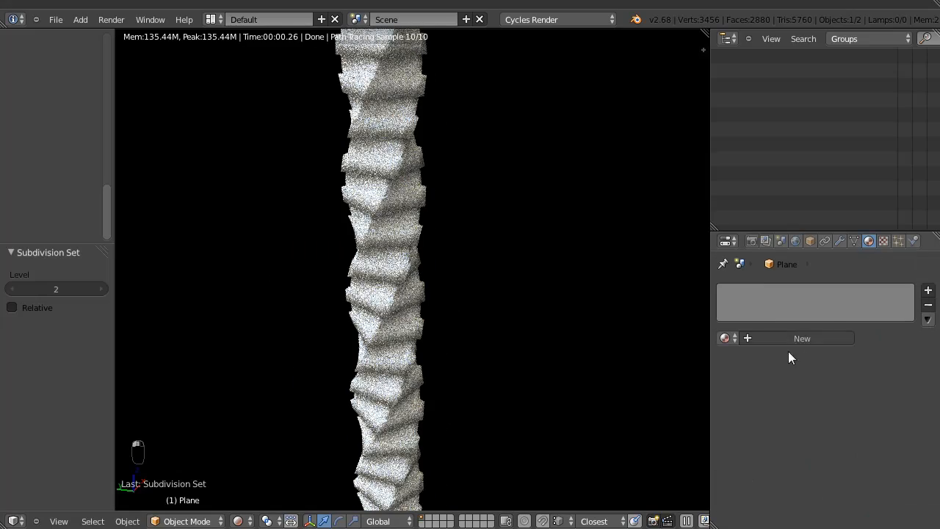
click(803, 336)
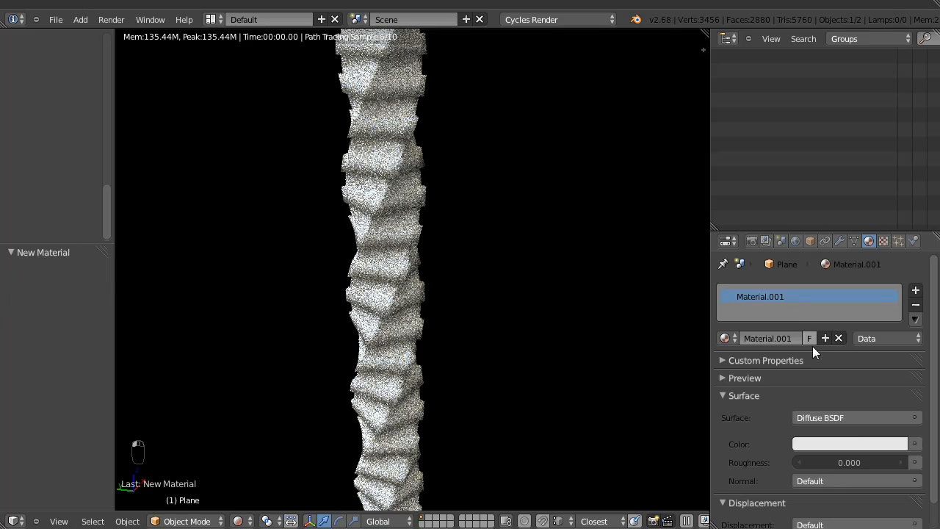
click(828, 416)
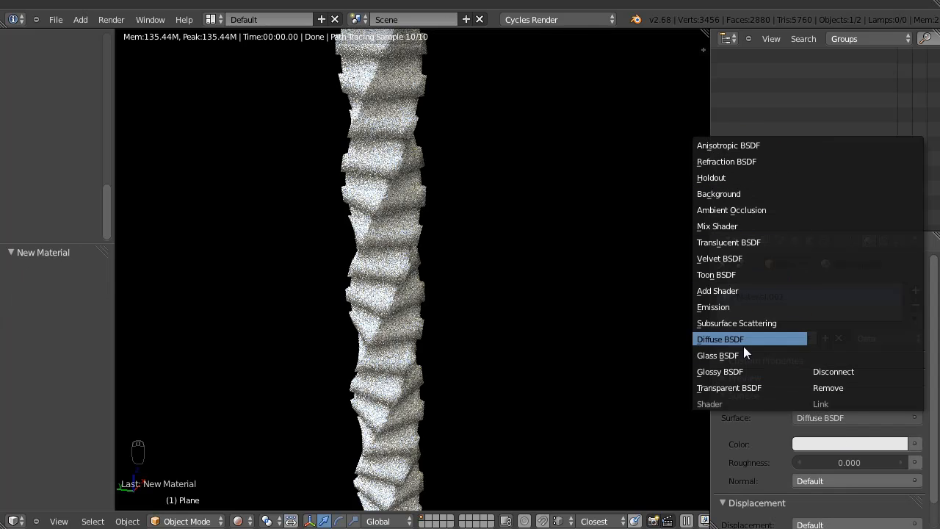
click(721, 373)
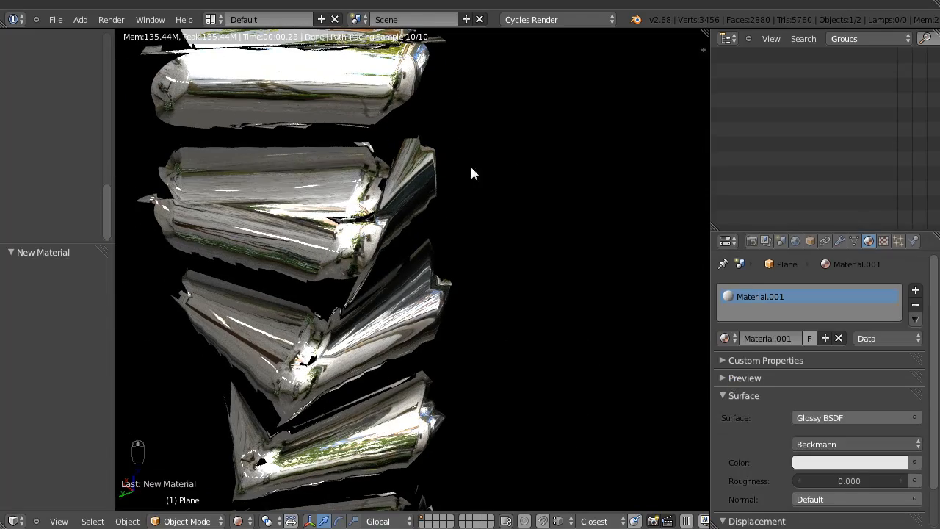
drag(842, 480, 925, 484)
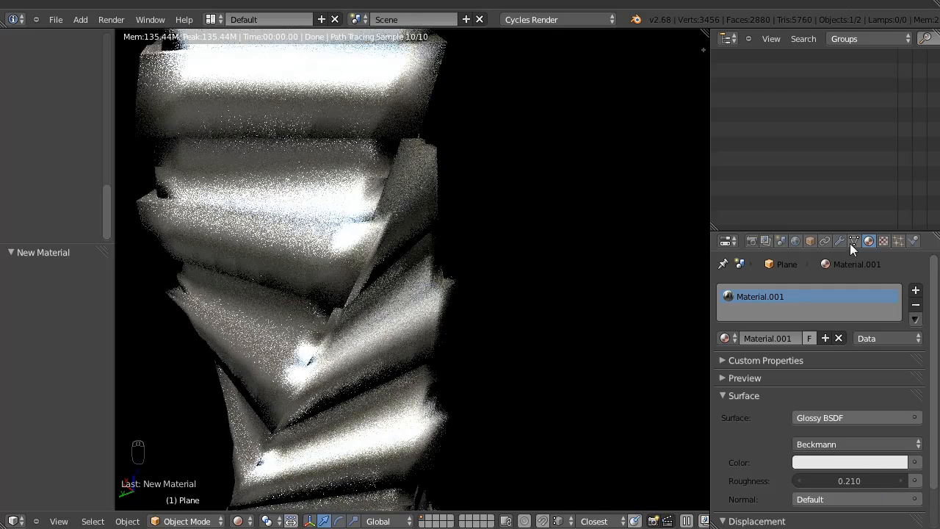
Set the tower's Subdivision Surface modifier to 2 viewport subdivisions and examine the whole rendered tower.
click(841, 242)
click(809, 423)
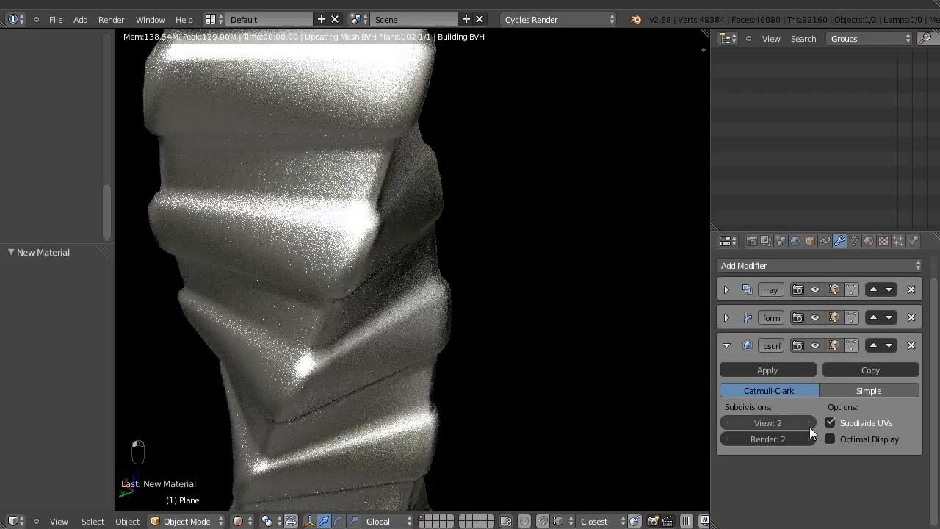
scroll(466, 229, down, 4)
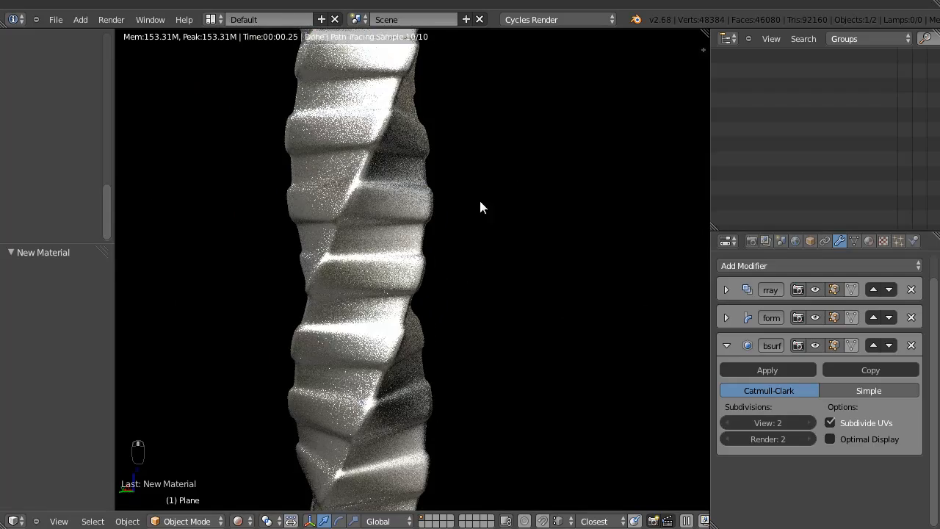
scroll(479, 207, down, 3)
scroll(438, 286, down, 1)
scroll(463, 266, down, 1)
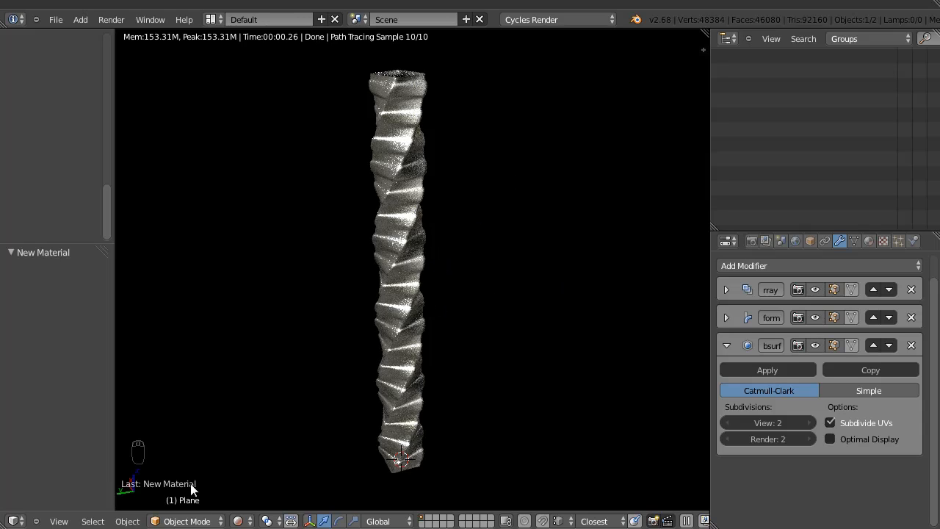
Change the viewport shading to Solid.
click(238, 520)
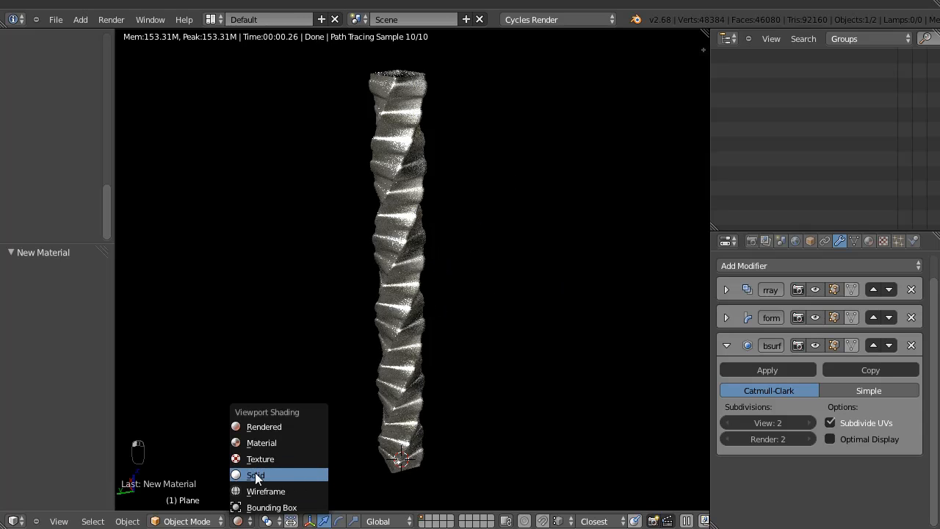
click(256, 476)
mouse_move(373, 340)
middle_down()
mouse_move(397, 330)
mouse_move(396, 293)
middle_up()
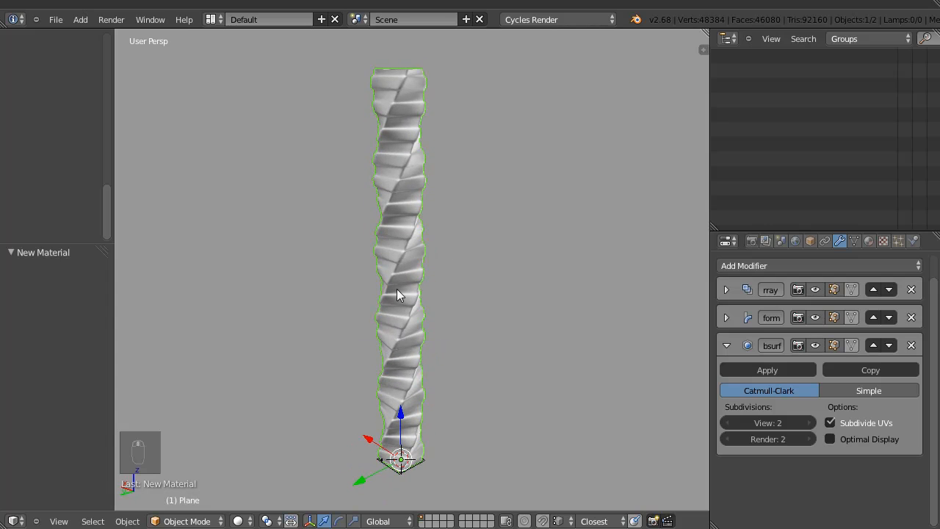
Switch the viewport shading to Rendered and back to Solid using the pie menu.
key(z)
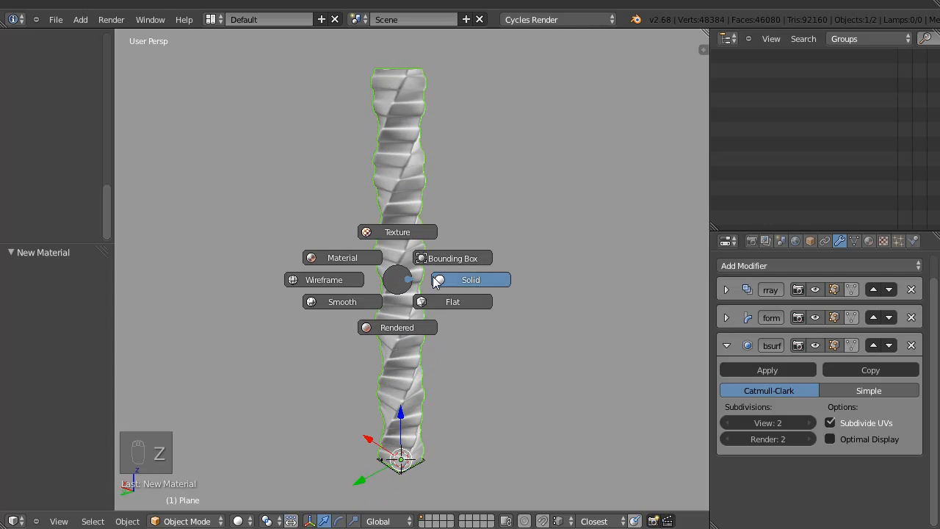
click(395, 326)
key(z)
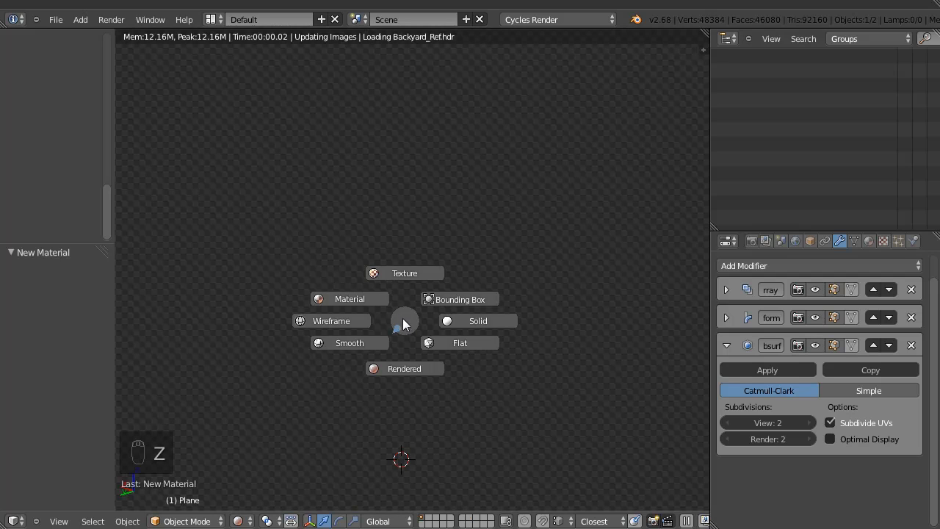
click(466, 315)
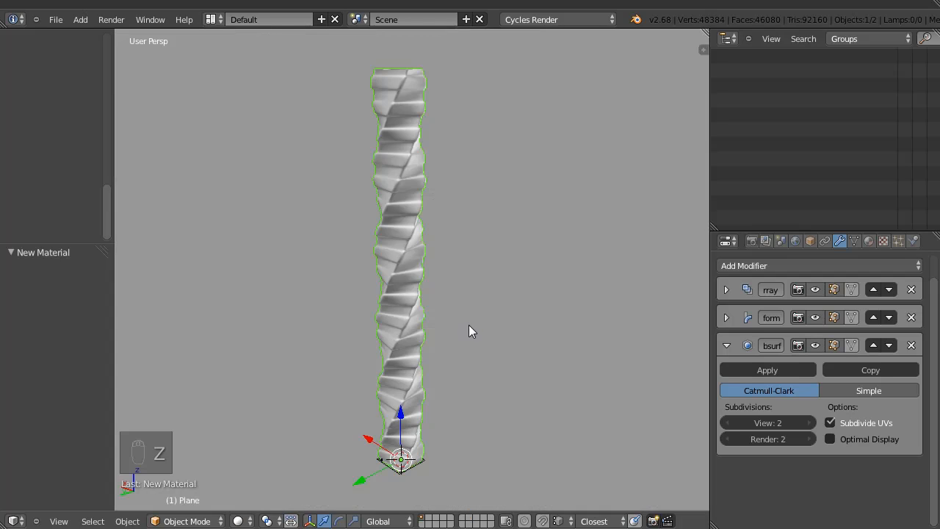
Collapse the settings of the tower's Subdivision Surface modifier.
mouse_move(343, 211)
middle_down()
mouse_move(334, 242)
mouse_move(406, 268)
mouse_move(372, 283)
middle_up()
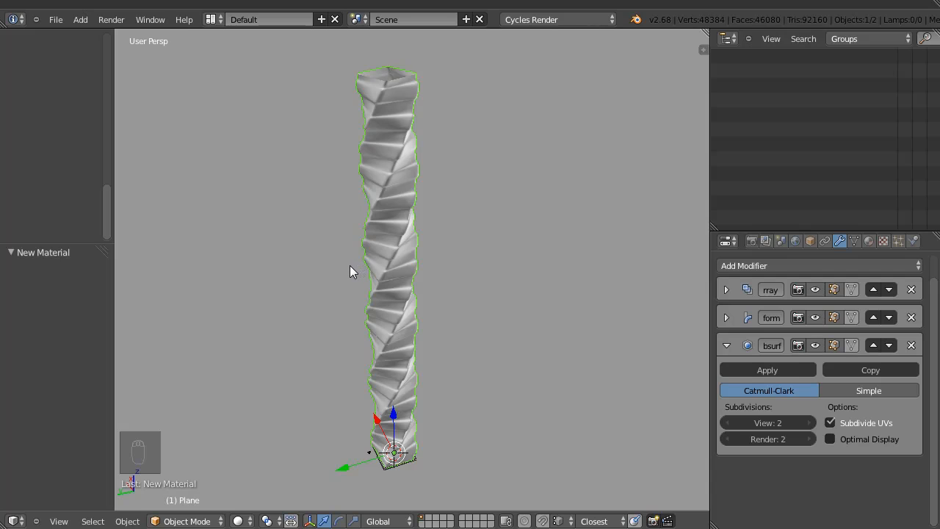
middle_drag(400, 272, 409, 268)
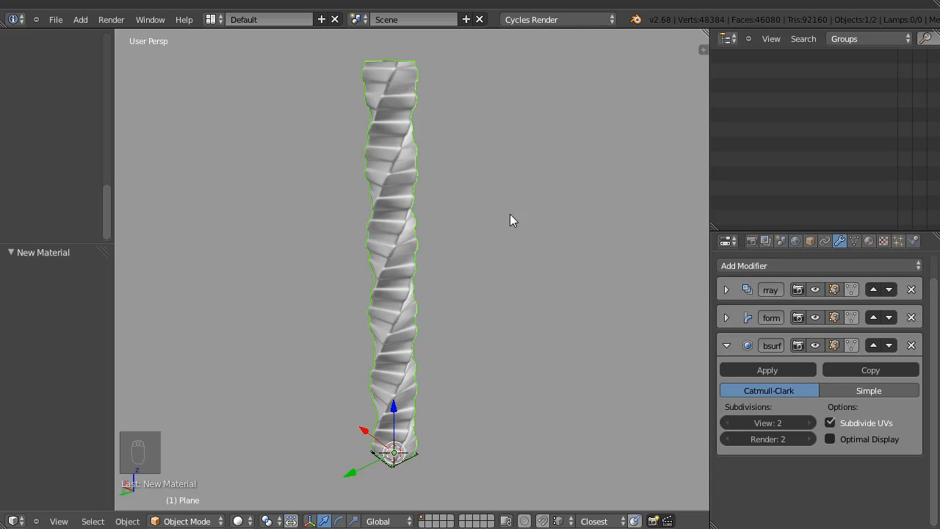
click(726, 346)
middle_drag(450, 202, 526, 271)
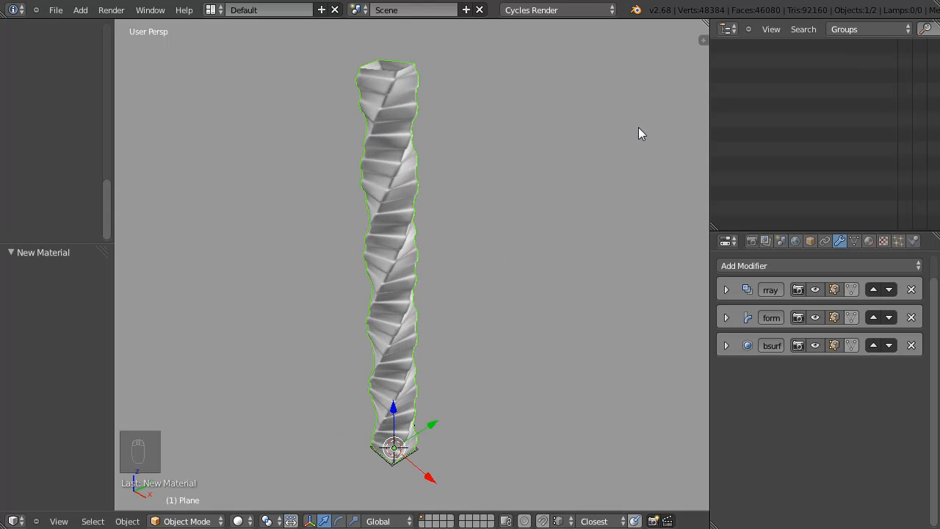
Turn off the viewport display of the Array and Simple Deform modifiers and frame the single base segment.
click(815, 289)
click(815, 316)
middle_drag(616, 361, 462, 350)
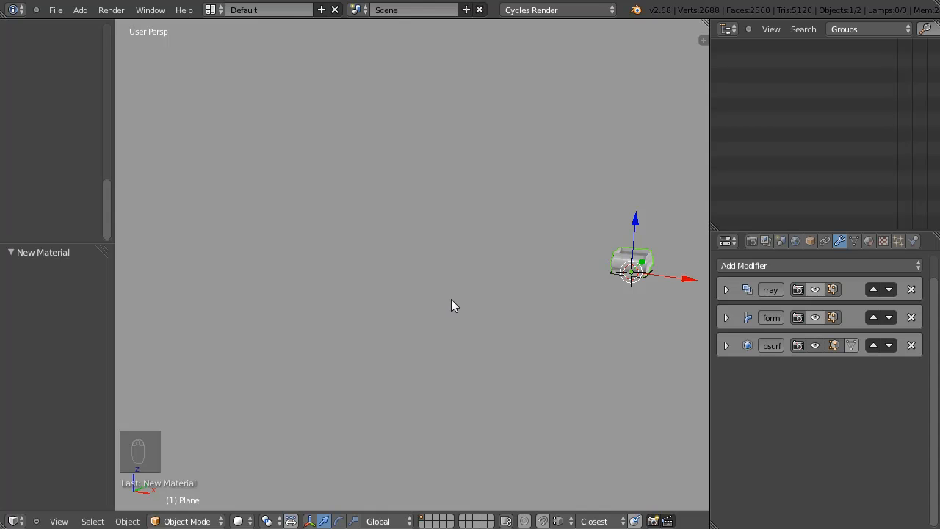
key(KP_Decimal)
middle_drag(450, 299, 415, 258)
mouse_move(373, 296)
middle_down()
mouse_move(396, 289)
mouse_move(386, 307)
middle_up()
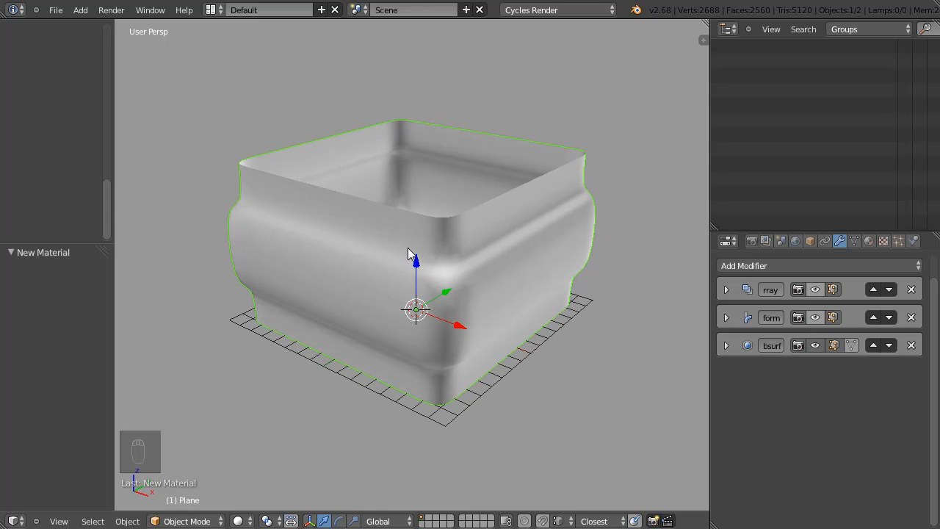
middle_drag(433, 284, 445, 254)
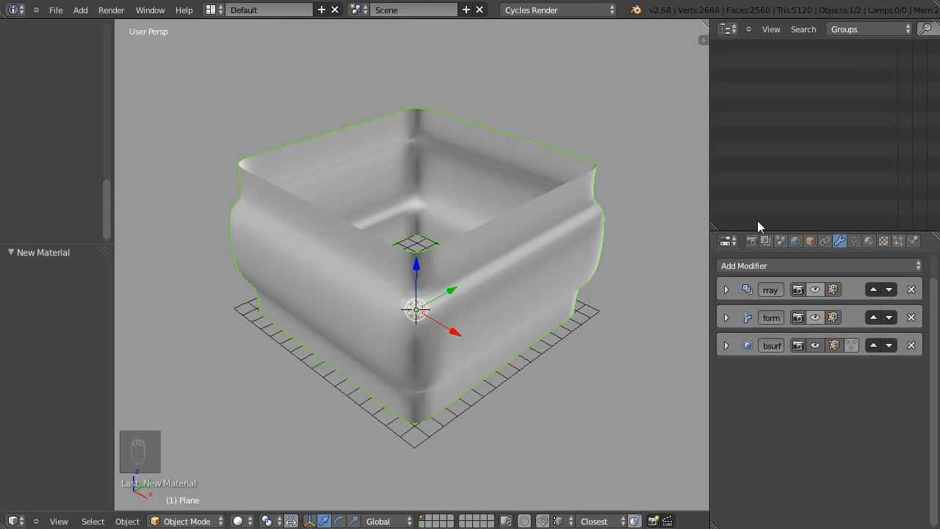
Set the Outliner's display mode to All Scenes.
click(866, 30)
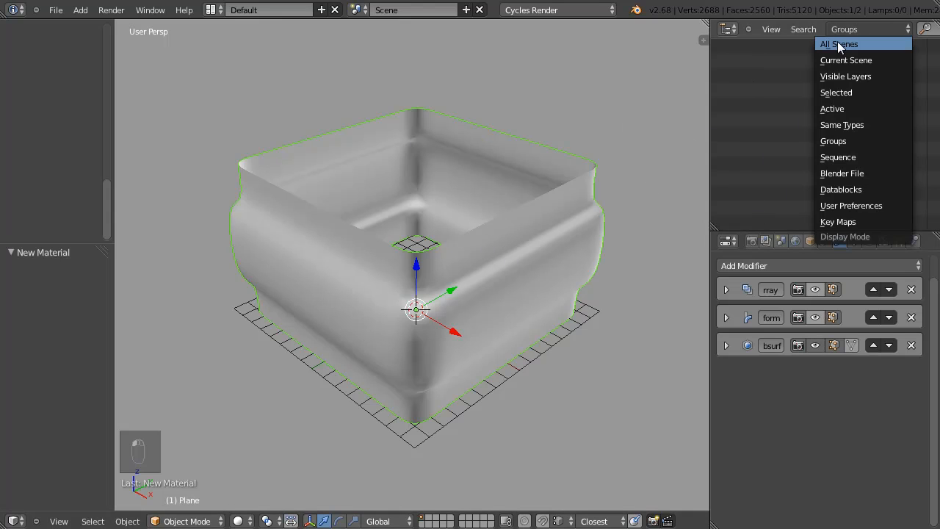
click(827, 45)
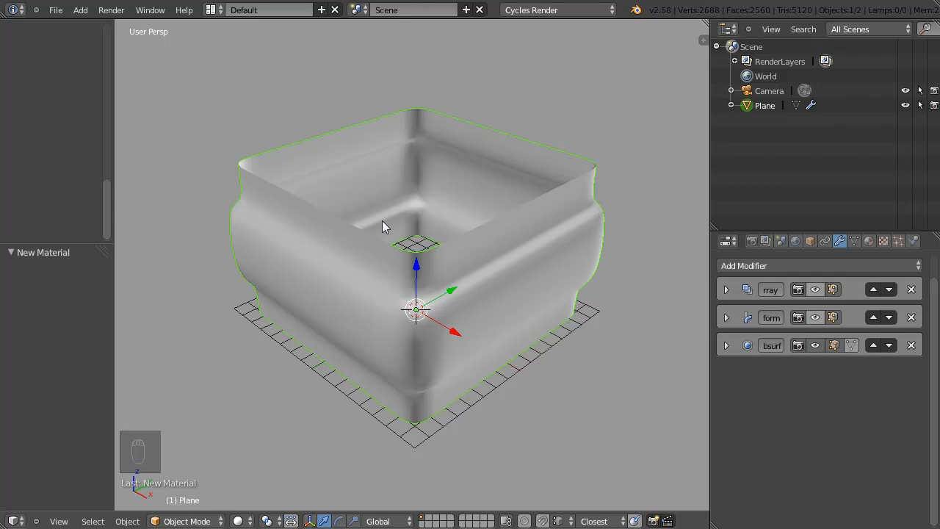
Switch the base segment to Sculpt Mode and return it to Object Mode.
key(Tab)
click(543, 203)
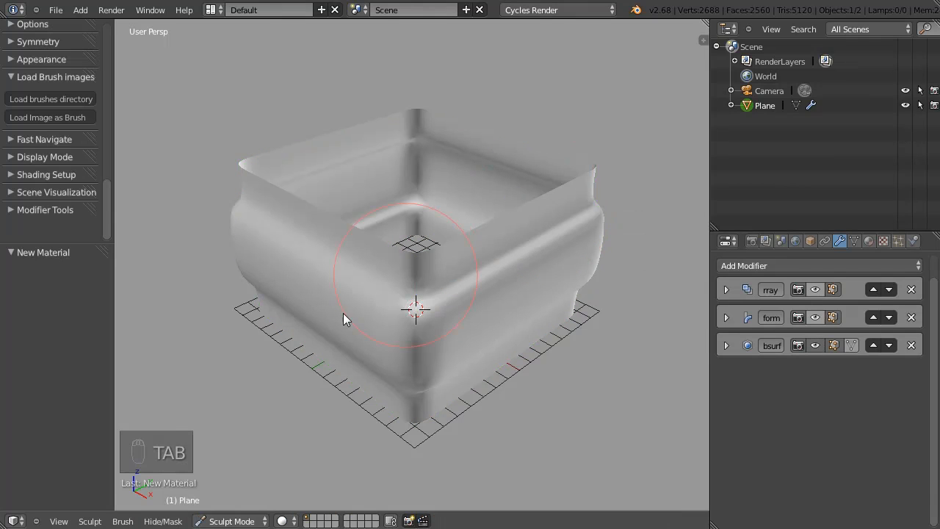
key(Tab)
click(380, 241)
middle_drag(461, 256, 356, 233)
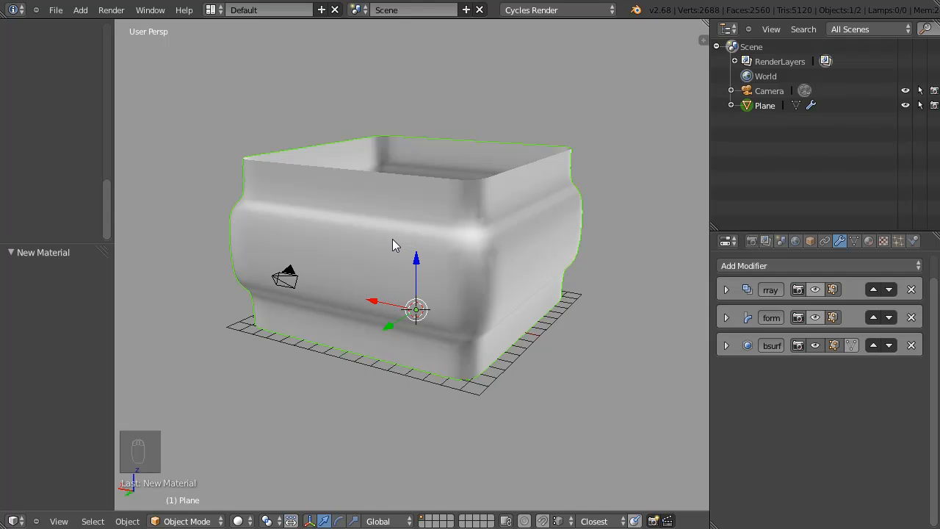
middle_drag(409, 318, 379, 311)
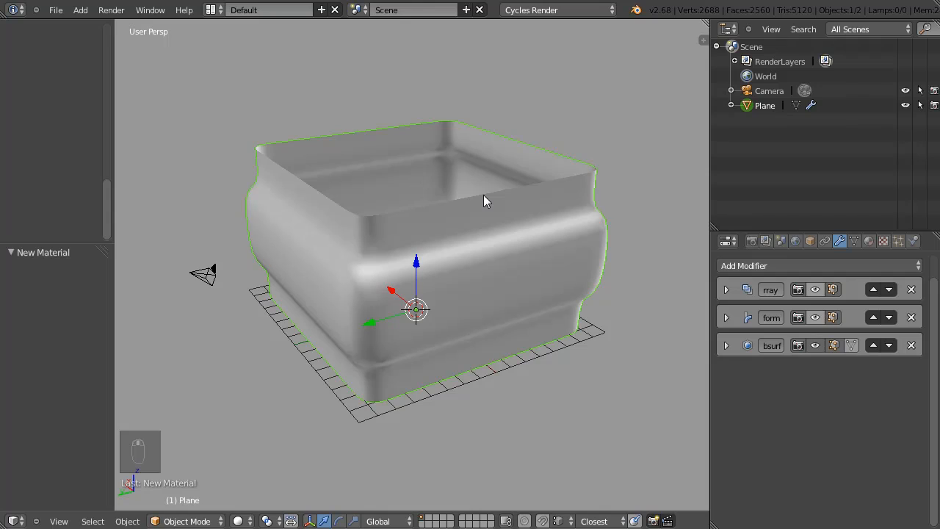